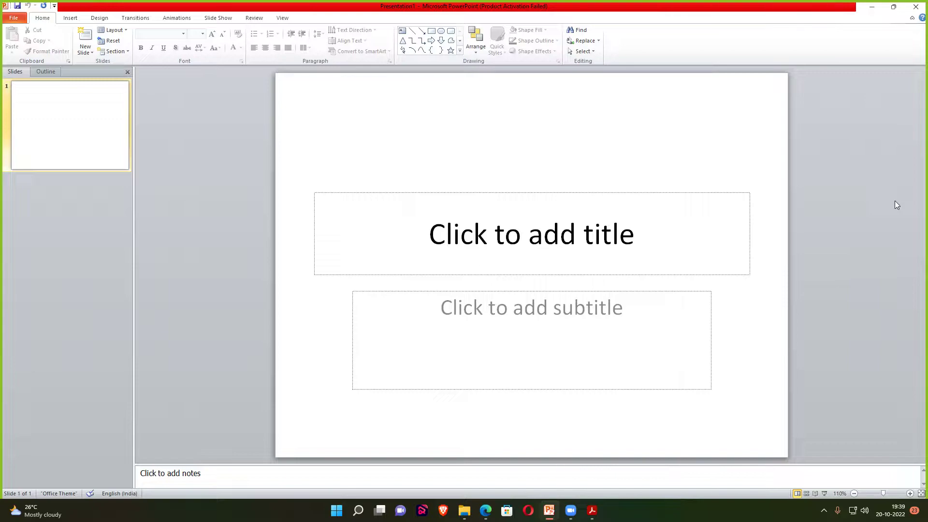
# Click into the empty title placeholder and away, then select and deselect the first slide thumbnail
pyautogui.click(531, 233)
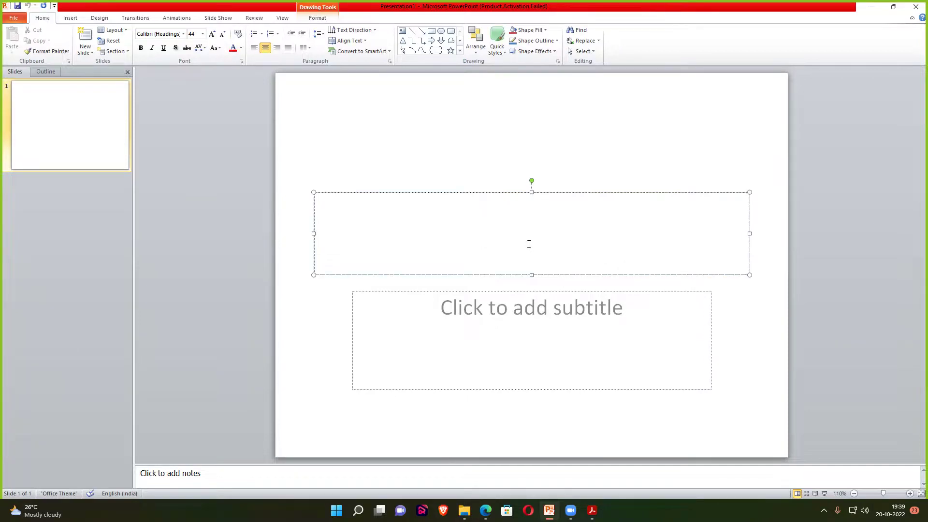
pyautogui.click(693, 139)
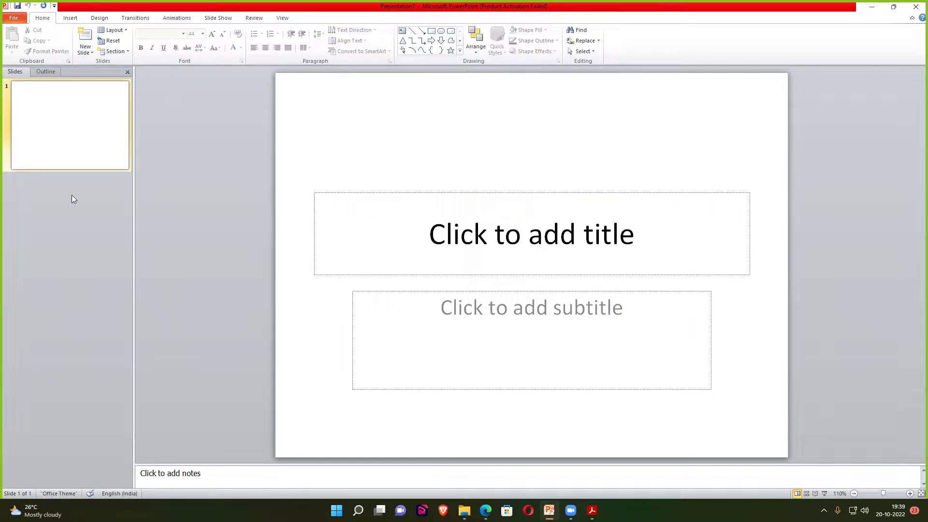
pyautogui.click(49, 105)
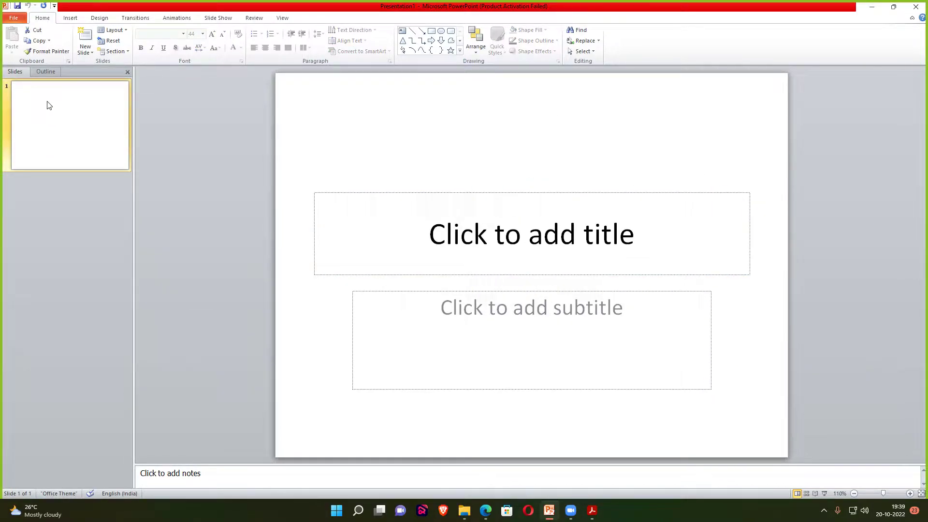
pyautogui.click(221, 148)
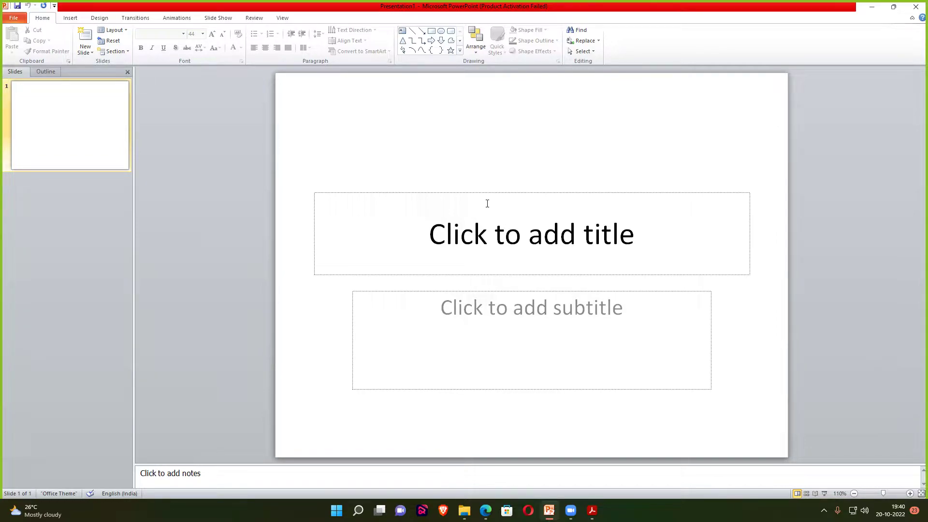
# Apply the built-in Grid theme from the expanded Design Themes gallery
pyautogui.click(95, 18)
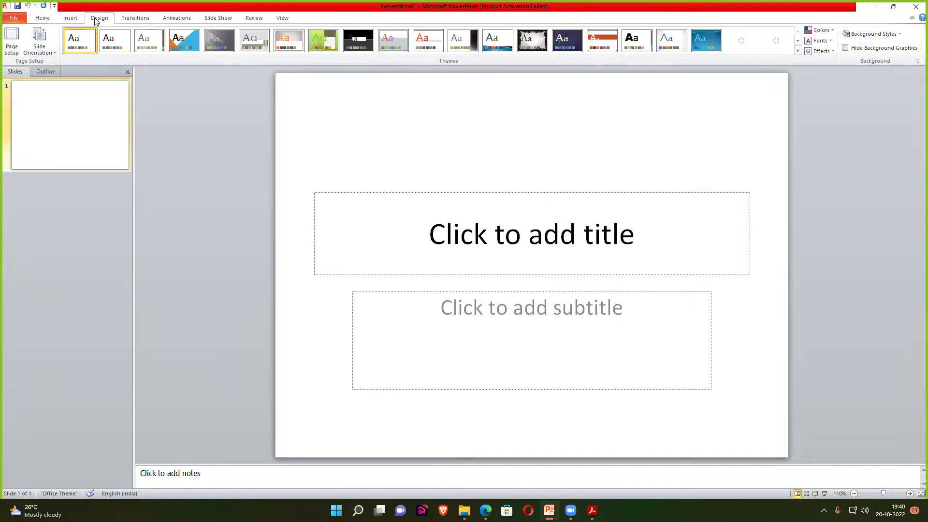
pyautogui.click(796, 51)
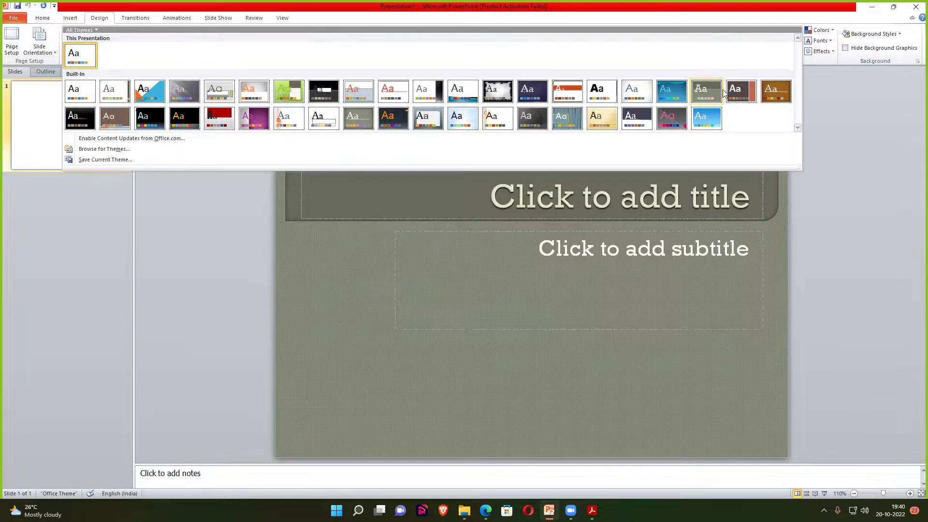
pyautogui.click(730, 89)
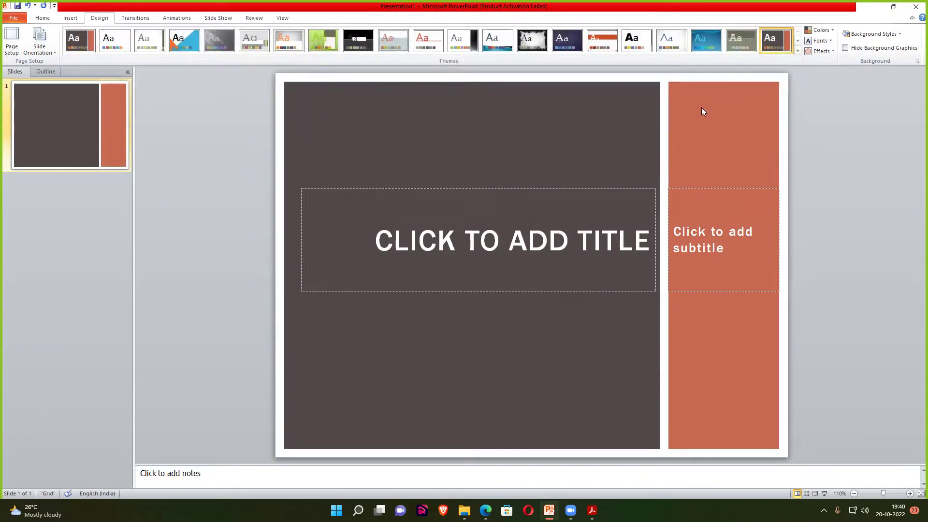
pyautogui.click(533, 246)
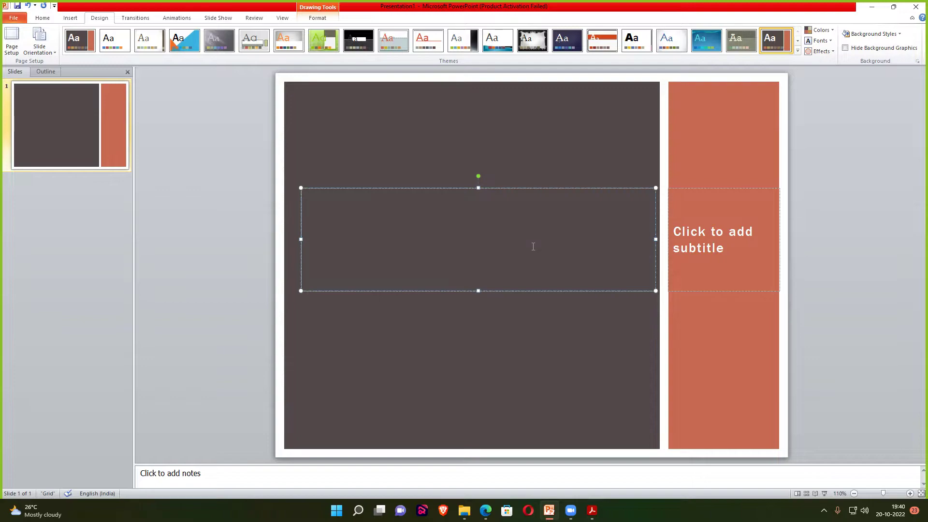
# Type POLLUTION as the title and move the widened subtitle box under it
pyautogui.write('POLL')
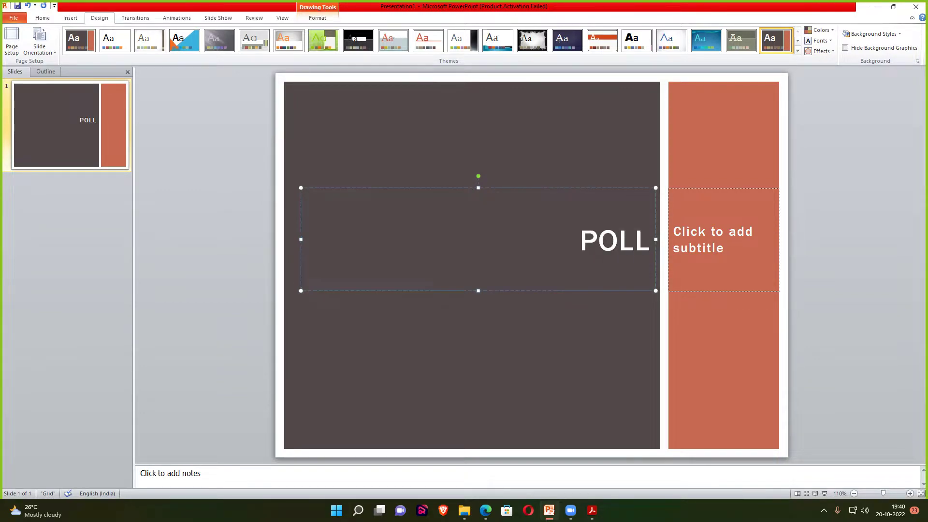
pyautogui.write('UTION')
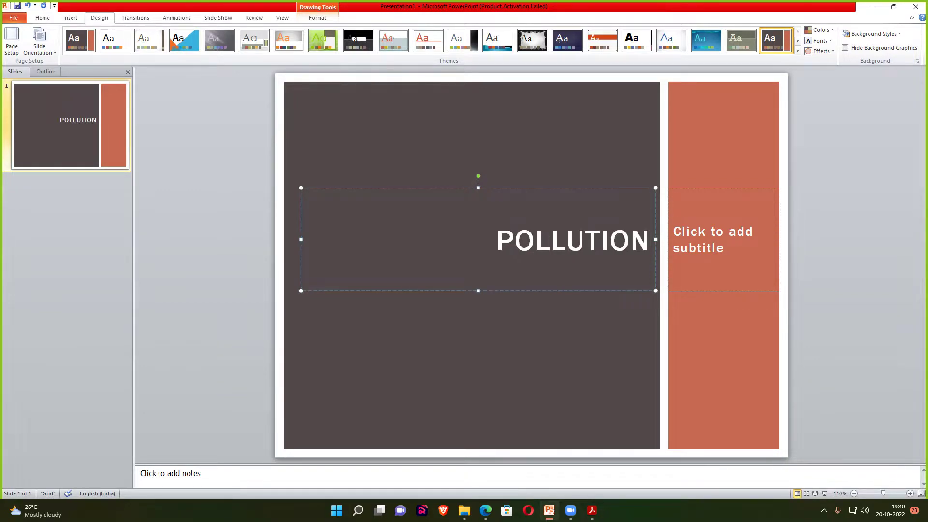
pyautogui.hotkey('ctrl', 'Return')
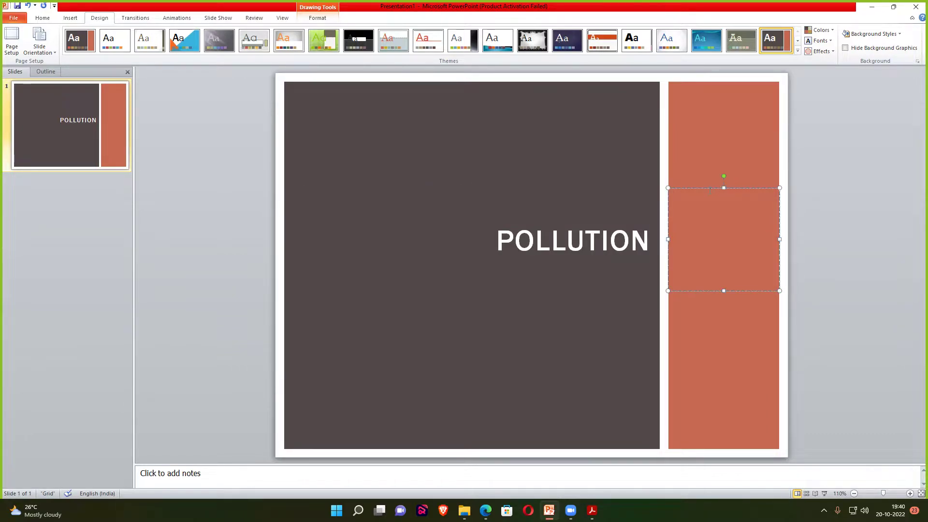
pyautogui.moveTo(707, 185)
pyautogui.mouseDown()
pyautogui.moveTo(581, 283)
pyautogui.moveTo(566, 274)
pyautogui.mouseUp()
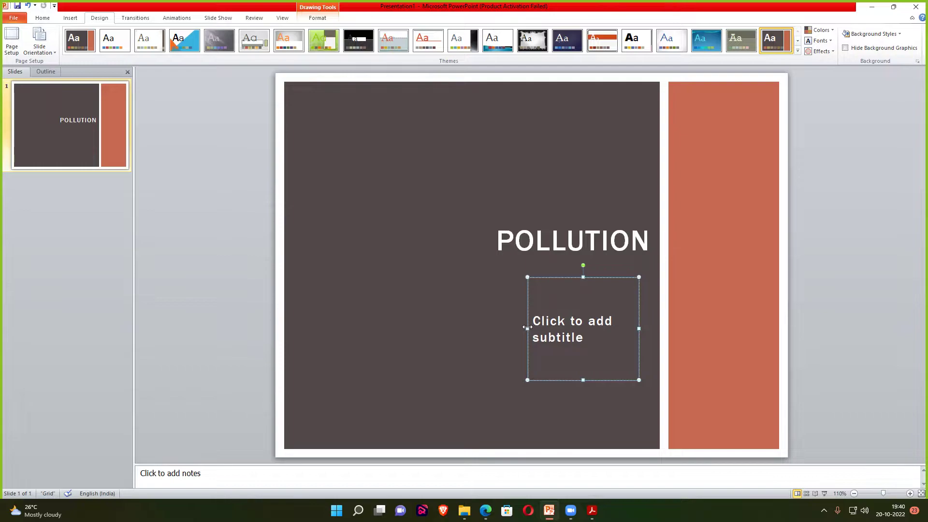
pyautogui.moveTo(527, 329); pyautogui.dragTo(402, 329)
# Enter the 'session BY:' presenter credit in the subtitle and nudge it into place
pyautogui.click(473, 320)
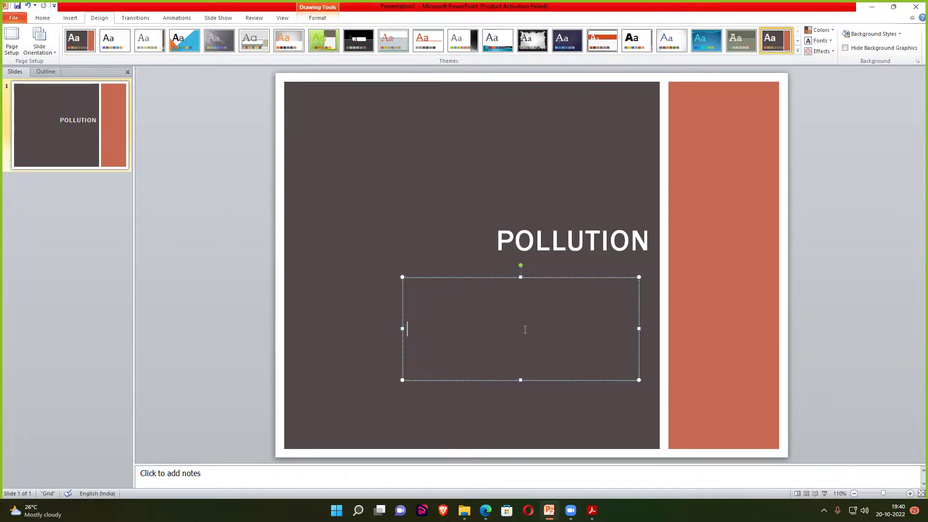
pyautogui.write('sess')
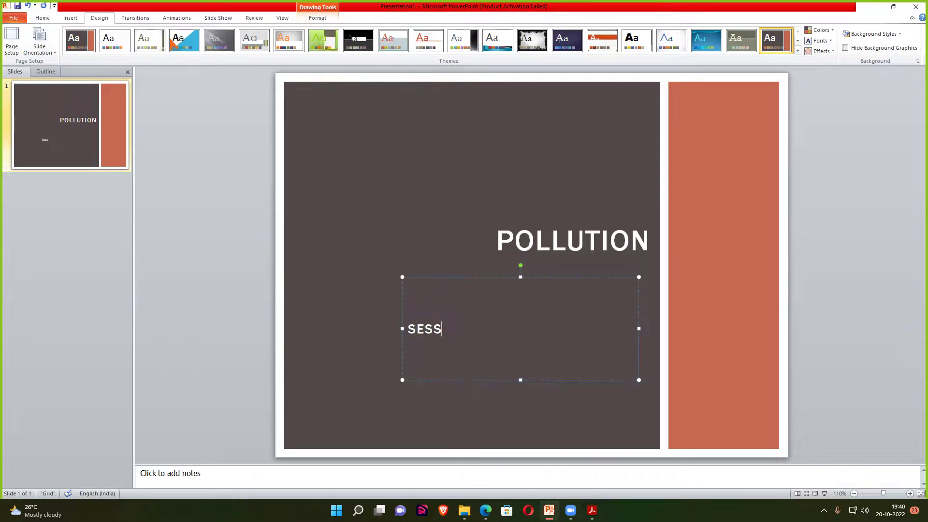
pyautogui.write('ion BY')
pyautogui.write(': ')
pyautogui.write('SOU')
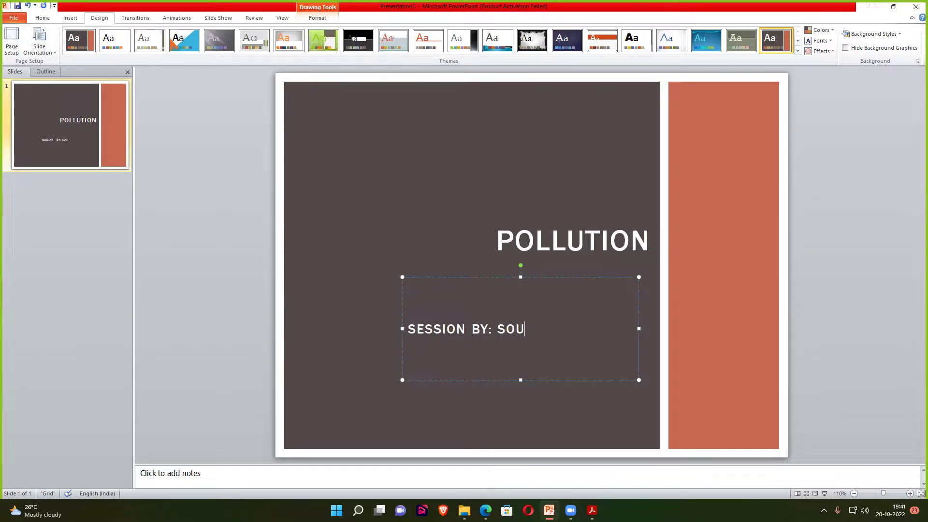
pyautogui.write('RAV GANGU')
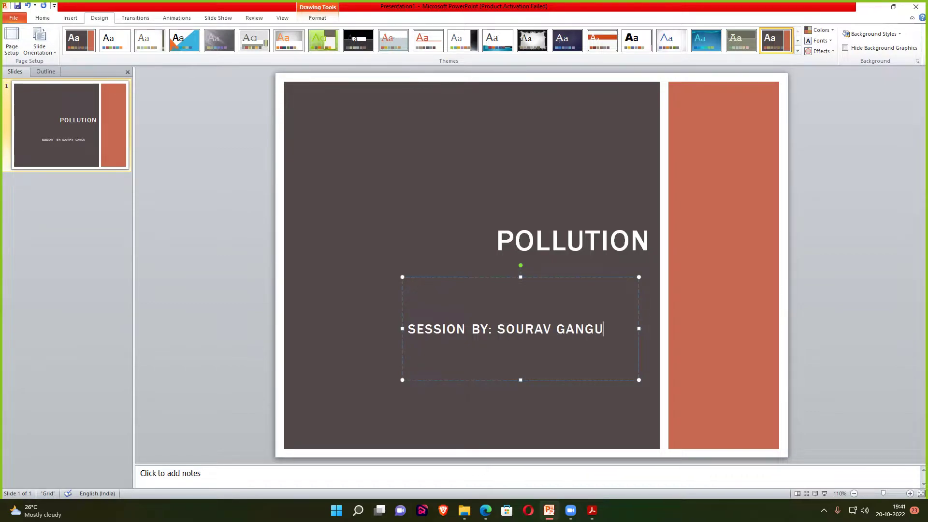
pyautogui.write('LY')
pyautogui.moveTo(578, 281); pyautogui.dragTo(627, 224)
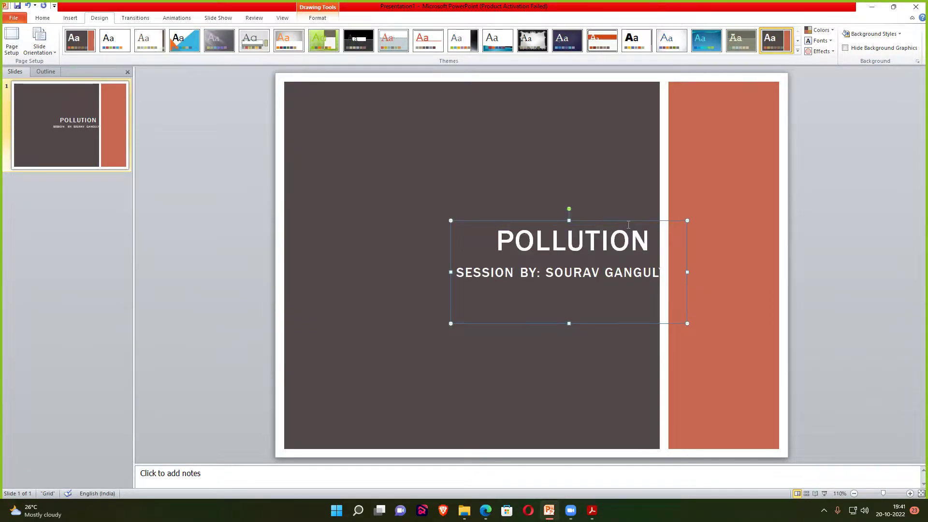
pyautogui.press('Up')
pyautogui.press('Up')
pyautogui.press('Left')
pyautogui.press('Left')
pyautogui.press('Left')
pyautogui.press('Left')
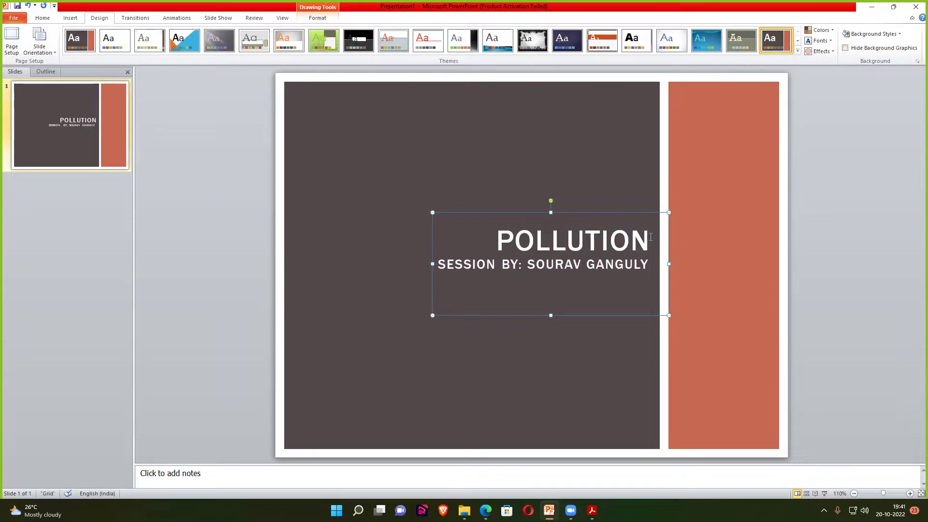
pyautogui.click(627, 348)
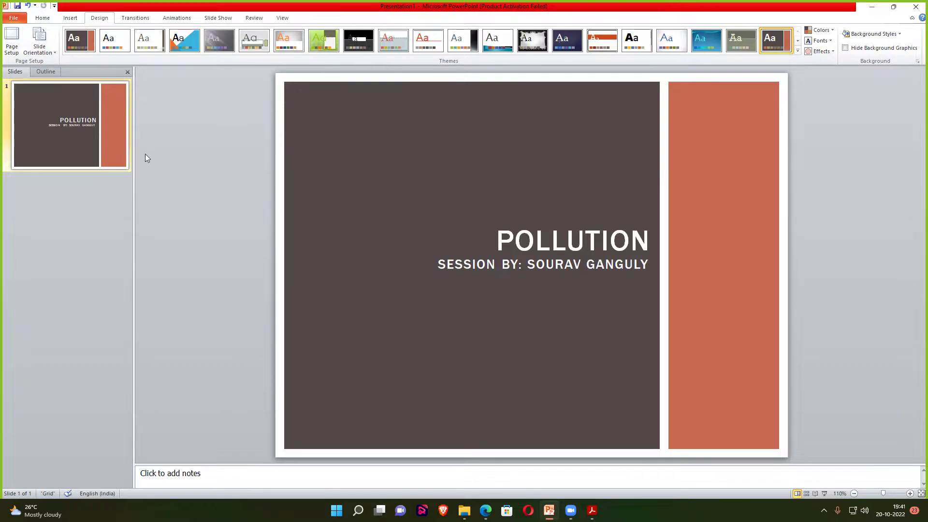
# Add a text box at the slide's bottom left reading ADBOX CREATIONS
pyautogui.click(49, 18)
pyautogui.click(70, 18)
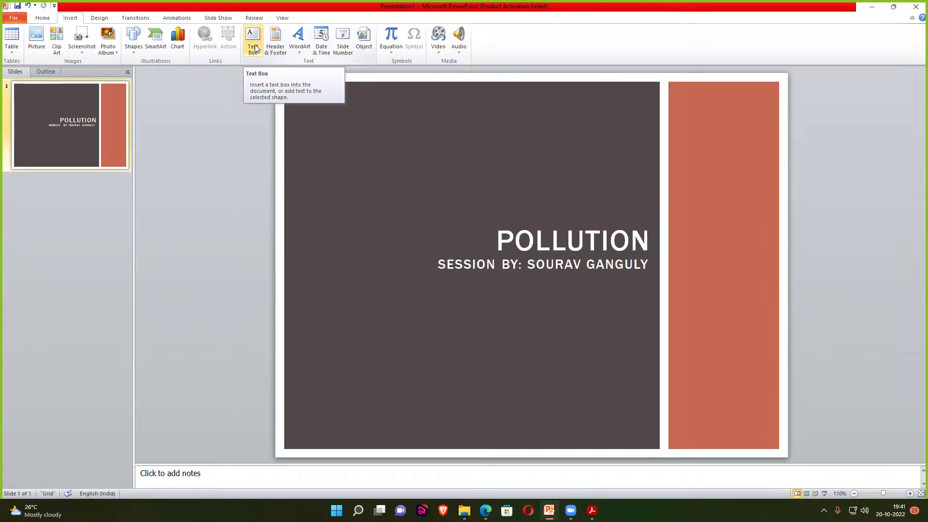
pyautogui.click(298, 52)
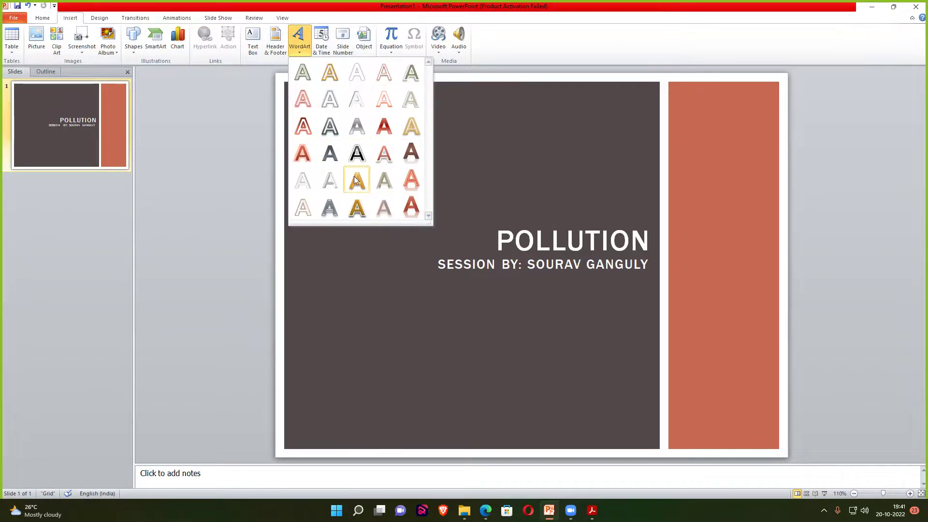
pyautogui.click(253, 47)
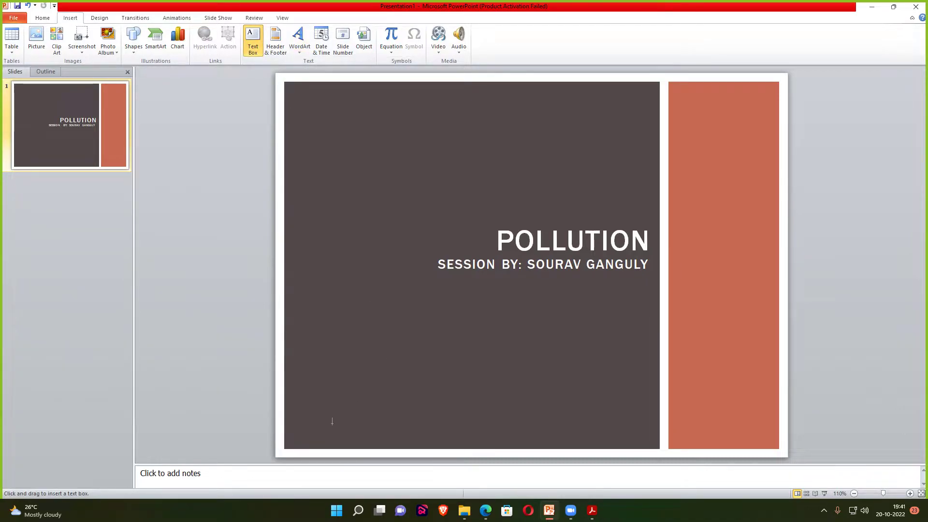
pyautogui.click(317, 426)
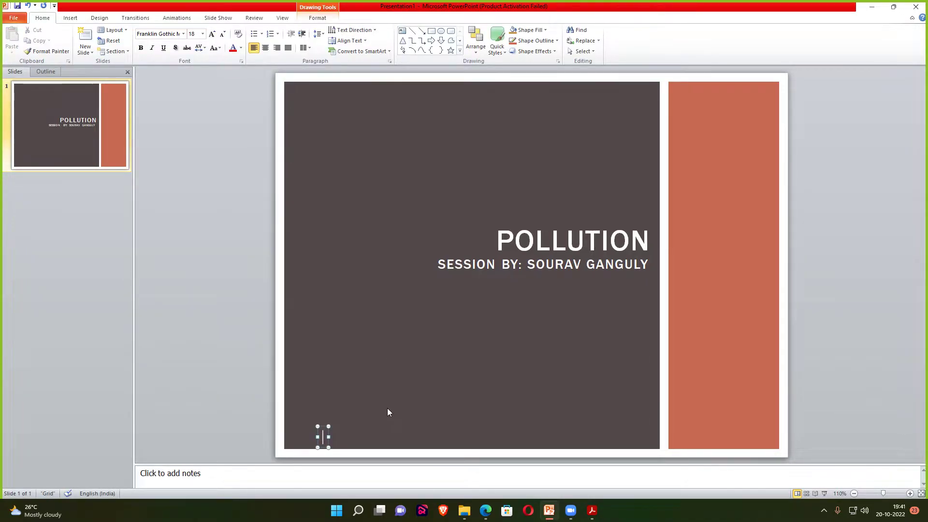
pyautogui.write('AD')
pyautogui.write('BOX C')
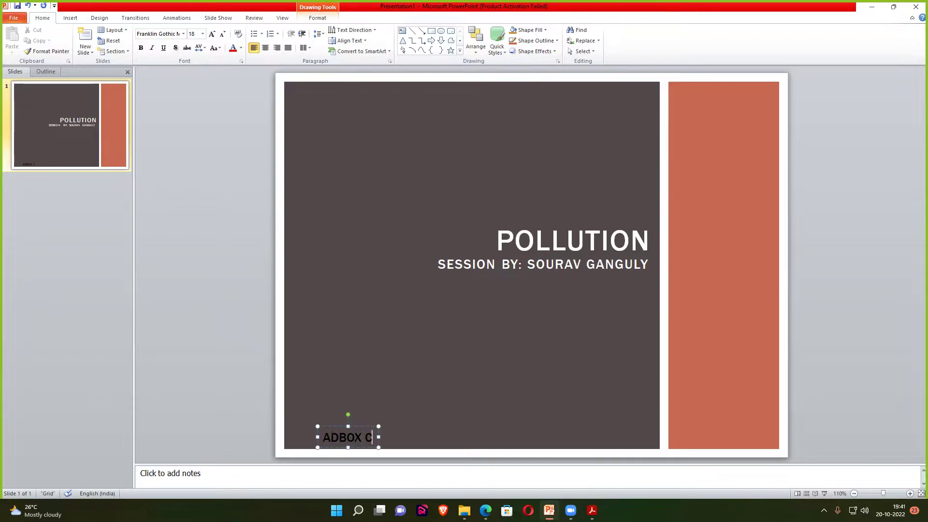
pyautogui.write('REATION')
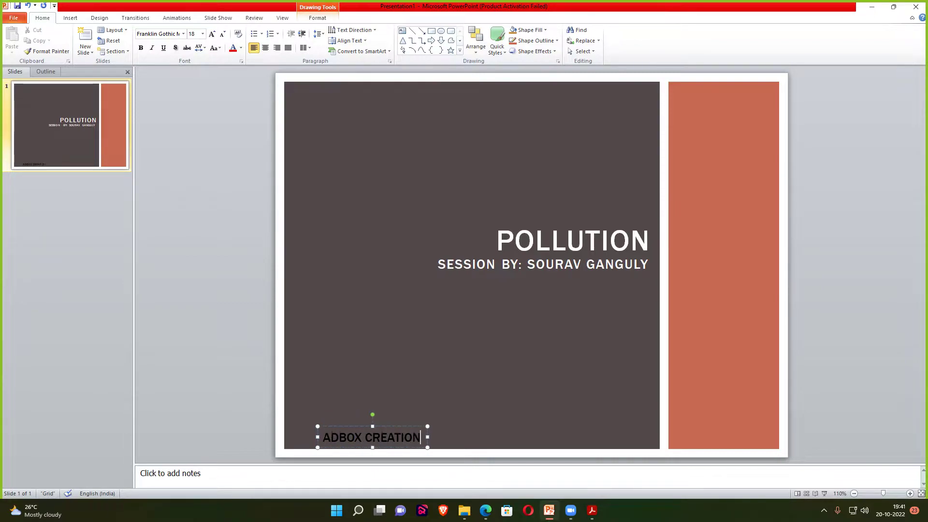
pyautogui.write('S')
# Colour the ADBOX CREATIONS text white
pyautogui.hotkey('ctrl', 'a')
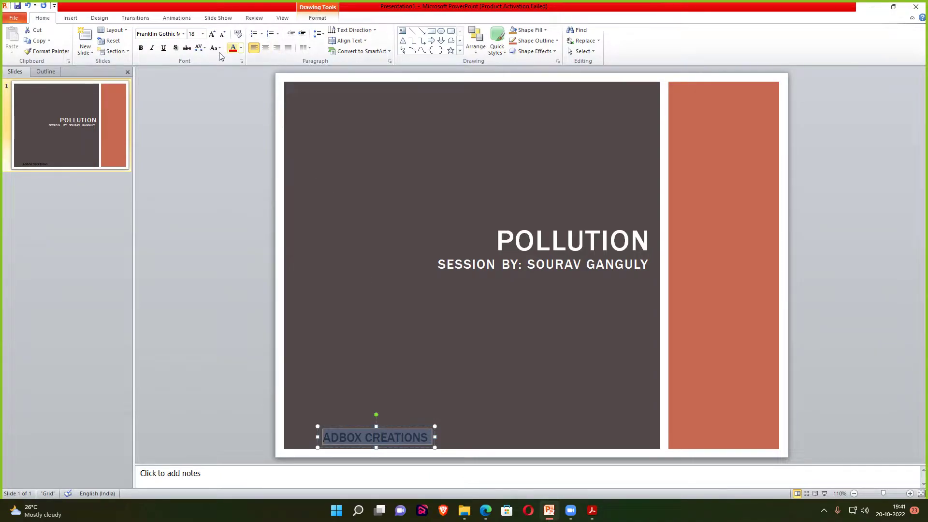
pyautogui.click(232, 49)
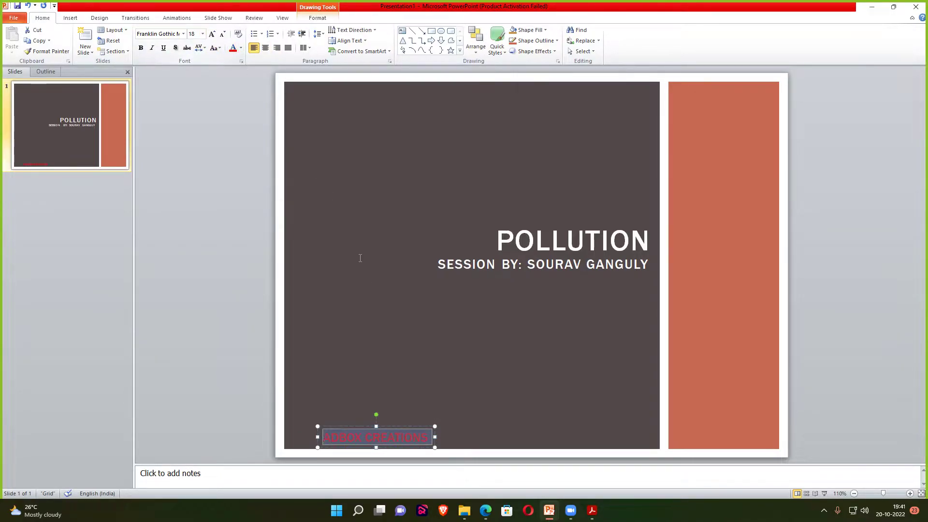
pyautogui.click(241, 48)
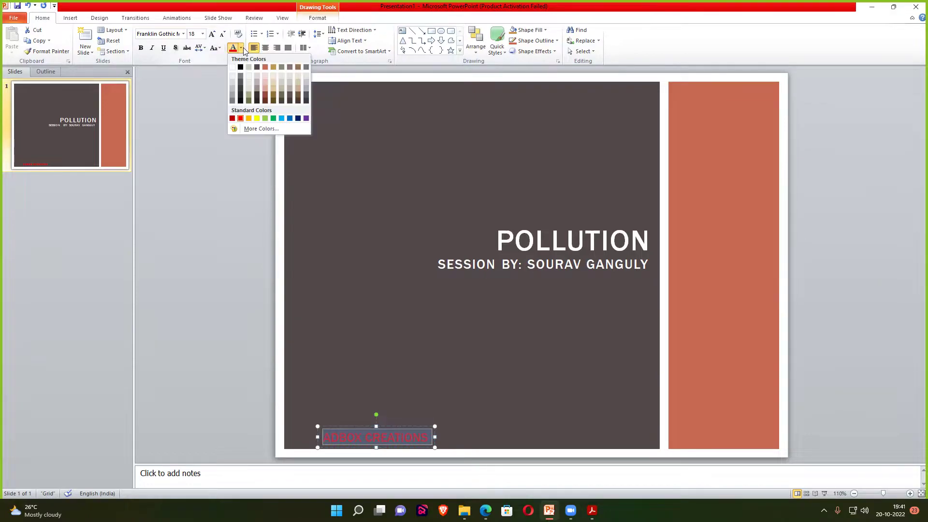
pyautogui.click(236, 81)
pyautogui.click(236, 139)
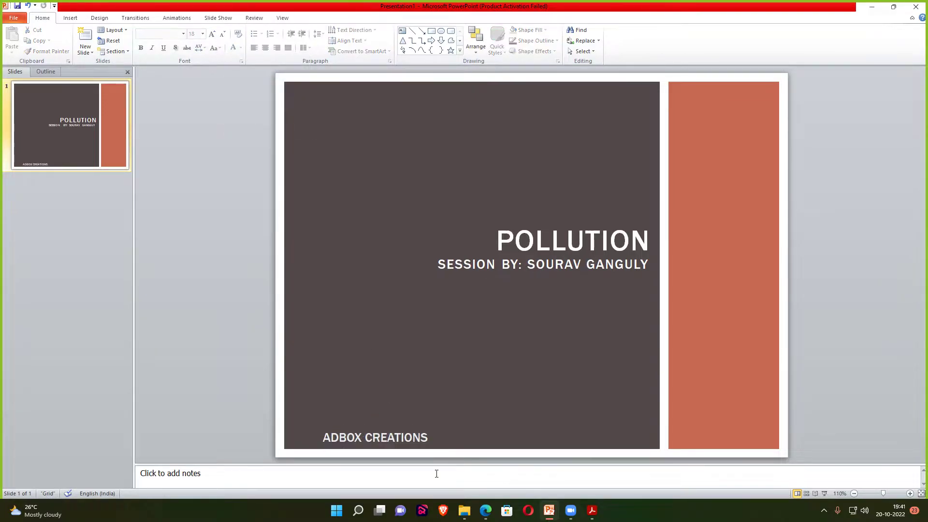
pyautogui.click(410, 438)
# Set the ADBOX CREATIONS text to bold Montserrat
pyautogui.moveTo(427, 438); pyautogui.dragTo(275, 418)
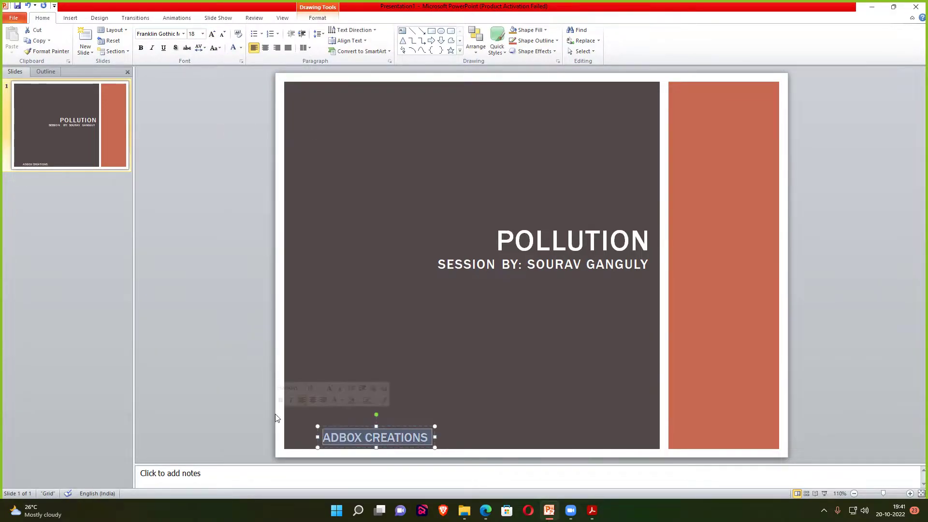
pyautogui.click(177, 34)
pyautogui.write('M')
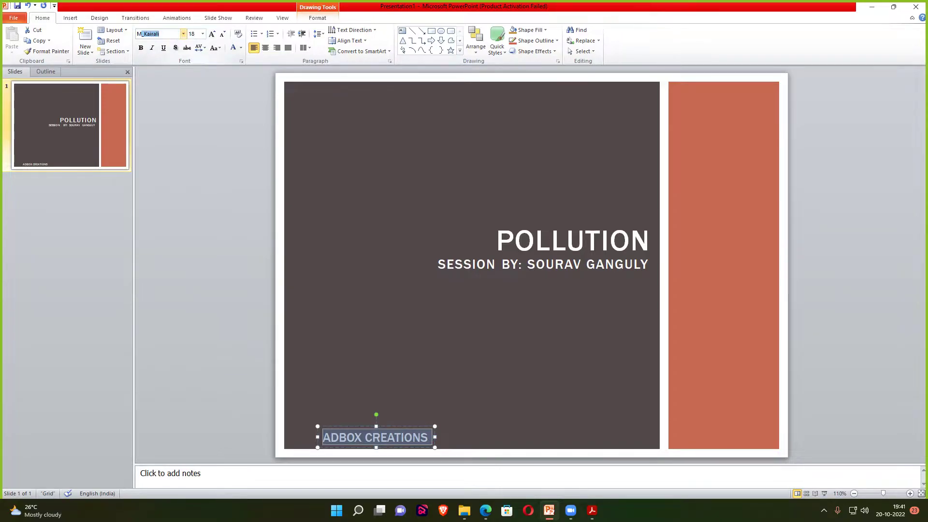
pyautogui.write('ontse')
pyautogui.press('Return')
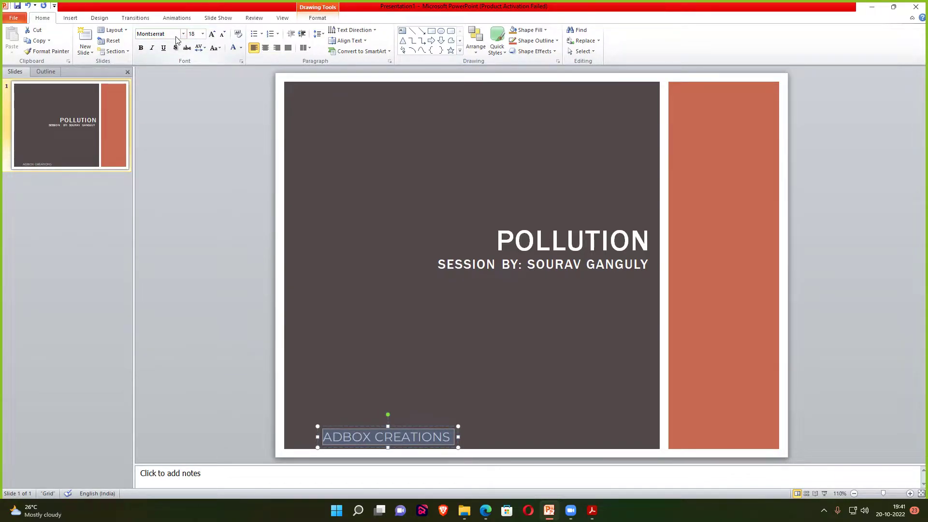
pyautogui.click(184, 33)
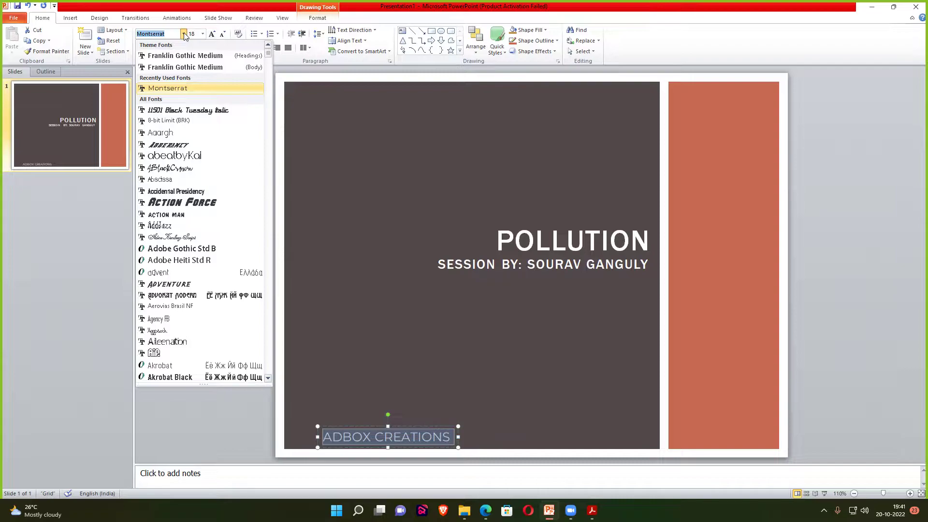
pyautogui.click(184, 35)
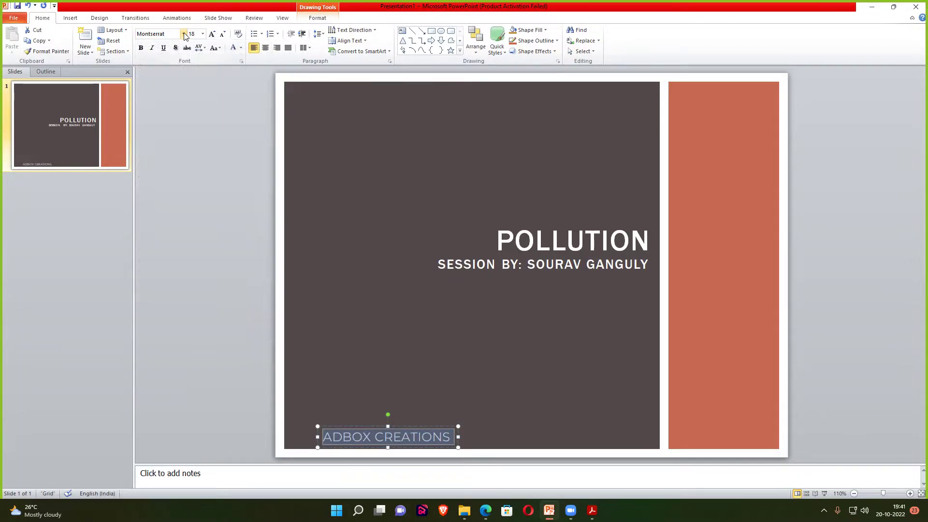
pyautogui.click(140, 48)
# Widen the ADBOX CREATIONS box and shrink its text to 12 pt
pyautogui.keyDown('shift'); pyautogui.click(437, 437); pyautogui.keyUp('shift')
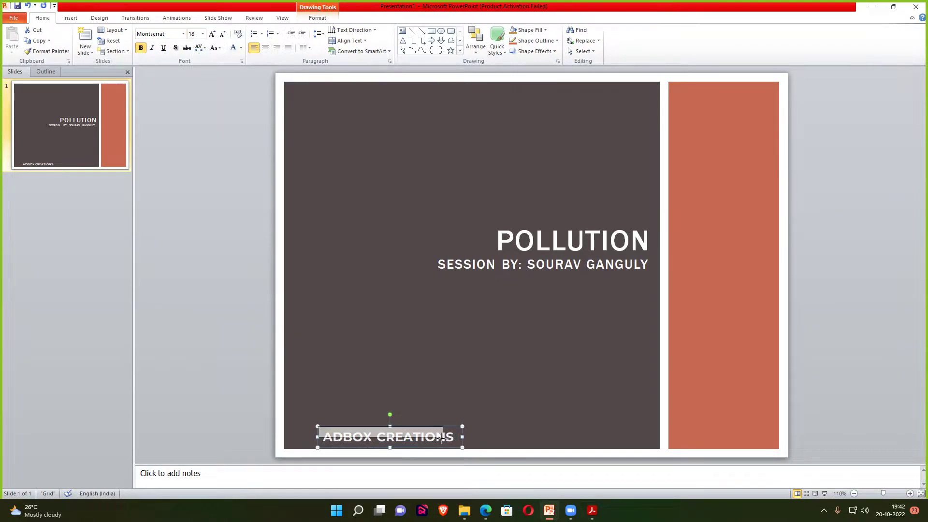
pyautogui.moveTo(463, 437)
pyautogui.mouseDown()
pyautogui.moveTo(439, 443)
pyautogui.moveTo(504, 440)
pyautogui.mouseUp()
pyautogui.doubleClick(464, 438)
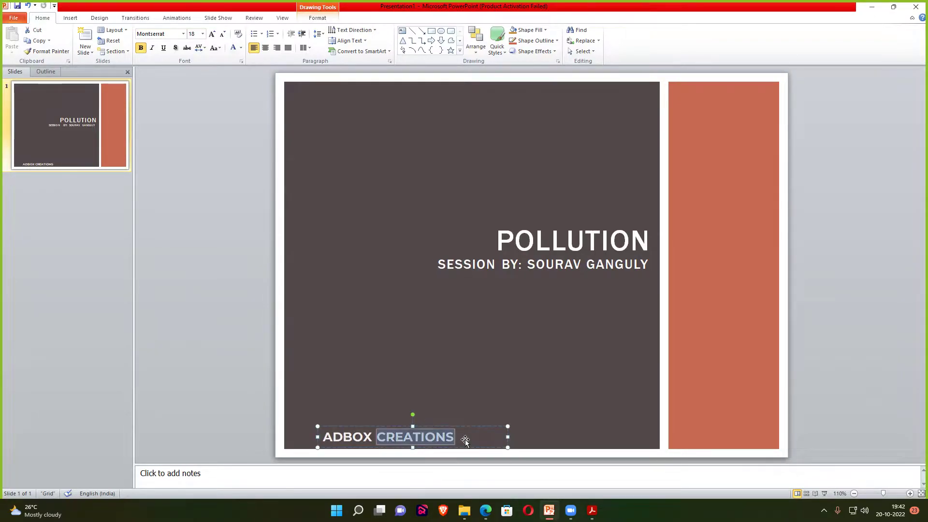
pyautogui.tripleClick(465, 440)
pyautogui.press('ctrl+shift+less')
pyautogui.press('ctrl+shift+less')
pyautogui.press('ctrl+shift+less')
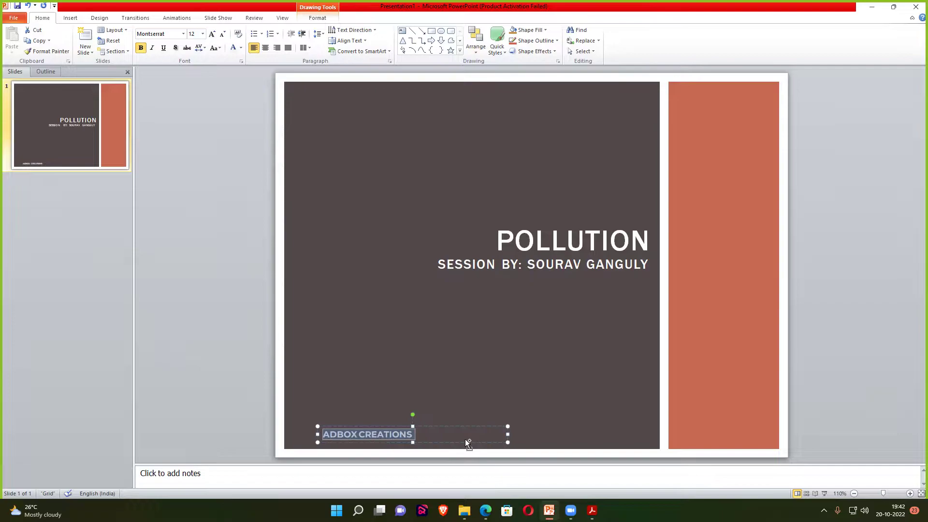
# Move the ADBOX CREATIONS box to the slide's bottom right, narrowed to its text
pyautogui.moveTo(472, 429); pyautogui.dragTo(650, 428)
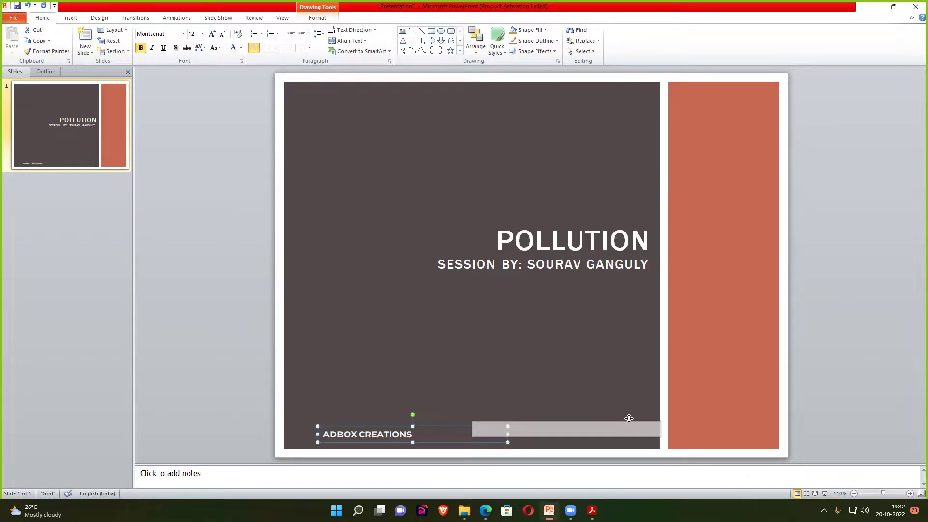
pyautogui.tripleClick(628, 435)
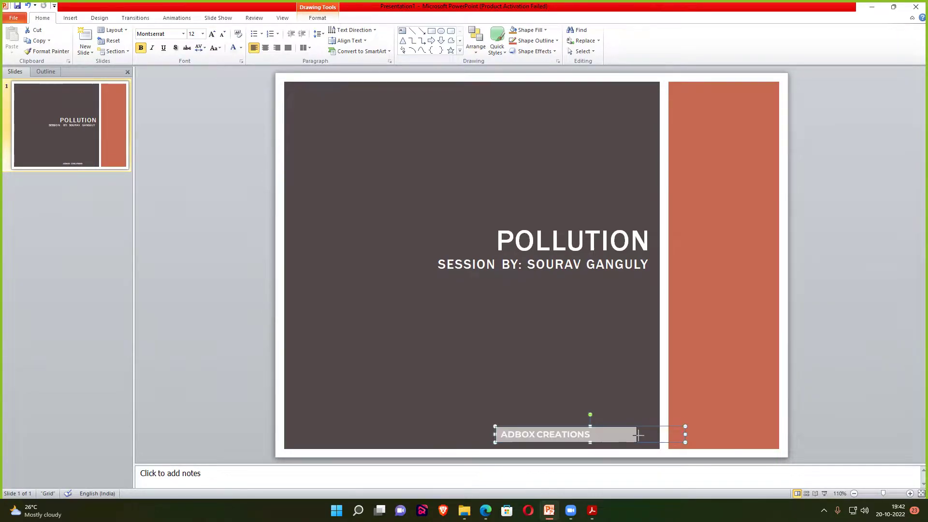
pyautogui.moveTo(593, 437); pyautogui.dragTo(628, 430)
pyautogui.click(580, 443)
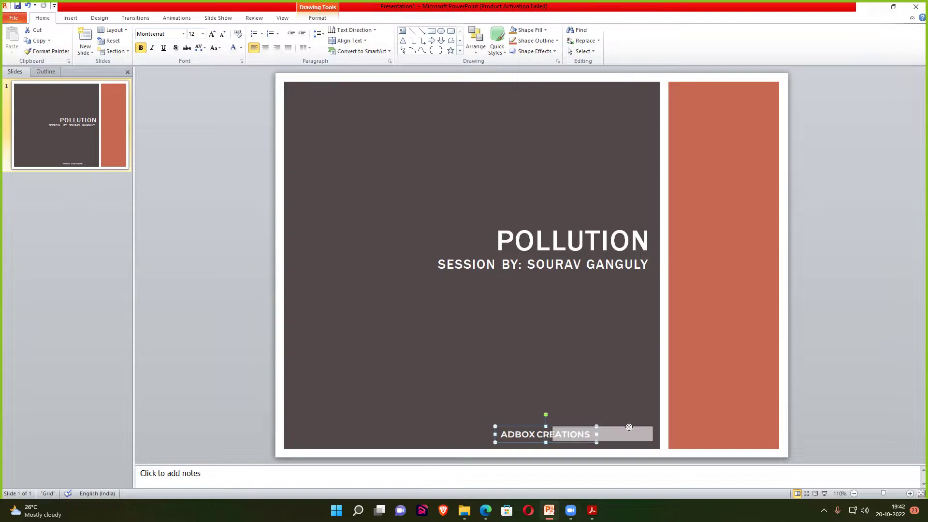
pyautogui.press('Right')
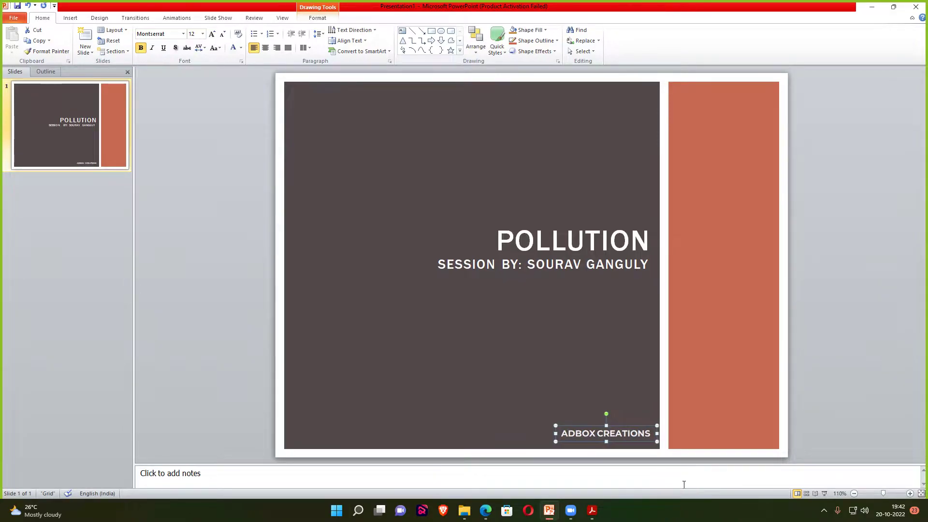
pyautogui.click(847, 369)
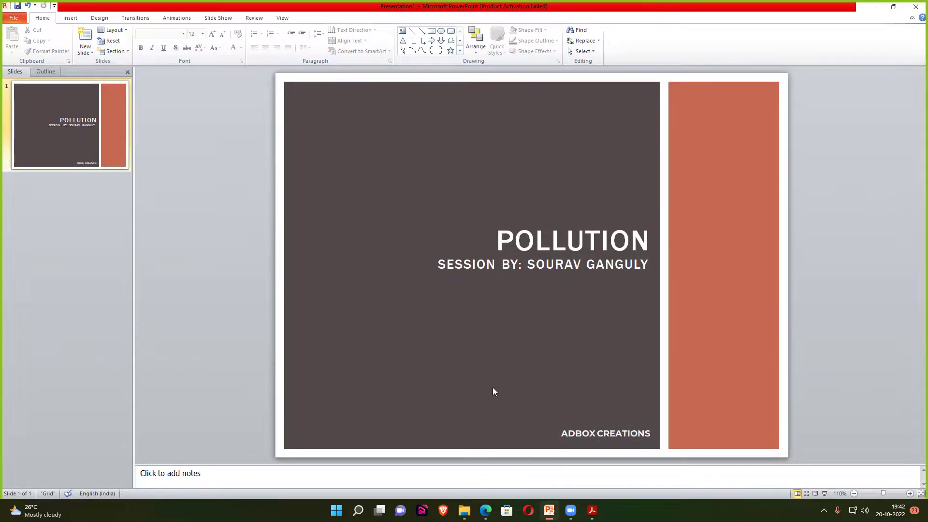
# Raise and shorten the title box, then nudge the presenter subtitle up tight under POLLUTION
pyautogui.click(596, 275)
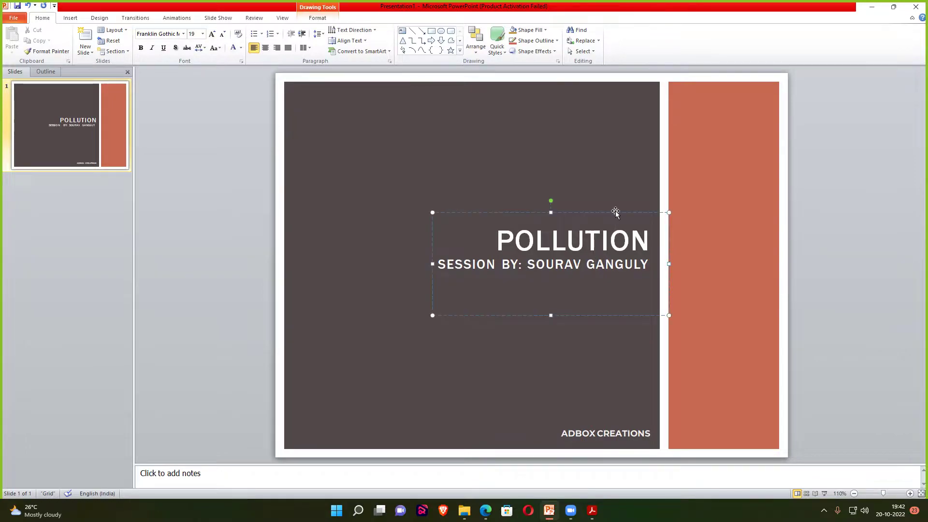
pyautogui.press('Up')
pyautogui.press('Up')
pyautogui.press('Up')
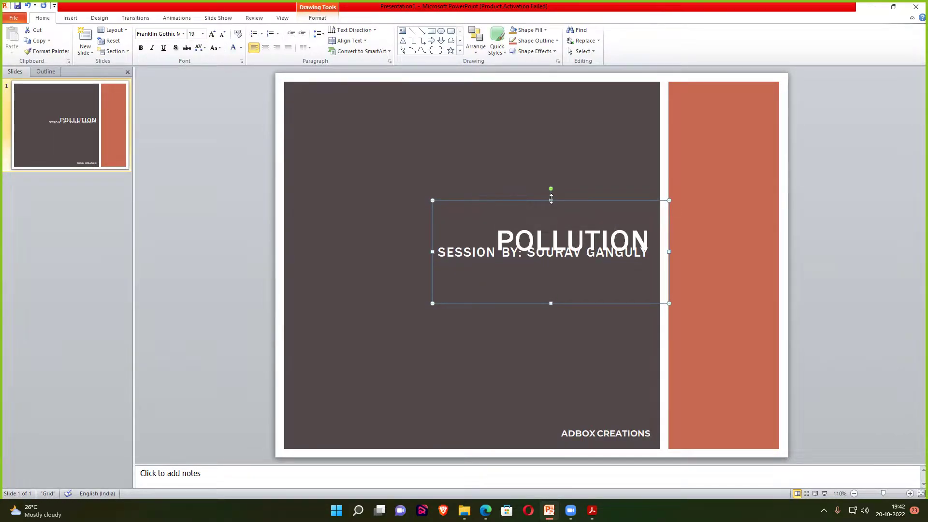
pyautogui.moveTo(551, 200)
pyautogui.mouseDown()
pyautogui.moveTo(550, 269)
pyautogui.moveTo(571, 255)
pyautogui.moveTo(549, 251)
pyautogui.mouseUp()
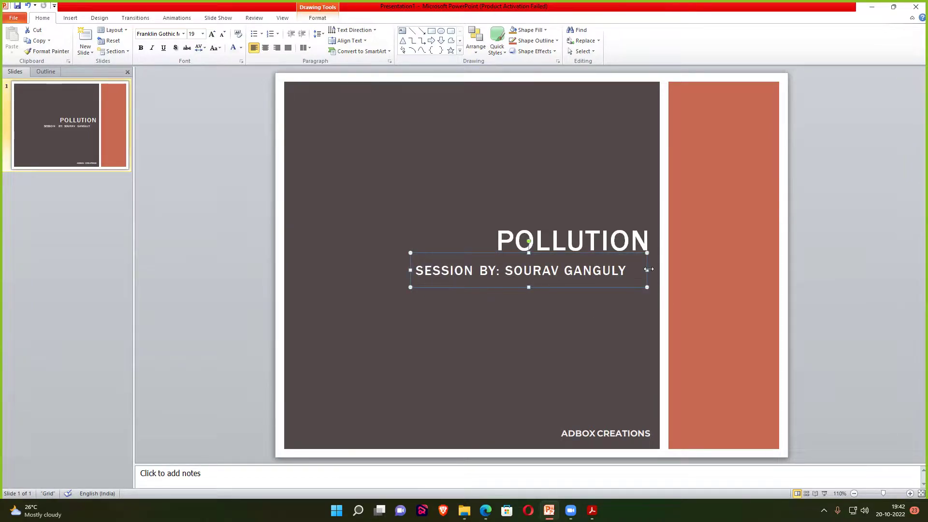
pyautogui.moveTo(647, 268)
pyautogui.mouseDown()
pyautogui.moveTo(630, 273)
pyautogui.moveTo(620, 252)
pyautogui.mouseUp()
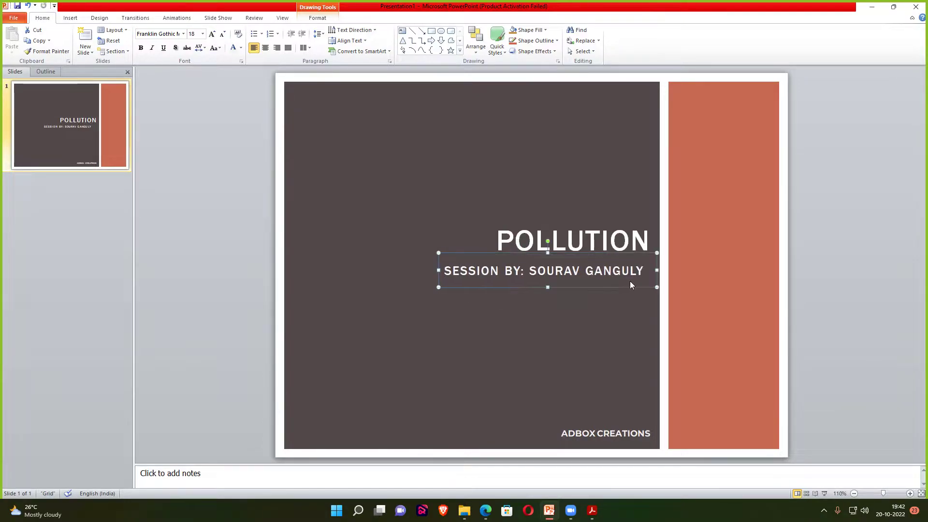
pyautogui.press('Up')
pyautogui.press('Up')
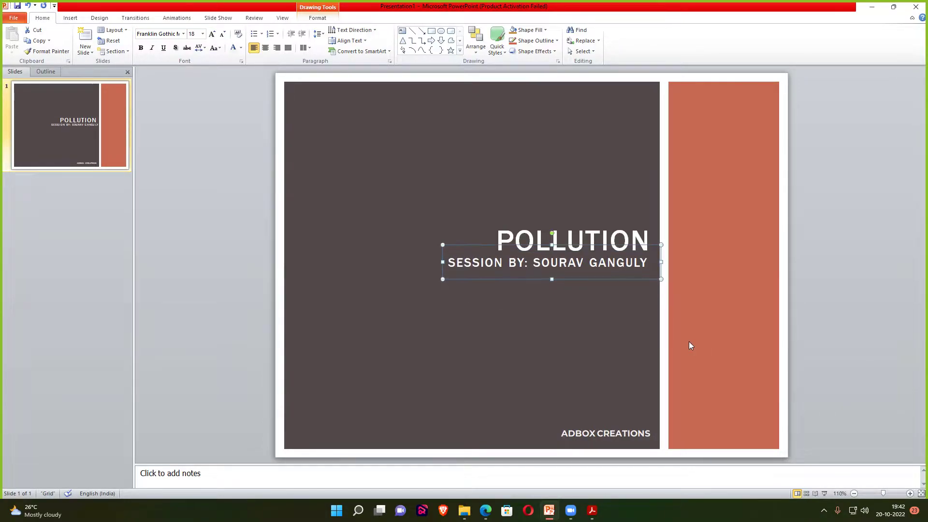
pyautogui.click(832, 288)
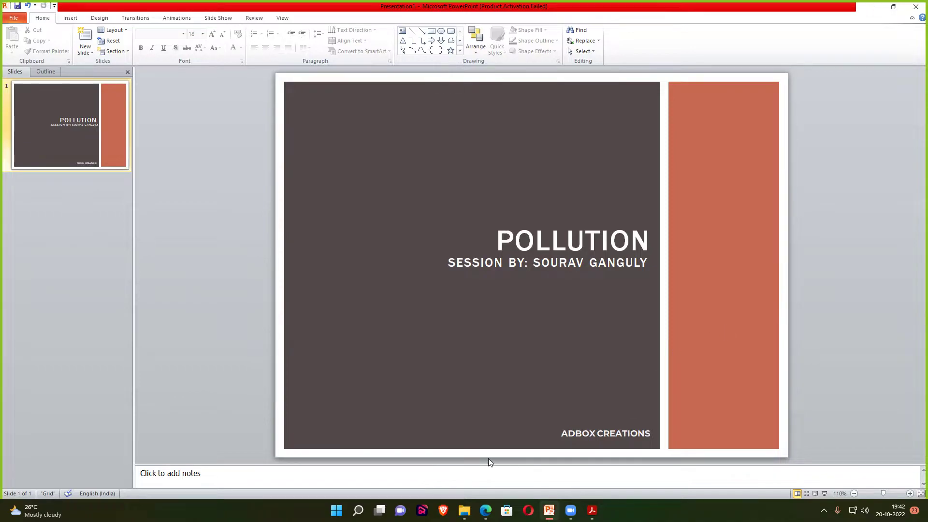
# Search Google Images for 'pollution' in a new browser tab
pyautogui.click(486, 509)
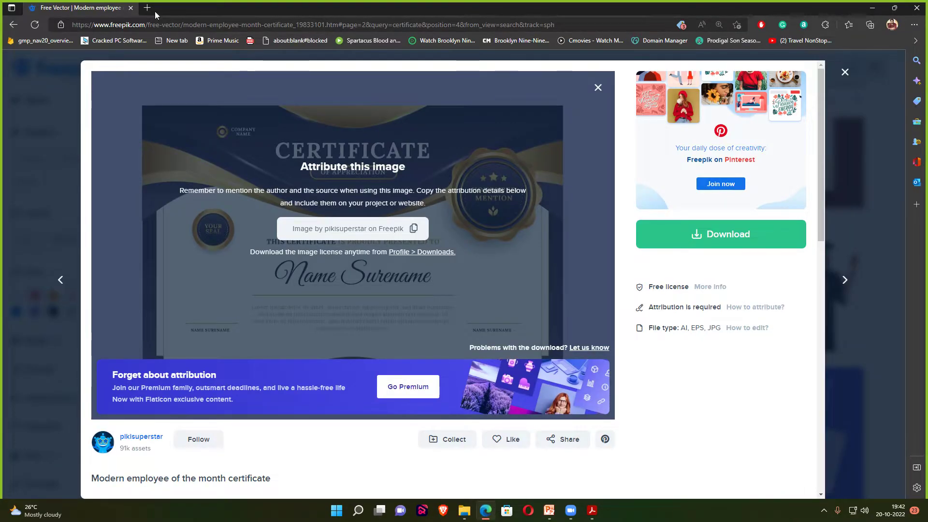
pyautogui.click(148, 9)
pyautogui.click(131, 8)
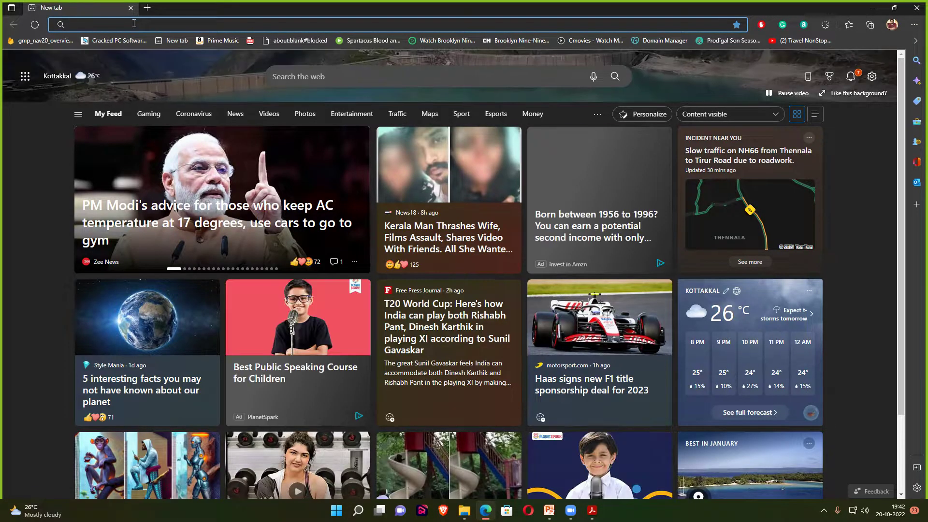
pyautogui.write('google.com')
pyautogui.press('Return')
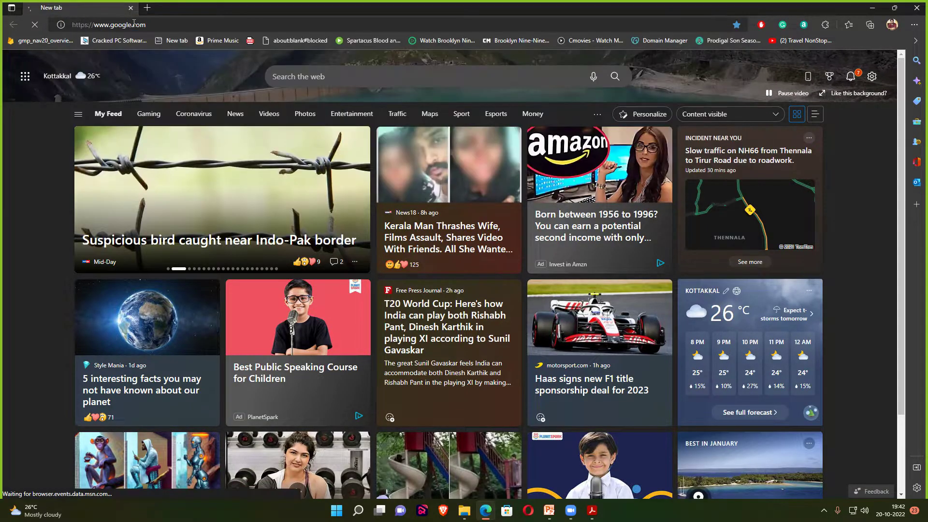
pyautogui.click(837, 65)
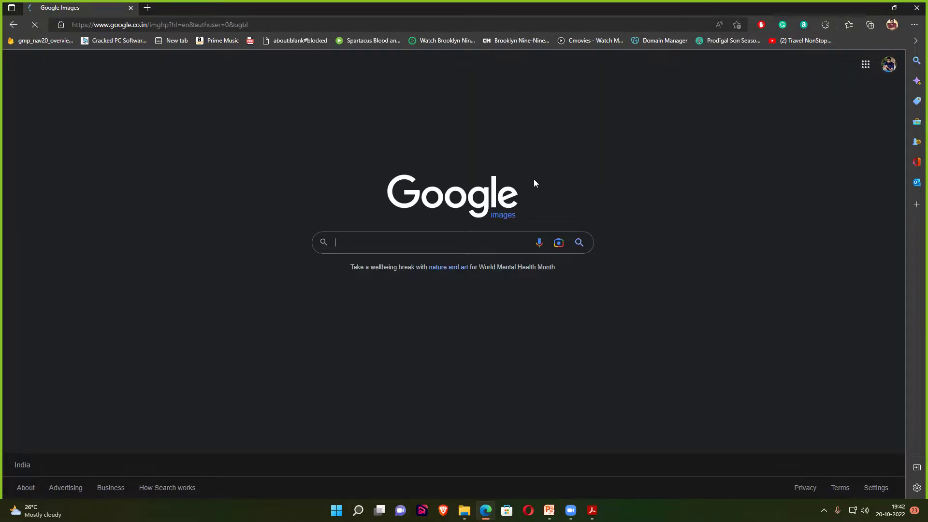
pyautogui.write('poll')
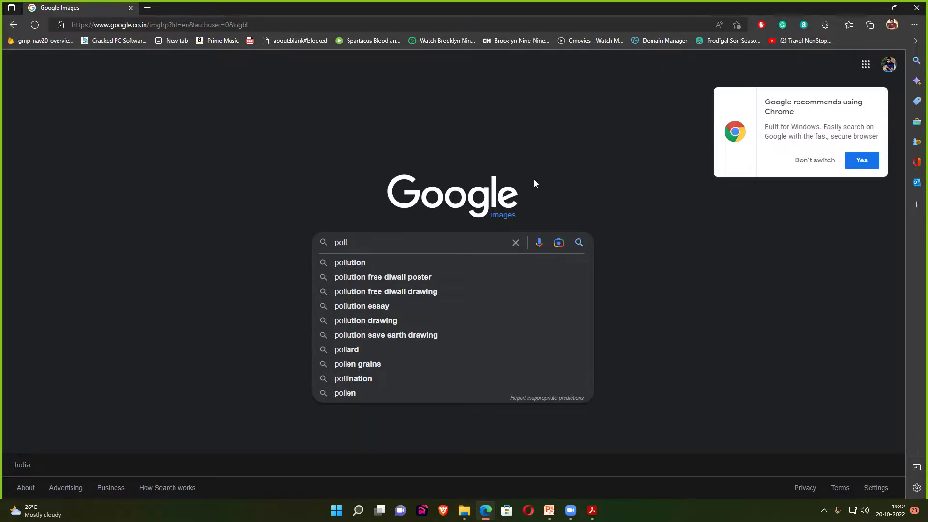
pyautogui.write('ution')
pyautogui.press('Return')
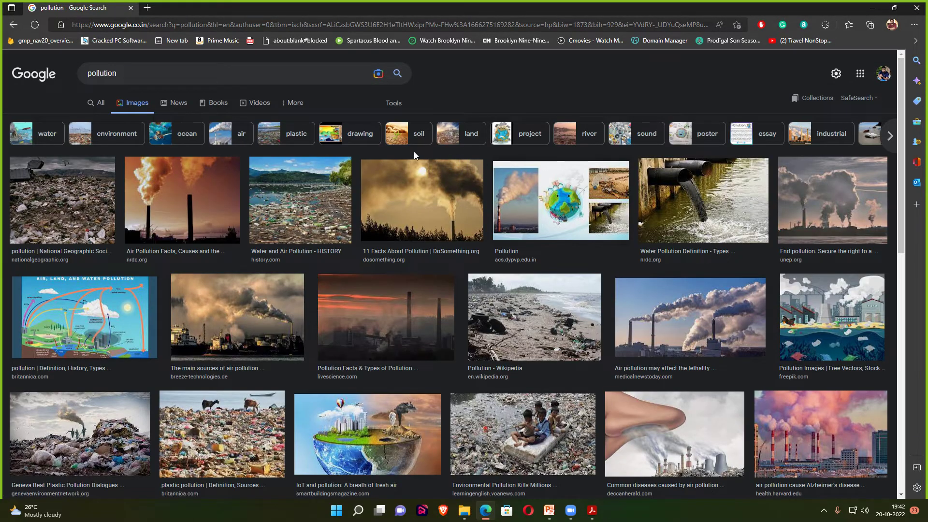
# Save the 'IoT and pollution' Earth image to Downloads and copy it to the clipboard
pyautogui.scroll(-3, 376, 287)
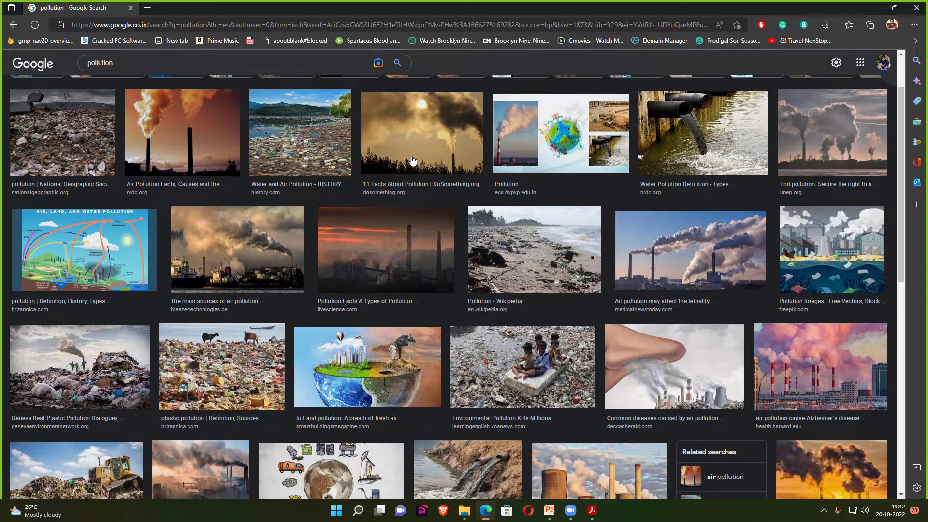
pyautogui.click(376, 287)
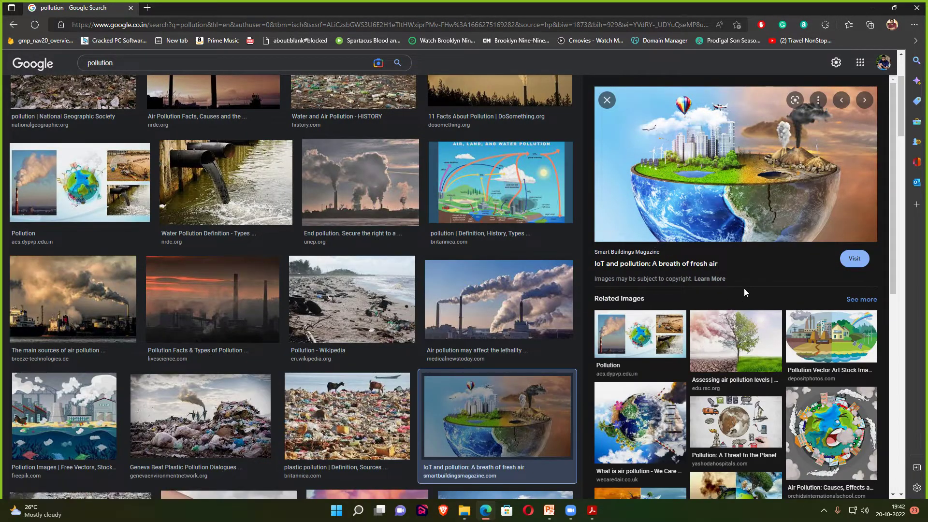
pyautogui.rightClick(721, 130)
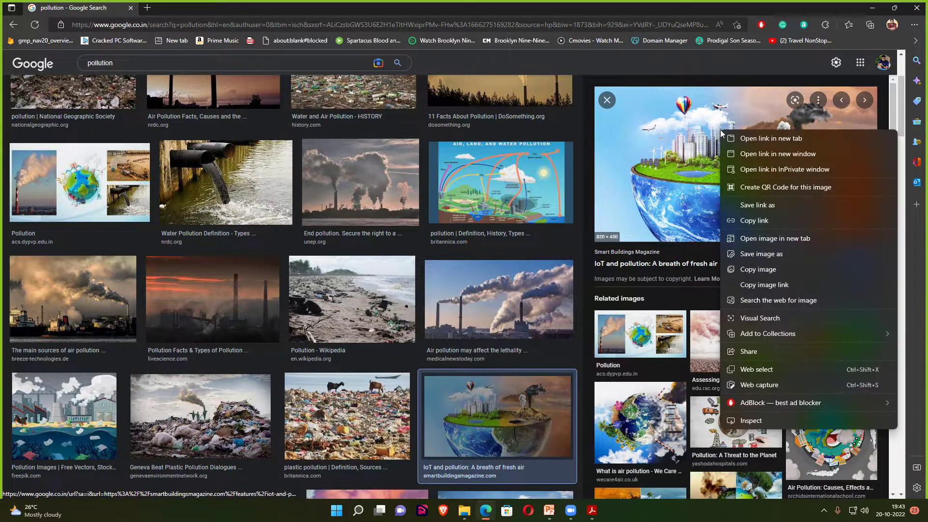
pyautogui.click(770, 259)
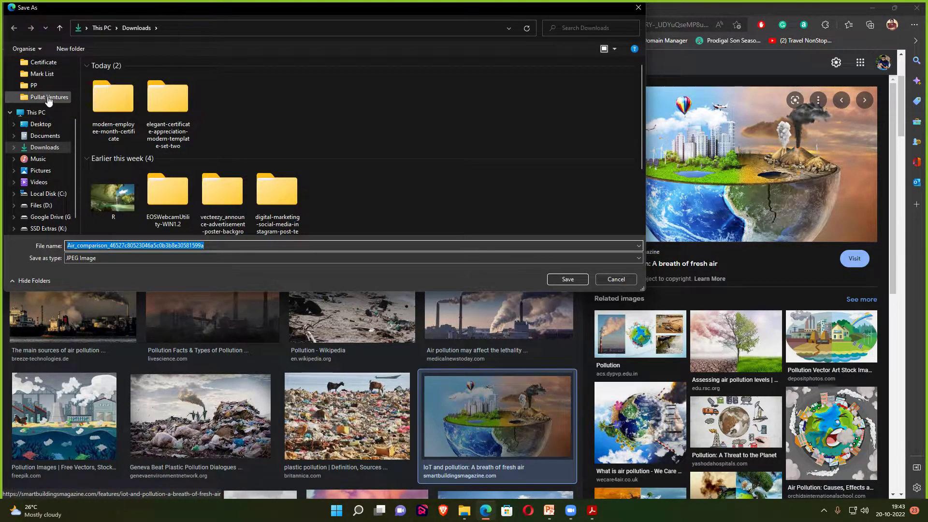
pyautogui.scroll(1, 39, 145)
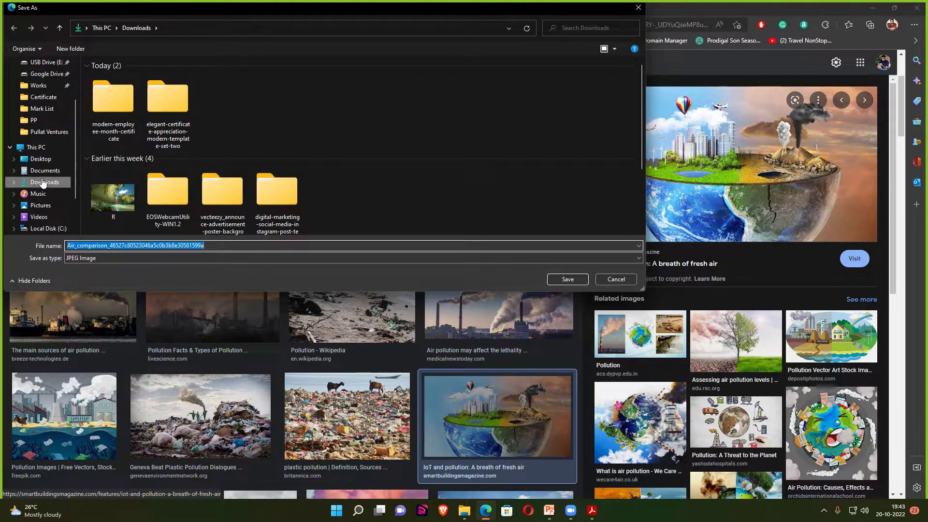
pyautogui.click(43, 182)
pyautogui.click(567, 280)
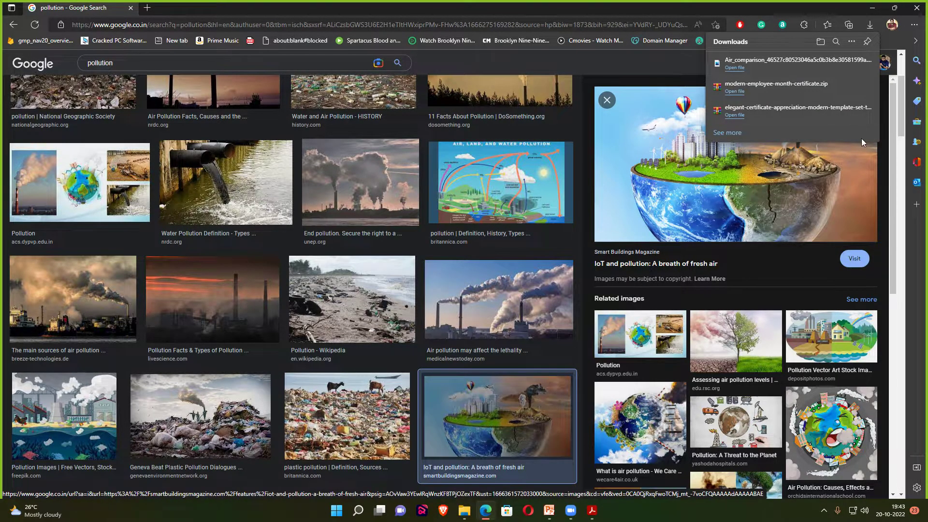
pyautogui.rightClick(688, 121)
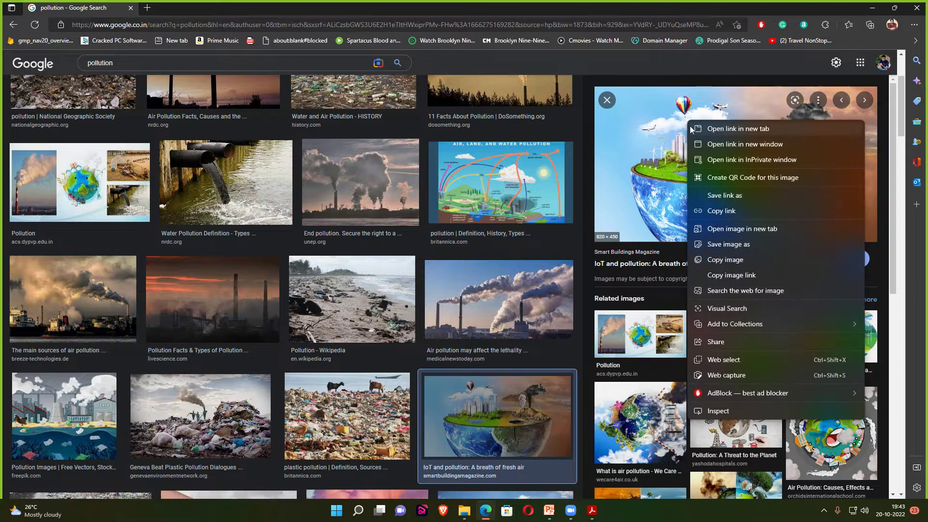
pyautogui.click(721, 261)
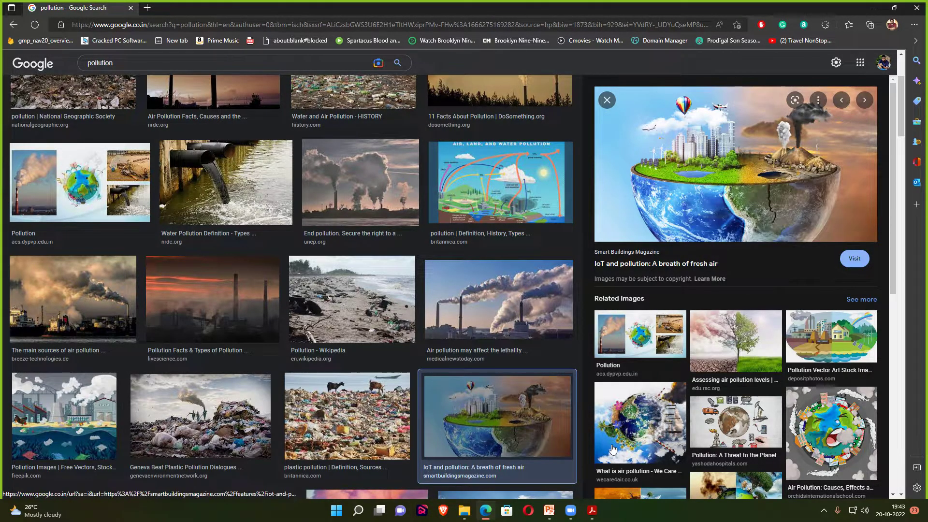
# Return to PowerPoint and paste the copied Earth image onto the title slide
pyautogui.click(550, 510)
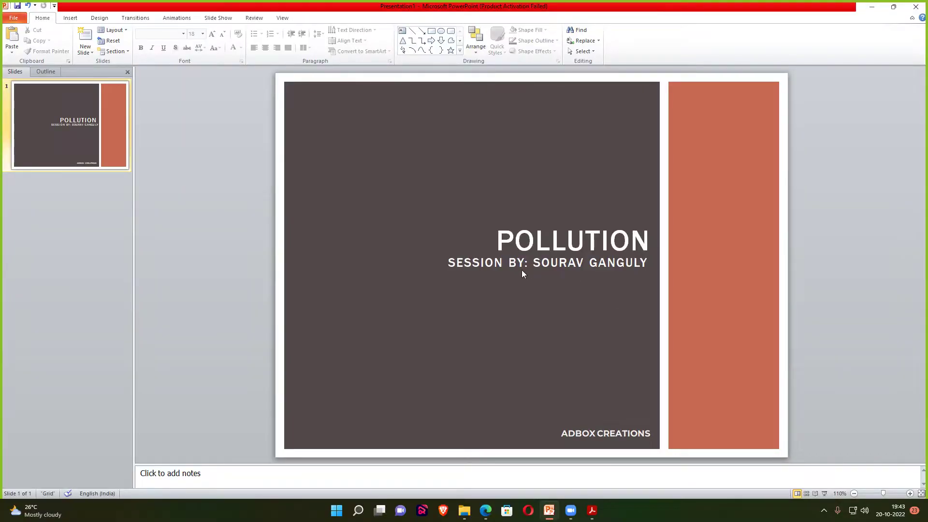
pyautogui.click(70, 17)
pyautogui.click(42, 17)
pyautogui.rightClick(356, 107)
pyautogui.click(405, 143)
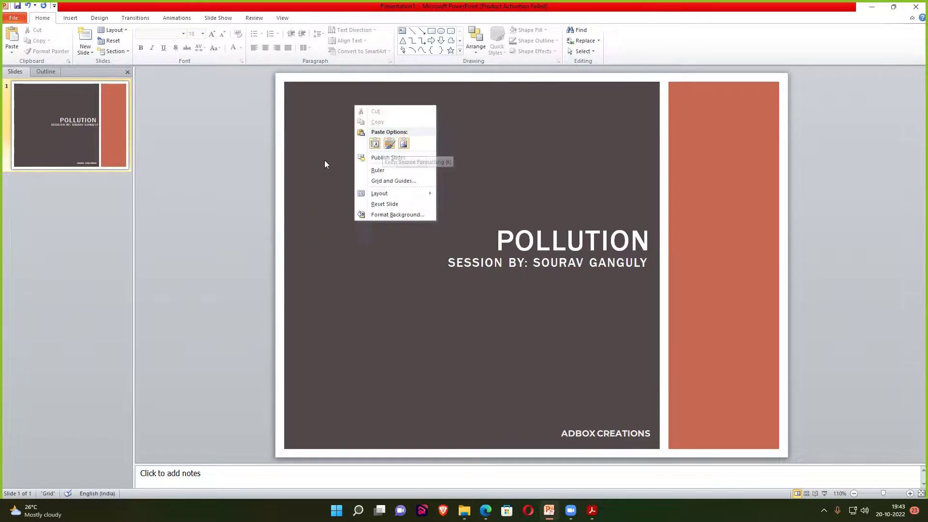
pyautogui.click(251, 168)
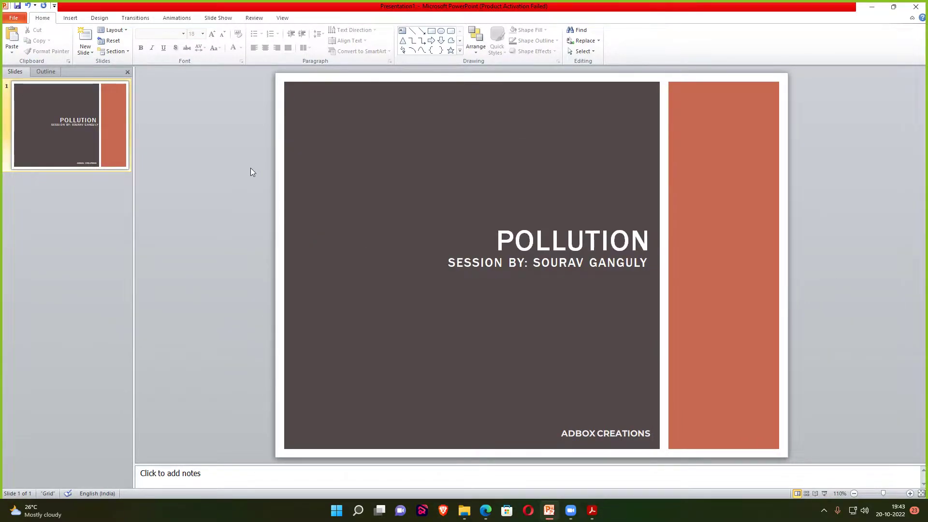
pyautogui.hotkey('ctrl', 'v')
# Move and shrink the pasted Earth image, then delete it from the slide
pyautogui.moveTo(508, 139); pyautogui.dragTo(542, 329)
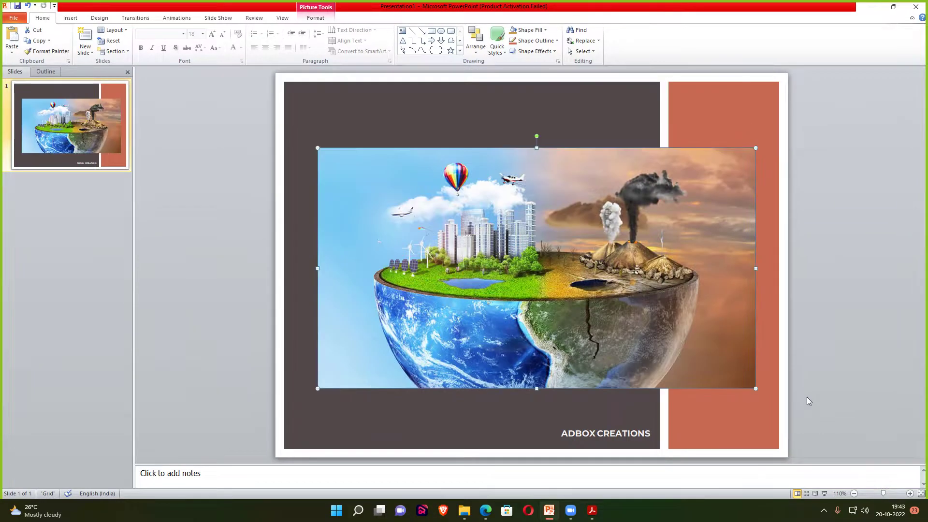
pyautogui.moveTo(756, 388)
pyautogui.mouseDown()
pyautogui.moveTo(530, 290)
pyautogui.moveTo(568, 285)
pyautogui.mouseUp()
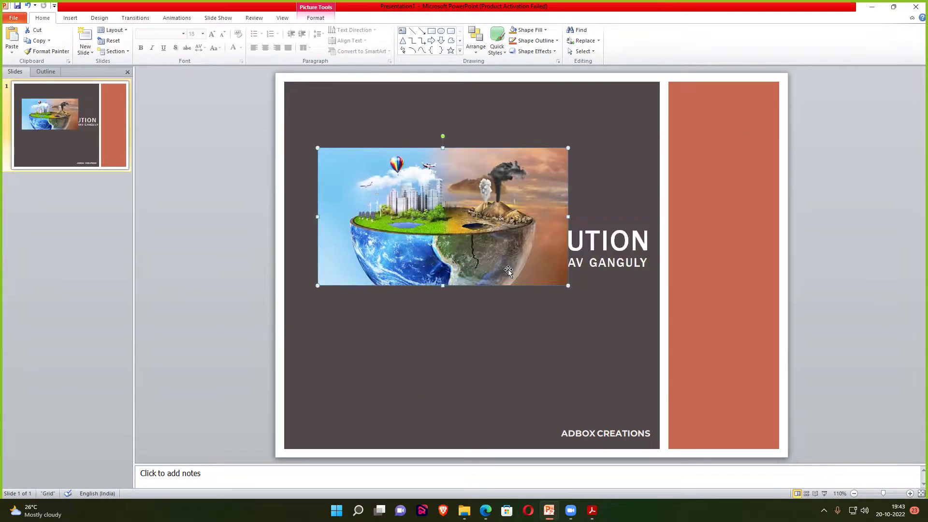
pyautogui.moveTo(459, 217); pyautogui.dragTo(538, 344)
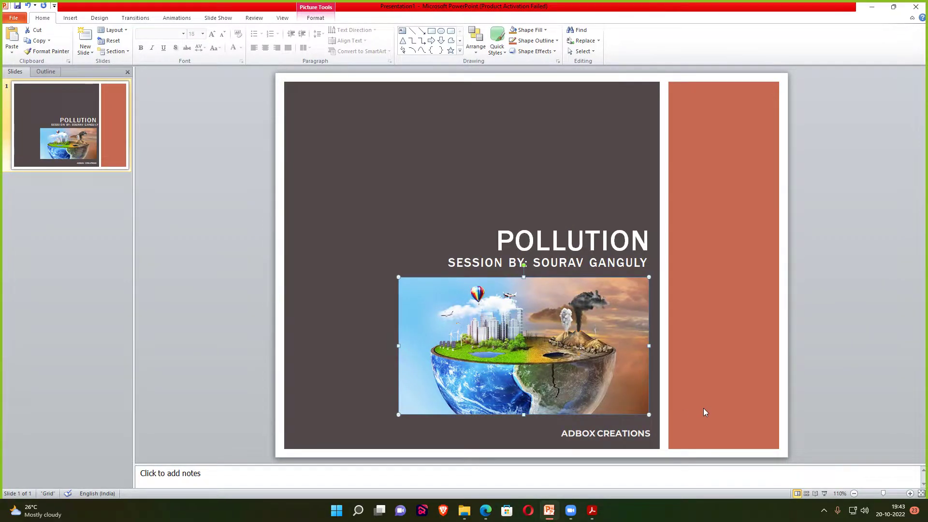
pyautogui.click(807, 345)
pyautogui.click(535, 334)
pyautogui.press('Delete')
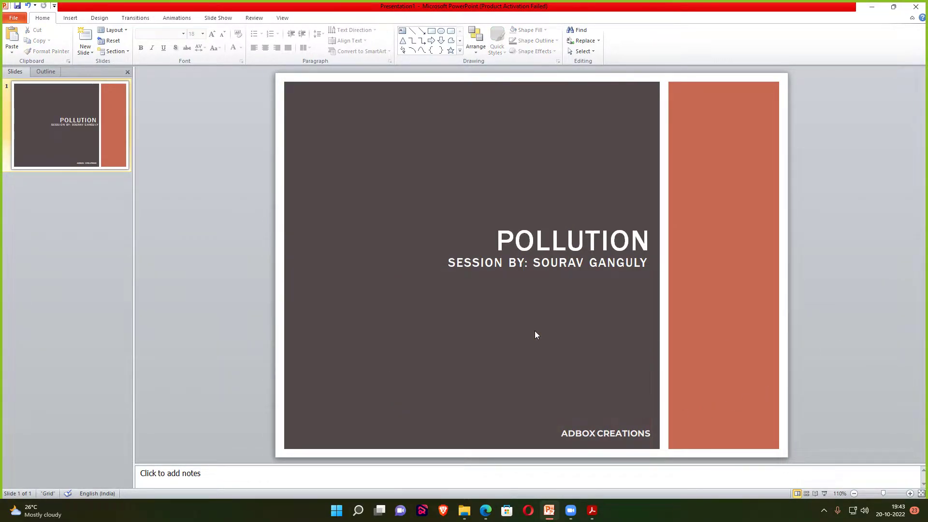
# Insert the downloaded Earth pollution picture from Downloads, placed below the subtitle and enlarged
pyautogui.click(68, 18)
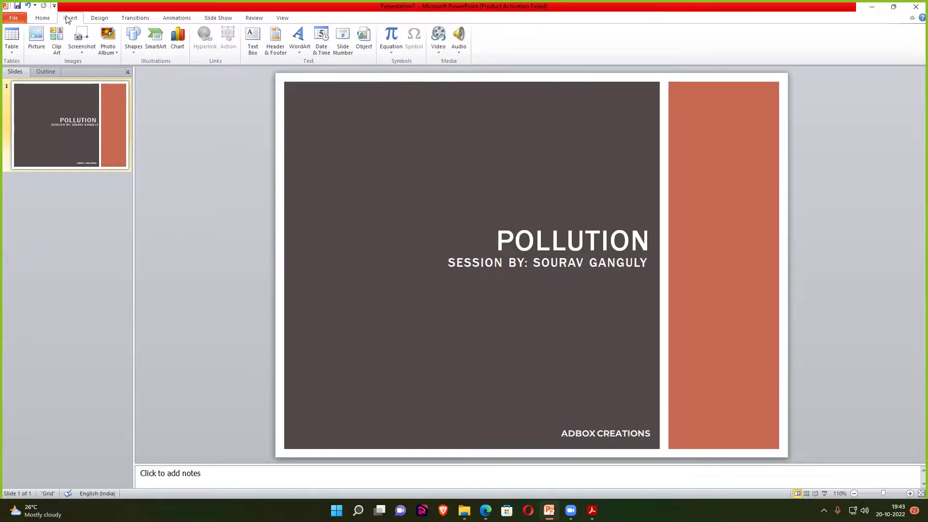
pyautogui.click(44, 37)
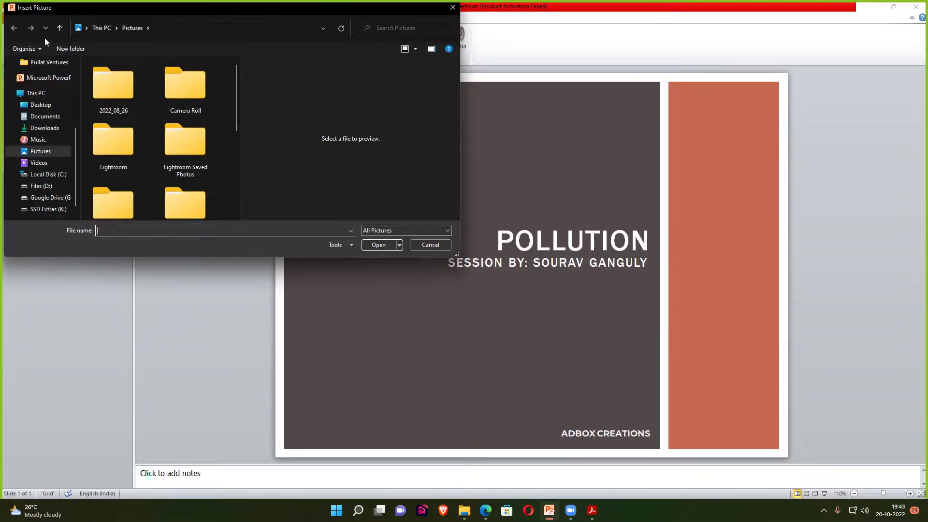
pyautogui.click(40, 128)
pyautogui.doubleClick(128, 109)
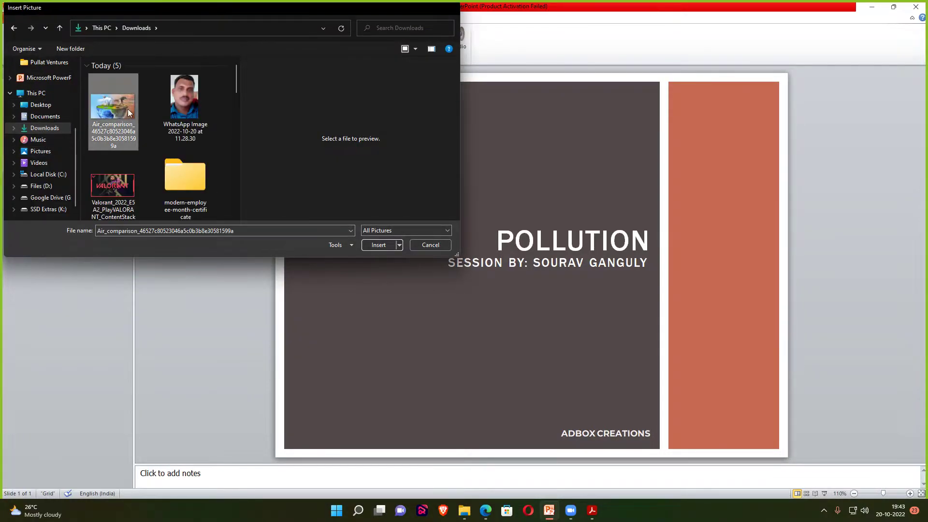
pyautogui.moveTo(528, 279); pyautogui.dragTo(575, 330)
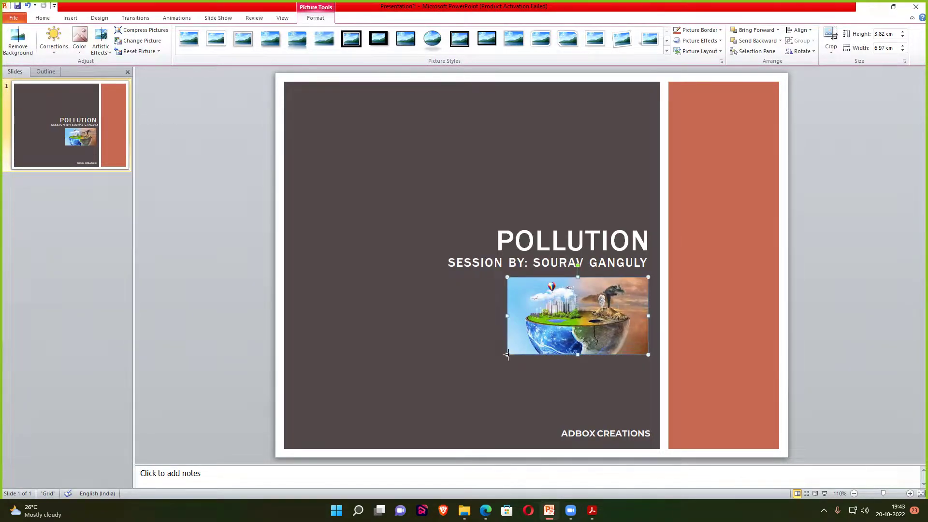
pyautogui.moveTo(507, 354); pyautogui.dragTo(392, 340)
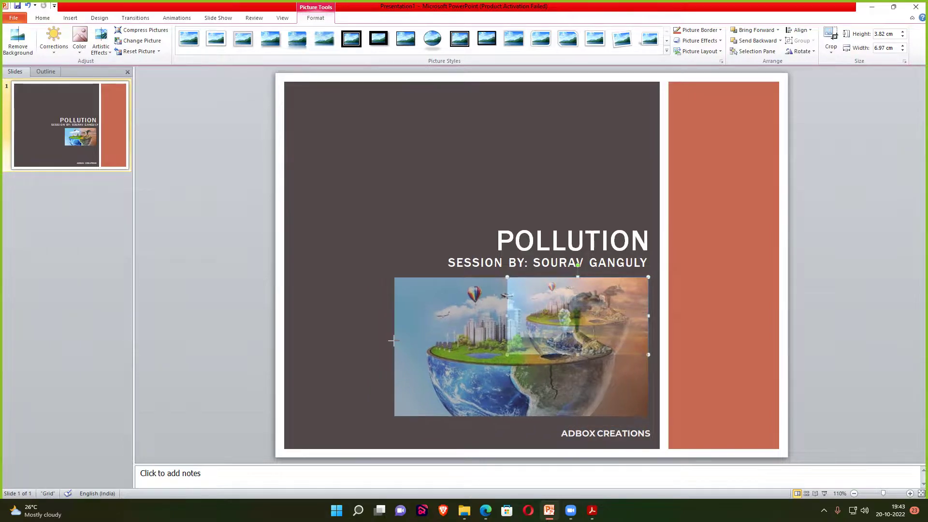
pyautogui.click(833, 328)
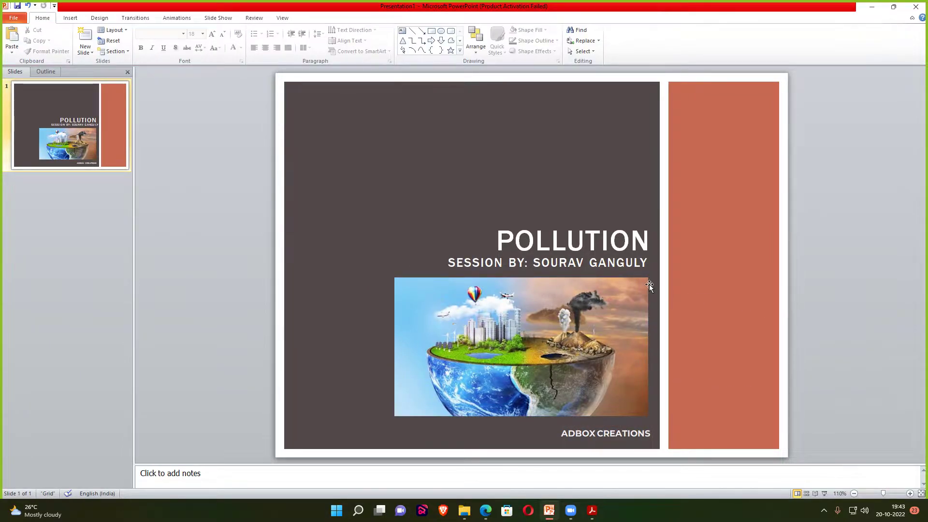
# Move the title, subtitle and picture up together as a group
pyautogui.click(581, 292)
pyautogui.keyDown('shift'); pyautogui.click(591, 265); pyautogui.keyUp('shift')
pyautogui.keyDown('shift'); pyautogui.click(603, 246); pyautogui.keyUp('shift')
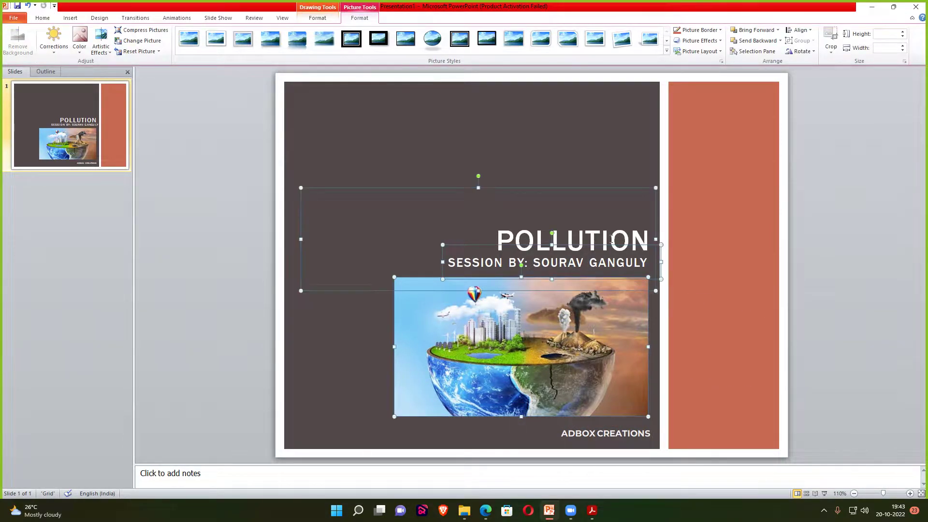
pyautogui.moveTo(643, 257); pyautogui.dragTo(642, 197)
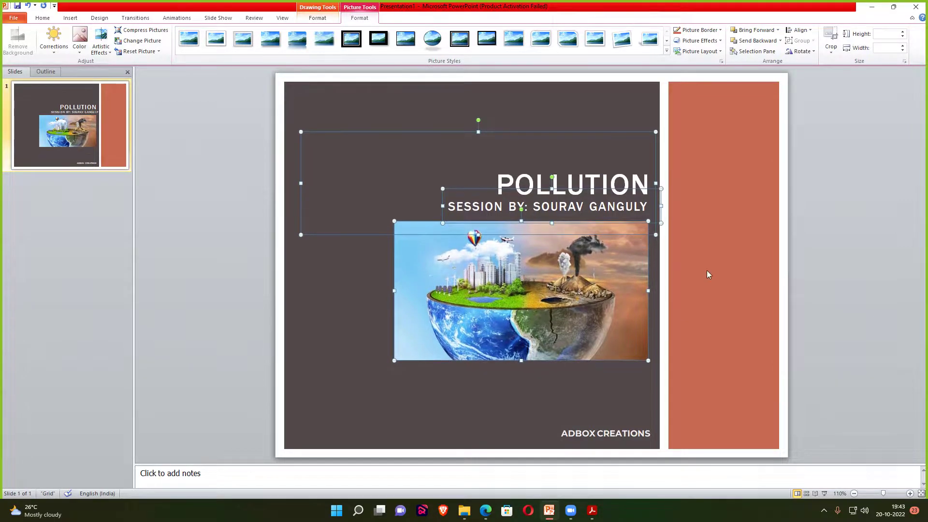
pyautogui.click(804, 269)
# Enlarge the picture to 8.43 × 15.37 cm and nudge it slightly down and right
pyautogui.click(411, 338)
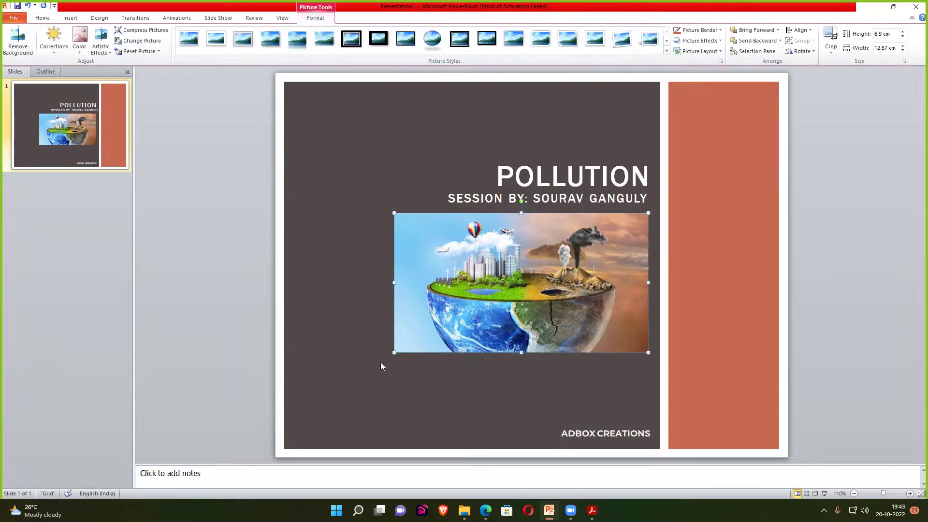
pyautogui.moveTo(392, 351); pyautogui.dragTo(337, 379)
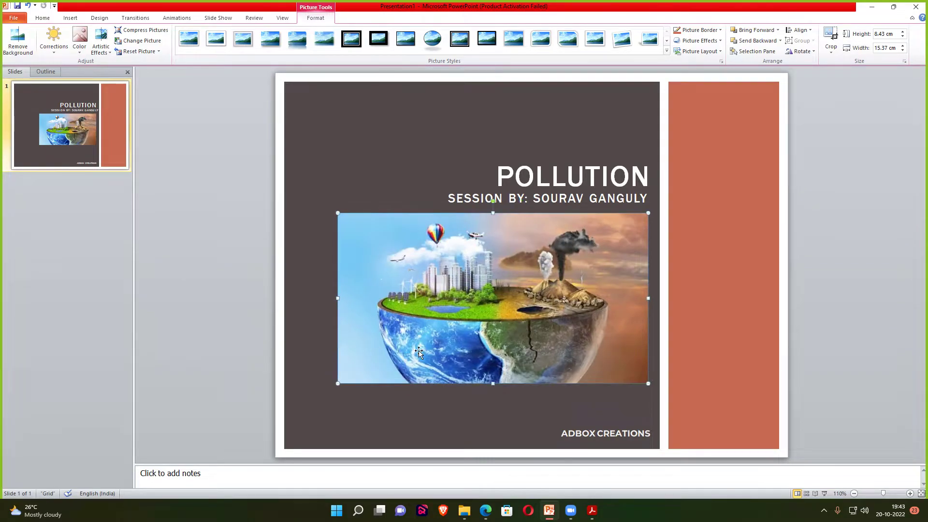
pyautogui.press('Down')
pyautogui.press('Right')
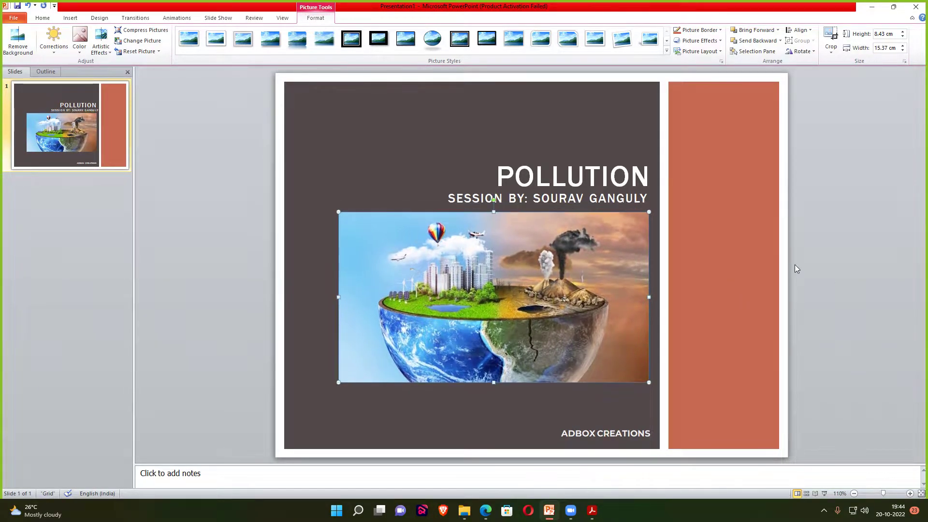
pyautogui.click(795, 265)
pyautogui.click(416, 286)
pyautogui.click(209, 92)
pyautogui.click(70, 18)
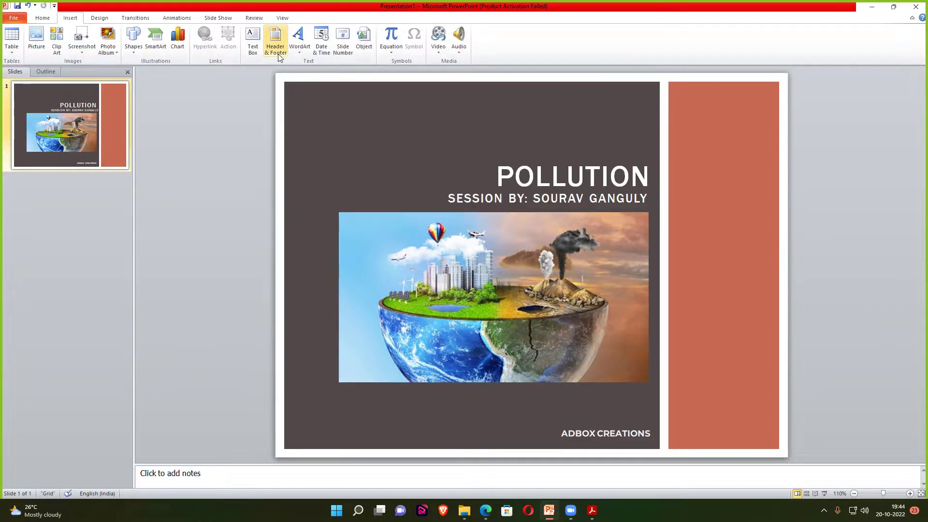
pyautogui.click(298, 49)
pyautogui.click(357, 153)
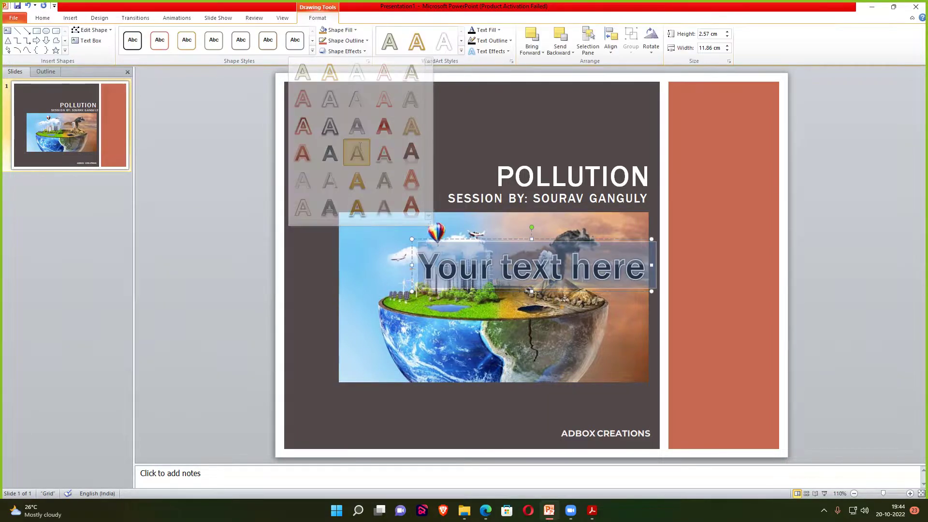
pyautogui.write('P')
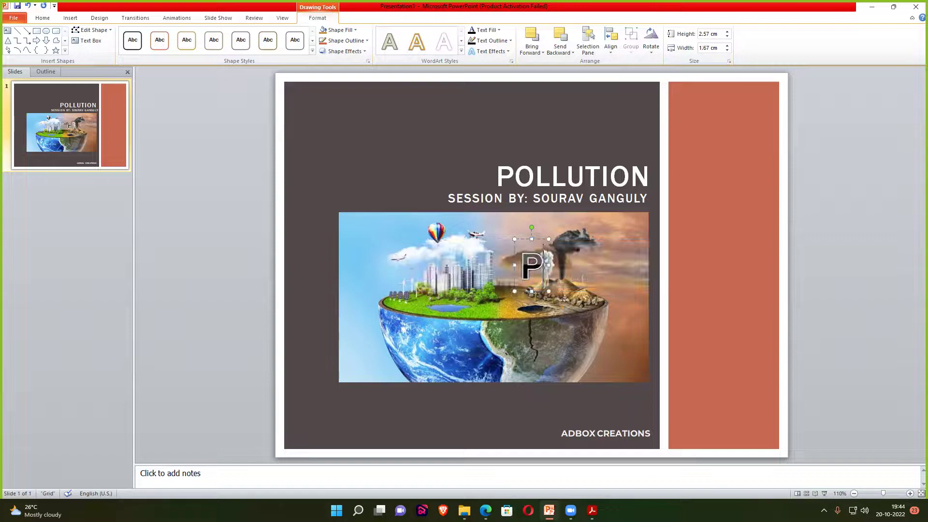
pyautogui.write('OLLUTION')
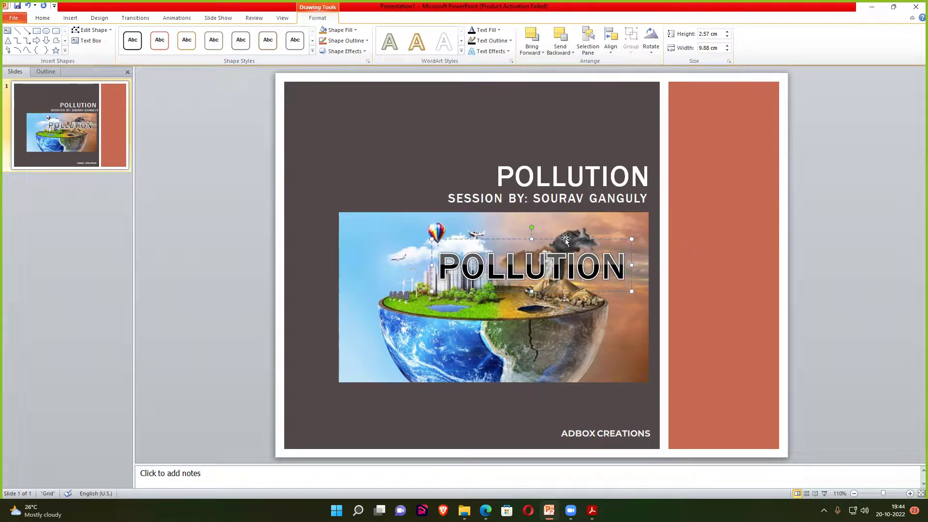
pyautogui.moveTo(563, 238); pyautogui.dragTo(527, 315)
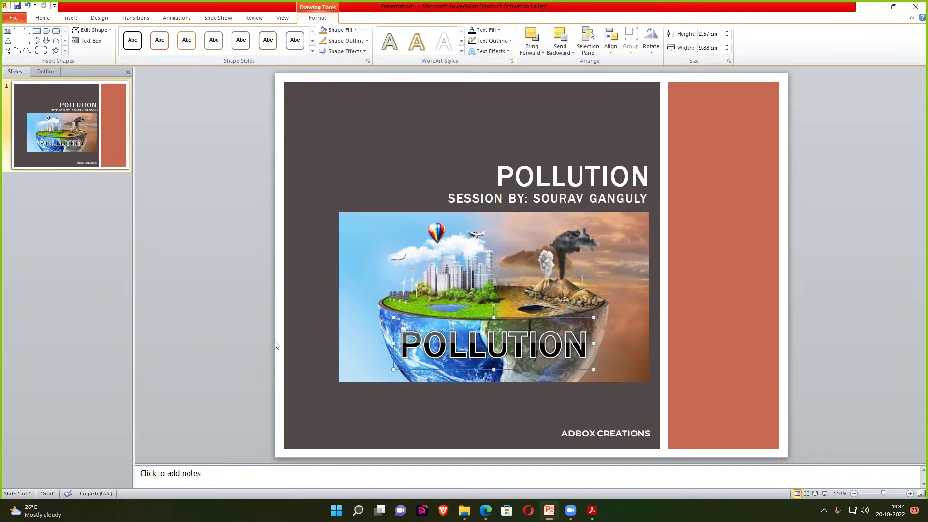
pyautogui.click(227, 332)
pyautogui.click(547, 353)
pyautogui.press('Delete')
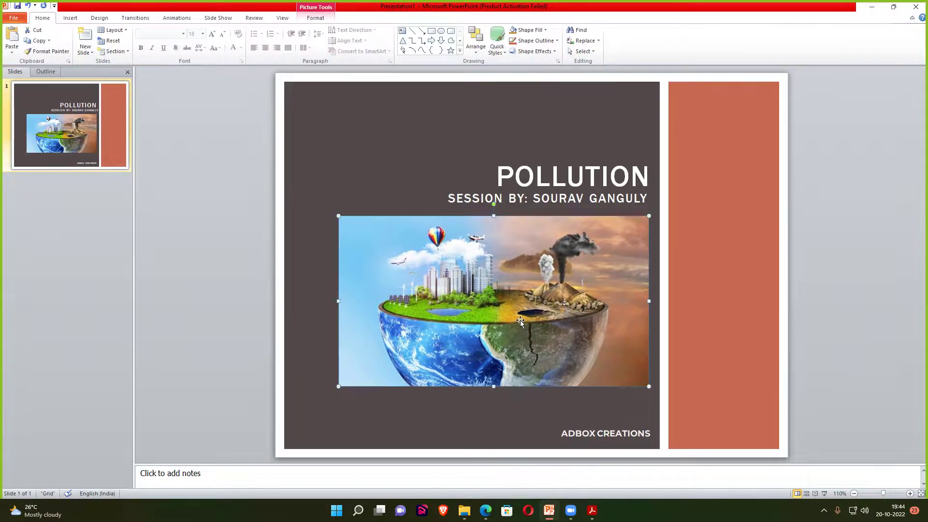
# Drag the Earth picture a little lower under the presenter line, then deselect everything
pyautogui.moveTo(518, 321); pyautogui.dragTo(519, 329)
pyautogui.click(841, 273)
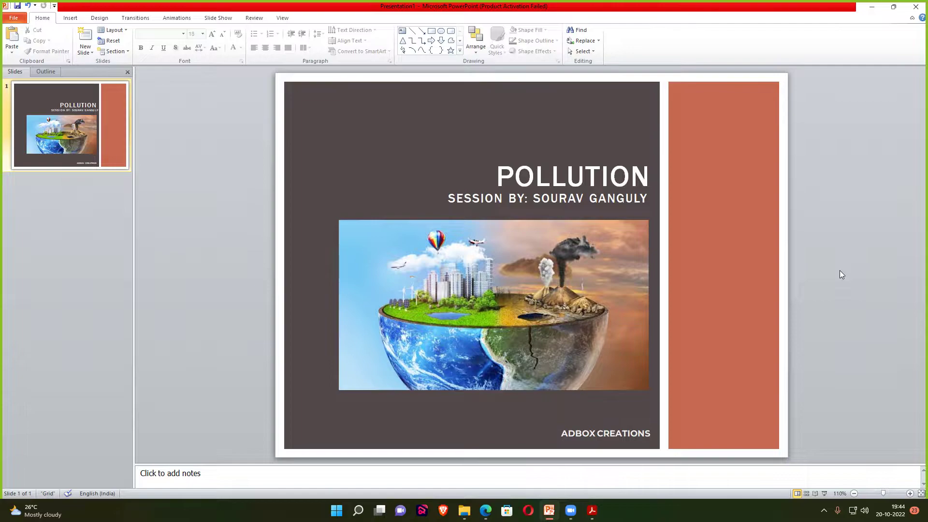
pyautogui.click(64, 190)
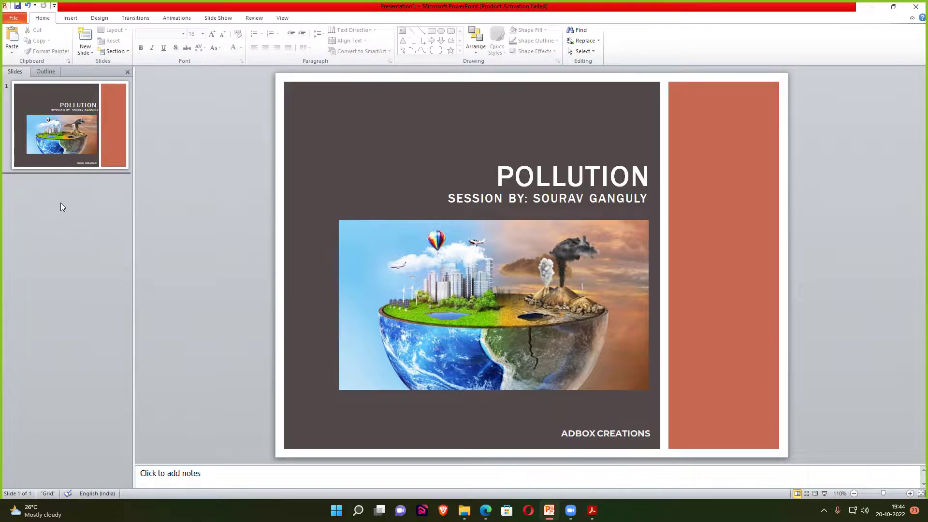
# Insert a blank Title and Content slide as slide 2 after the POLLUTION title slide
pyautogui.rightClick(58, 180)
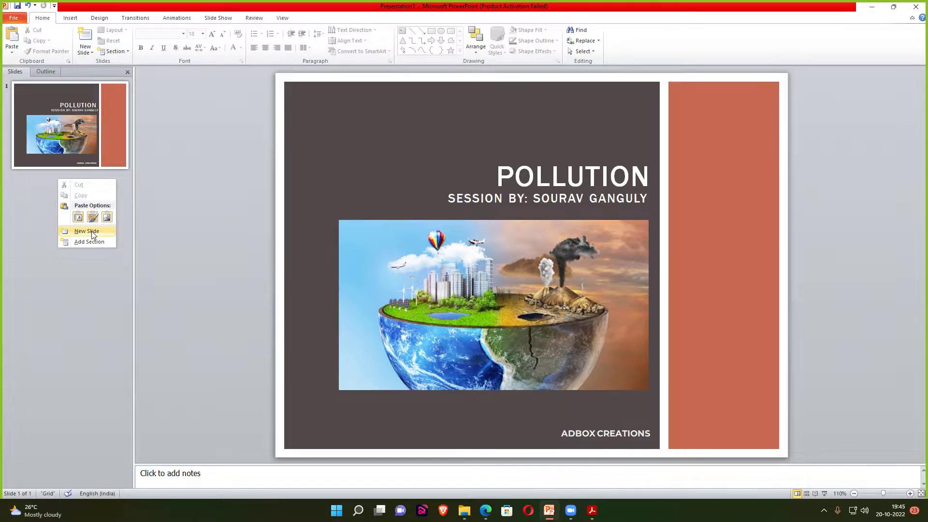
pyautogui.click(45, 231)
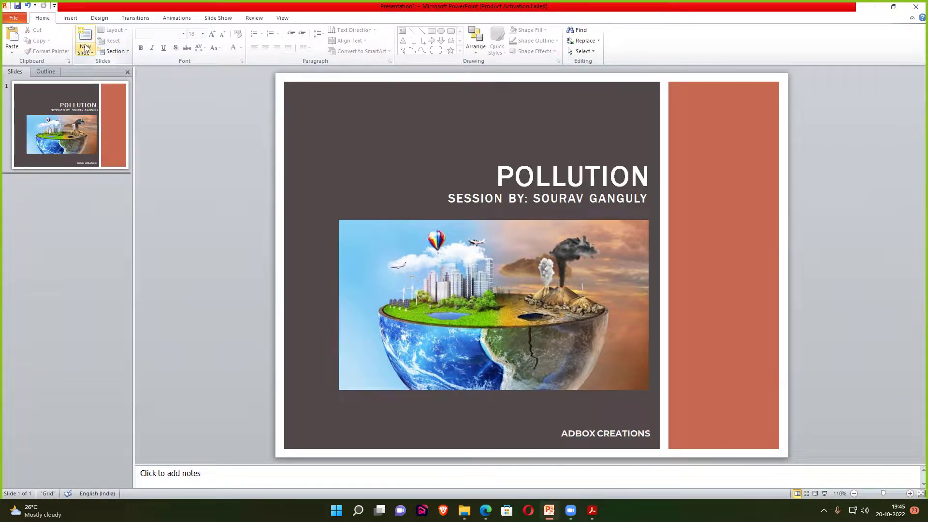
pyautogui.click(89, 201)
pyautogui.press('Return')
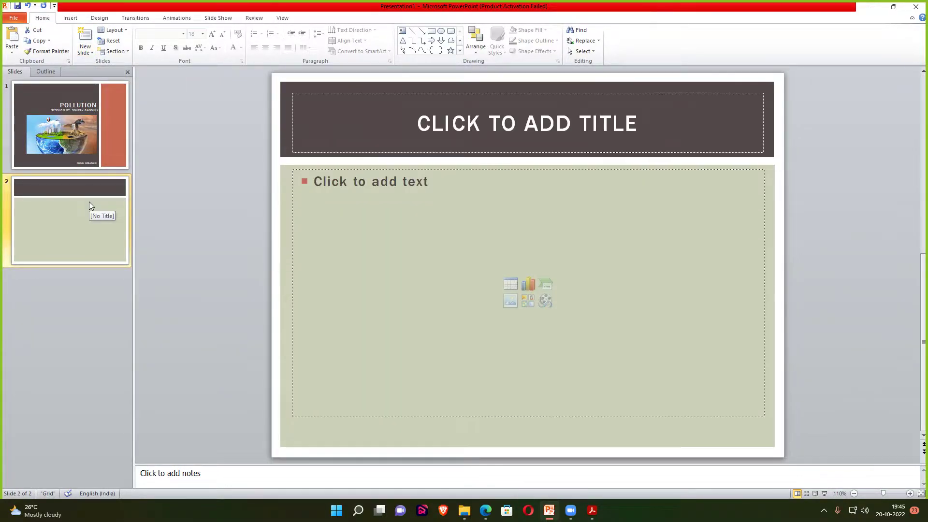
pyautogui.press('Delete')
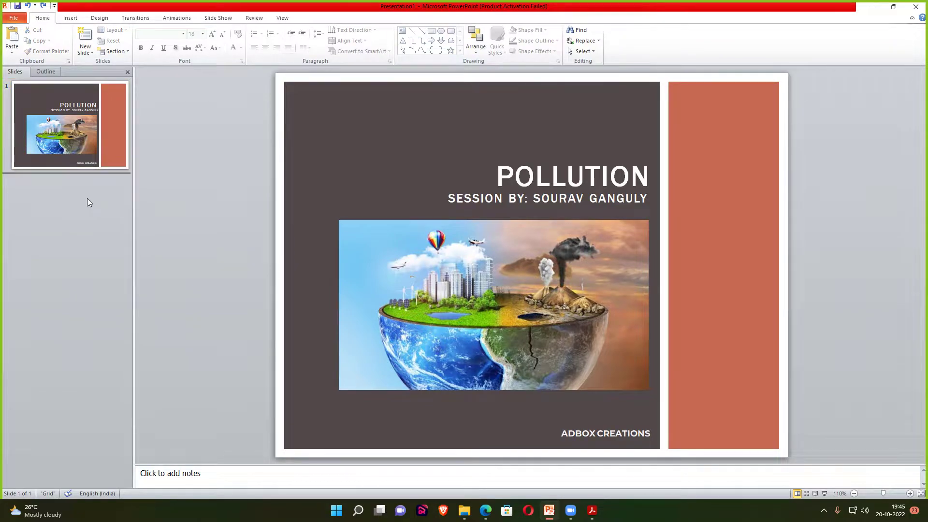
pyautogui.rightClick(87, 202)
pyautogui.click(112, 255)
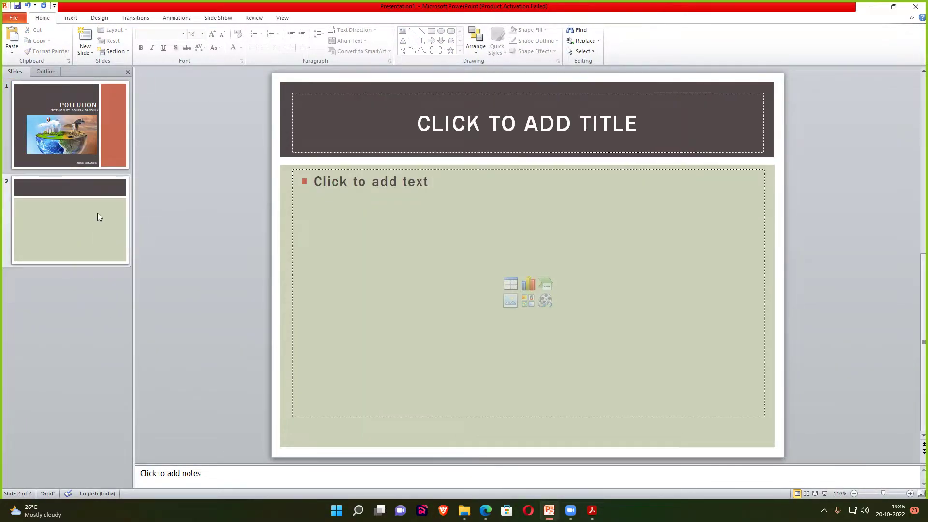
# Type POLLUTION as the second slide's title
pyautogui.click(495, 147)
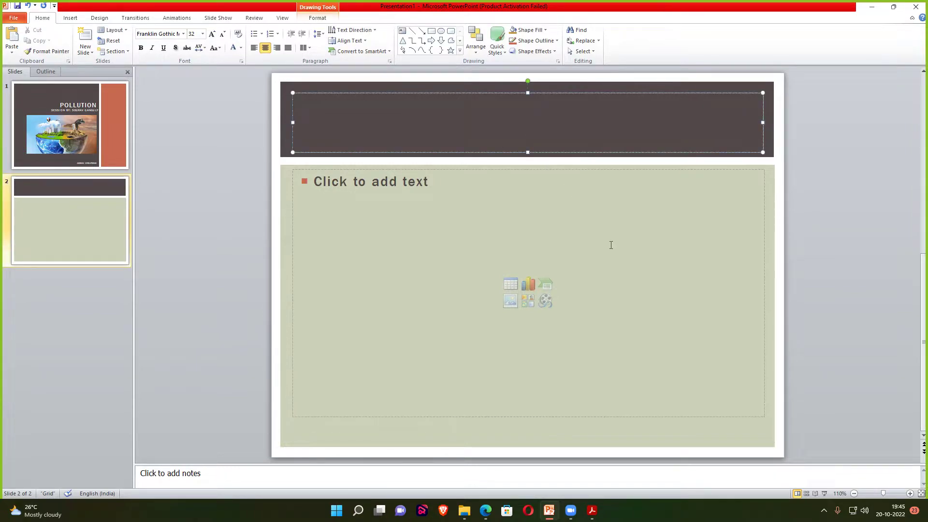
pyautogui.write('POLL')
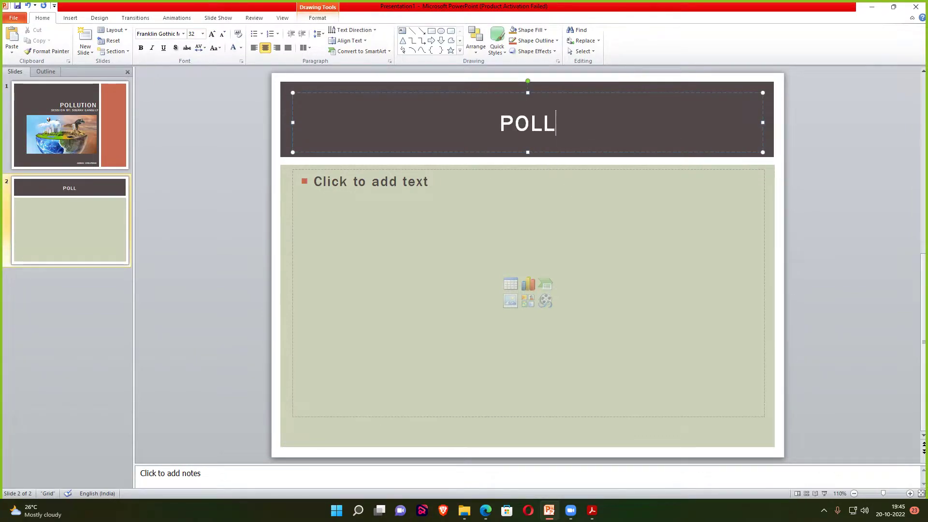
pyautogui.write('UTION')
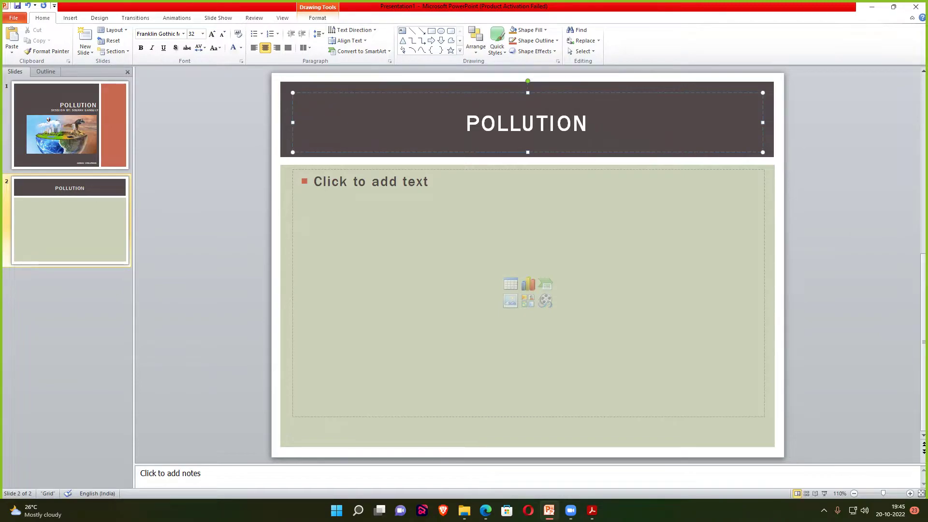
pyautogui.click(518, 184)
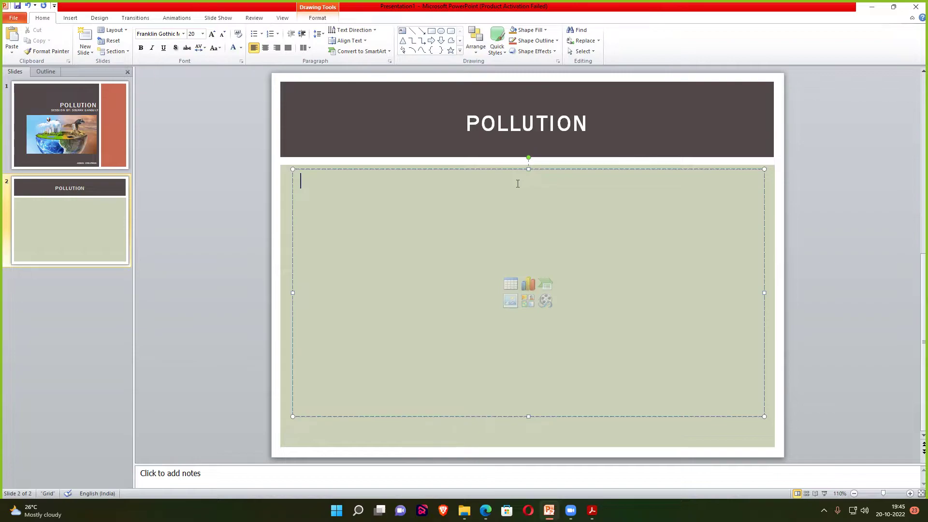
# Glance at the Insert ribbon and slide list options, then activate slide 2's empty body area
pyautogui.click(70, 18)
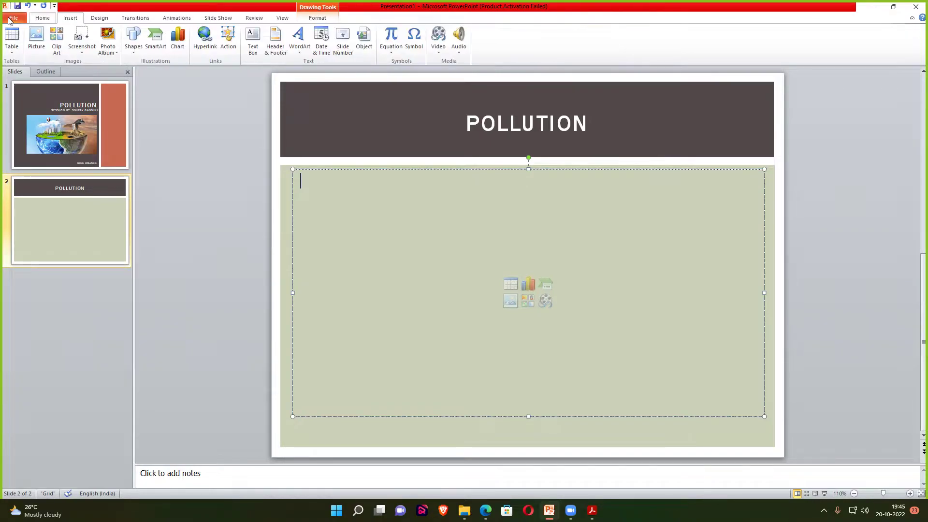
pyautogui.click(39, 18)
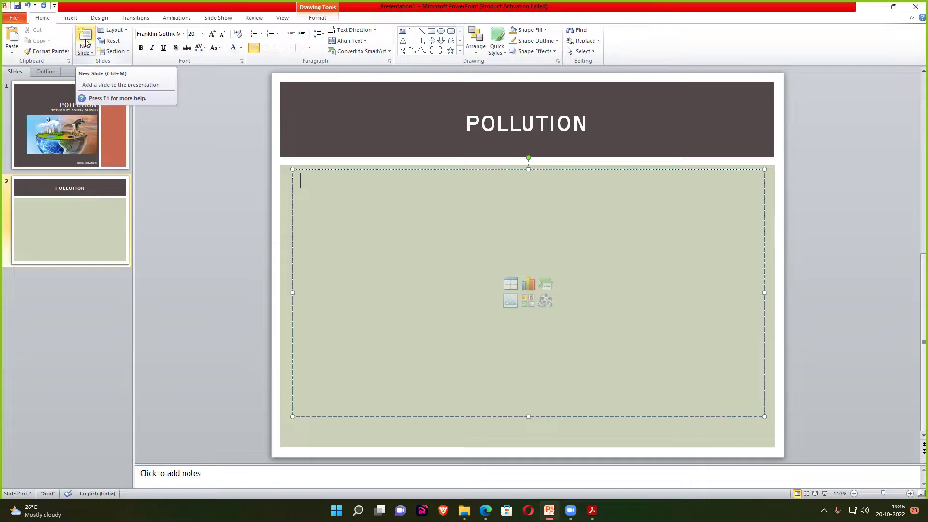
pyautogui.rightClick(71, 288)
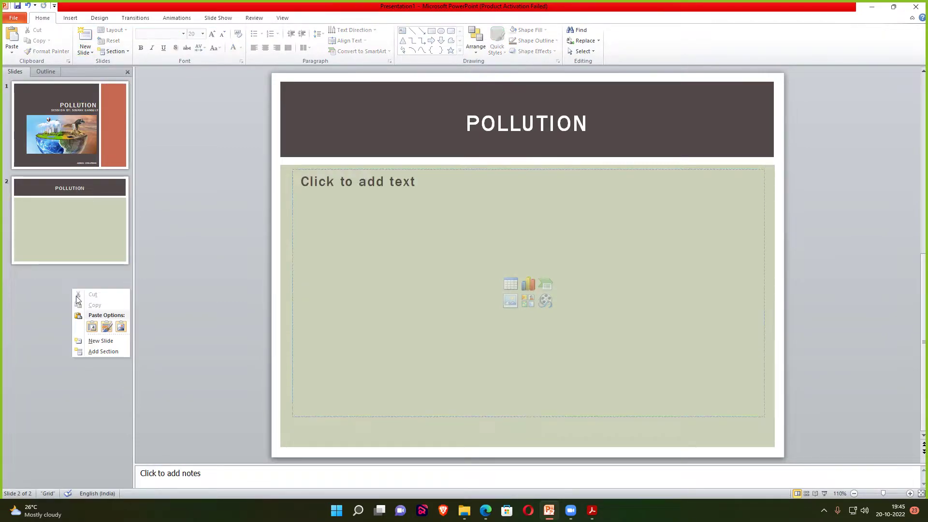
pyautogui.click(38, 276)
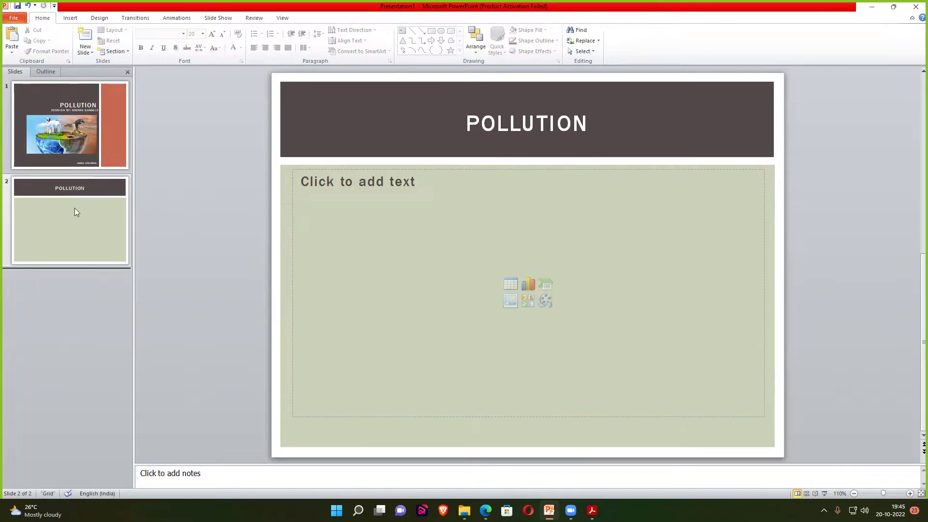
pyautogui.click(319, 184)
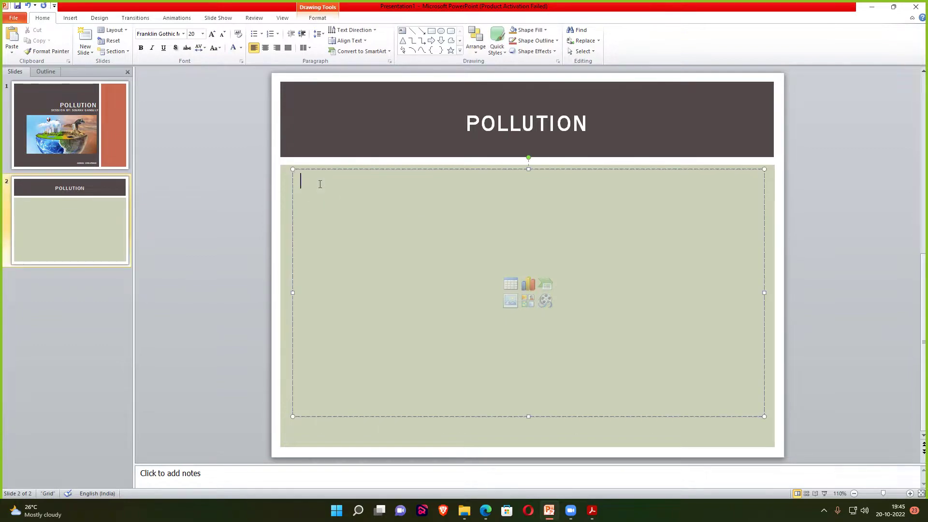
pyautogui.click(227, 195)
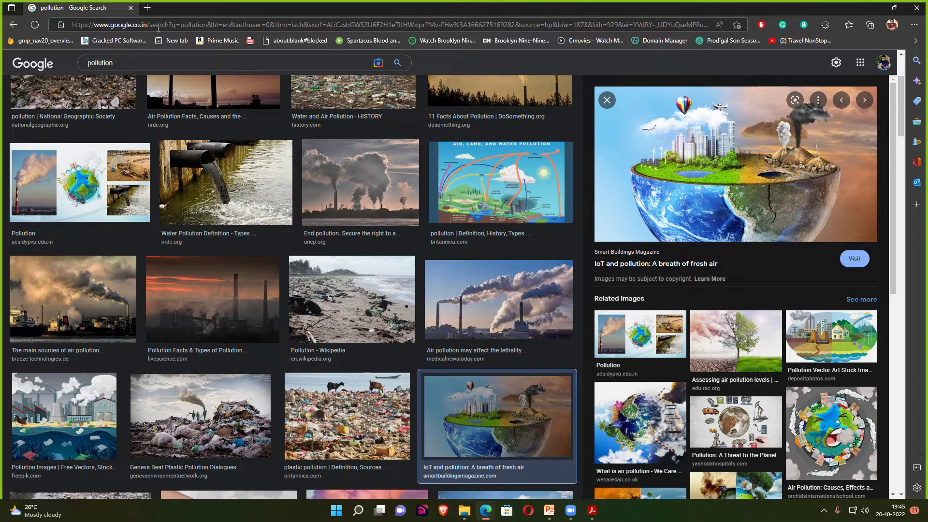
# Search Google for 'pollution' and open the National Geographic pollution article
pyautogui.click(156, 25)
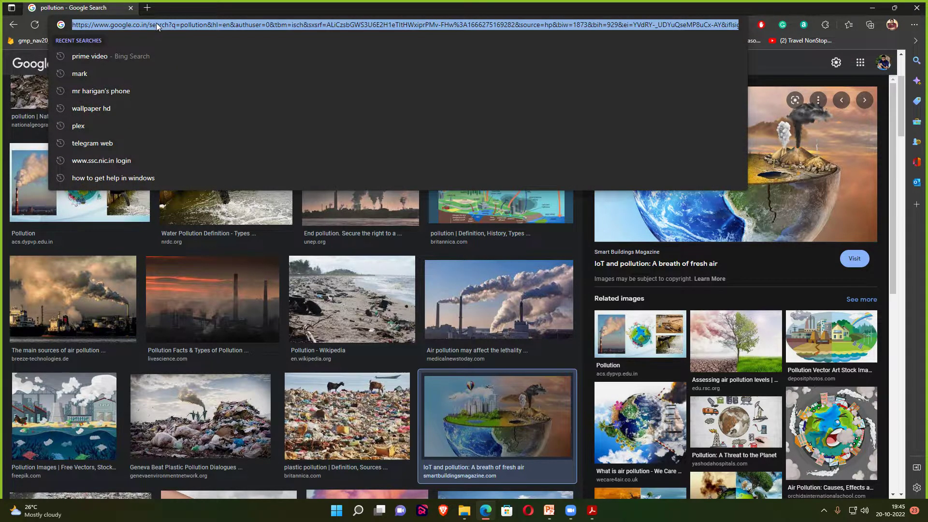
pyautogui.write('google.com')
pyautogui.press('Return')
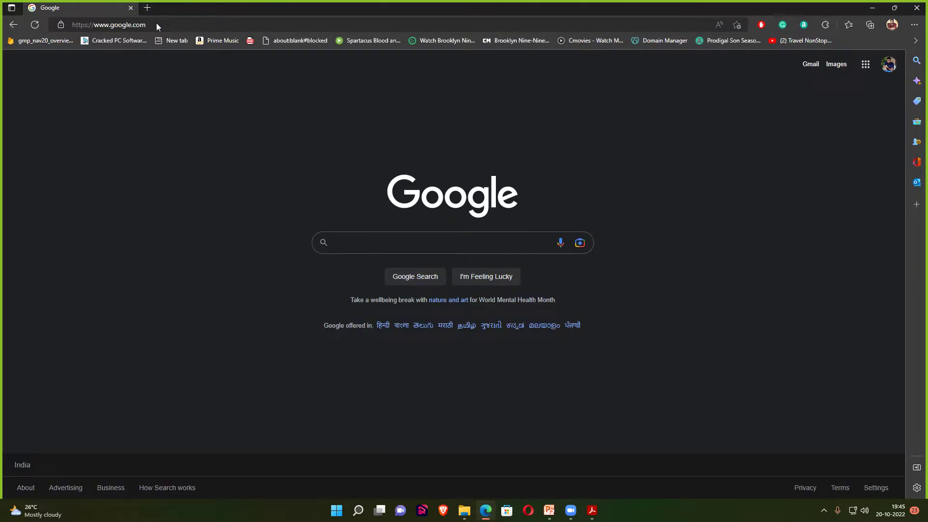
pyautogui.write('poll')
pyautogui.press('Down')
pyautogui.press('Down')
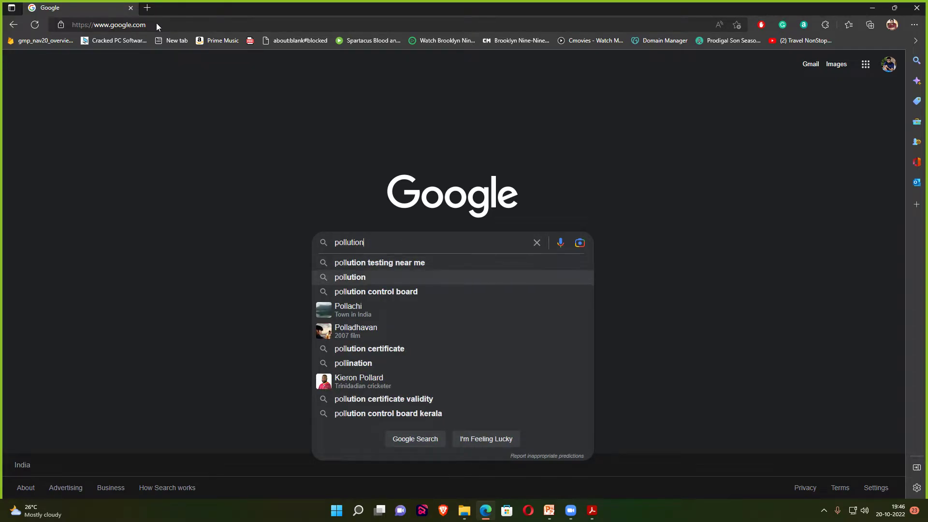
pyautogui.press('Return')
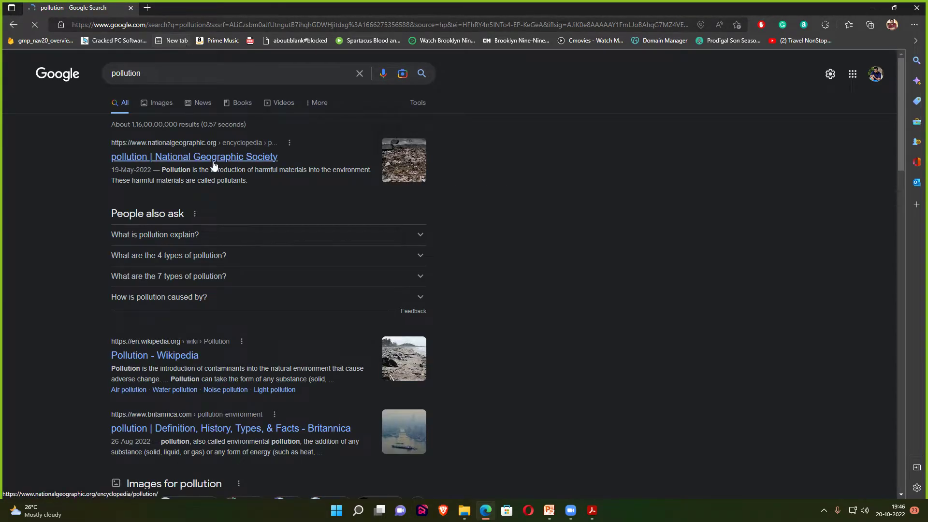
pyautogui.click(211, 162)
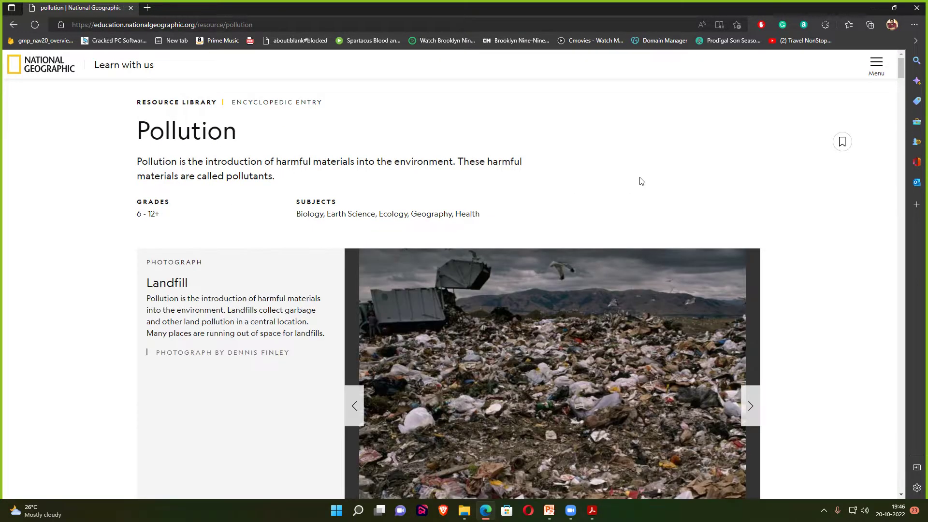
# Select and copy the article's opening paragraph defining pollution and pollutants
pyautogui.scroll(-2, 642, 185)
pyautogui.scroll(-4, 744, 231)
pyautogui.scroll(-1, 743, 231)
pyautogui.scroll(-1, 743, 231)
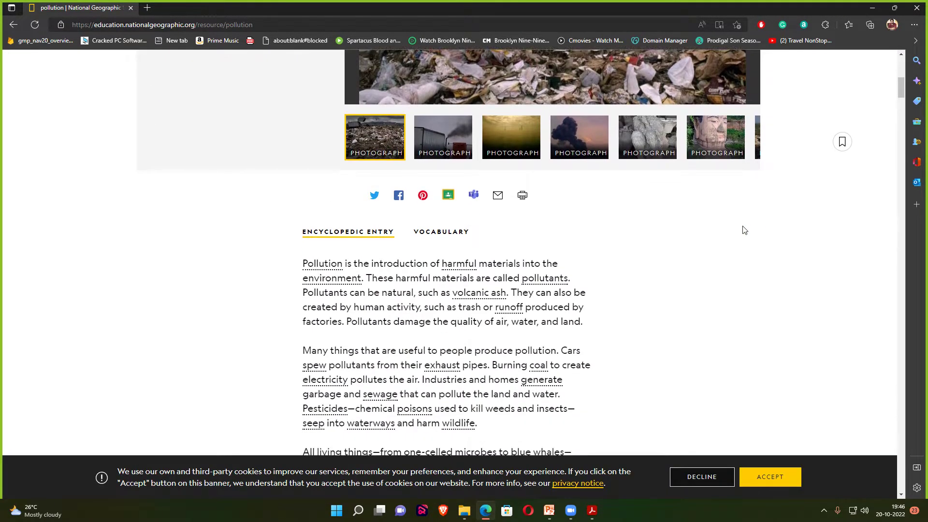
pyautogui.scroll(-1, 745, 230)
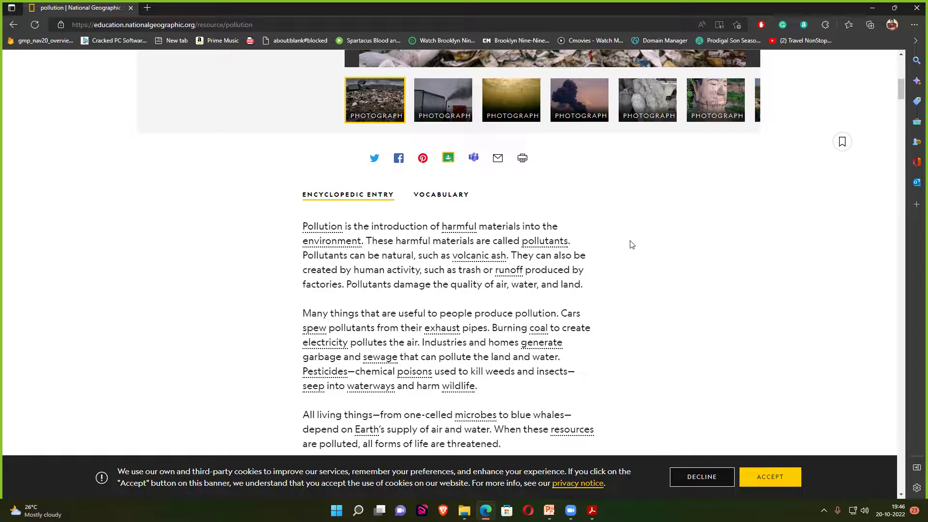
pyautogui.moveTo(586, 289); pyautogui.dragTo(298, 231)
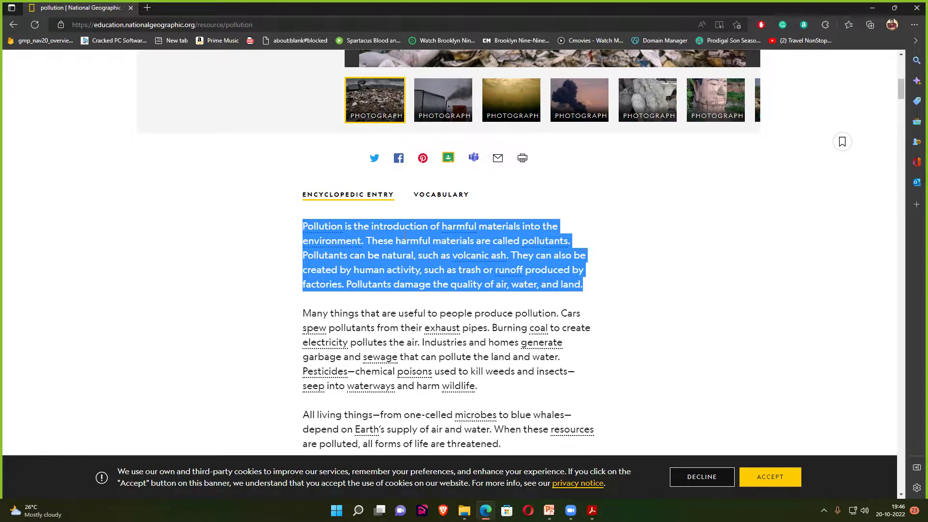
pyautogui.hotkey('alt', 'Tab')
pyautogui.hotkey('alt', 'Tab')
pyautogui.rightClick(363, 239)
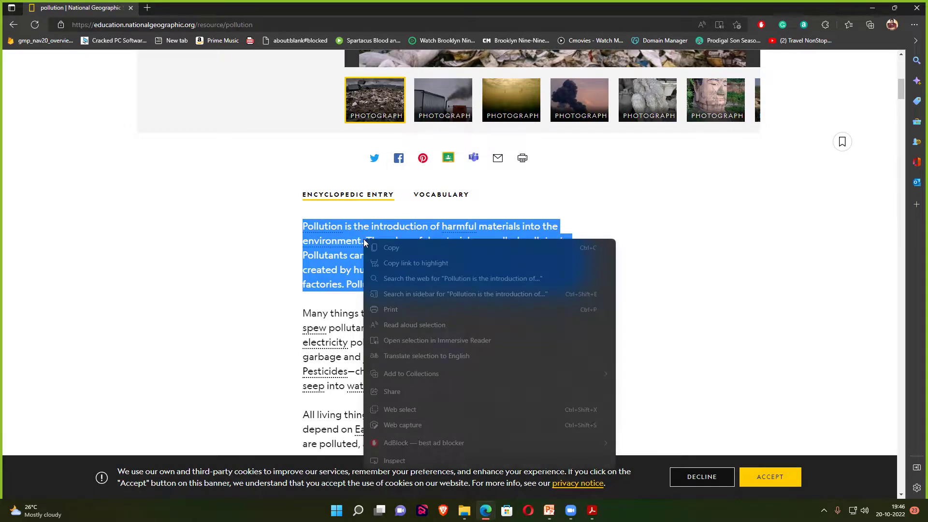
pyautogui.click(394, 248)
pyautogui.click(590, 288)
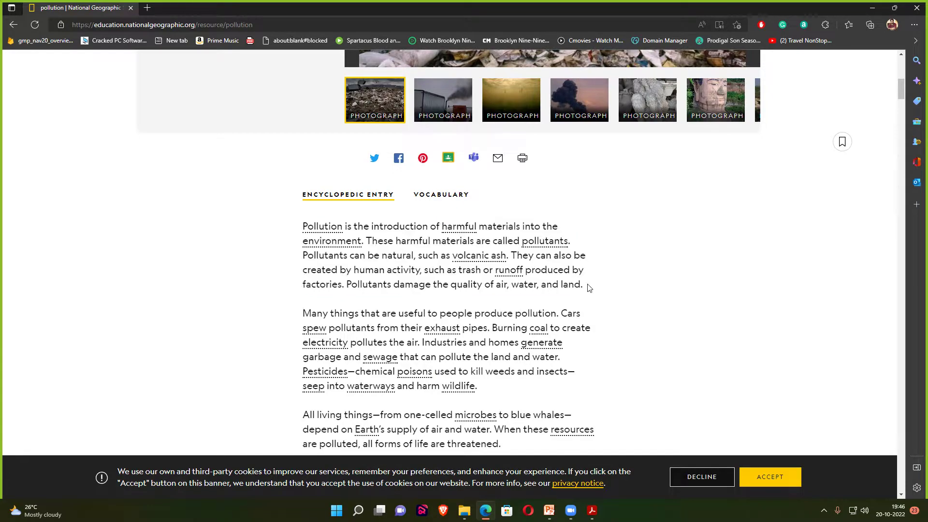
pyautogui.moveTo(589, 287); pyautogui.dragTo(301, 226)
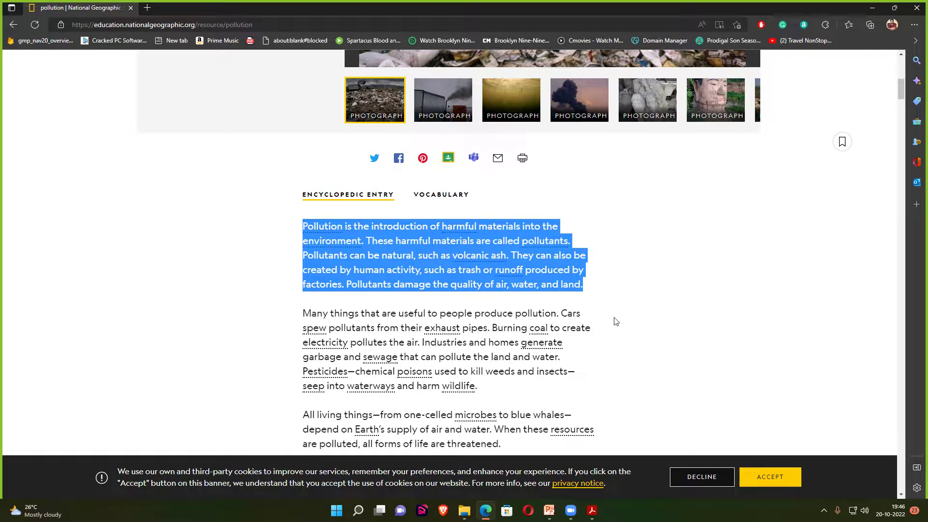
# Paste the copied National Geographic paragraph into slide 2's body area
pyautogui.click(549, 511)
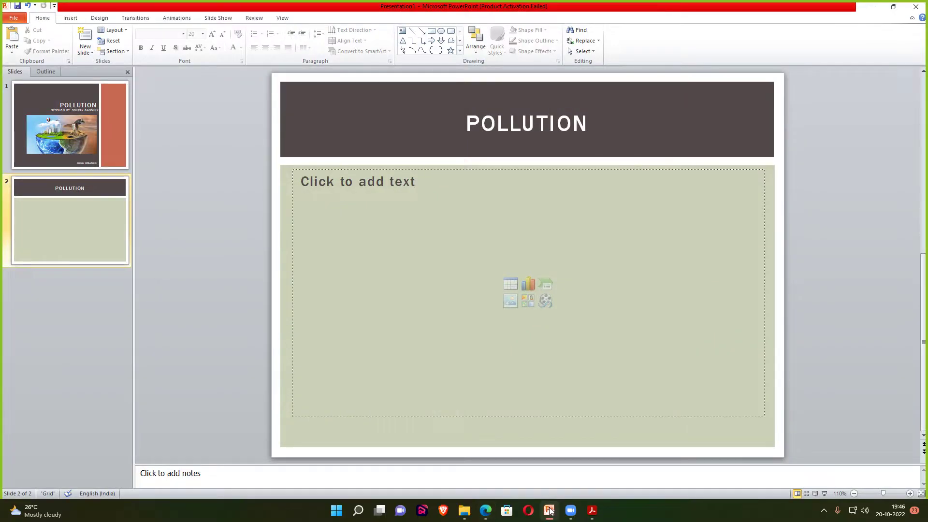
pyautogui.click(372, 180)
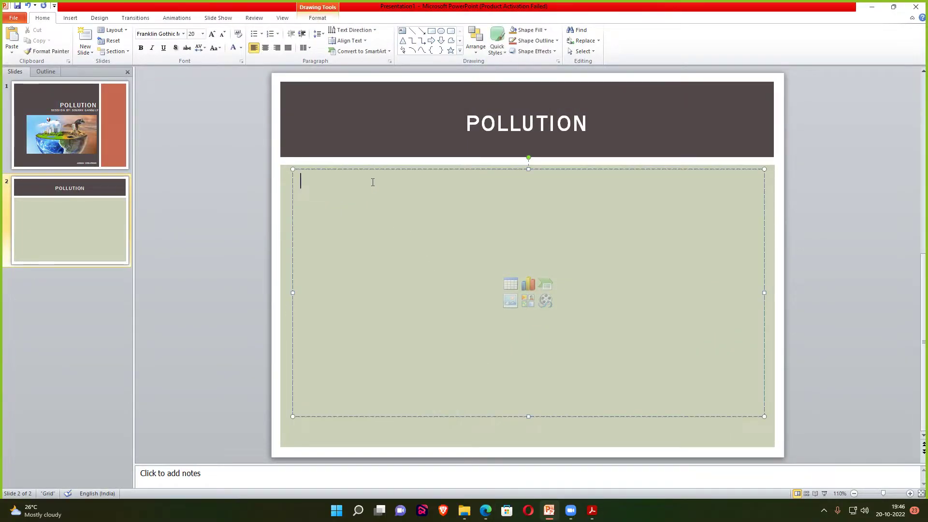
pyautogui.hotkey('ctrl', 'v')
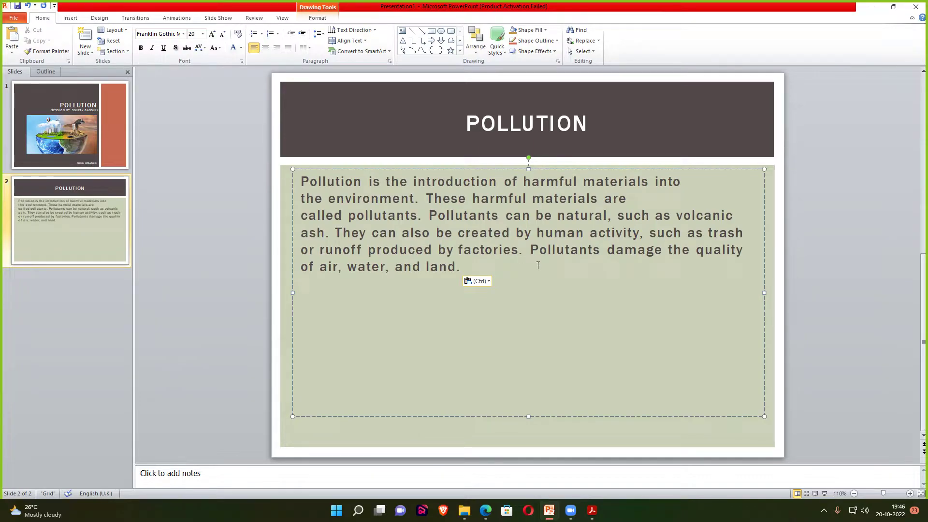
# Split the text into one-sentence paragraphs at 'These', 'Pollutants', 'They' and 'Pollutants damage'
pyautogui.click(426, 198)
pyautogui.press('Return')
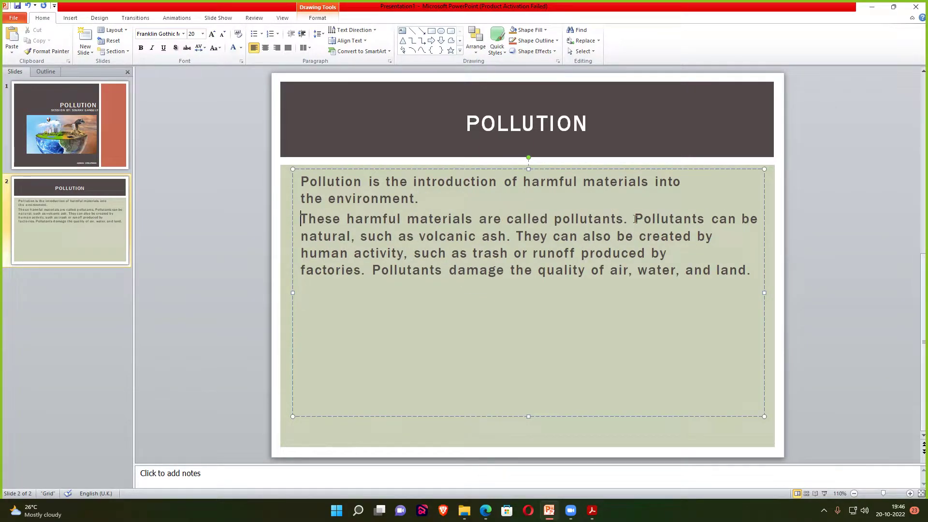
pyautogui.click(634, 219)
pyautogui.press('Return')
pyautogui.click(644, 240)
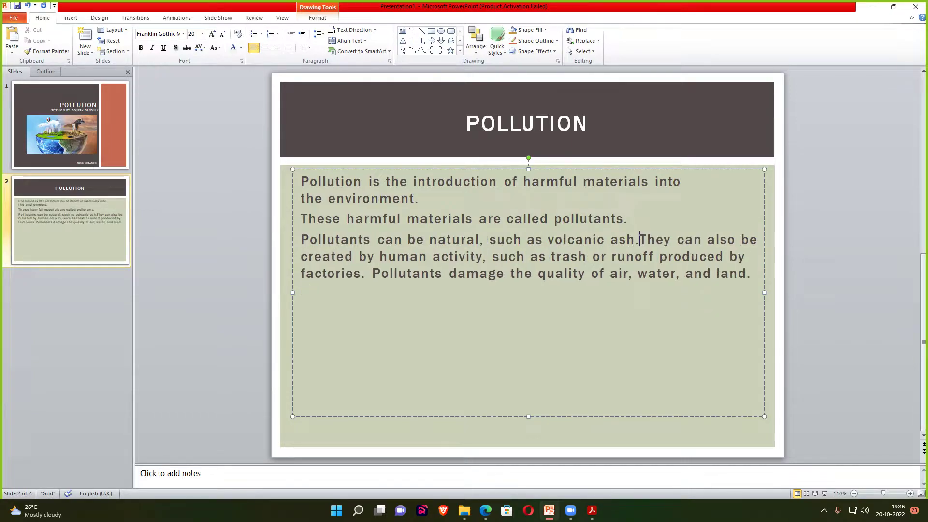
pyautogui.press('Return')
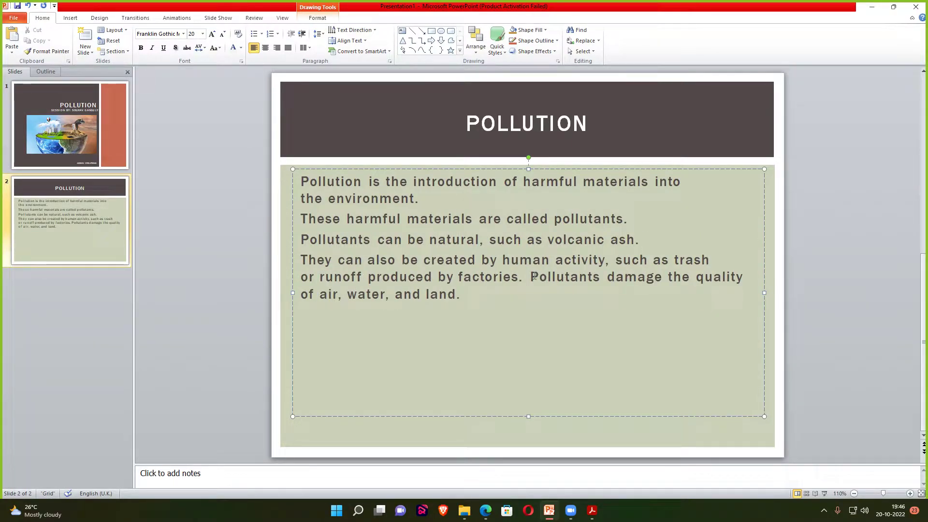
pyautogui.click(529, 277)
pyautogui.press('Return')
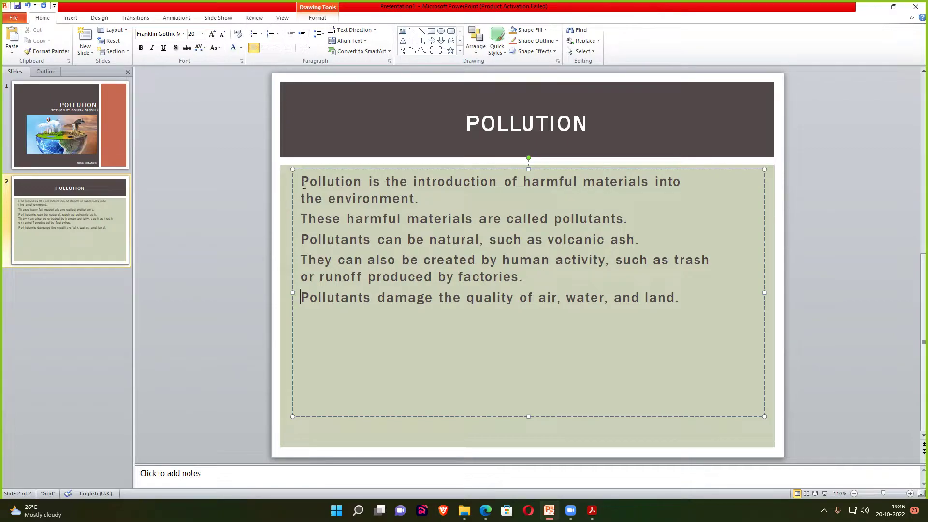
pyautogui.hotkey('ctrl', 'Home')
# Give the first paragraph an arrow bullet
pyautogui.click(262, 35)
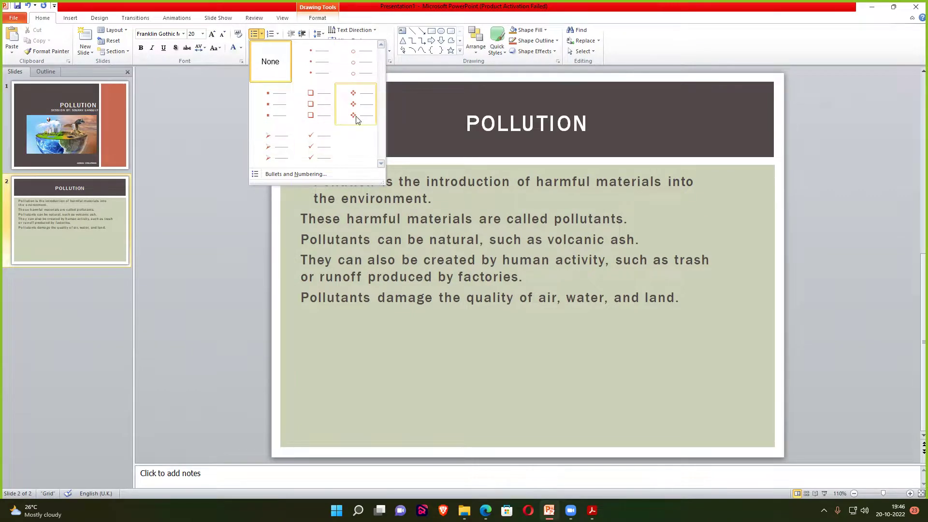
pyautogui.click(276, 146)
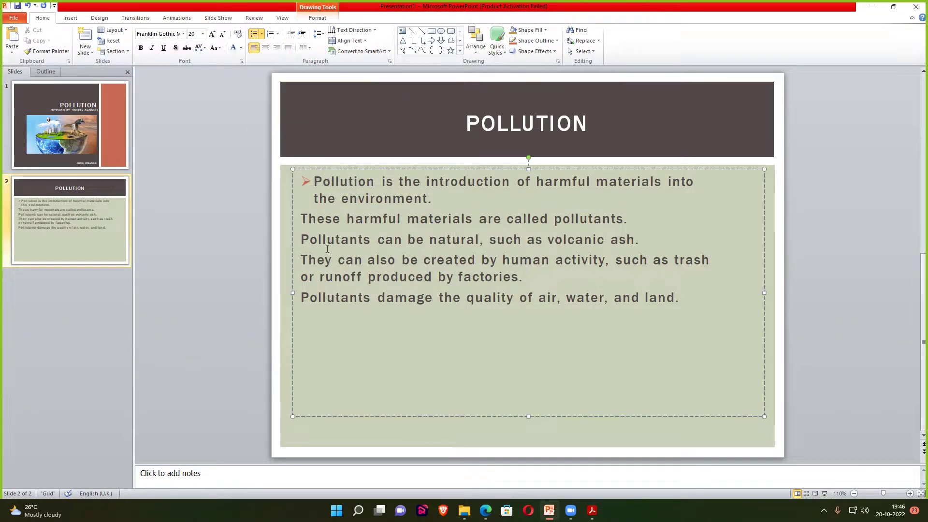
pyautogui.click(302, 226)
pyautogui.click(445, 207)
pyautogui.press('Return')
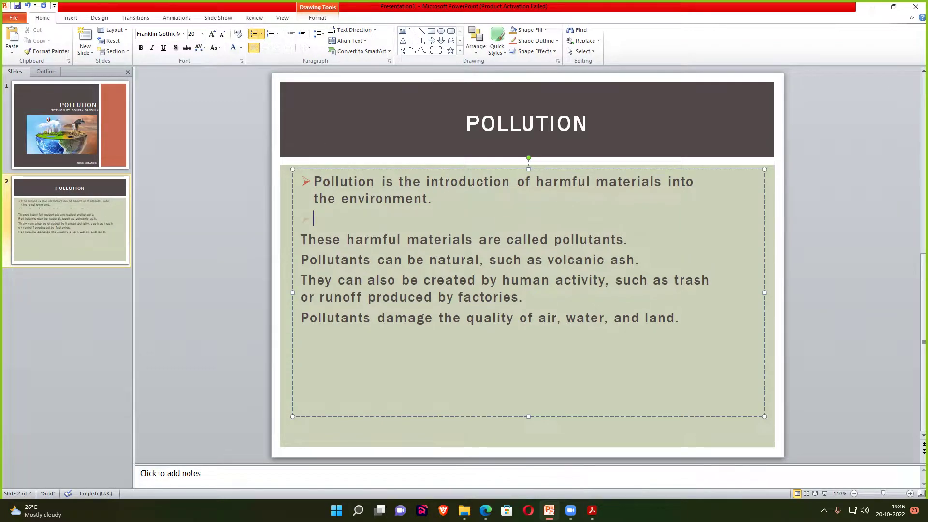
pyautogui.press('BackSpace')
pyautogui.press('BackSpace')
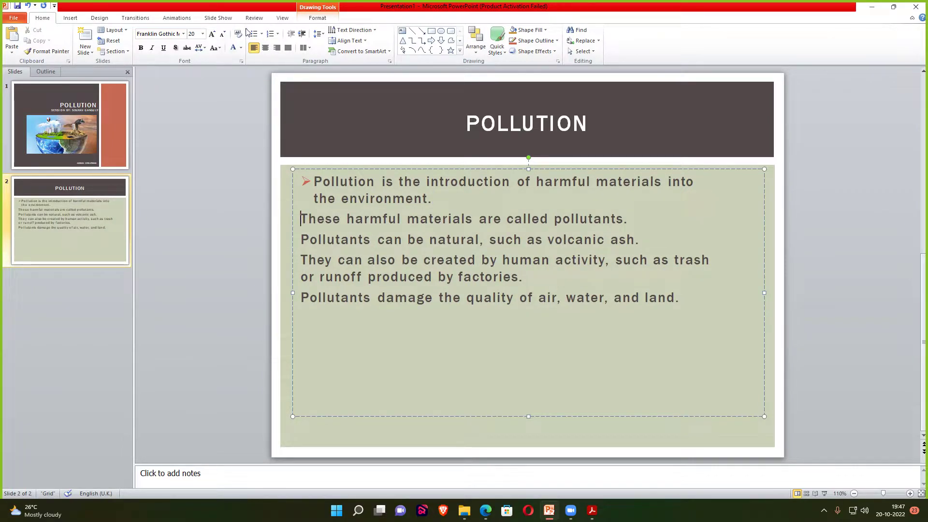
# Give the 'These harmful materials' paragraph an arrow bullet and remove the stray empty line
pyautogui.click(254, 34)
pyautogui.hotkey('ctrl', 'z')
pyautogui.click(261, 34)
pyautogui.click(278, 146)
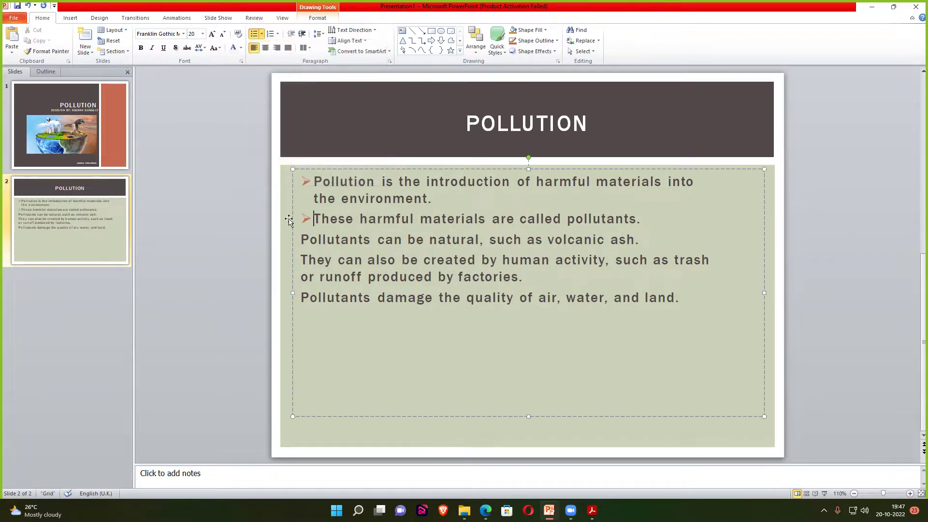
pyautogui.tripleClick(635, 238)
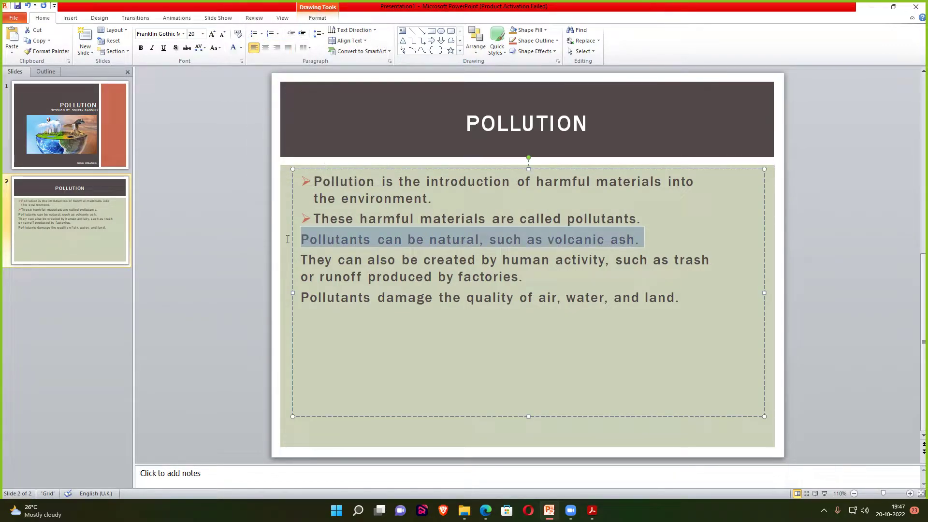
pyautogui.click(660, 223)
pyautogui.press('Return')
pyautogui.press('BackSpace')
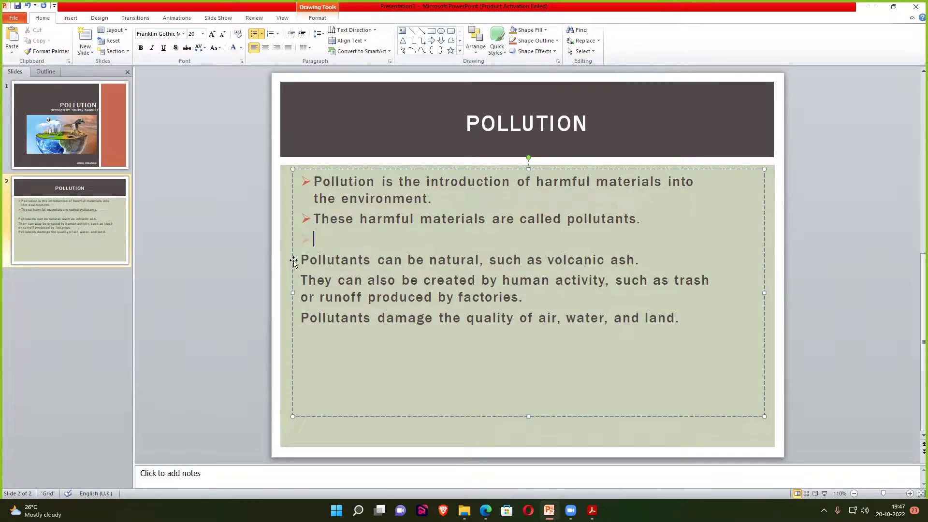
pyautogui.click(300, 260)
pyautogui.press('BackSpace')
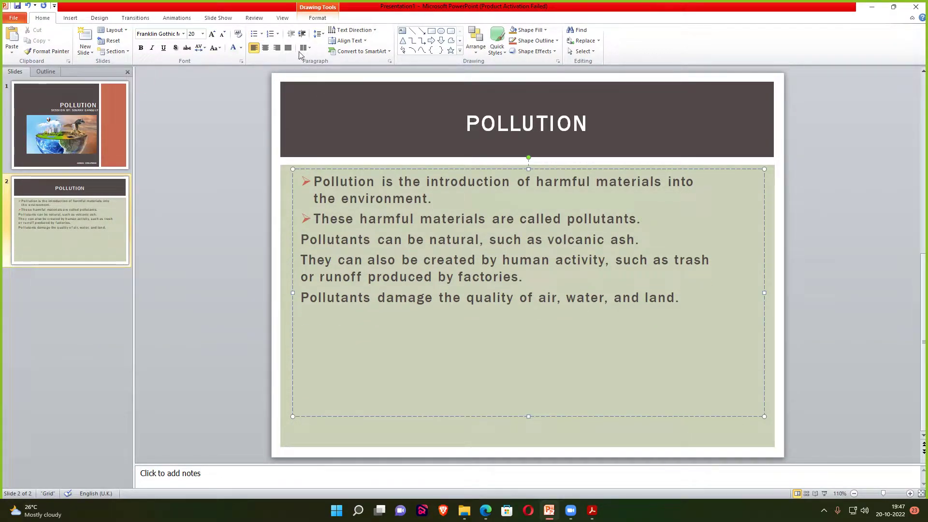
# Apply arrow bullets to the third, fourth and fifth paragraphs
pyautogui.click(261, 33)
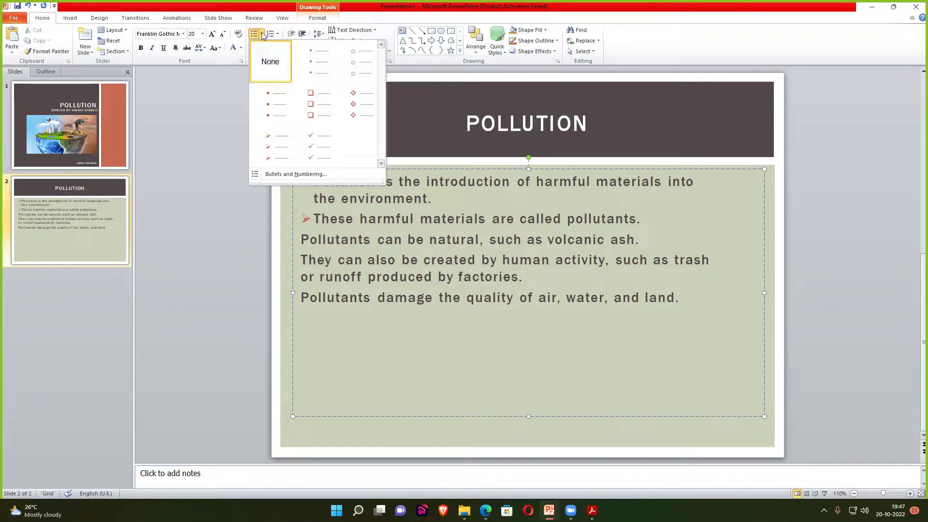
pyautogui.click(272, 145)
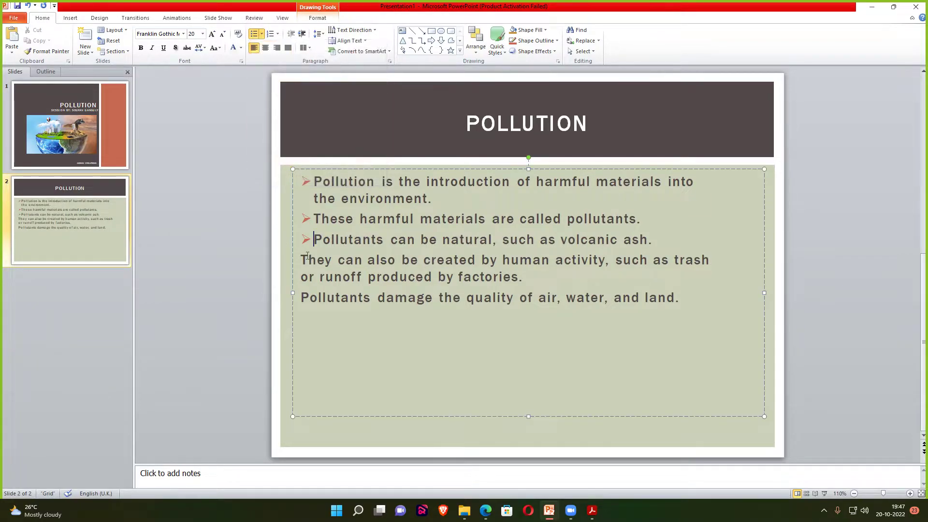
pyautogui.click(261, 33)
pyautogui.click(272, 145)
pyautogui.press('Down')
pyautogui.press('Down')
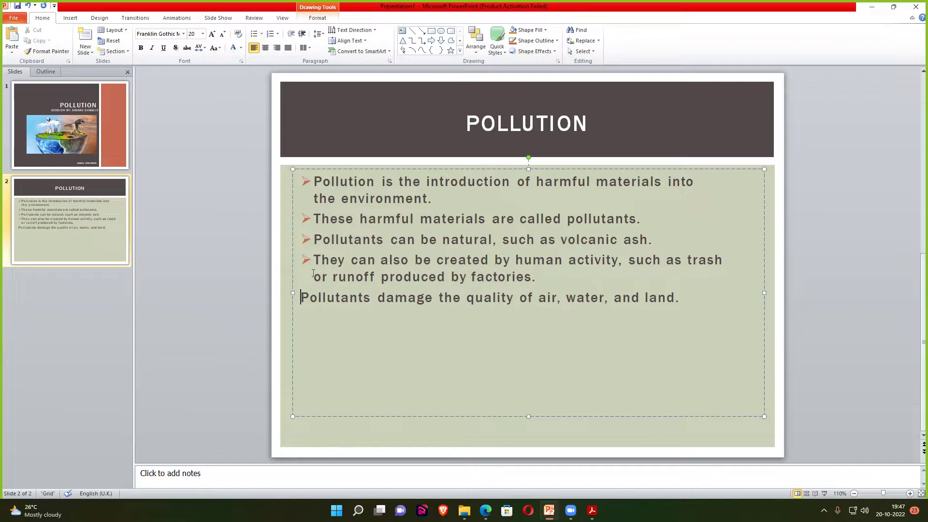
pyautogui.click(262, 34)
pyautogui.click(271, 145)
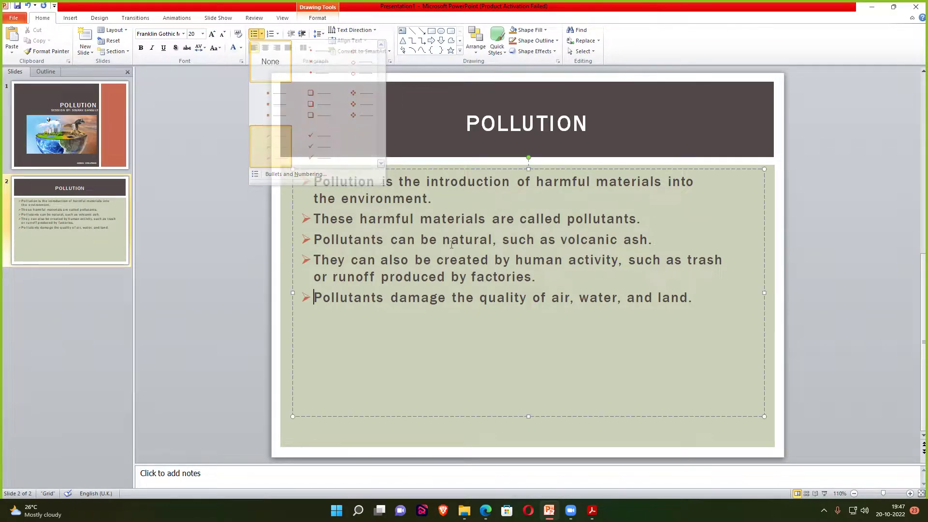
pyautogui.click(721, 301)
# Delete the stray characters typed after the last bullet
pyautogui.write('lju')
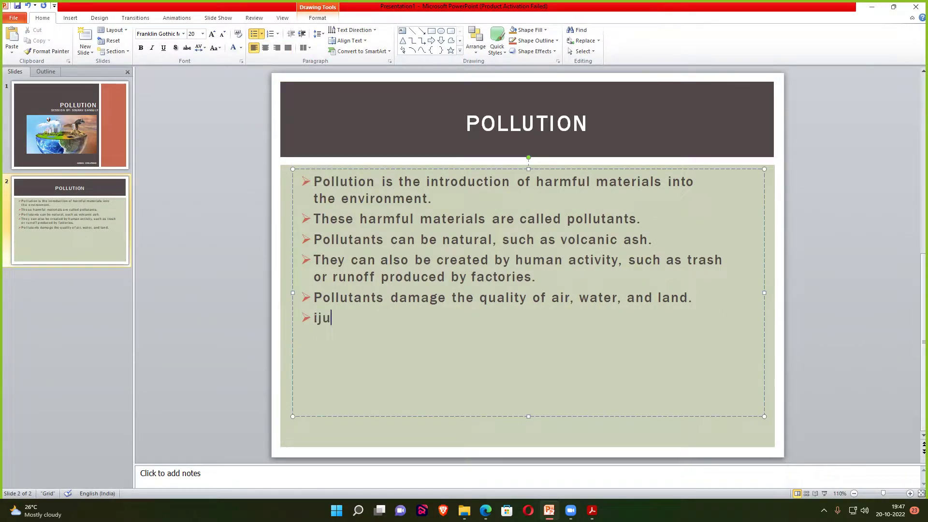
pyautogui.write('sdfsklk;sdmf')
pyautogui.press('BackSpace')
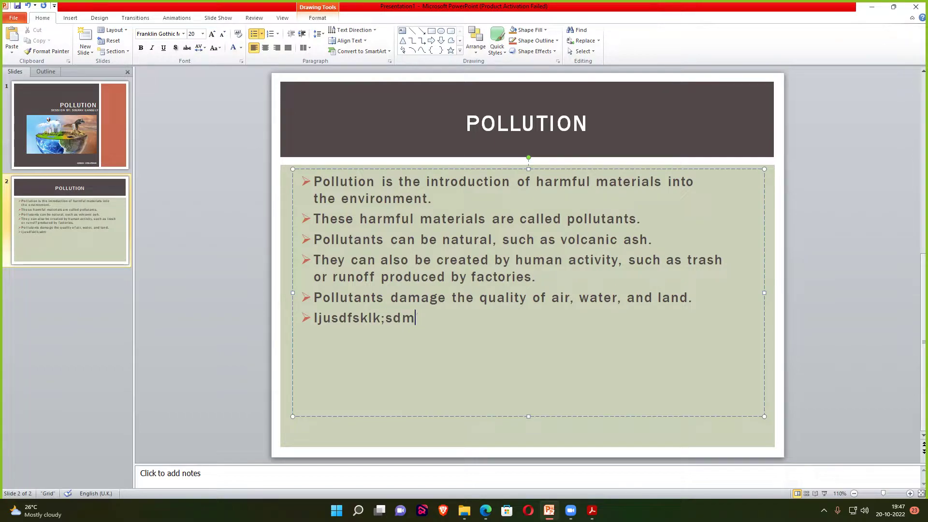
pyautogui.press('BackSpace')
pyautogui.press('BackSpace')
pyautogui.press('BackSpace')
pyautogui.press('BackSpace')
pyautogui.press('BackSpace')
pyautogui.press('BackSpace')
pyautogui.press('BackSpace')
pyautogui.press('BackSpace')
pyautogui.press('BackSpace')
pyautogui.press('BackSpace')
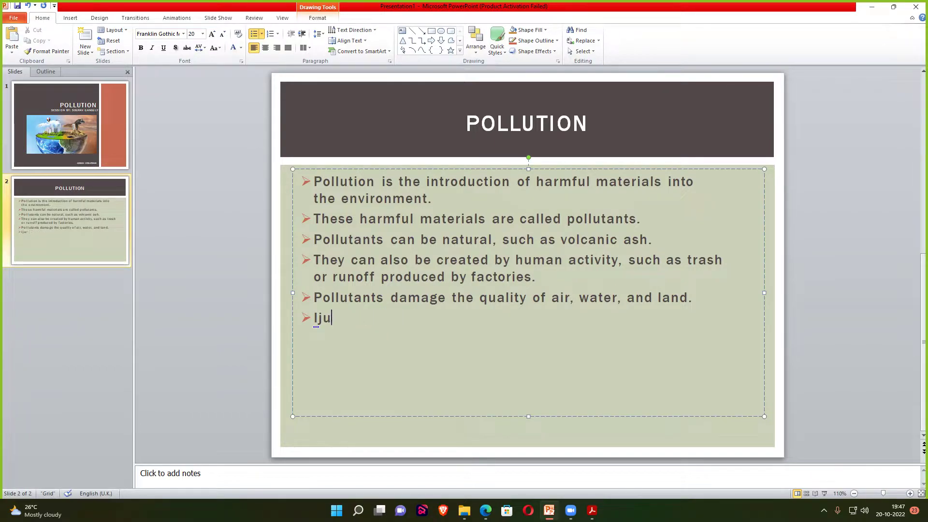
pyautogui.press('BackSpace')
pyautogui.press('BackSpace')
pyautogui.press('BackSpace')
pyautogui.press('BackSpace')
pyautogui.press('BackSpace')
# Try a line break after the first bullet, restoring an accidental deletion in 'materials'
pyautogui.click(432, 198)
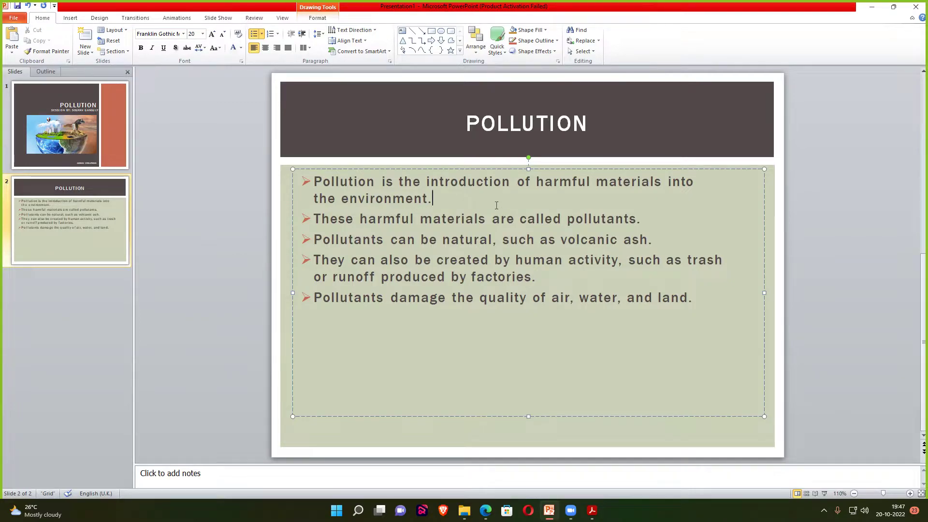
pyautogui.hotkey('shift', 'Return')
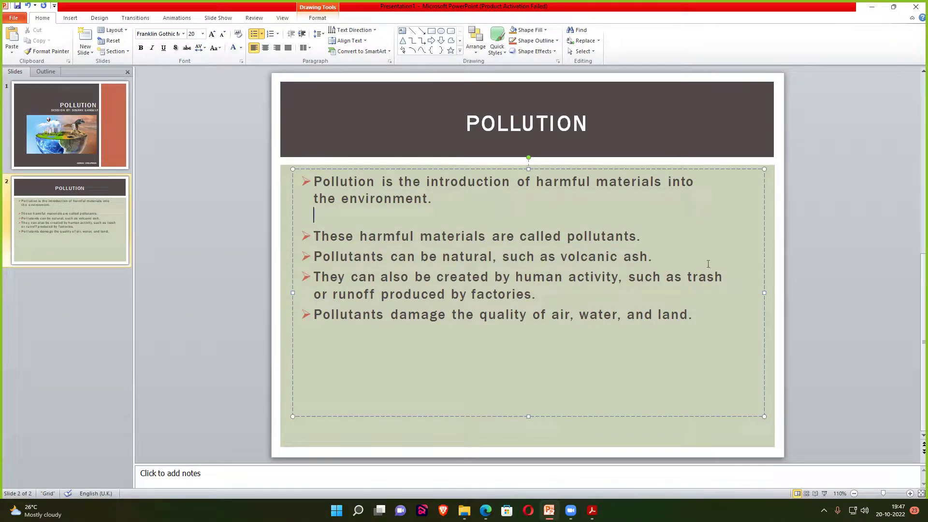
pyautogui.click(428, 224)
pyautogui.press('BackSpace')
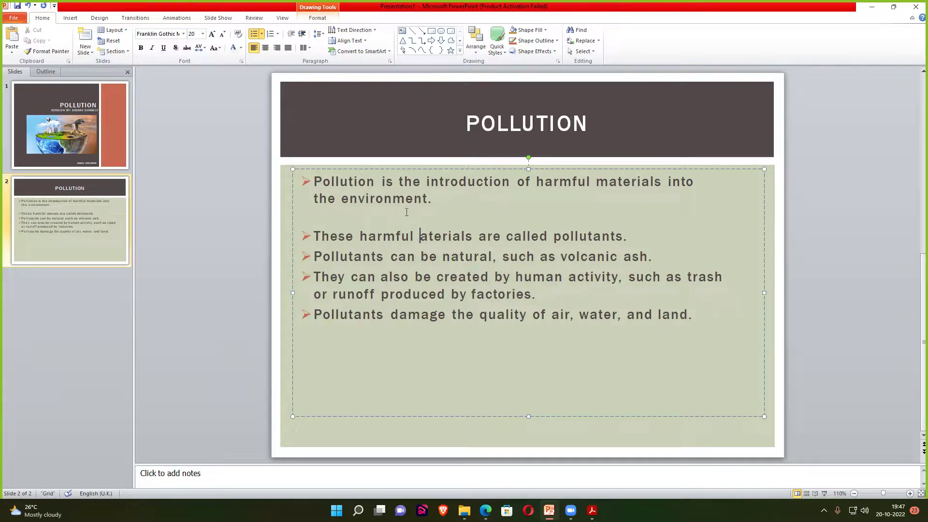
pyautogui.hotkey('ctrl', 'z')
pyautogui.hotkey('ctrl', 'z')
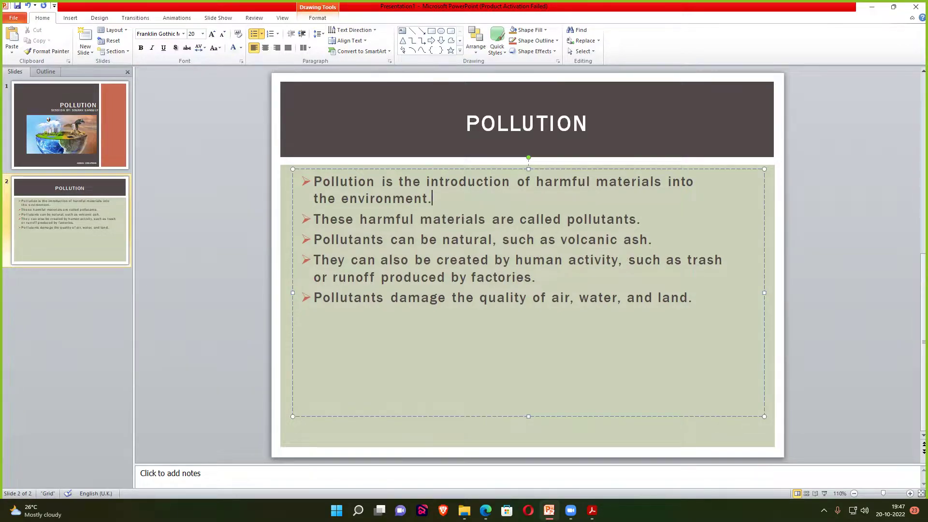
pyautogui.press('Return')
pyautogui.press('BackSpace')
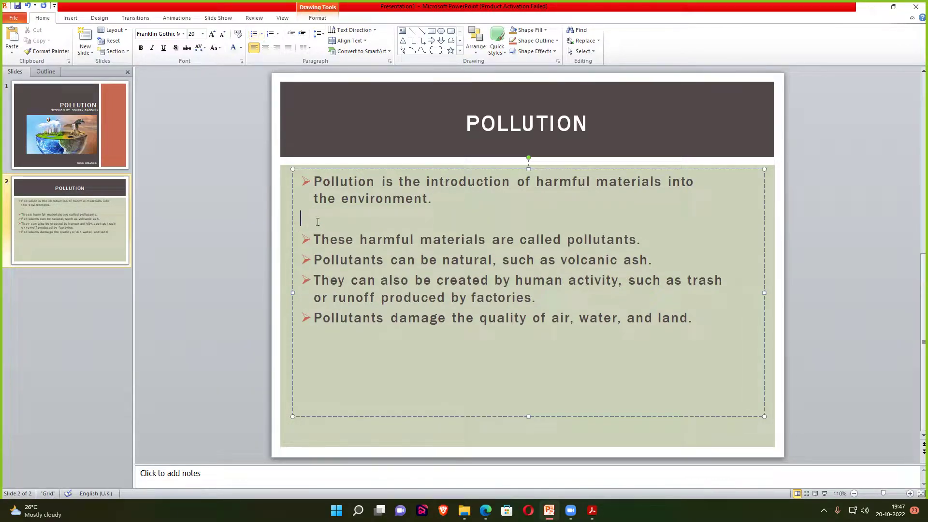
pyautogui.press('BackSpace')
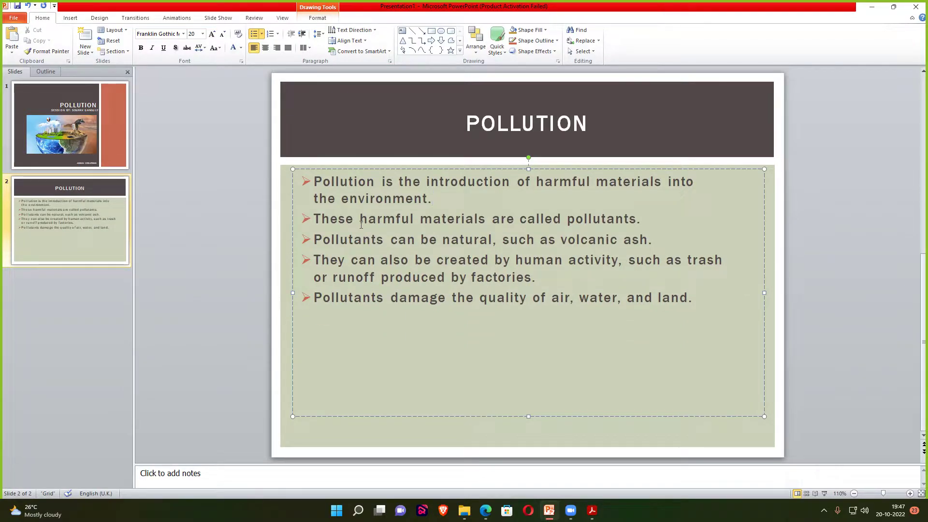
# Add blank lines after the first four bullets so all five points are spaced apart
pyautogui.hotkey('shift', 'Return')
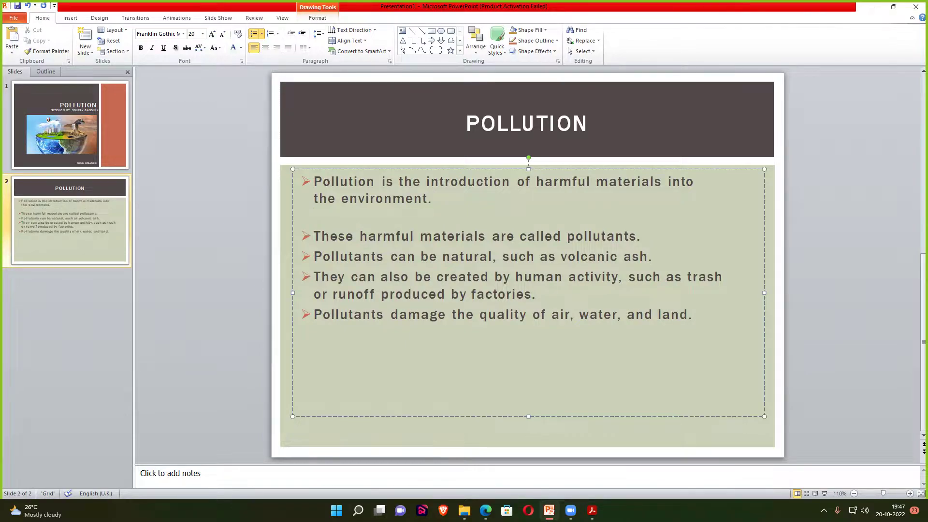
pyautogui.click(641, 237)
pyautogui.hotkey('shift', 'Return')
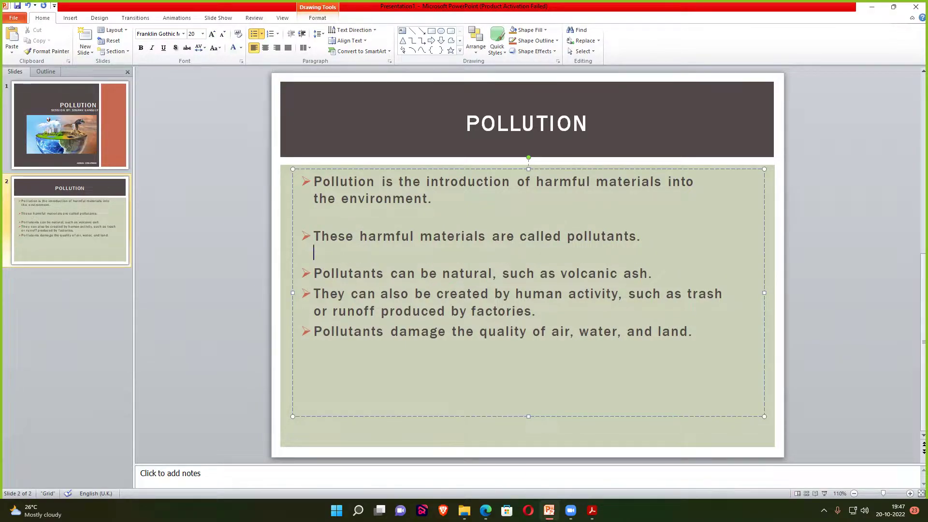
pyautogui.click(652, 273)
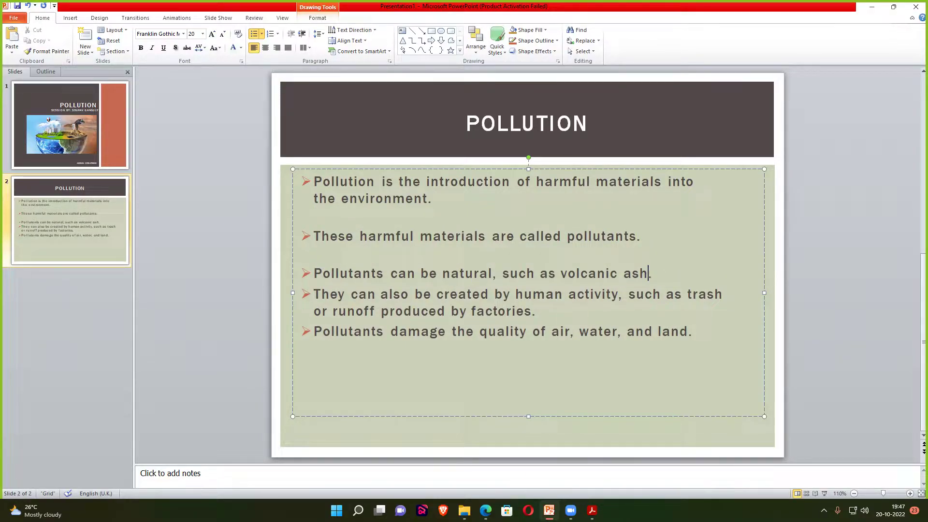
pyautogui.hotkey('shift', 'Return')
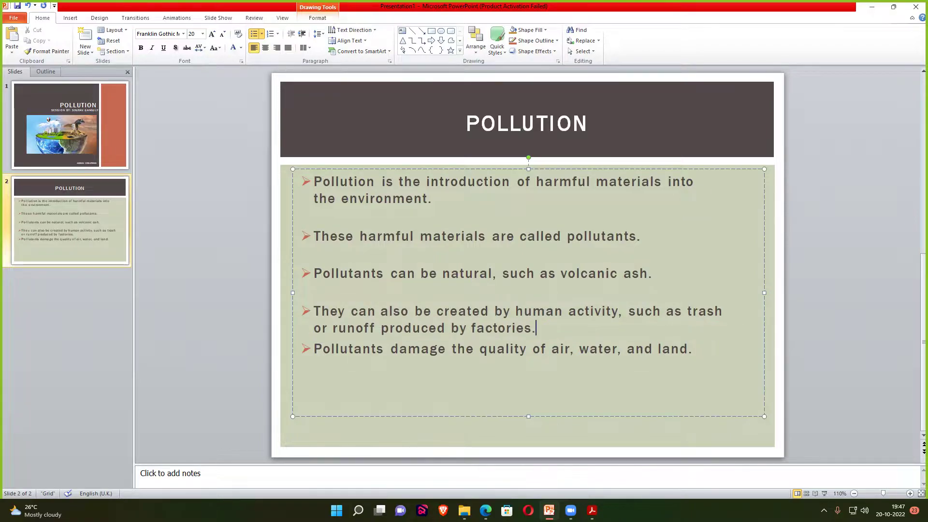
pyautogui.hotkey('shift', 'Return')
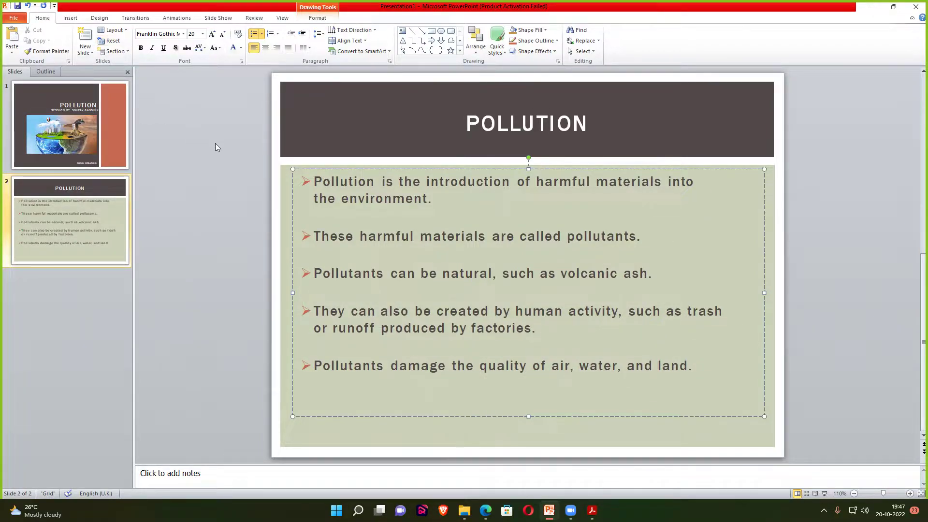
pyautogui.click(215, 143)
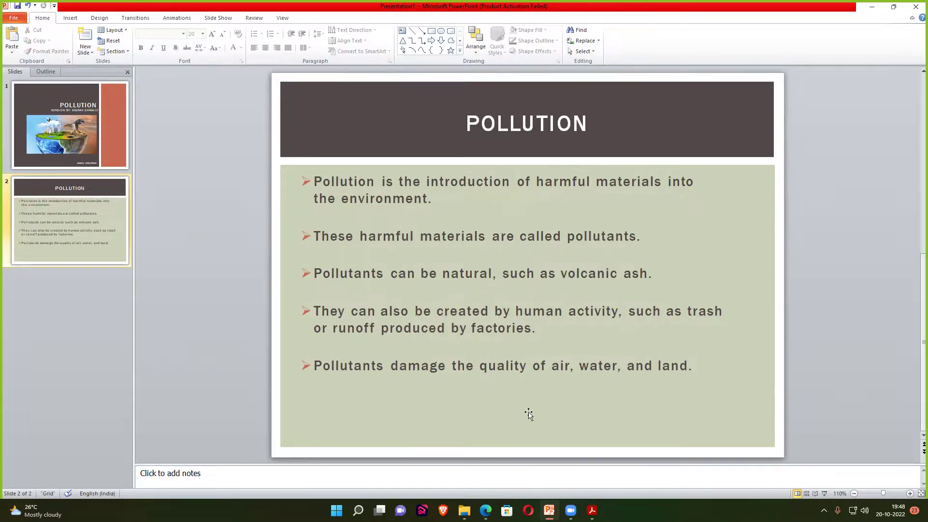
# Return to the 'pollution' image results and copy the factory-behind-garbage-heap photo
pyautogui.click(486, 504)
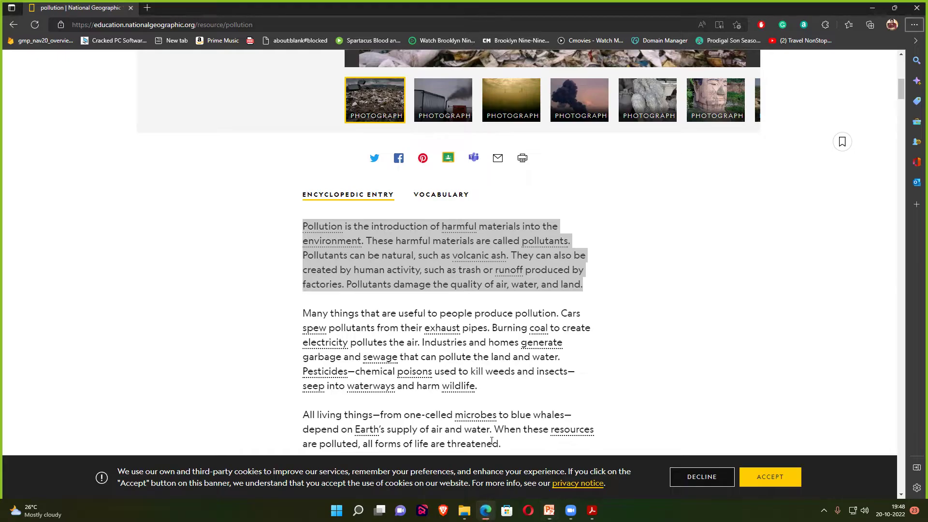
pyautogui.click(18, 26)
pyautogui.click(17, 26)
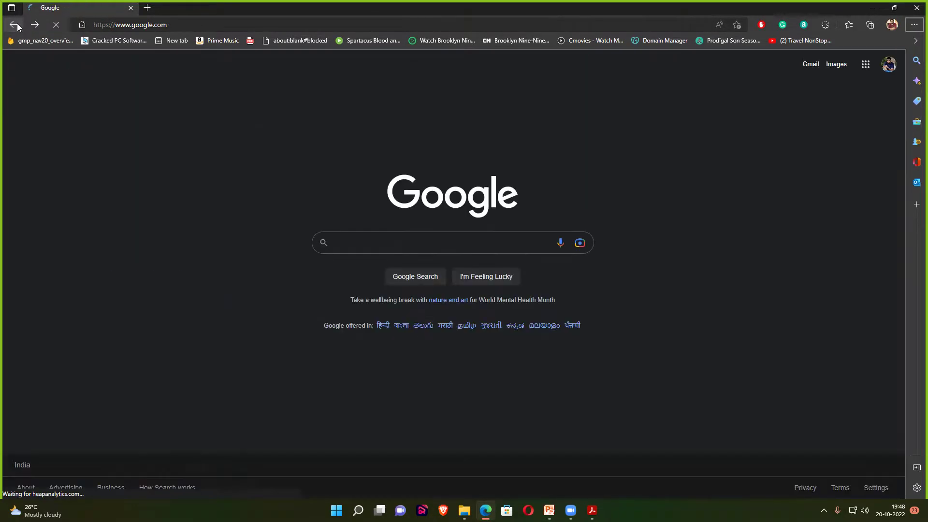
pyautogui.click(18, 27)
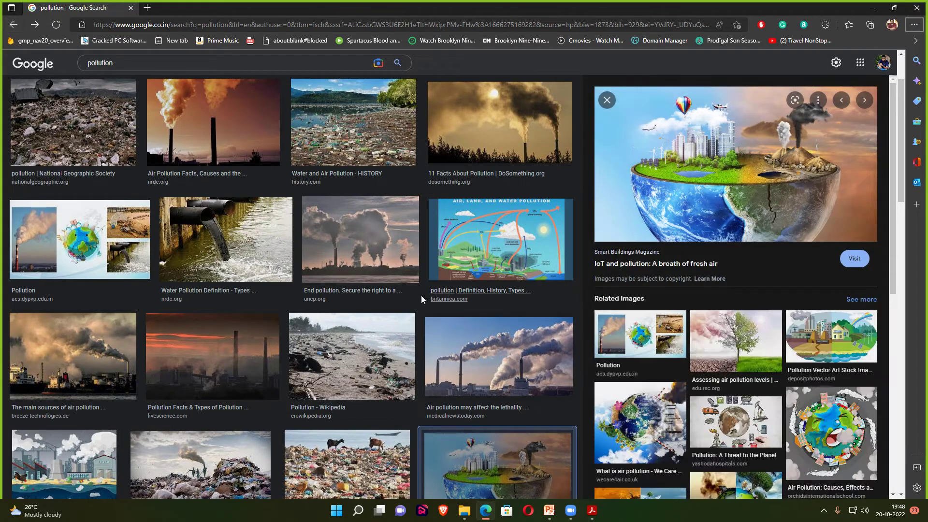
pyautogui.scroll(-3, 421, 295)
pyautogui.scroll(-2, 324, 267)
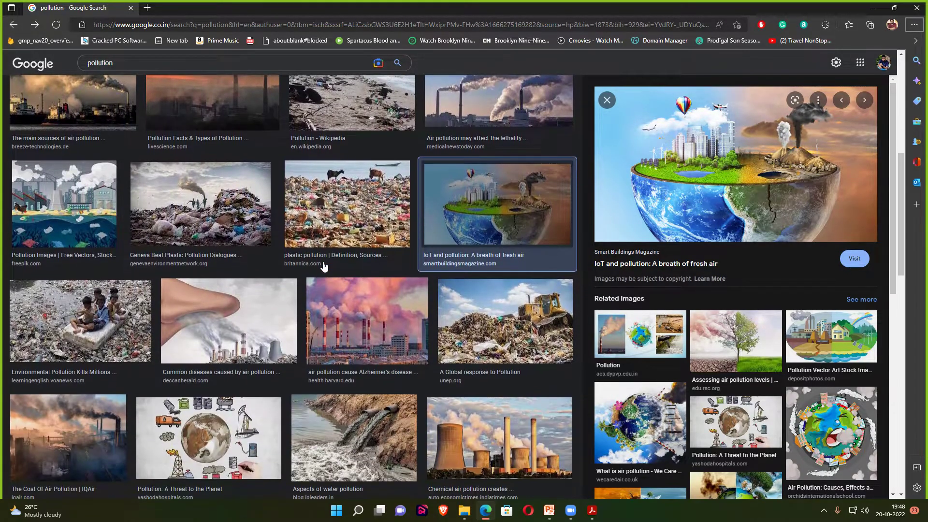
pyautogui.click(230, 207)
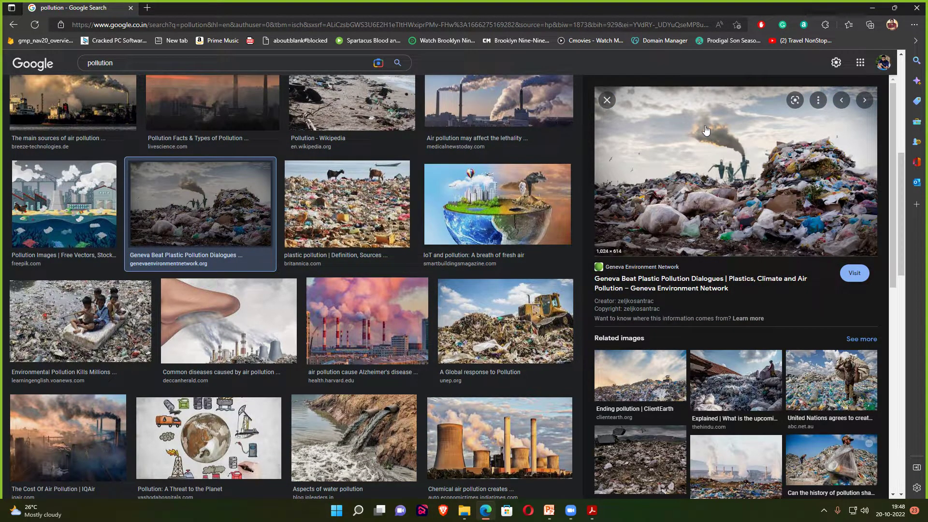
pyautogui.rightClick(247, 308)
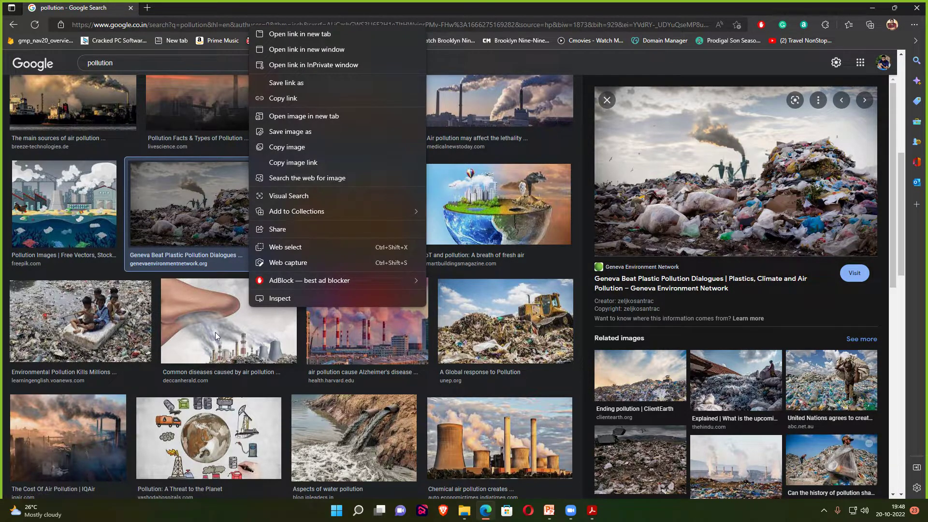
pyautogui.click(277, 147)
# Copy the full-size preview of that photo instead and return to PowerPoint
pyautogui.hotkey('alt', 'Tab')
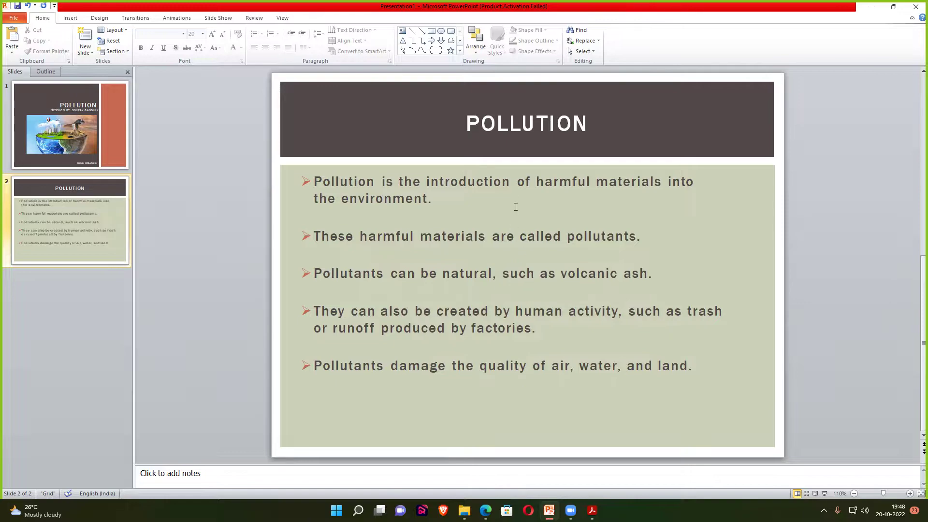
pyautogui.click(516, 199)
pyautogui.click(831, 100)
pyautogui.hotkey('alt', 'Tab')
pyautogui.rightClick(681, 161)
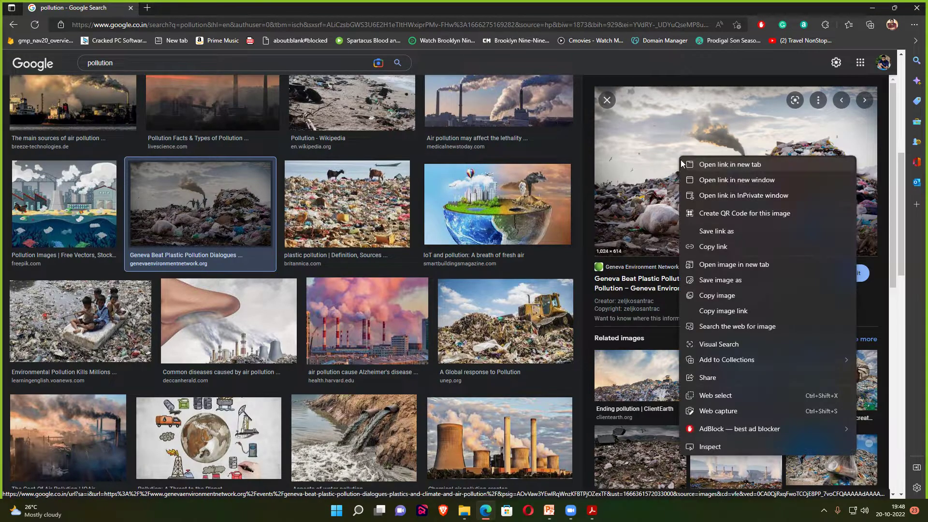
pyautogui.click(703, 297)
pyautogui.hotkey('alt', 'Tab')
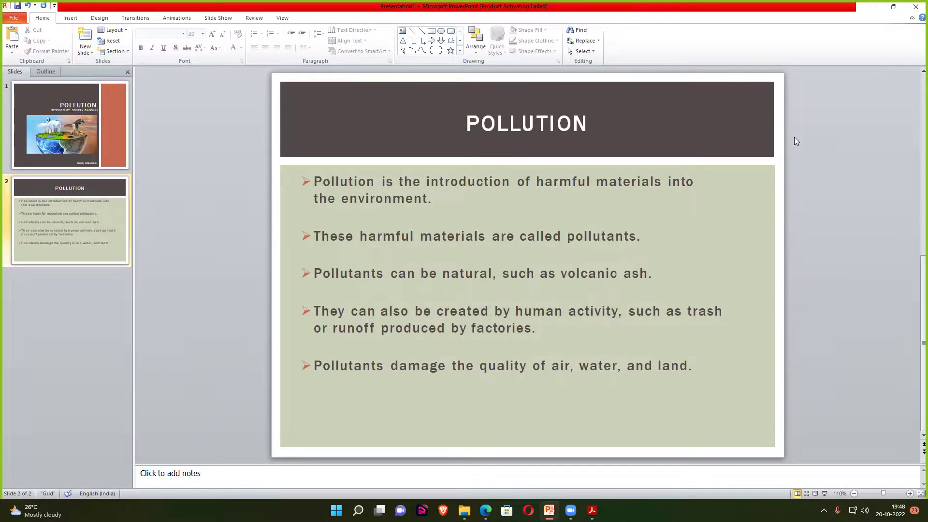
# Paste the garbage-heap photo onto slide 2 and shrink it
pyautogui.hotkey('ctrl', 'v')
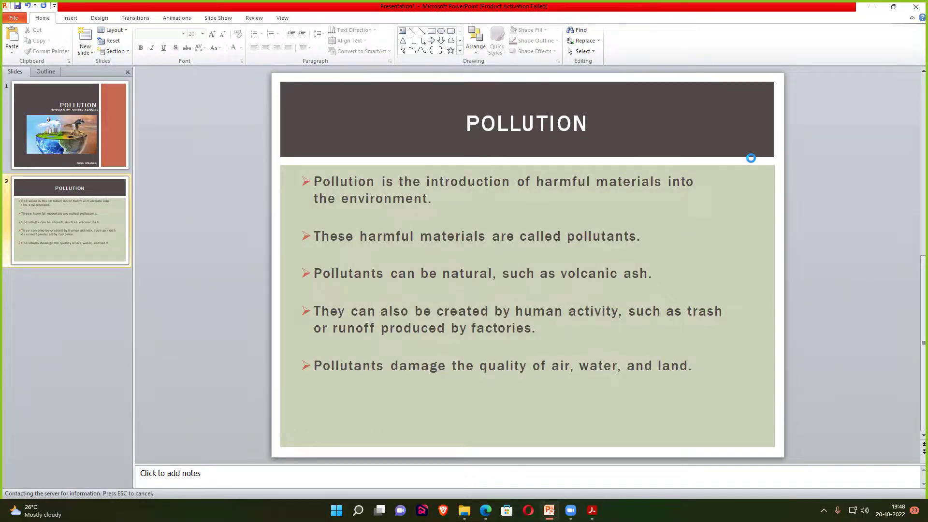
pyautogui.moveTo(713, 161); pyautogui.dragTo(722, 236)
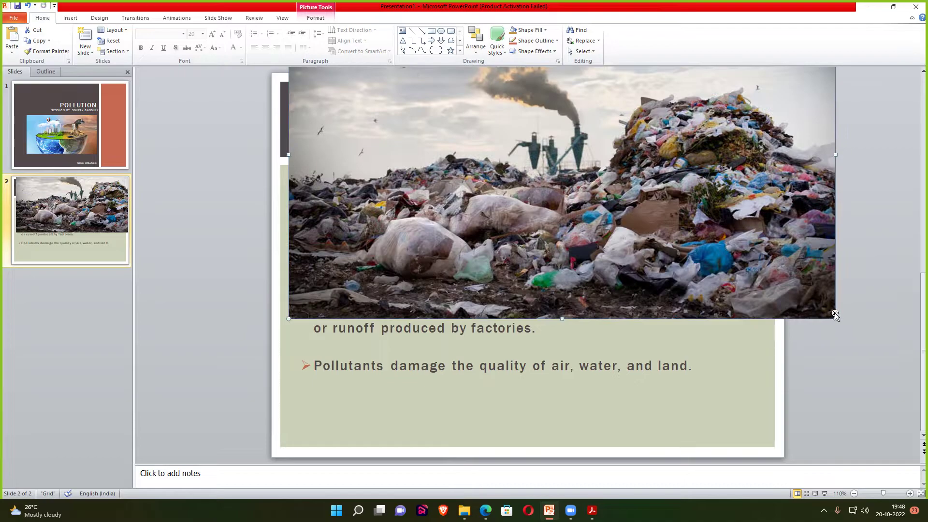
pyautogui.moveTo(836, 318)
pyautogui.mouseDown()
pyautogui.moveTo(396, 140)
pyautogui.moveTo(387, 118)
pyautogui.moveTo(526, 356)
pyautogui.mouseUp()
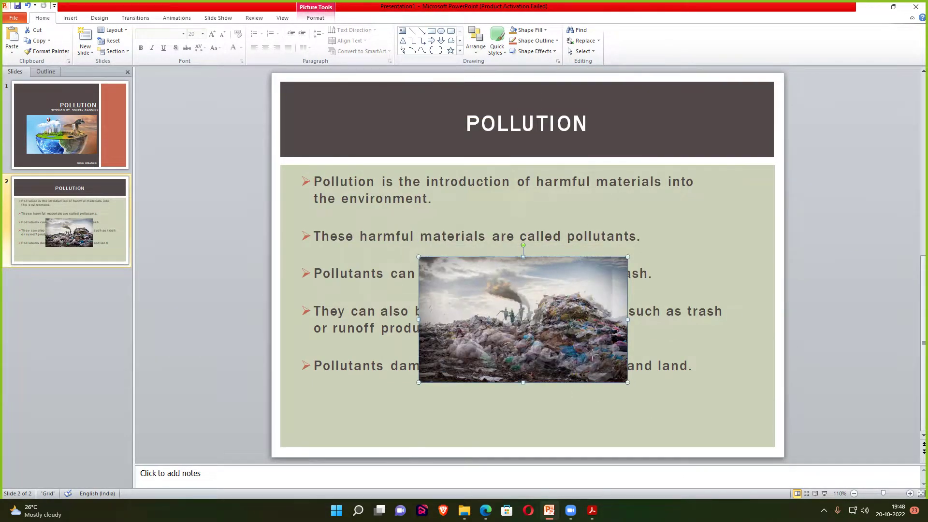
pyautogui.moveTo(627, 383); pyautogui.dragTo(541, 330)
pyautogui.moveTo(481, 301)
pyautogui.mouseDown()
pyautogui.moveTo(725, 253)
pyautogui.moveTo(695, 127)
pyautogui.mouseUp()
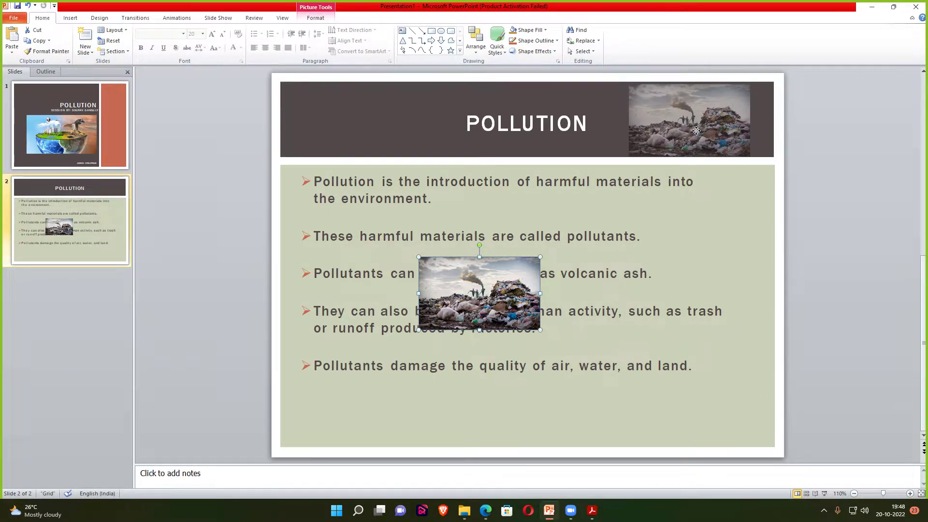
pyautogui.moveTo(695, 127); pyautogui.dragTo(699, 127)
pyautogui.click(771, 238)
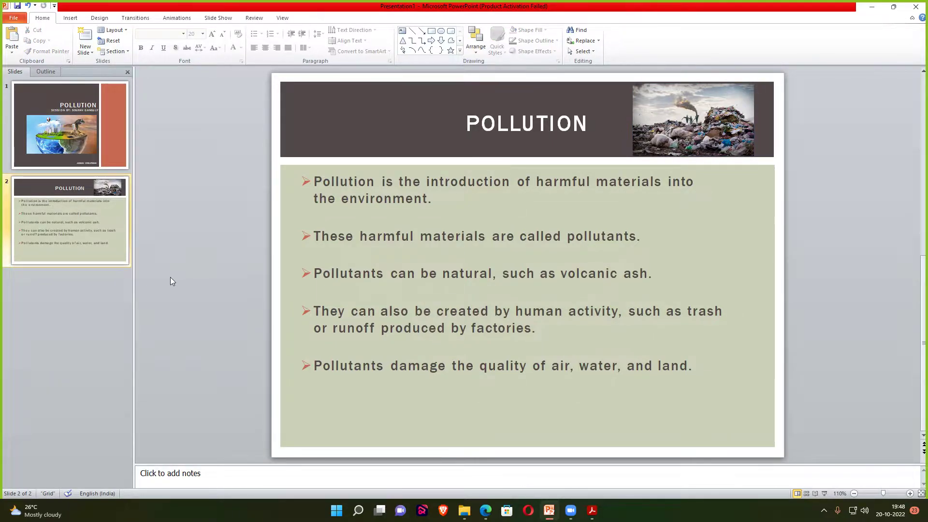
# Delete the last bullet about air, water and land
pyautogui.click(66, 290)
pyautogui.rightClick(65, 277)
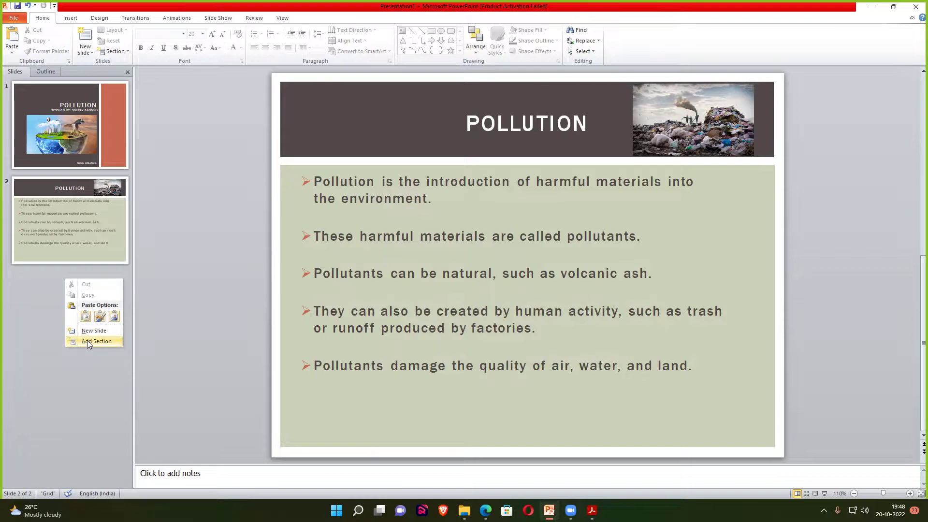
pyautogui.click(689, 367)
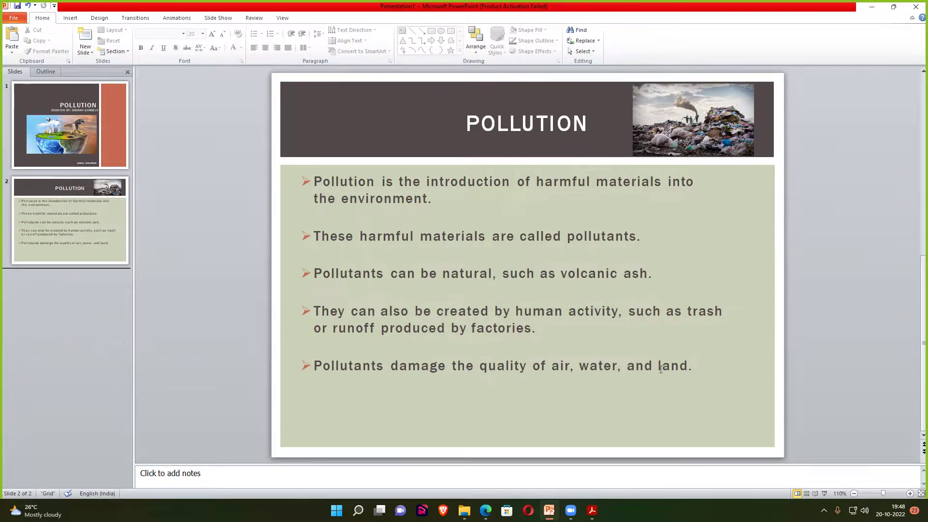
pyautogui.moveTo(692, 366); pyautogui.dragTo(244, 356)
pyautogui.press('BackSpace')
pyautogui.press('BackSpace')
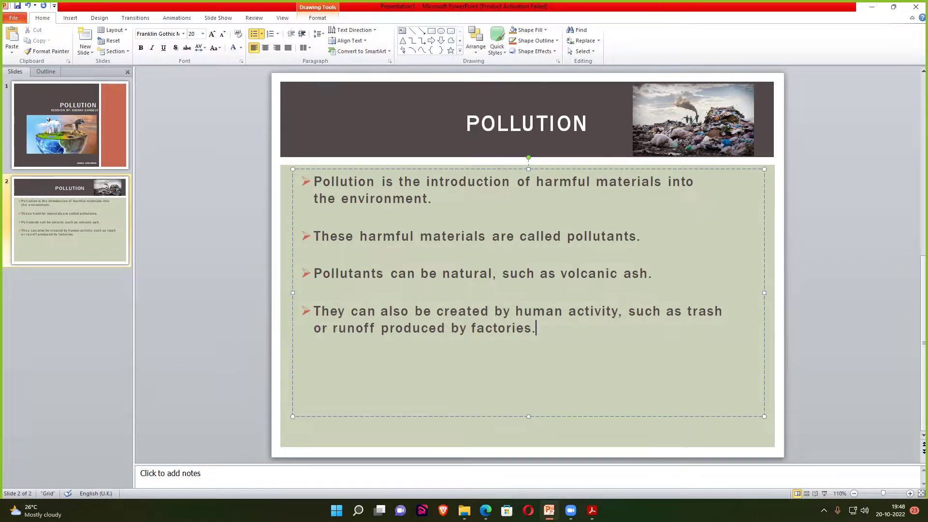
# Move the photo to slide 2's lower right and enlarge it
pyautogui.moveTo(693, 112); pyautogui.dragTo(656, 359)
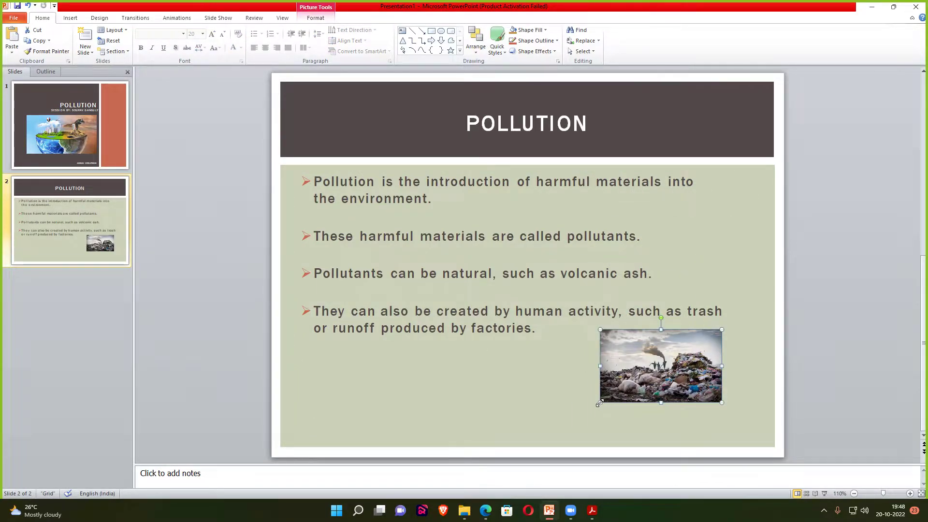
pyautogui.moveTo(600, 402); pyautogui.dragTo(546, 415)
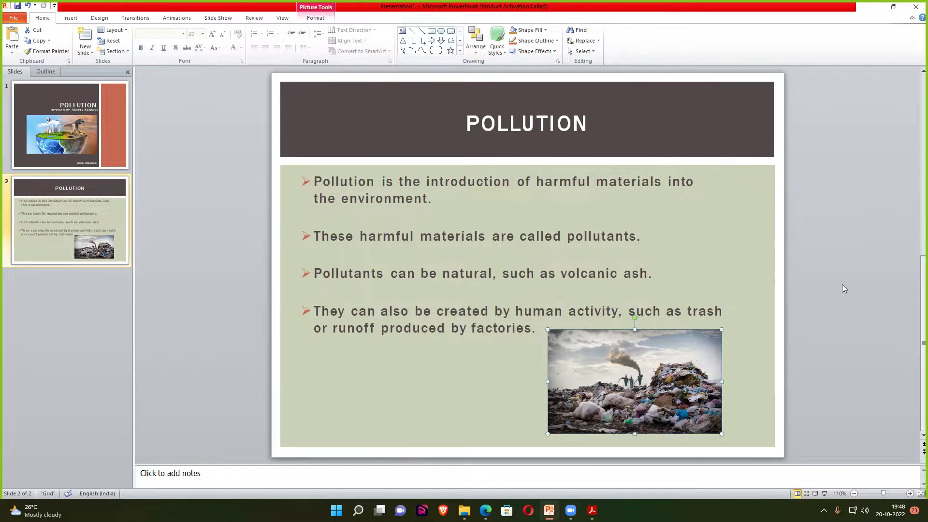
pyautogui.click(842, 285)
# Add a blank third slide after slide 2
pyautogui.rightClick(79, 283)
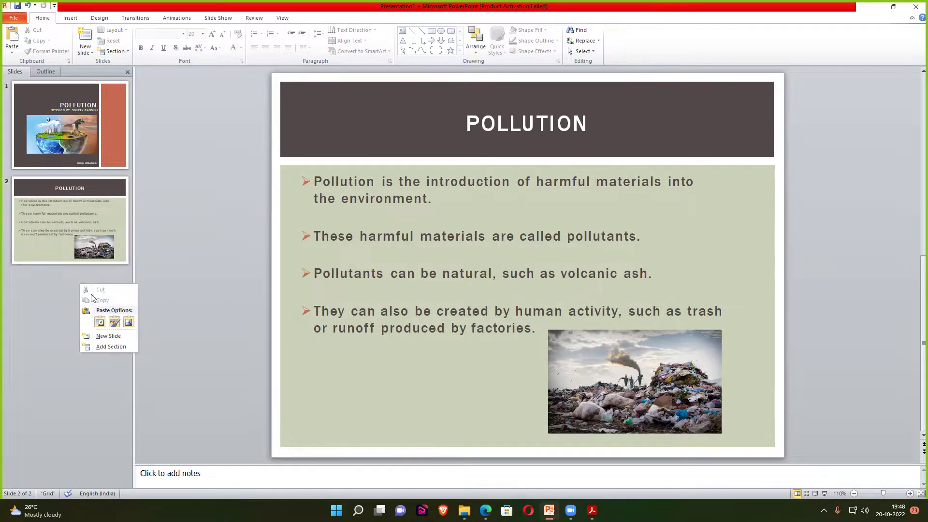
pyautogui.click(109, 338)
pyautogui.click(461, 137)
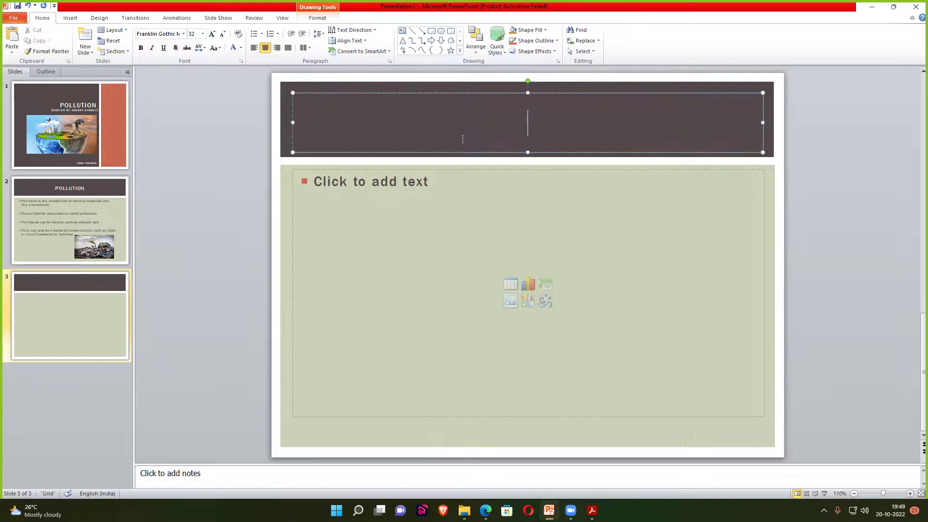
pyautogui.click(67, 95)
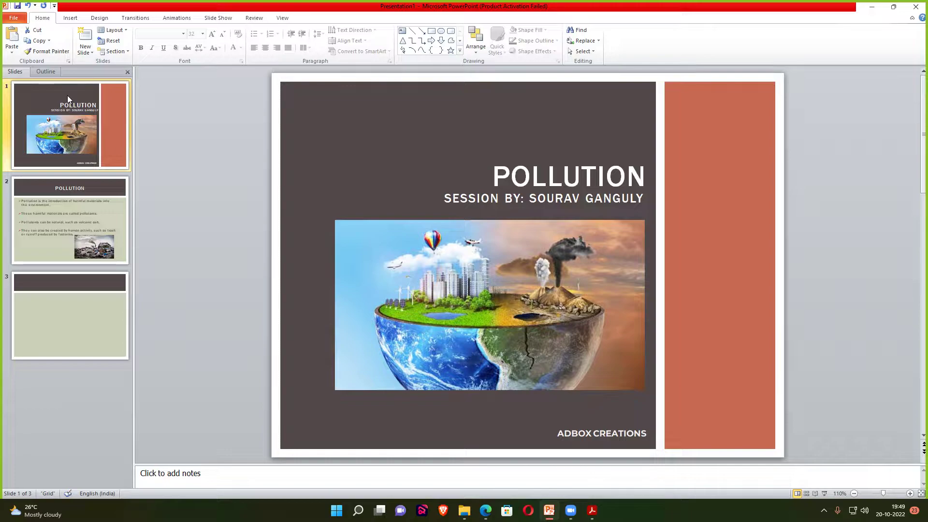
pyautogui.click(100, 203)
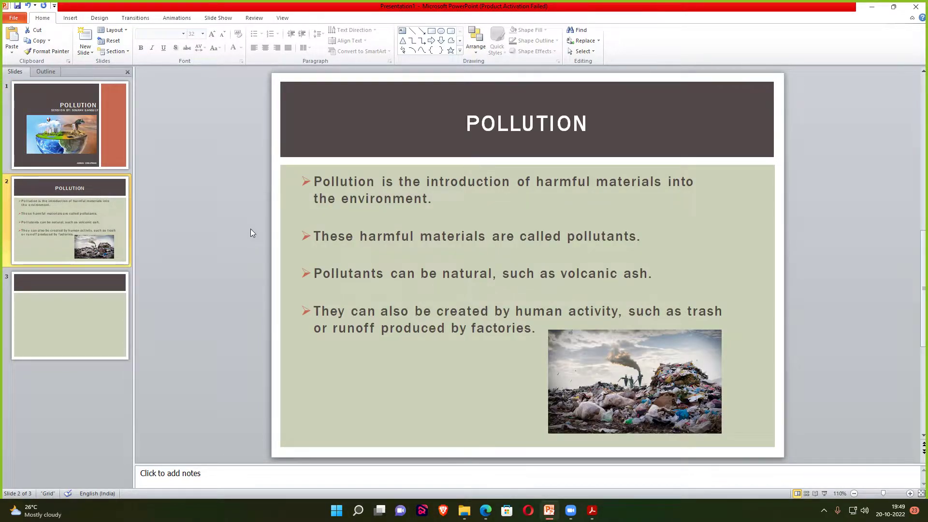
pyautogui.click(91, 310)
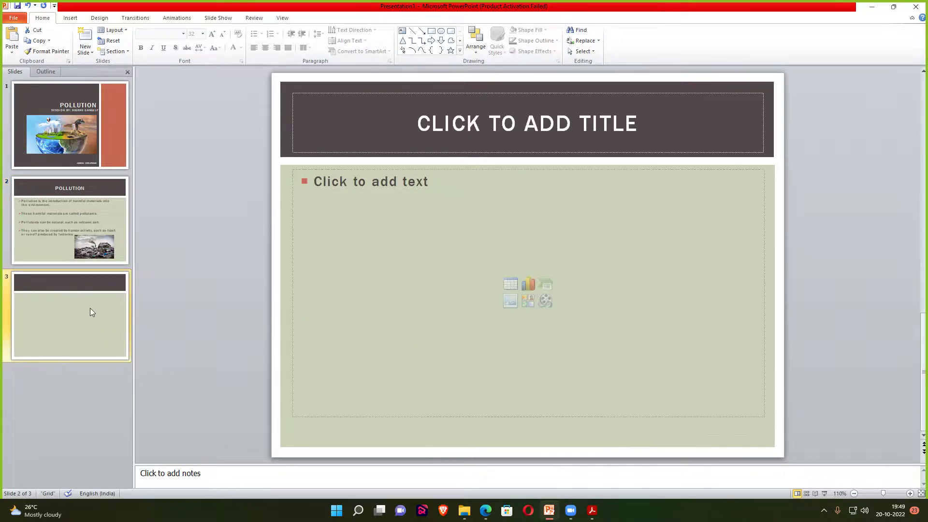
# Title slide 3 'TYPES OF POLLUTION' and list air, water, soil and noise pollution as bullets
pyautogui.click(524, 119)
pyautogui.write('TYP')
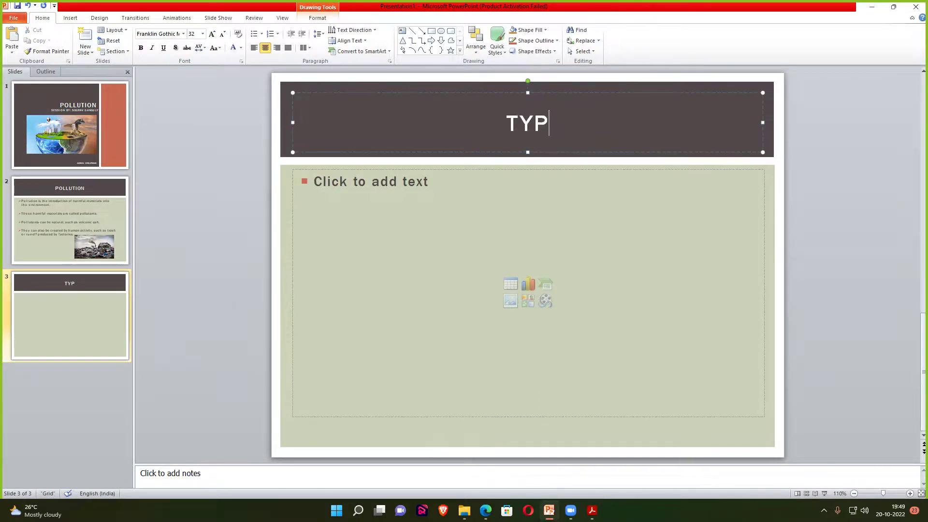
pyautogui.write('ES OF POL')
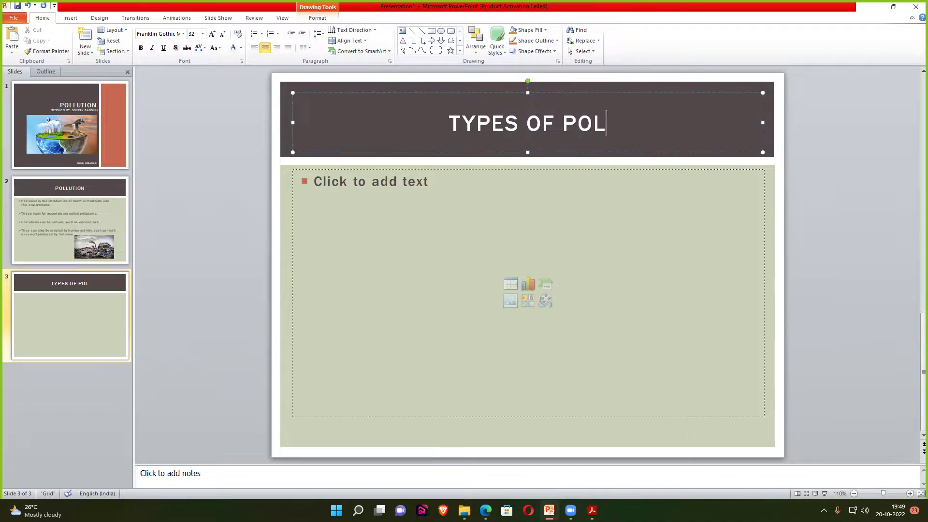
pyautogui.write('LUTION')
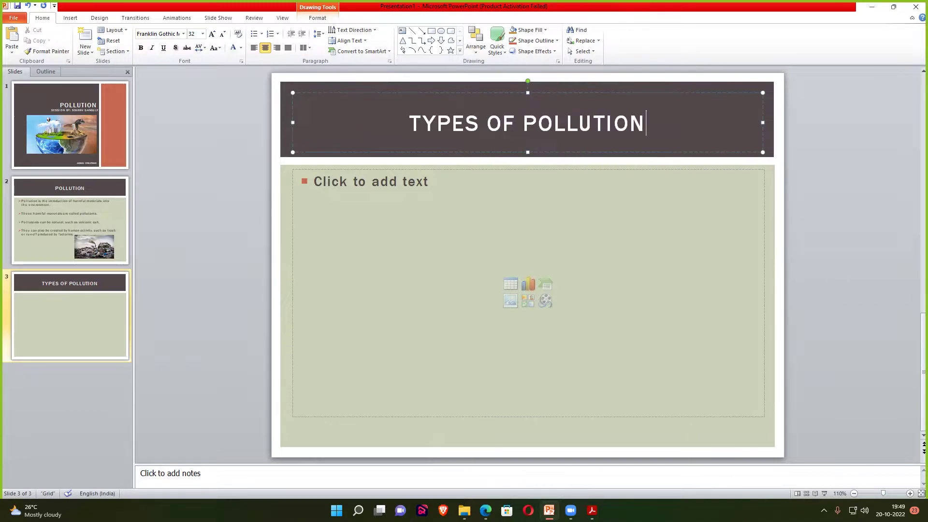
pyautogui.click(433, 186)
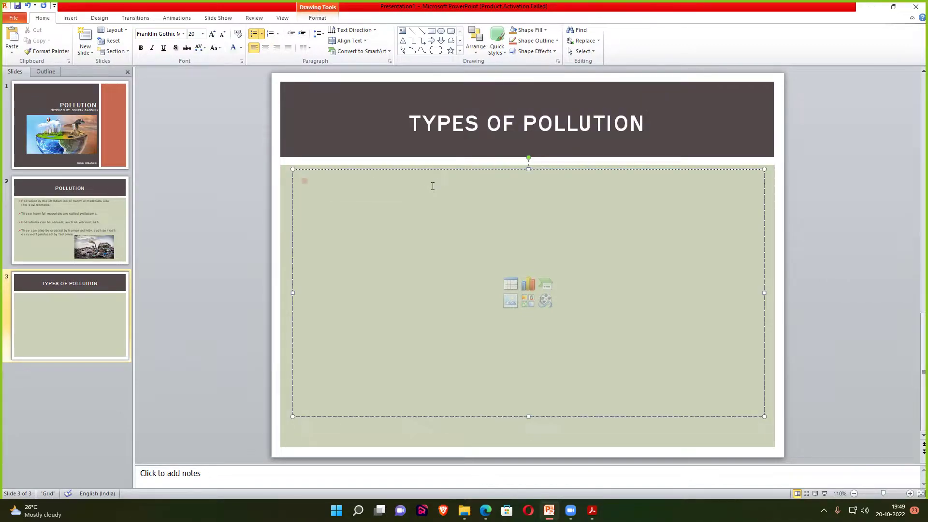
pyautogui.write('AIR')
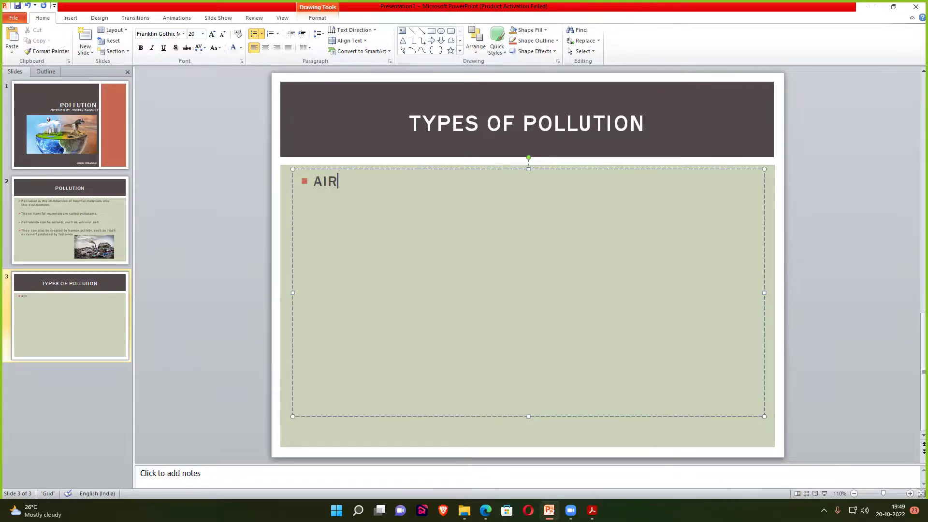
pyautogui.write(' POLLUTI')
pyautogui.write('ONM')
pyautogui.press('BackSpace')
pyautogui.press('Return')
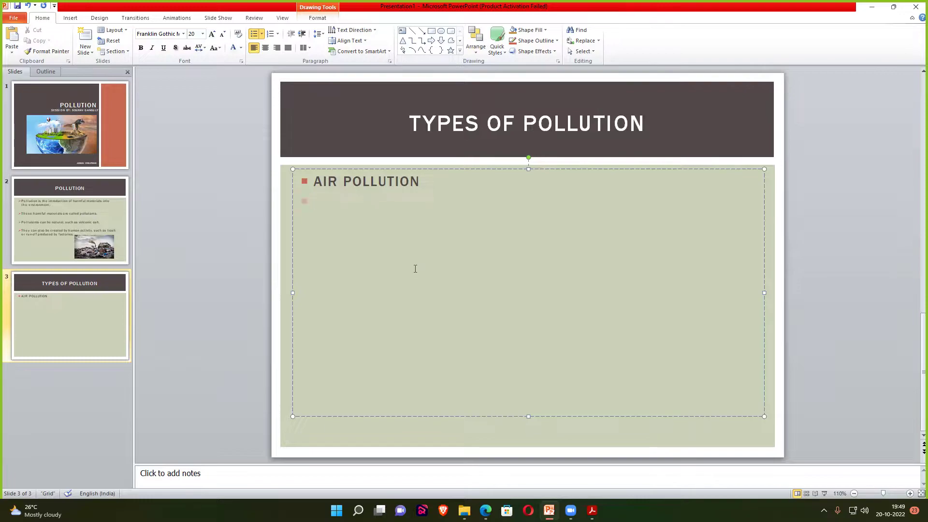
pyautogui.write('W')
pyautogui.write('ATER ')
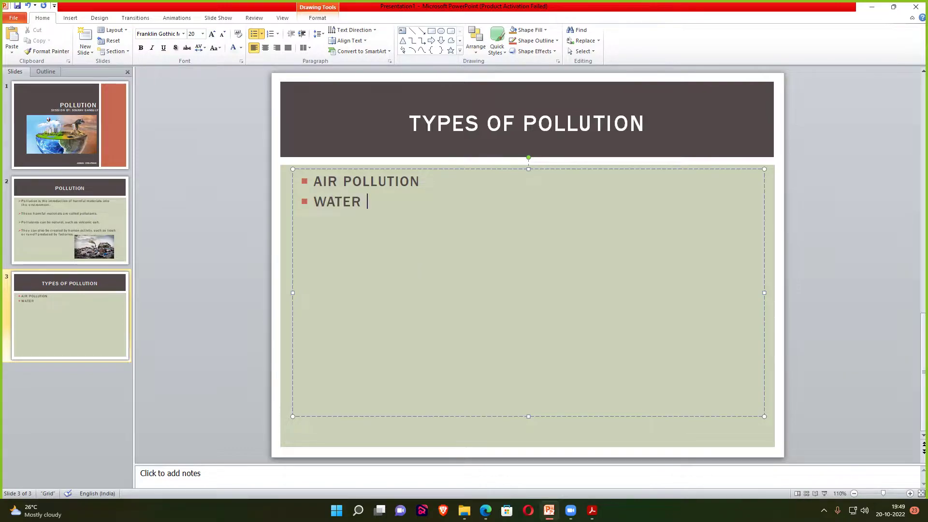
pyautogui.write('PO')
pyautogui.write('LLUTION')
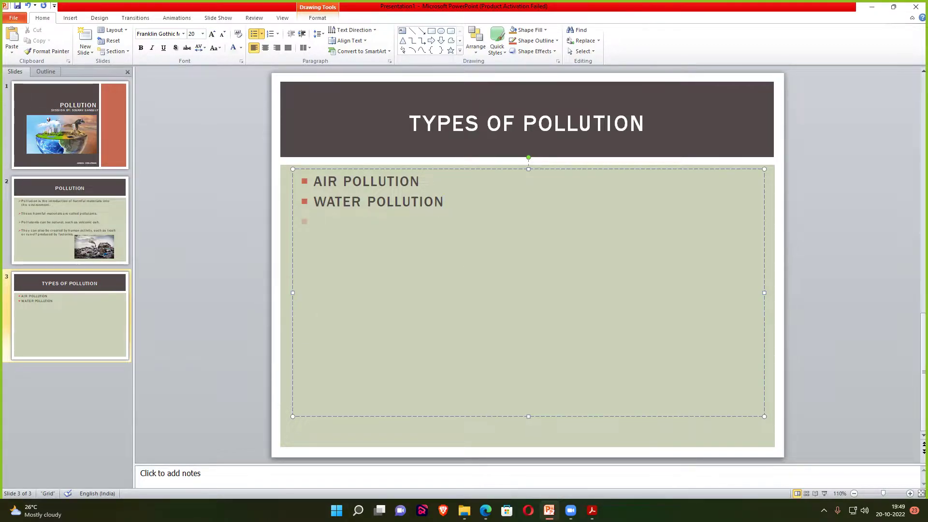
pyautogui.write('LAND')
pyautogui.press('BackSpace')
pyautogui.press('BackSpace')
pyautogui.press('BackSpace')
pyautogui.press('BackSpace')
pyautogui.write('SOIL PO')
pyautogui.write('LLUTION ')
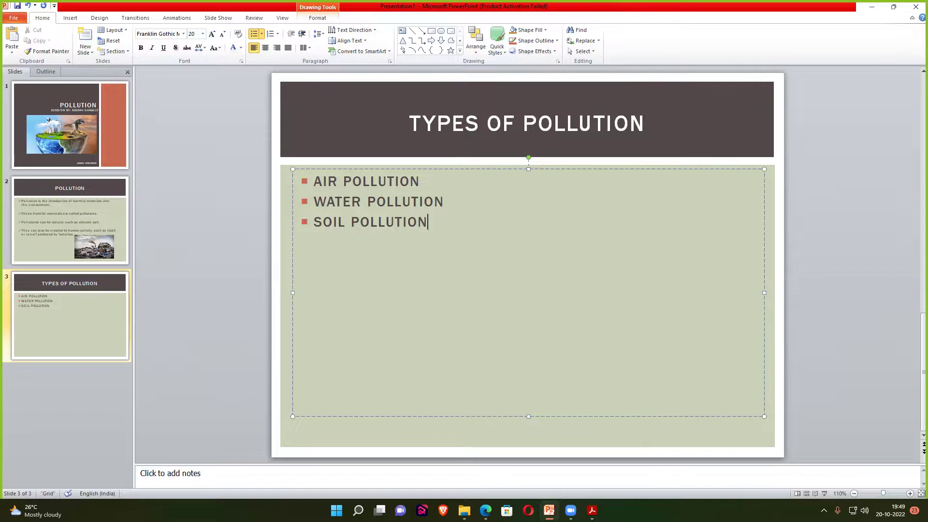
pyautogui.write('NOIS')
pyautogui.write('E POLLUT')
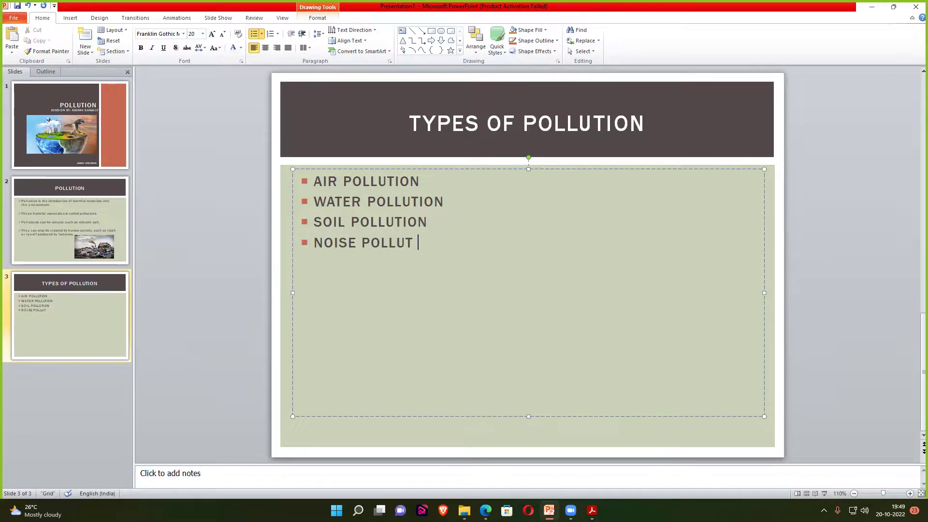
pyautogui.write('ION')
pyautogui.click(257, 304)
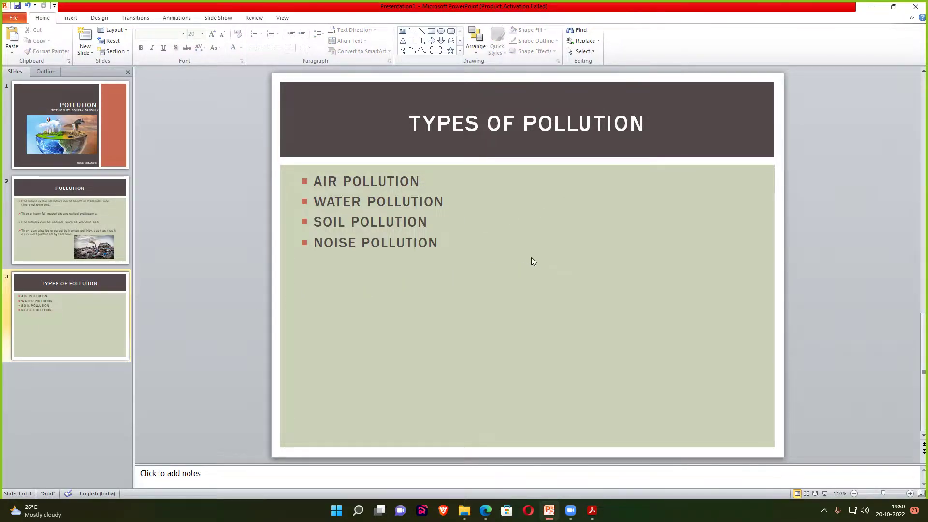
# Copy the image of a nose inhaling factory smoke from the browser's pollution results
pyautogui.hotkey('alt', 'Tab')
pyautogui.scroll(-3, 459, 238)
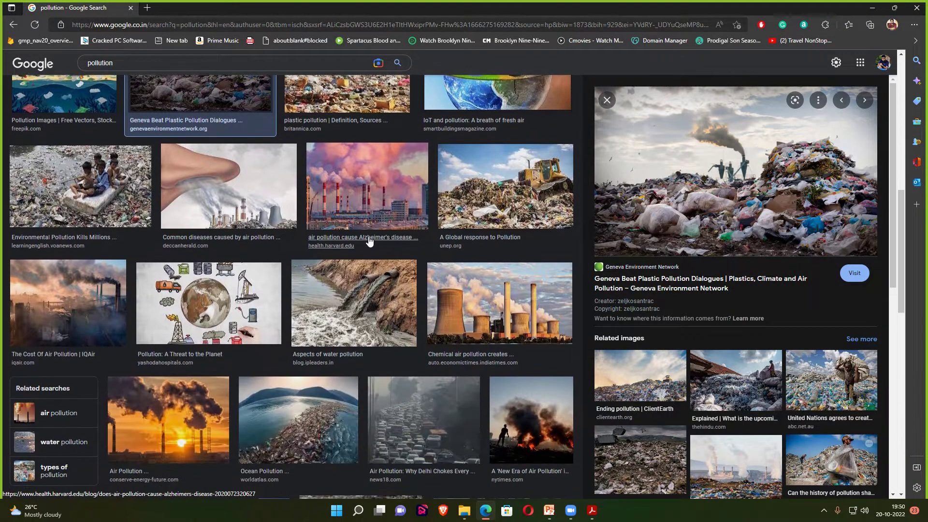
pyautogui.click(237, 196)
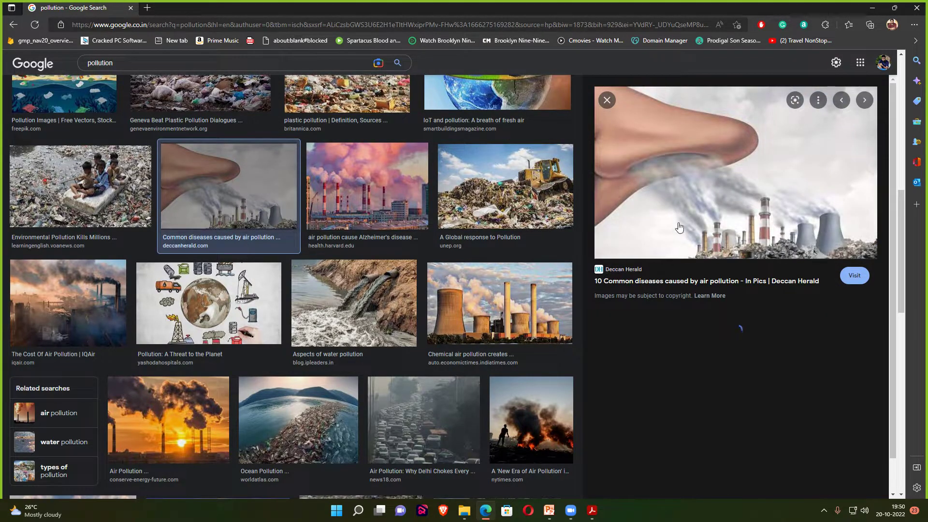
pyautogui.rightClick(733, 125)
pyautogui.click(766, 266)
pyautogui.hotkey('alt', 'Tab')
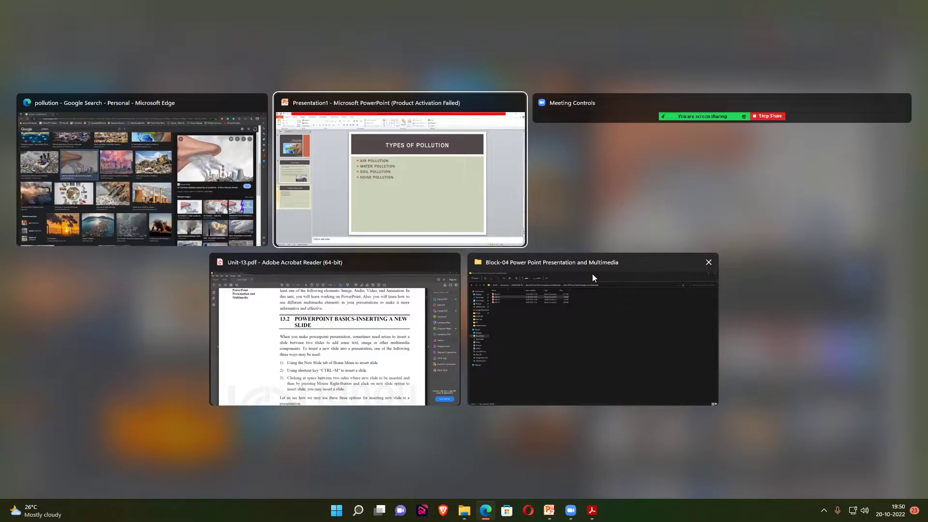
# Paste the nose-and-smokestacks picture onto slide 3, then position and shrink it slightly
pyautogui.hotkey('ctrl', 'v')
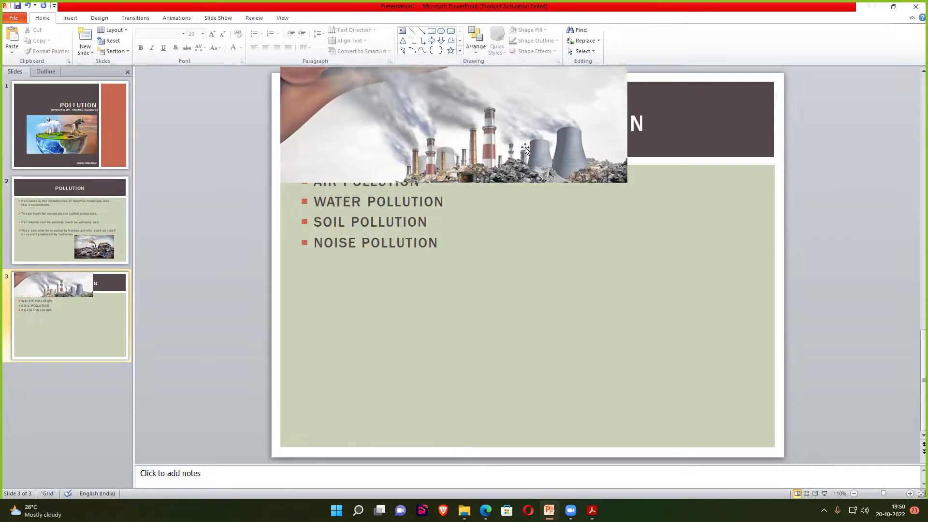
pyautogui.moveTo(523, 143); pyautogui.dragTo(545, 392)
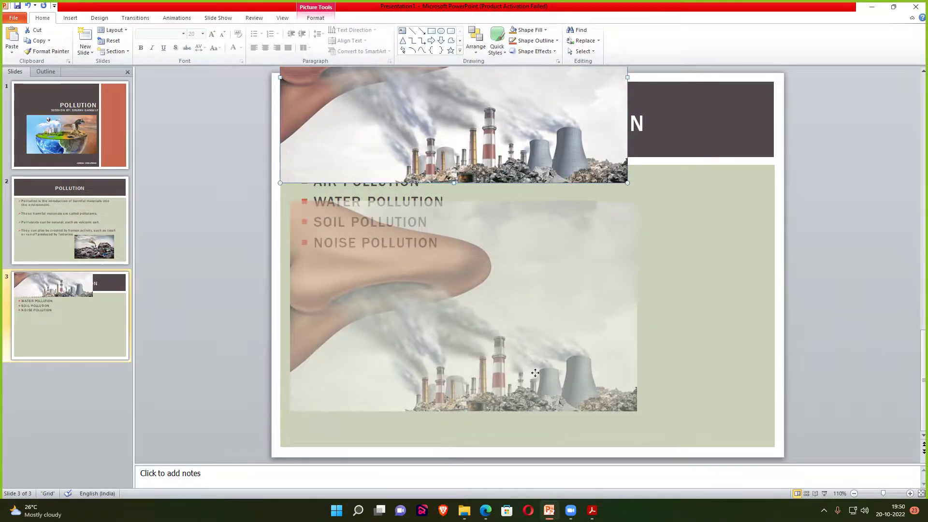
pyautogui.moveTo(546, 392); pyautogui.dragTo(642, 354)
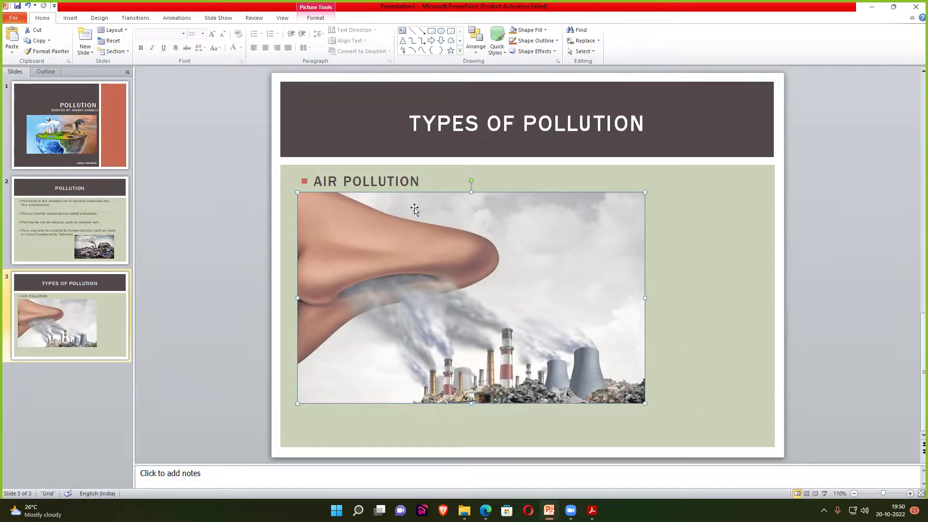
pyautogui.moveTo(643, 401); pyautogui.dragTo(596, 374)
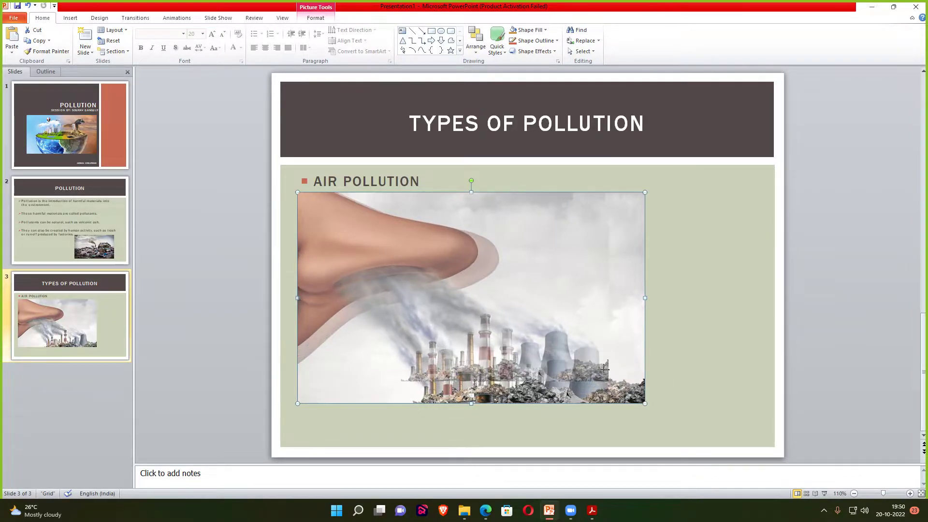
# Move the bullet list to the right and the picture up on the left, side by side
pyautogui.click(399, 181)
pyautogui.write('WATER POLLUTION')
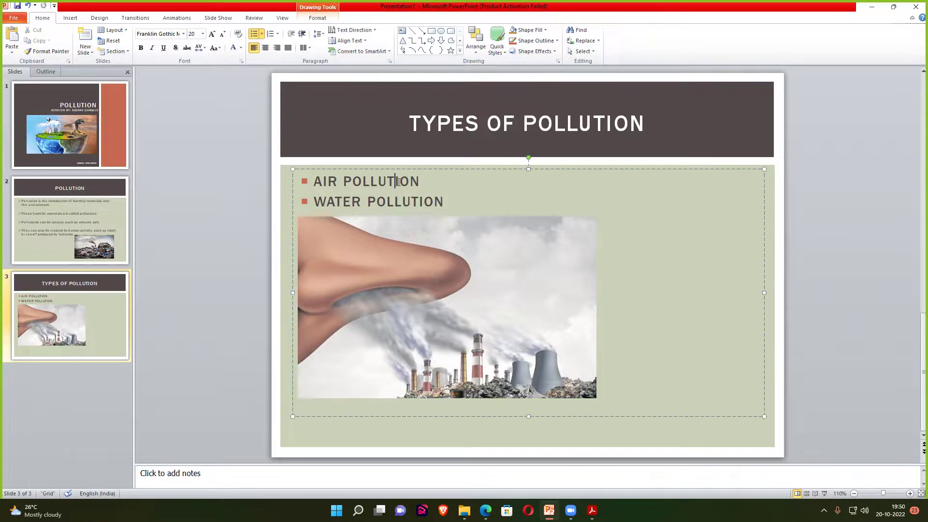
pyautogui.moveTo(402, 170); pyautogui.dragTo(708, 217)
pyautogui.moveTo(373, 257); pyautogui.dragTo(369, 219)
pyautogui.click(557, 231)
pyautogui.moveTo(528, 209); pyautogui.dragTo(526, 175)
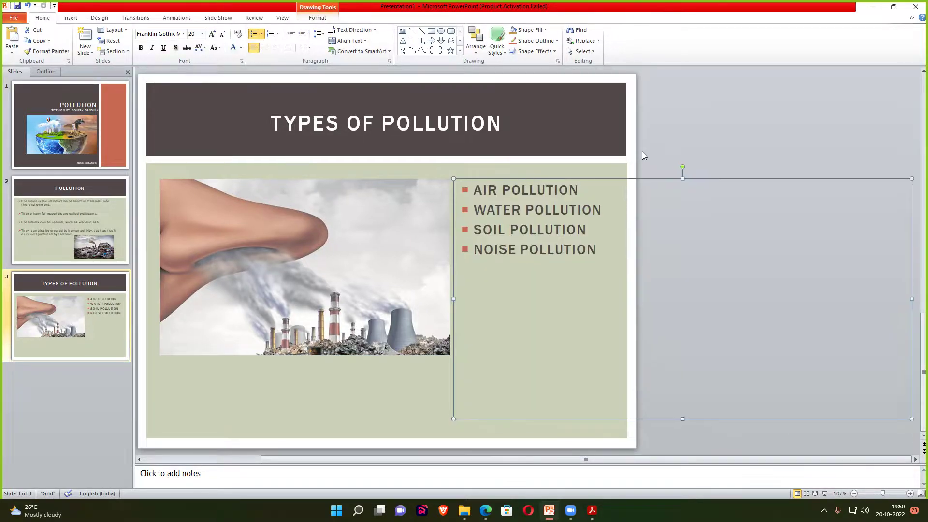
pyautogui.click(707, 128)
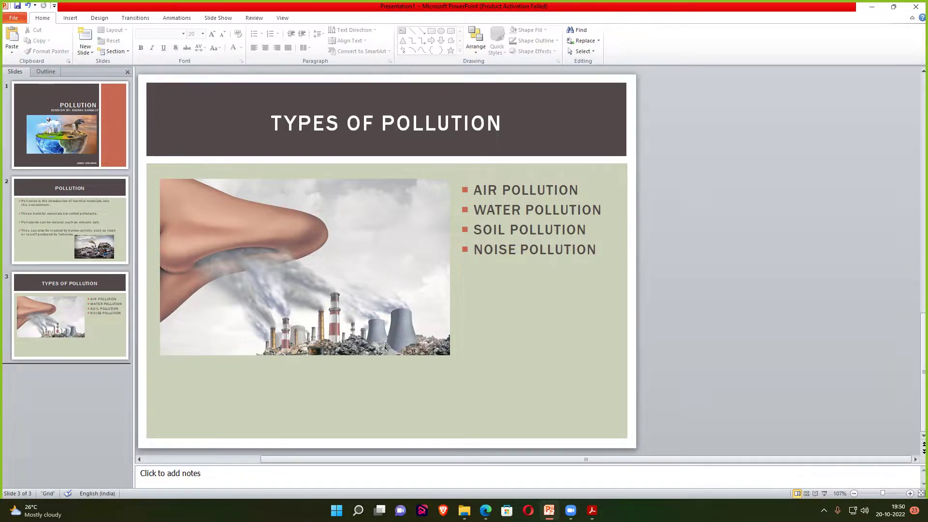
# Insert a new slide after slide 3 titled 'AIR POLLUTION', then switch back to the browser
pyautogui.rightClick(80, 390)
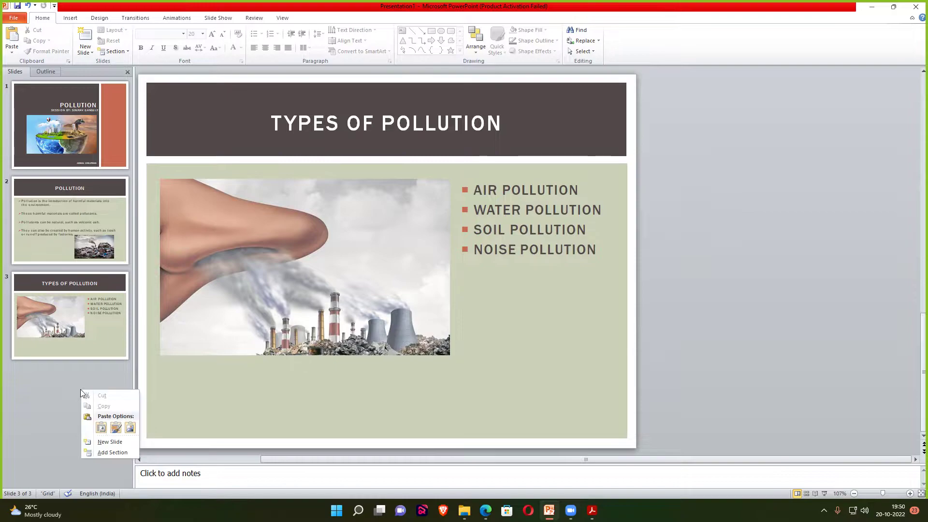
pyautogui.click(109, 441)
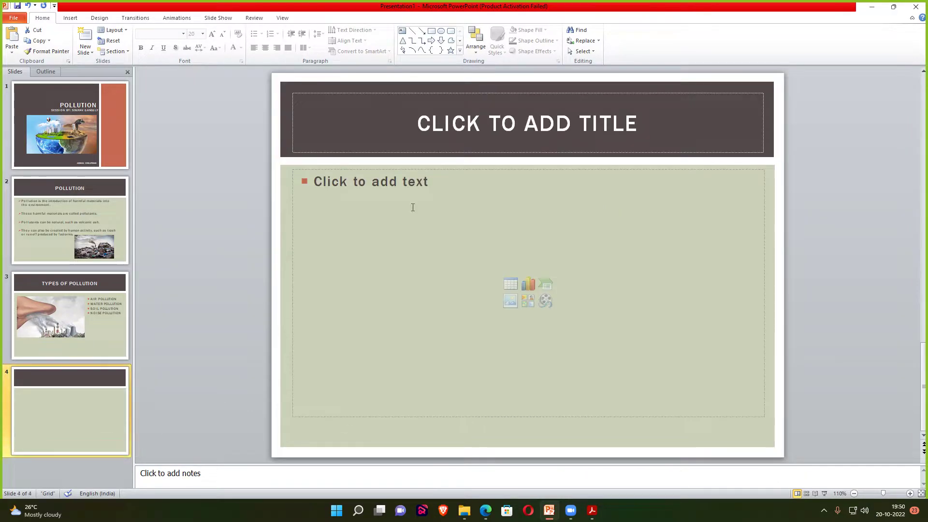
pyautogui.click(546, 132)
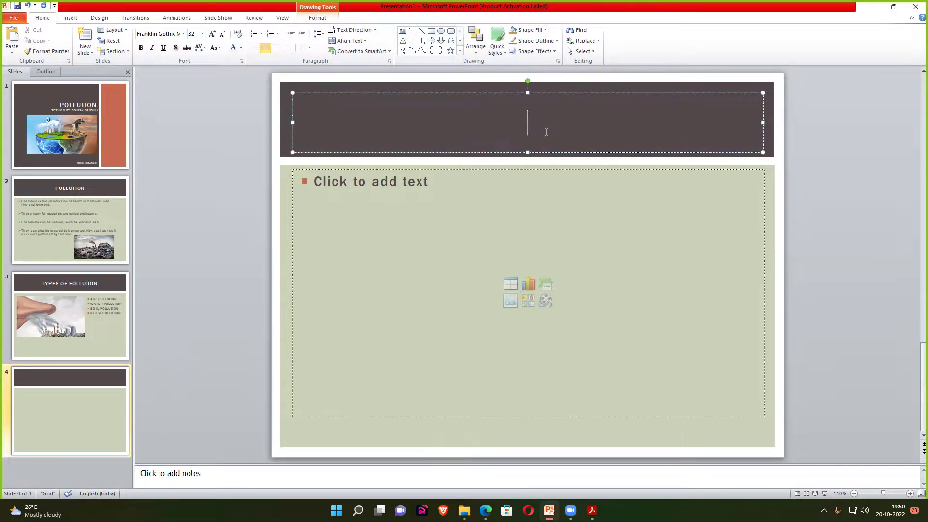
pyautogui.write('AIR POLL')
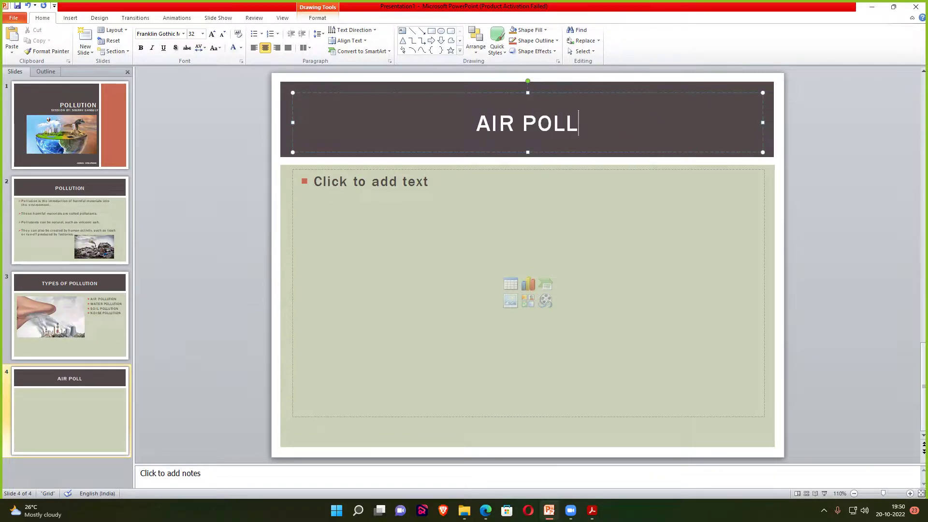
pyautogui.write('UTION')
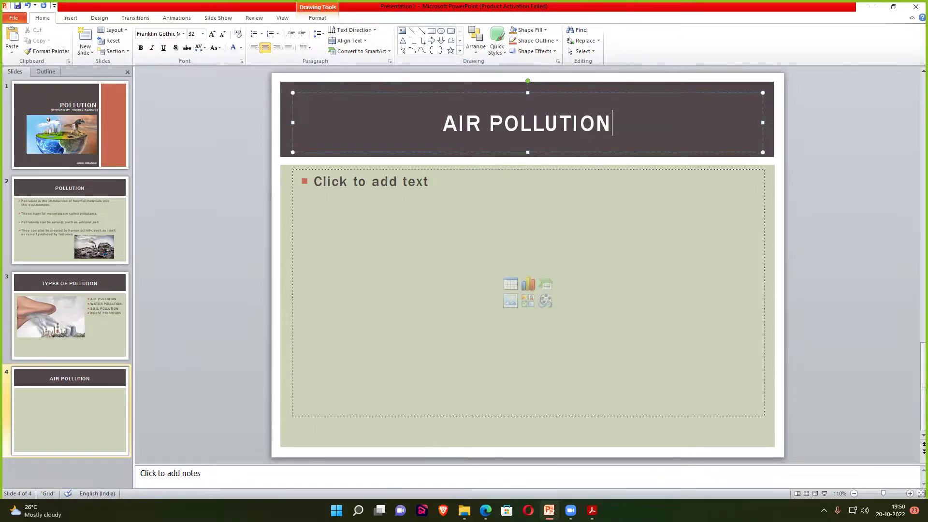
pyautogui.hotkey('alt', 'Tab')
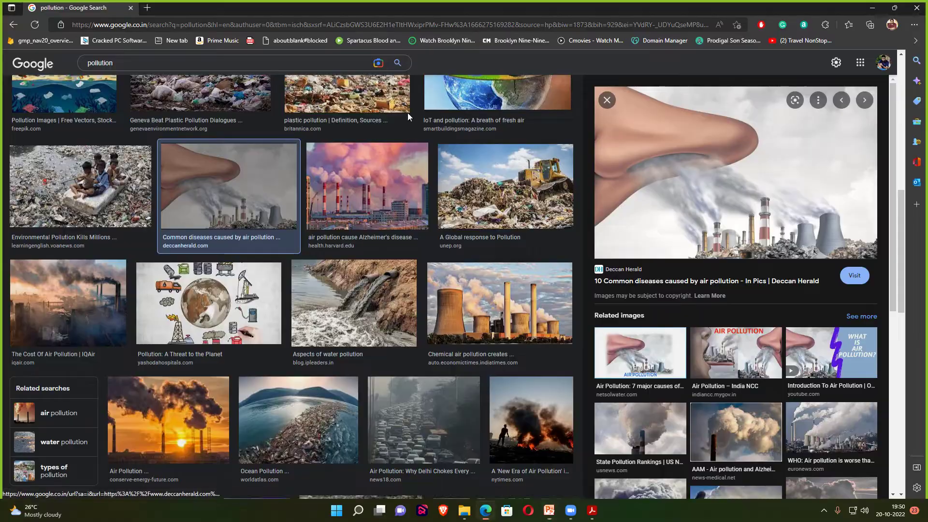
# In a new tab, search Google for 'air pollution' and open the NRDC article
pyautogui.click(140, 24)
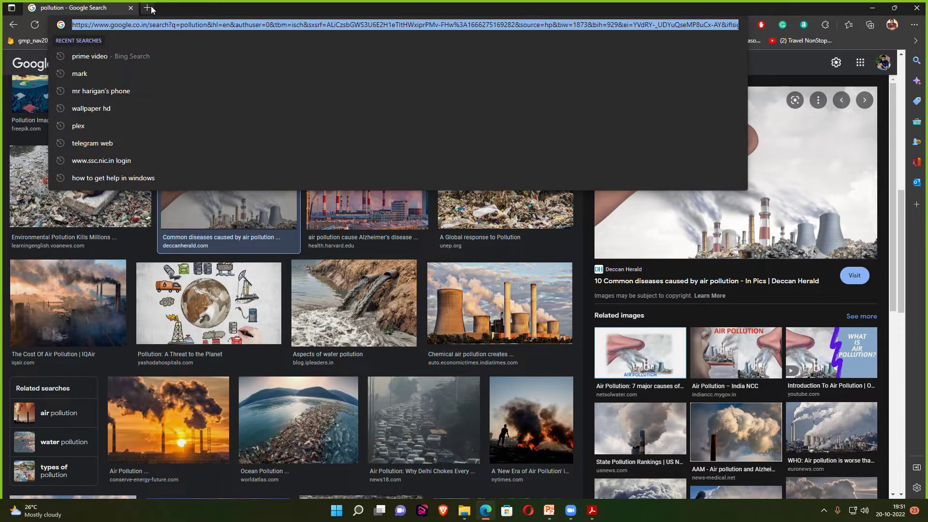
pyautogui.click(147, 8)
pyautogui.write('google.com')
pyautogui.press('Return')
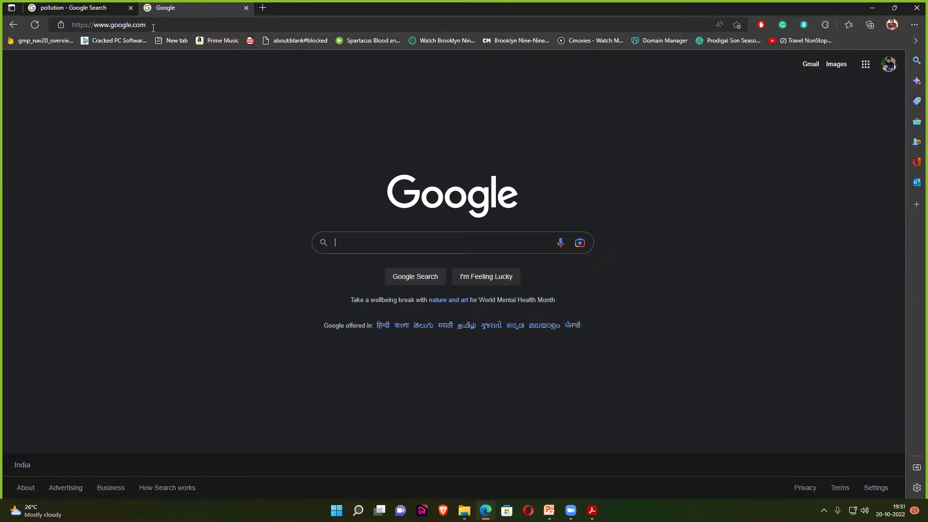
pyautogui.write('air pol')
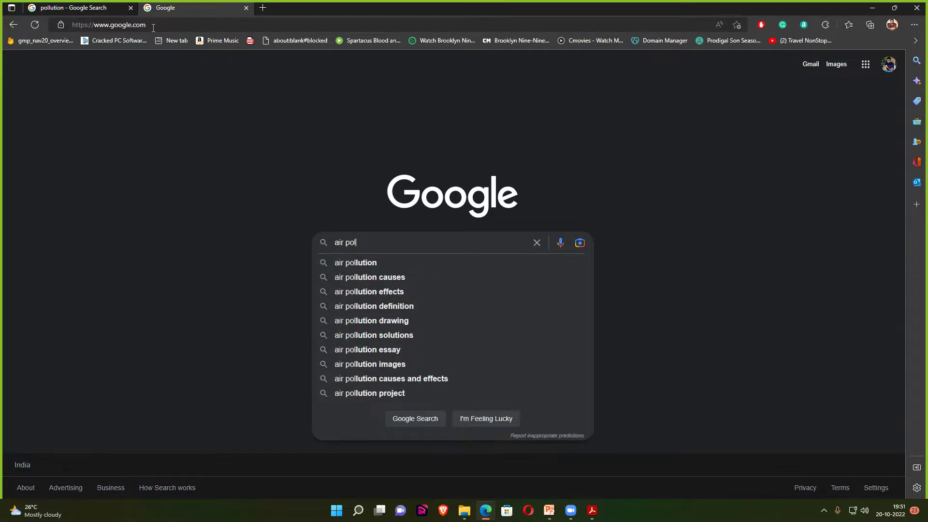
pyautogui.write('l')
pyautogui.press('Down')
pyautogui.press('Return')
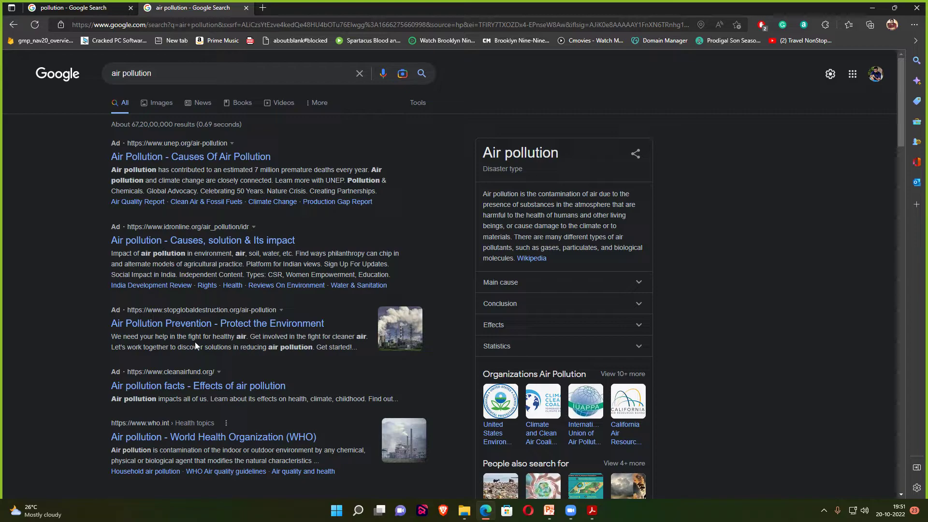
pyautogui.scroll(-4, 174, 386)
pyautogui.scroll(-3, 174, 385)
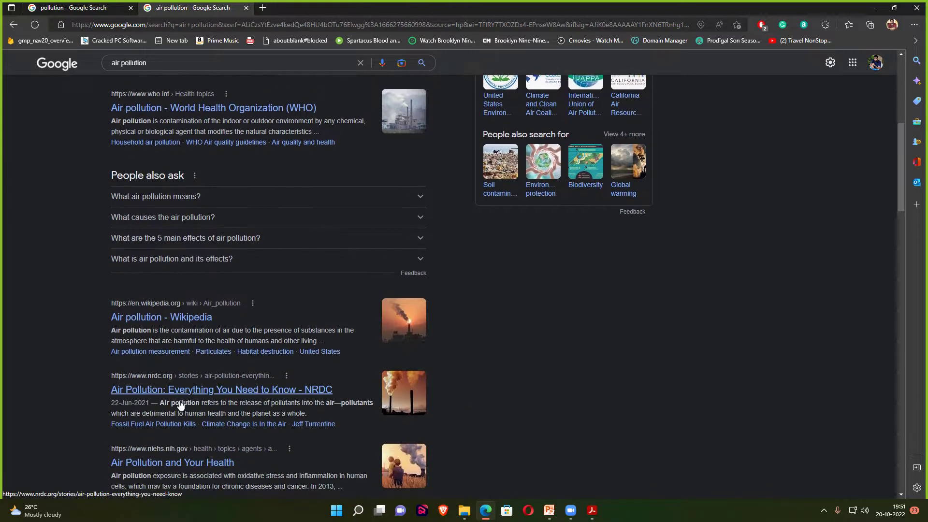
pyautogui.click(204, 382)
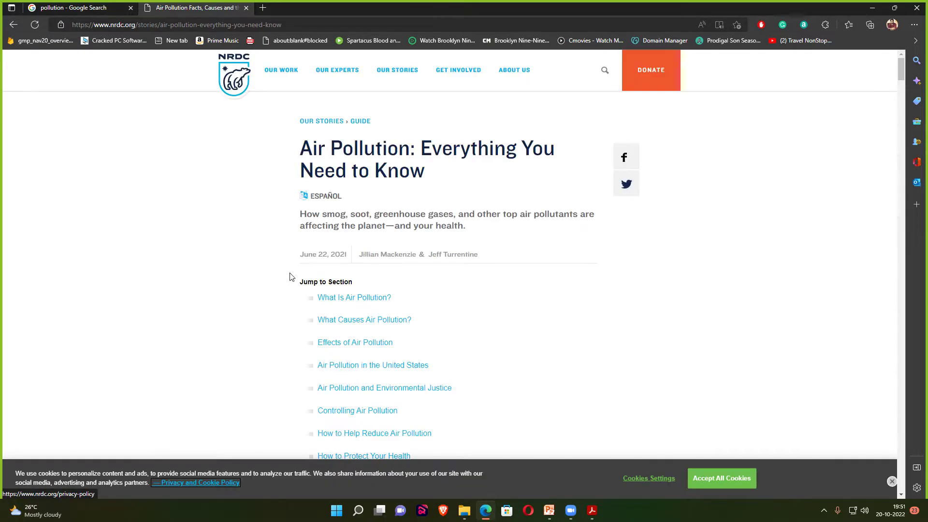
# Copy the article's 'What Is Air Pollution?' heading and return to PowerPoint
pyautogui.scroll(-8, 344, 170)
pyautogui.scroll(-1, 338, 168)
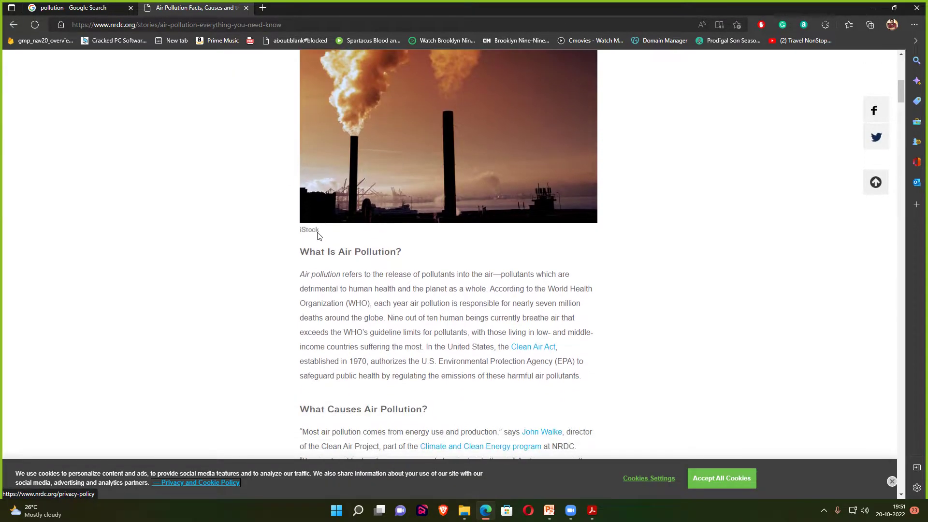
pyautogui.scroll(-1, 333, 167)
pyautogui.scroll(-1, 333, 167)
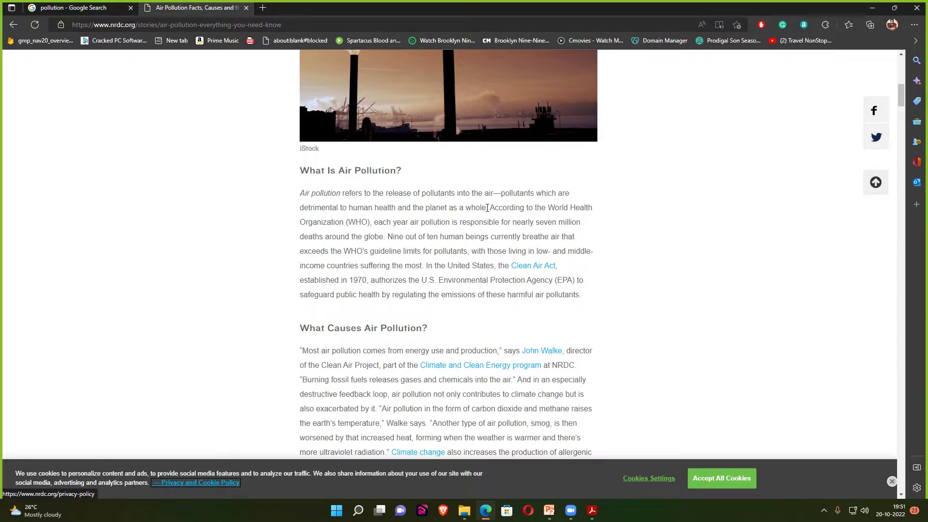
pyautogui.moveTo(488, 208); pyautogui.dragTo(296, 187)
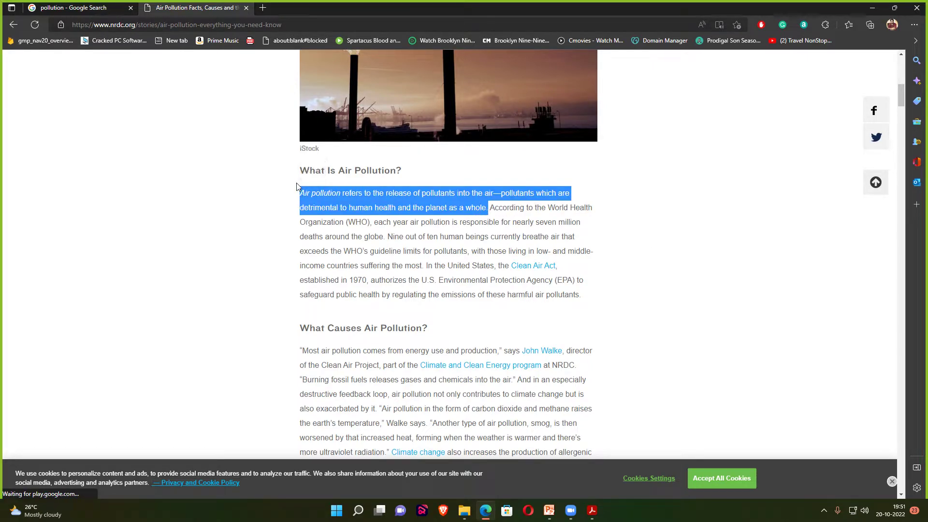
pyautogui.click(387, 180)
pyautogui.moveTo(404, 171); pyautogui.dragTo(303, 171)
pyautogui.hotkey('ctrl', 'c')
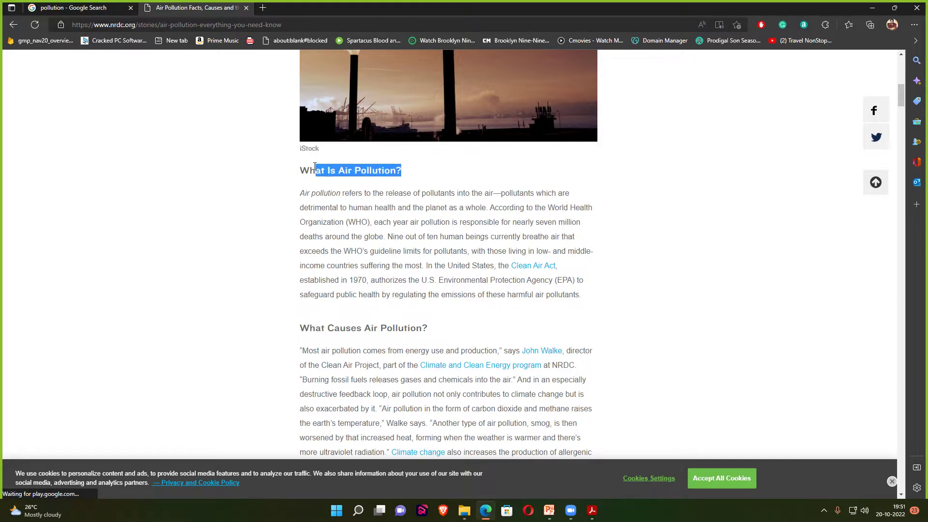
pyautogui.rightClick(303, 172)
pyautogui.click(316, 174)
pyautogui.hotkey('alt', 'Tab')
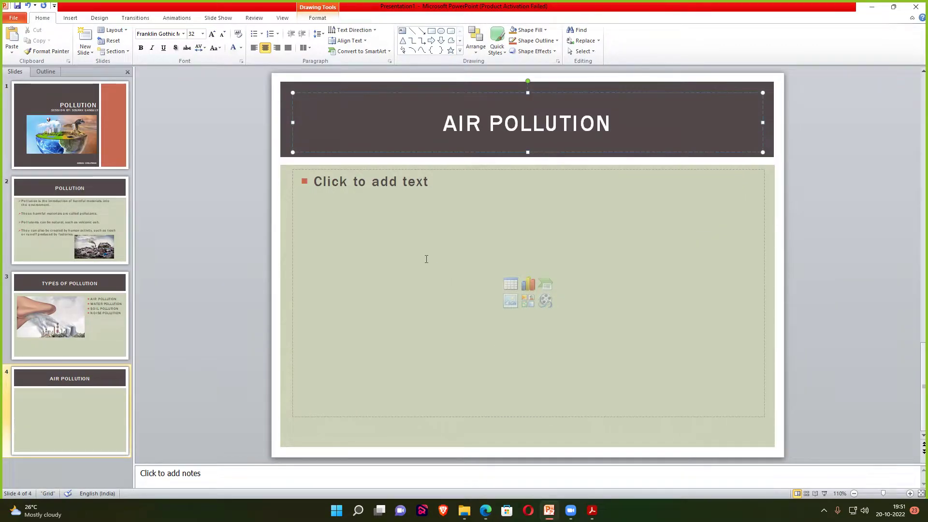
# Paste 'What Is Air Pollution?' into slide 4's body without a bullet, bold at 28 pt
pyautogui.click(415, 201)
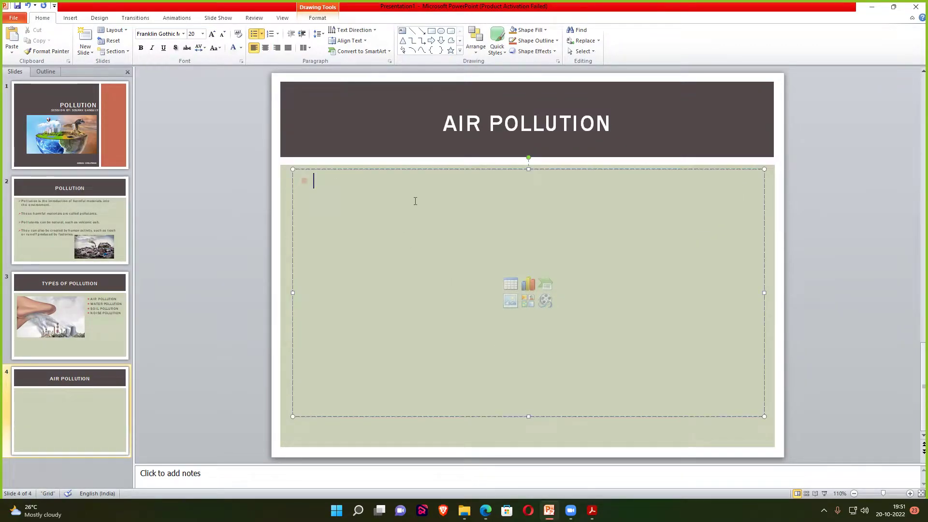
pyautogui.hotkey('ctrl', 'v')
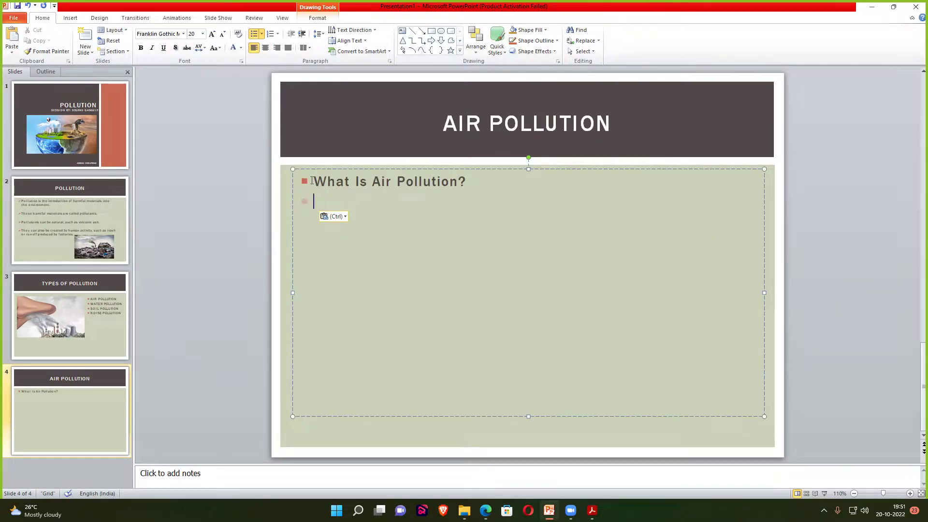
pyautogui.click(313, 180)
pyautogui.press('BackSpace')
pyautogui.moveTo(456, 181); pyautogui.dragTo(299, 182)
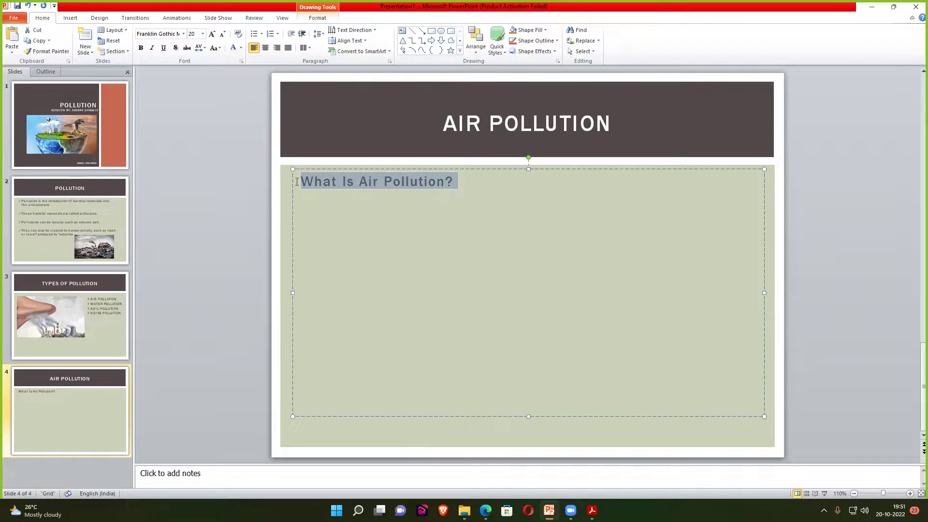
pyautogui.click(141, 47)
pyautogui.click(212, 35)
pyautogui.click(212, 35)
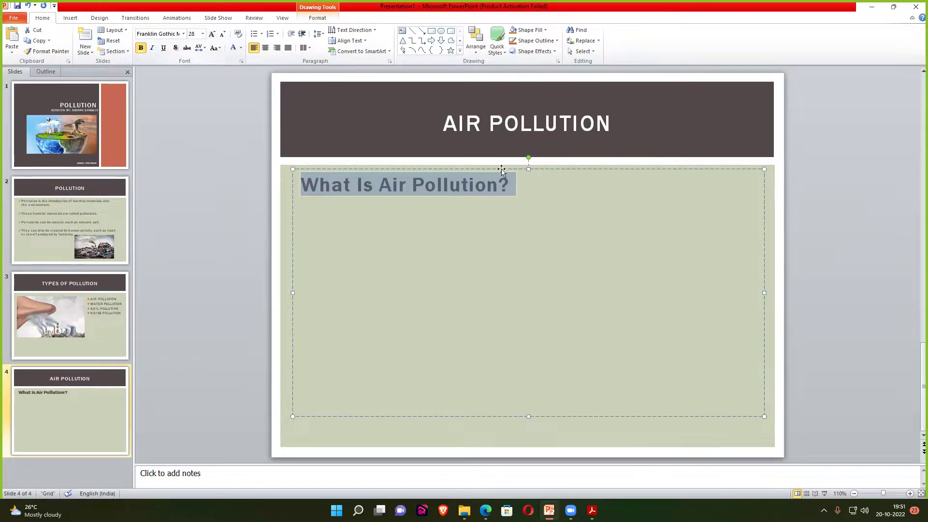
# Add a bulleted line below and paste the NRDC article's first definition sentence into it
pyautogui.click(534, 185)
pyautogui.press('Return')
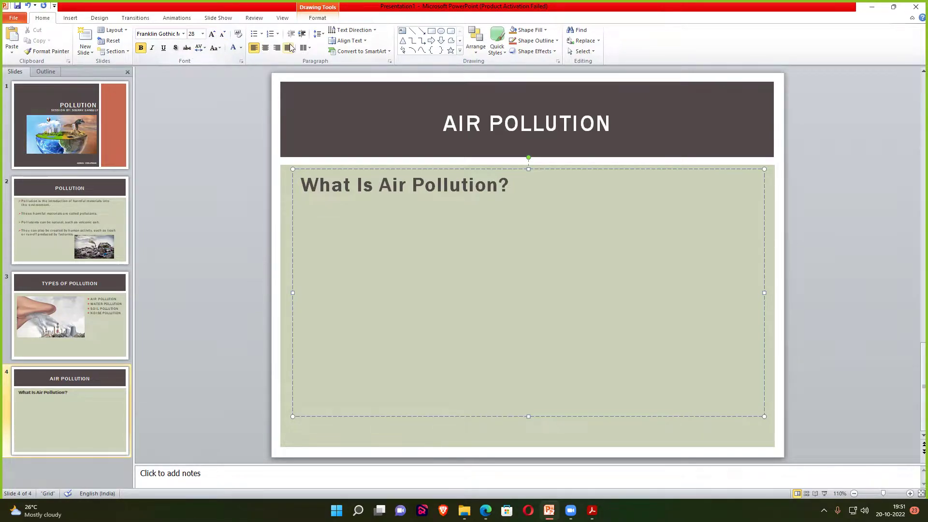
pyautogui.click(254, 33)
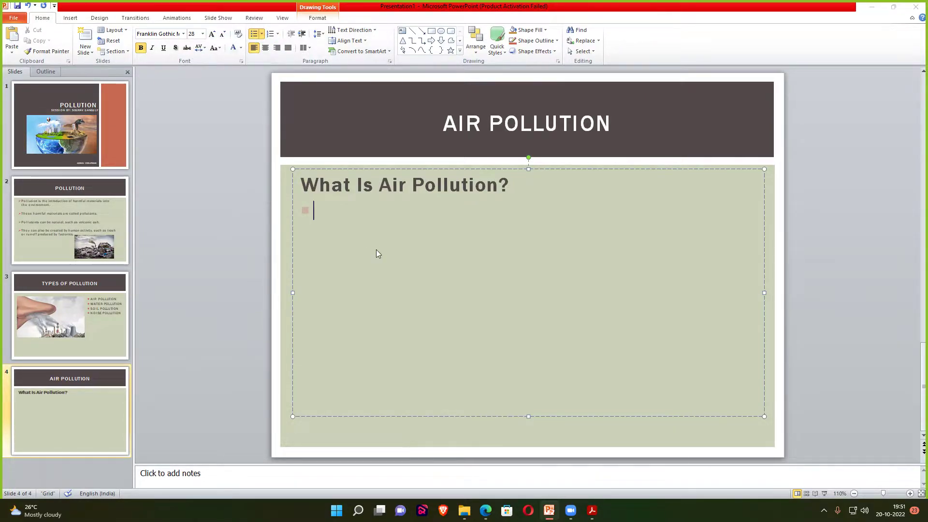
pyautogui.hotkey('alt', 'Tab')
pyautogui.moveTo(297, 191); pyautogui.dragTo(485, 208)
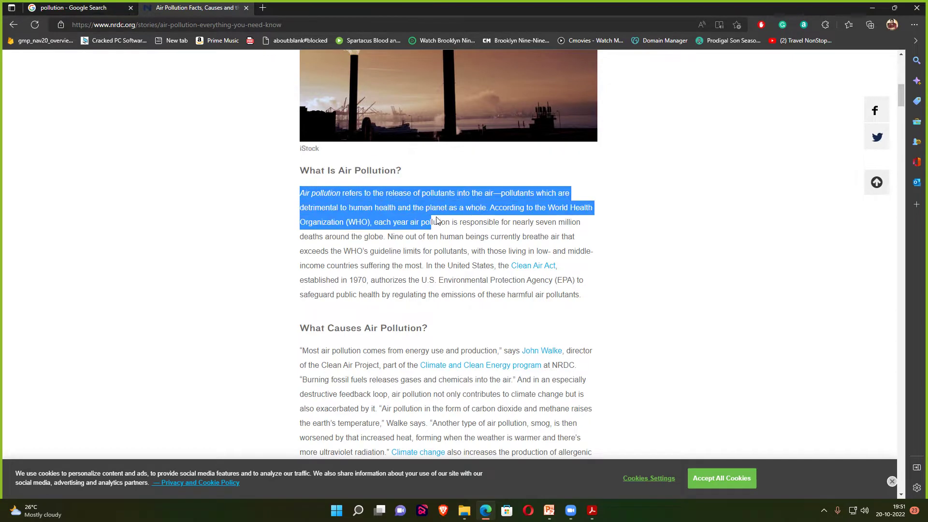
pyautogui.hotkey('ctrl', 'c')
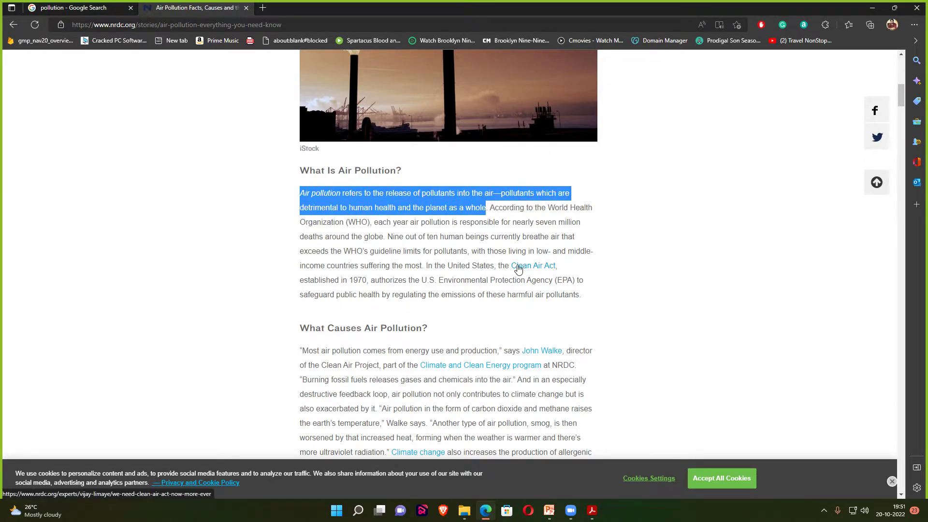
pyautogui.hotkey('alt', 'Tab')
pyautogui.hotkey('ctrl', 'v')
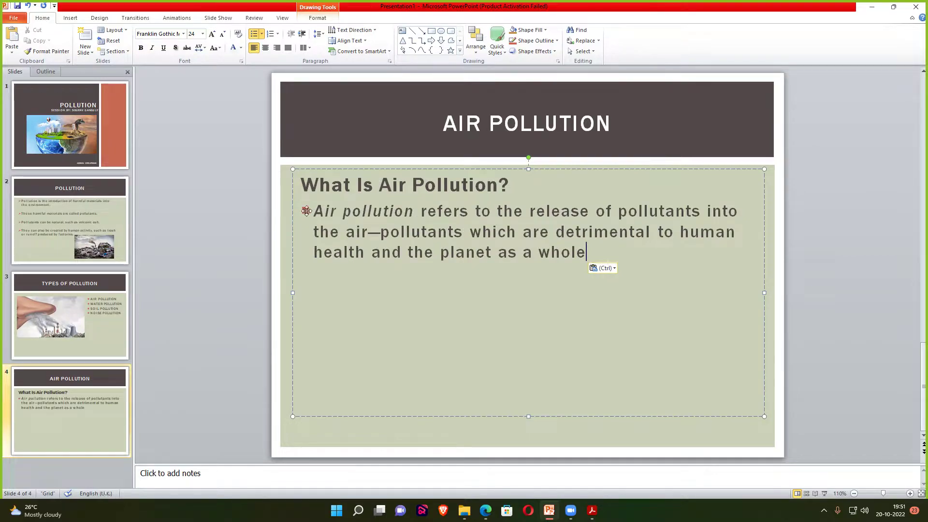
# Remove the definition's bullet, shrink it to 20 pt, and return to the browser's pollution image tab
pyautogui.click(313, 211)
pyautogui.press('BackSpace')
pyautogui.moveTo(522, 251); pyautogui.dragTo(300, 211)
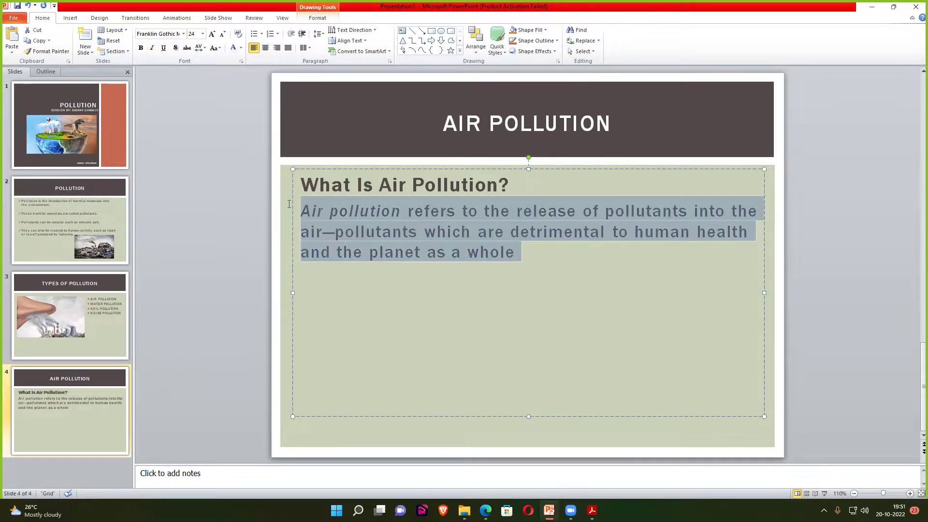
pyautogui.click(223, 35)
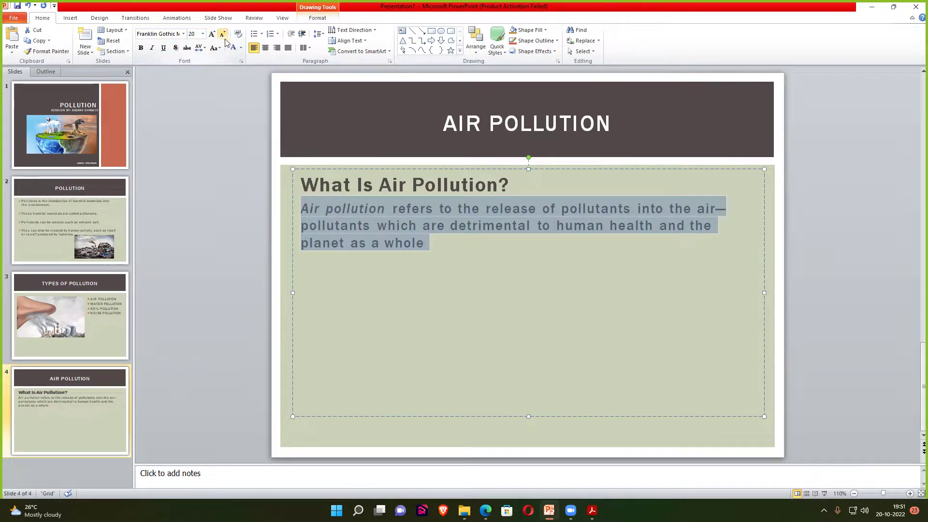
pyautogui.click(253, 265)
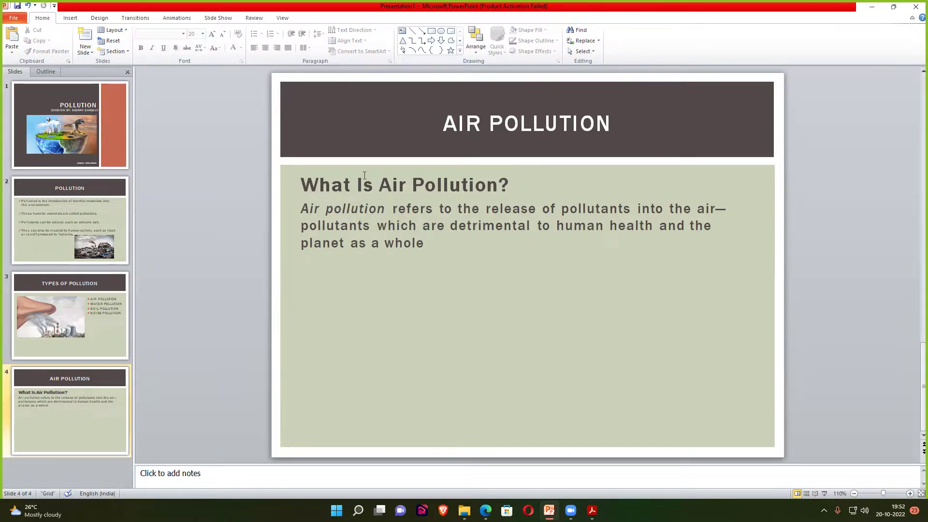
pyautogui.hotkey('alt', 'Tab')
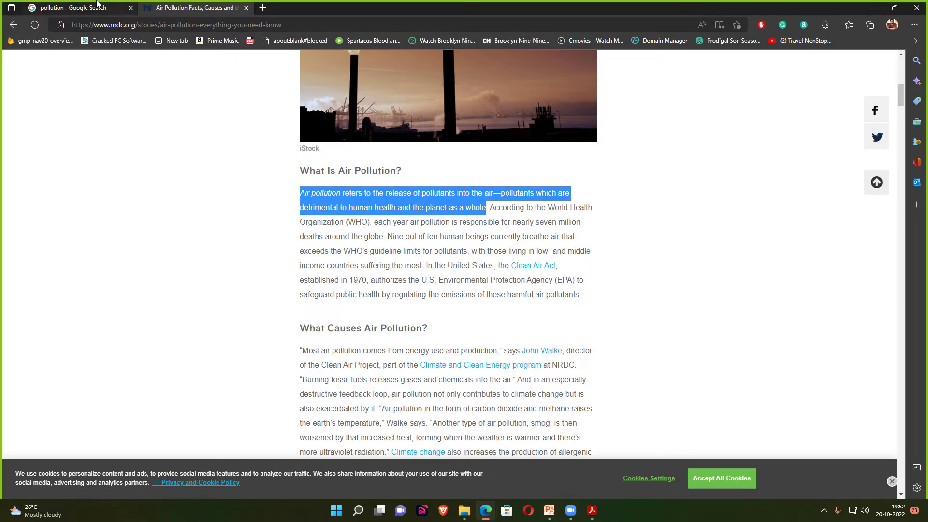
pyautogui.click(97, 4)
# Search Google Images for 'pollution air' and copy the IQAir smoky factory photo
pyautogui.click(141, 64)
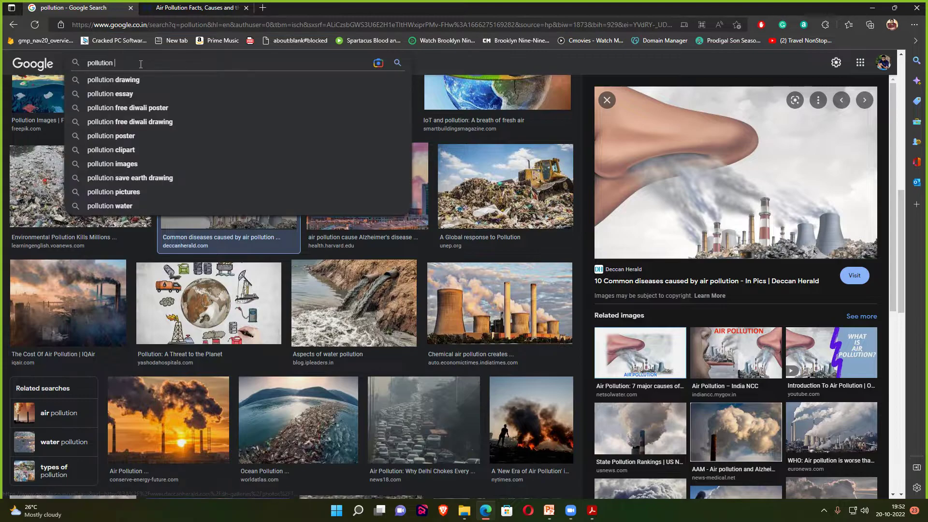
pyautogui.write('air')
pyautogui.press('Return')
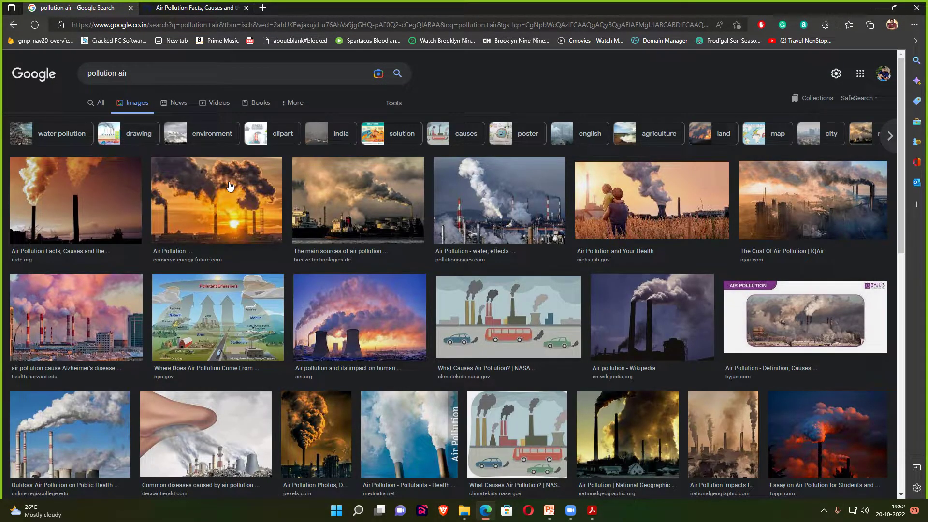
pyautogui.click(639, 193)
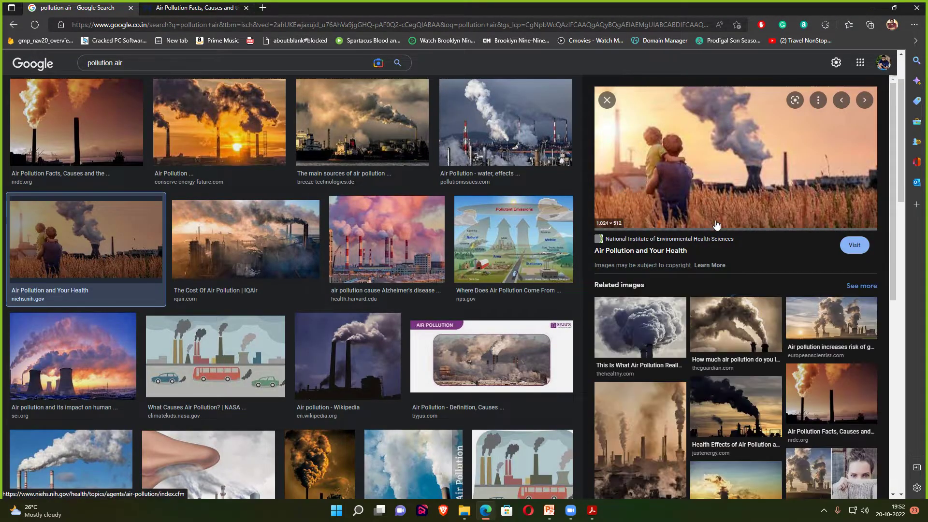
pyautogui.click(502, 126)
pyautogui.click(363, 125)
pyautogui.click(307, 213)
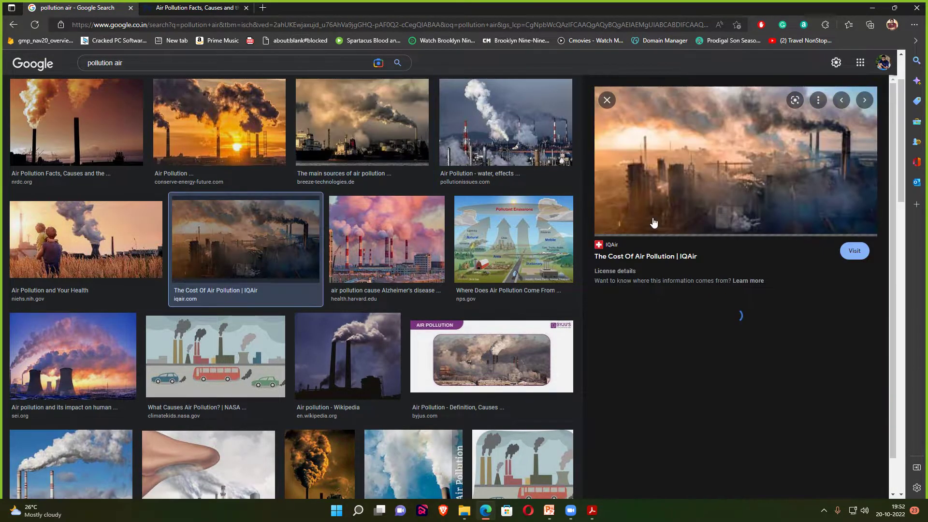
pyautogui.rightClick(702, 135)
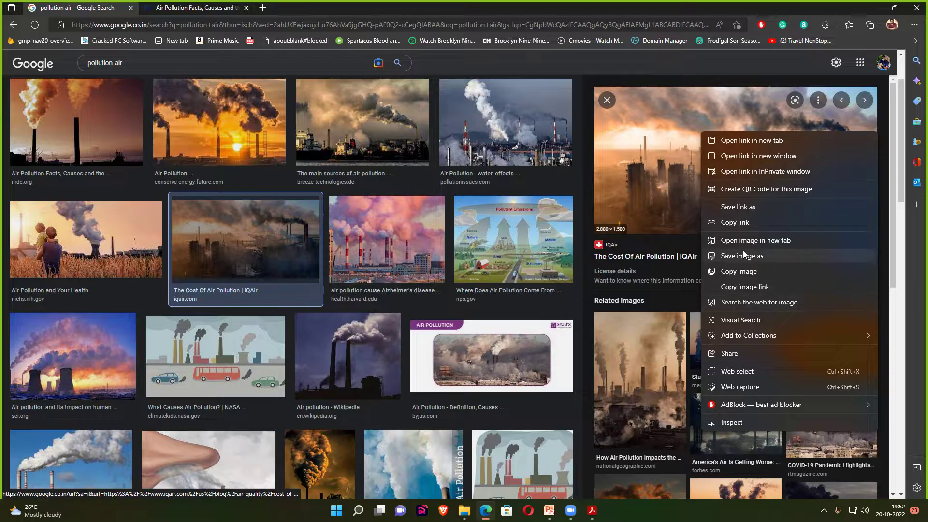
pyautogui.click(738, 268)
pyautogui.hotkey('alt', 'Tab')
pyautogui.hotkey('alt', 'Tab')
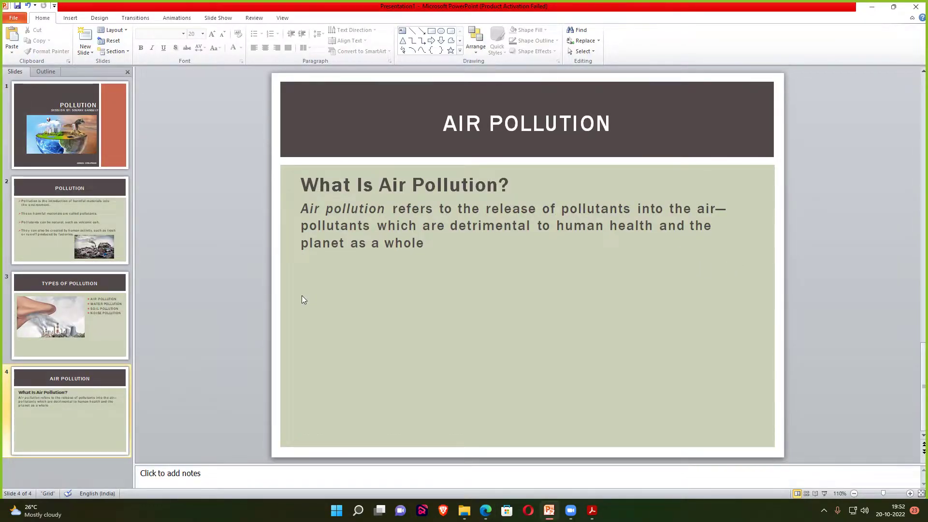
# Paste the factory smoke photo onto slide 4, then resize and position it beneath the definition
pyautogui.hotkey('ctrl', 'v')
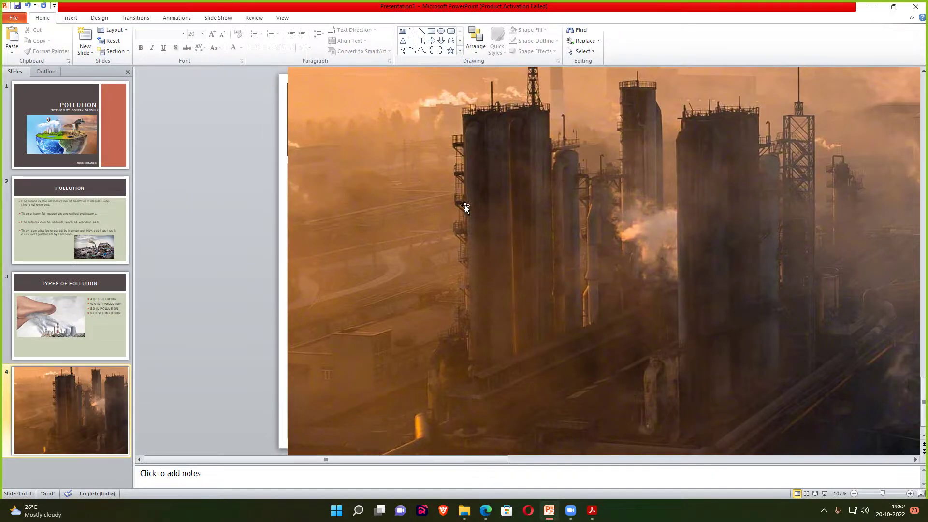
pyautogui.click(410, 184)
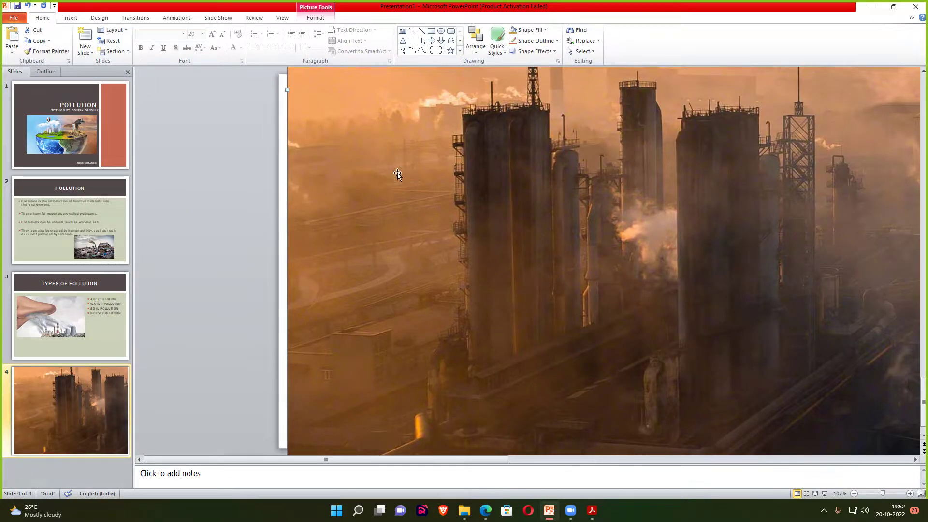
pyautogui.moveTo(397, 172); pyautogui.dragTo(352, 39)
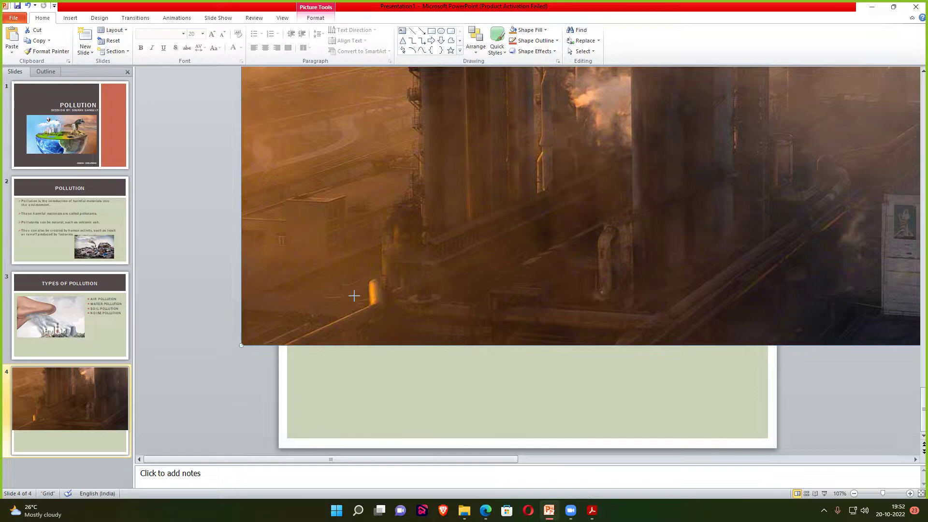
pyautogui.moveTo(354, 295)
pyautogui.mouseDown()
pyautogui.moveTo(338, 416)
pyautogui.moveTo(828, 170)
pyautogui.mouseUp()
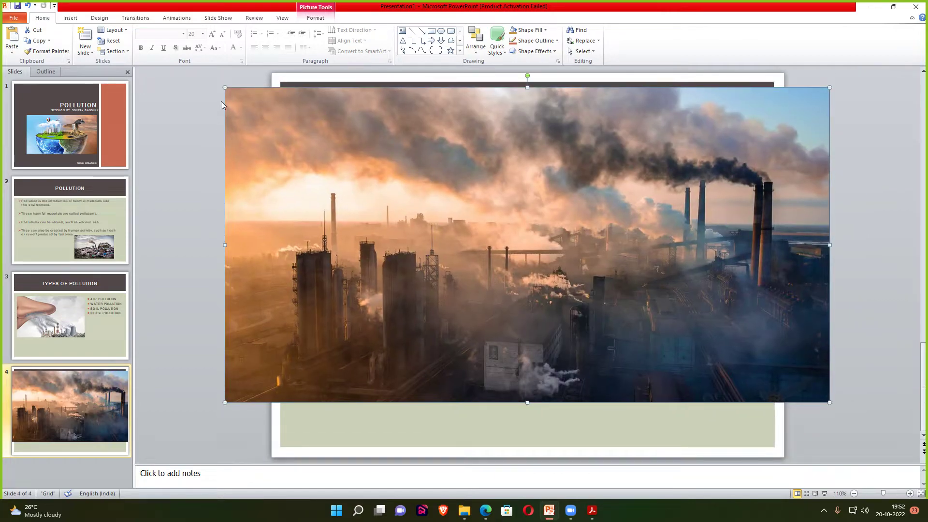
pyautogui.moveTo(225, 87); pyautogui.dragTo(580, 272)
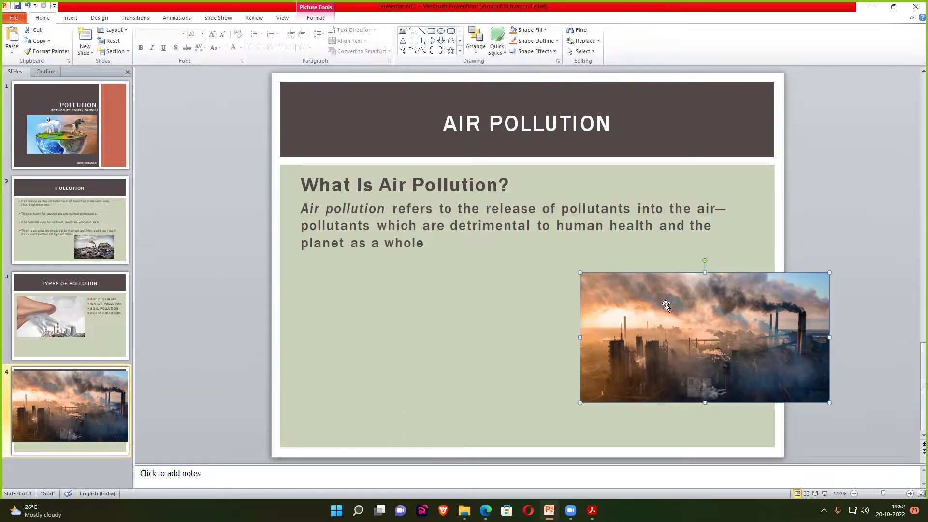
pyautogui.moveTo(666, 304); pyautogui.dragTo(619, 303)
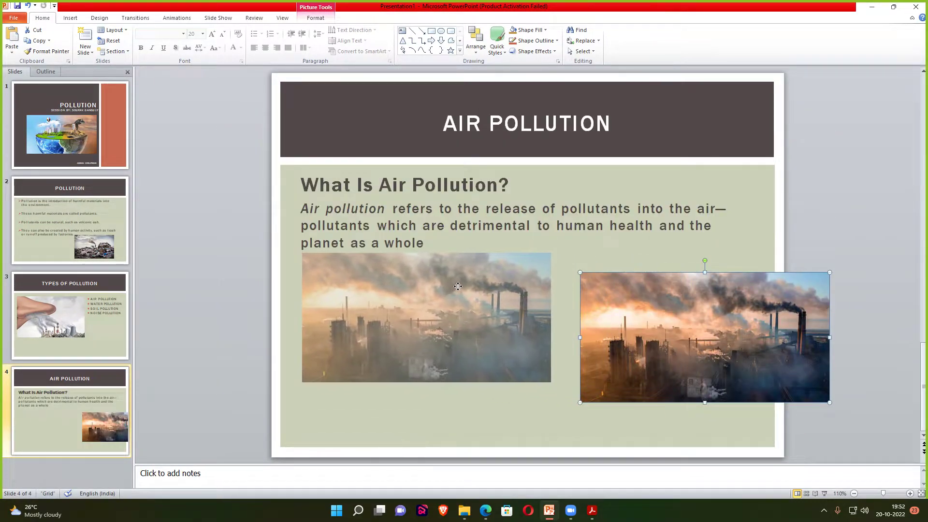
pyautogui.moveTo(481, 289); pyautogui.dragTo(456, 285)
pyautogui.moveTo(553, 383); pyautogui.dragTo(659, 406)
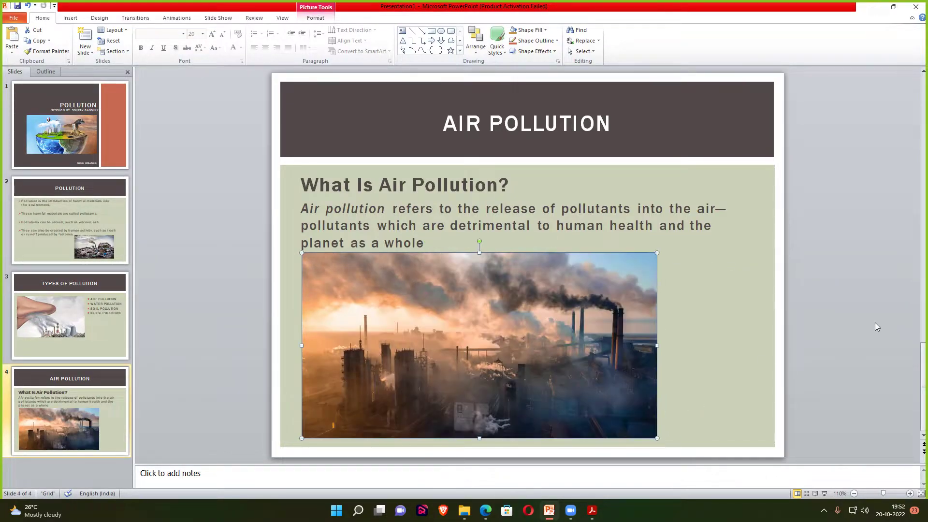
pyautogui.click(877, 327)
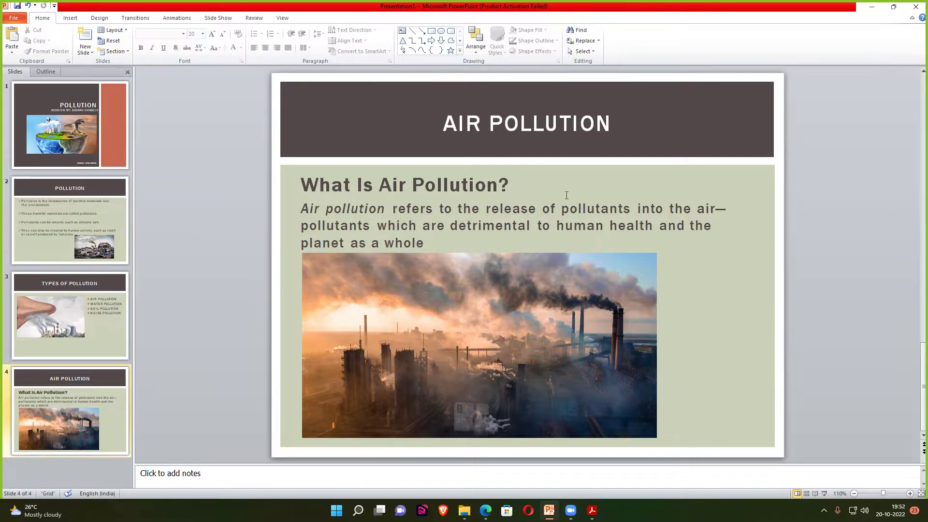
# Color the 'What Is Air Pollution?' heading red using Font Color
pyautogui.moveTo(507, 183); pyautogui.dragTo(213, 177)
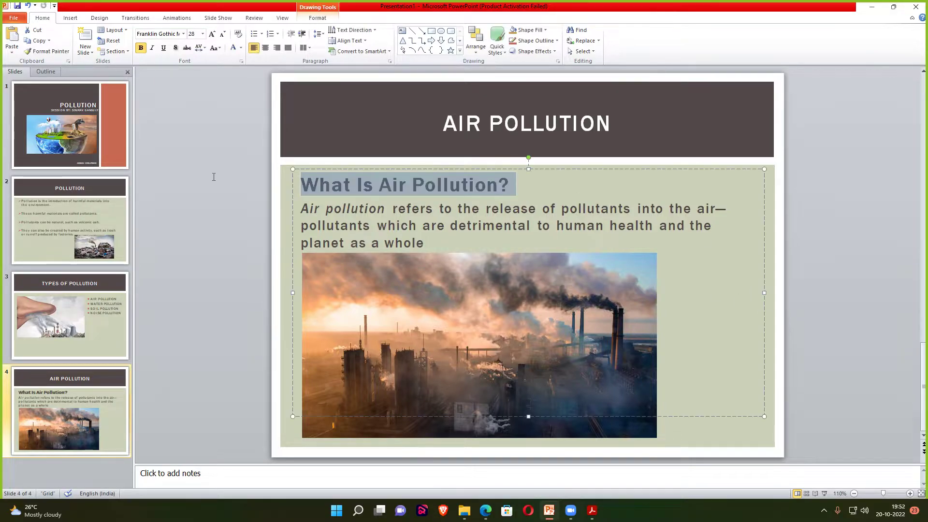
pyautogui.click(240, 47)
pyautogui.click(240, 118)
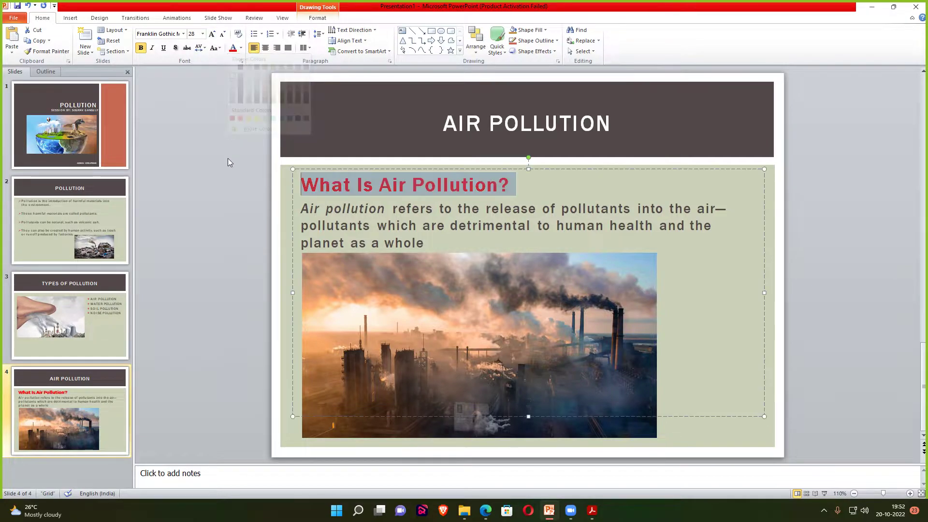
pyautogui.click(228, 158)
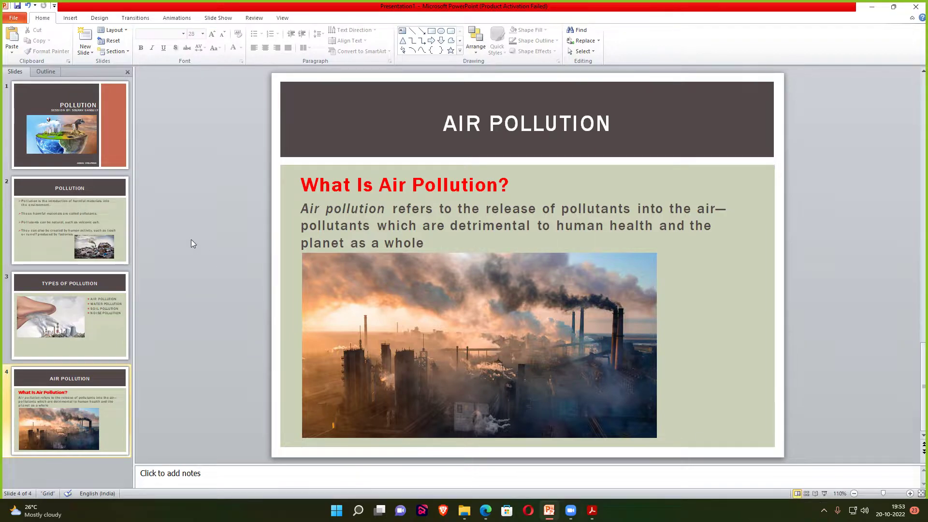
pyautogui.click(83, 458)
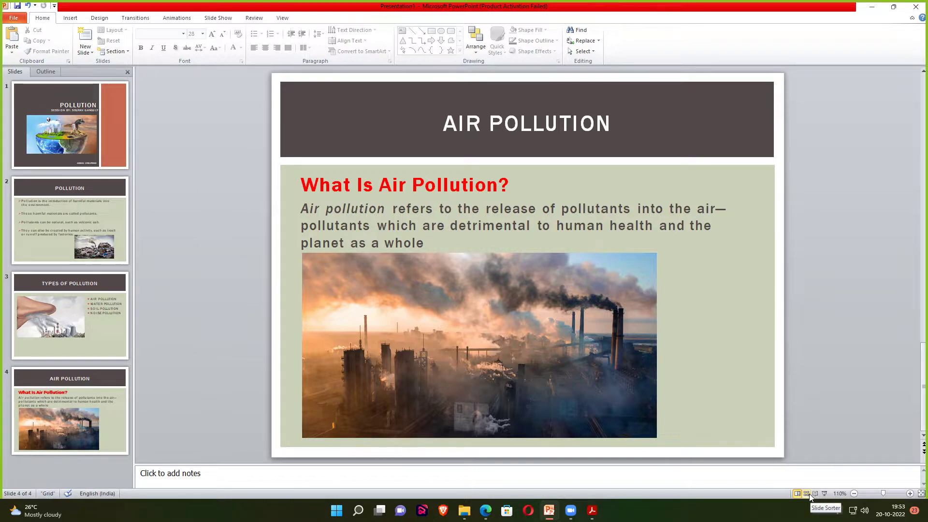
# In Slide Sorter, move the AIR POLLUTION slide around and back to the end
pyautogui.click(283, 17)
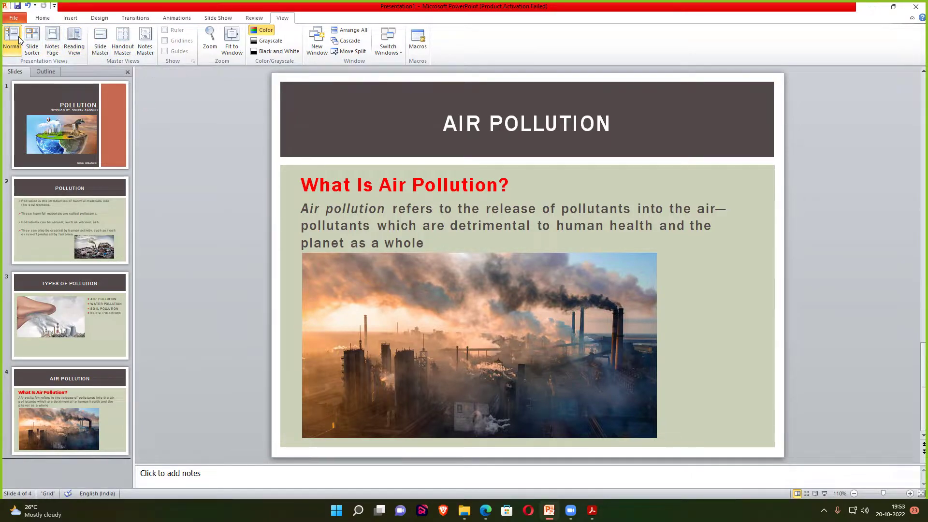
pyautogui.click(35, 33)
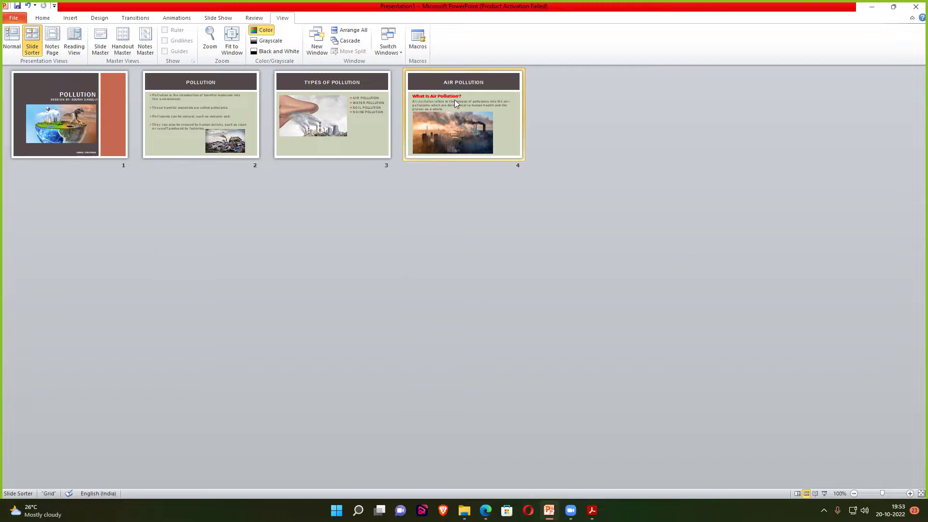
pyautogui.moveTo(455, 101); pyautogui.dragTo(265, 166)
pyautogui.moveTo(226, 99)
pyautogui.mouseDown()
pyautogui.moveTo(512, 116)
pyautogui.moveTo(262, 124)
pyautogui.mouseUp()
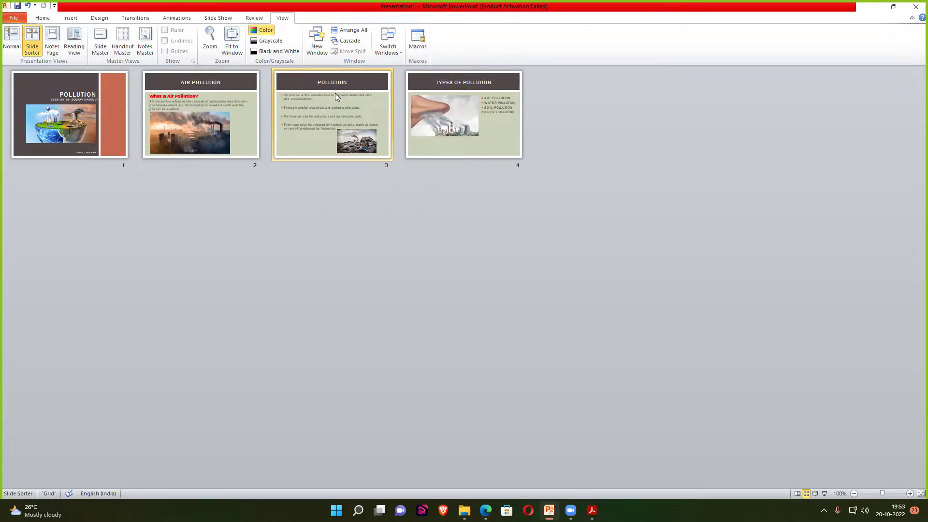
pyautogui.moveTo(335, 93); pyautogui.dragTo(290, 98)
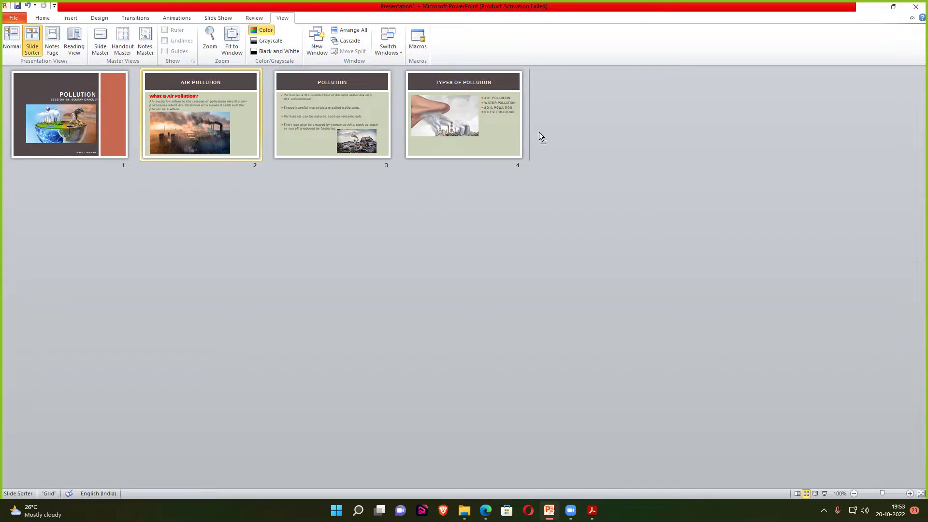
pyautogui.moveTo(198, 102); pyautogui.dragTo(545, 104)
pyautogui.click(523, 297)
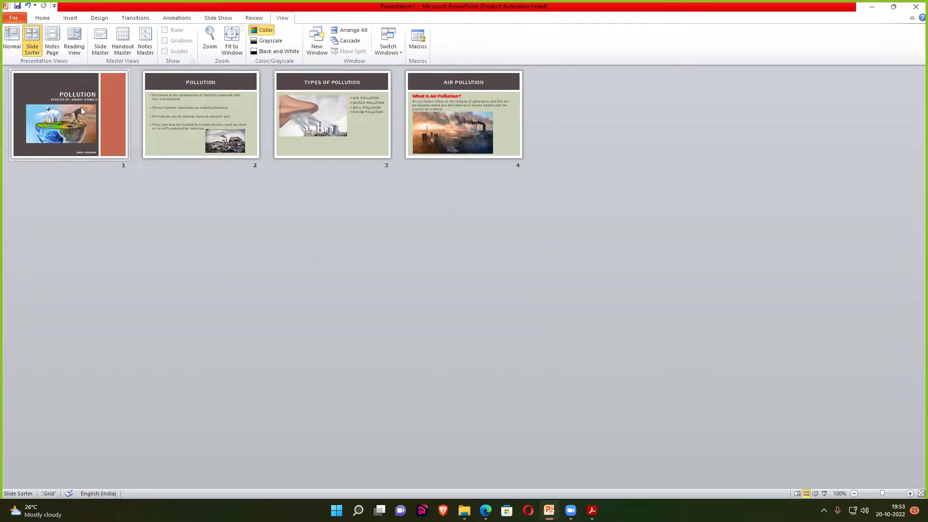
# Switch through Normal and Slide Sorter views, ending in Notes Page view
pyautogui.click(11, 40)
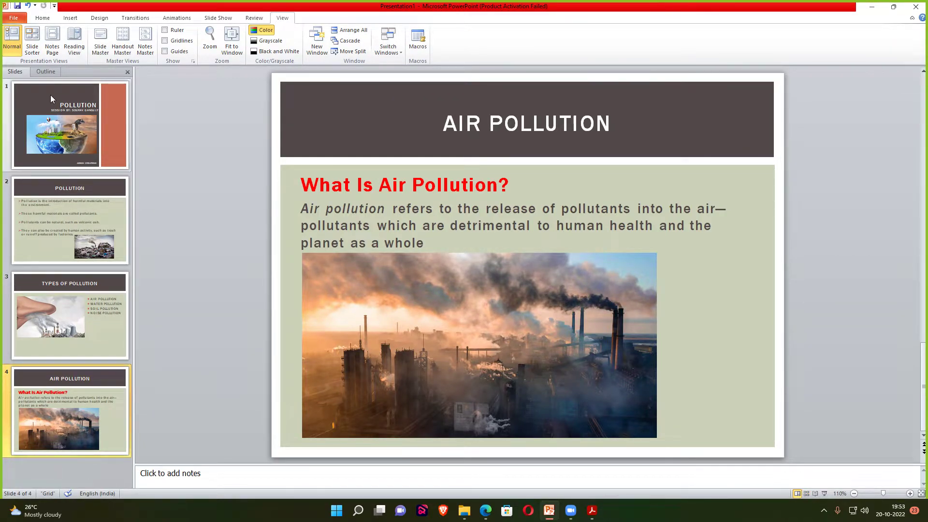
pyautogui.click(32, 39)
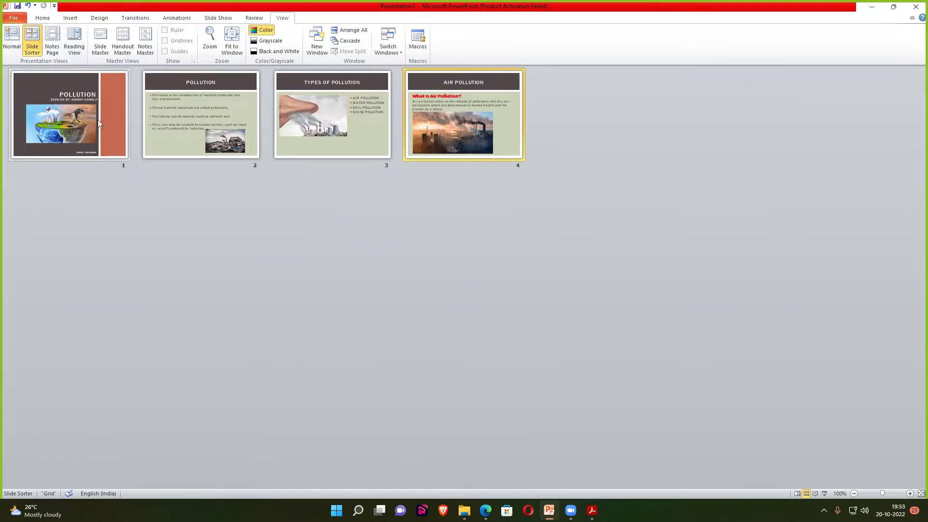
pyautogui.click(52, 39)
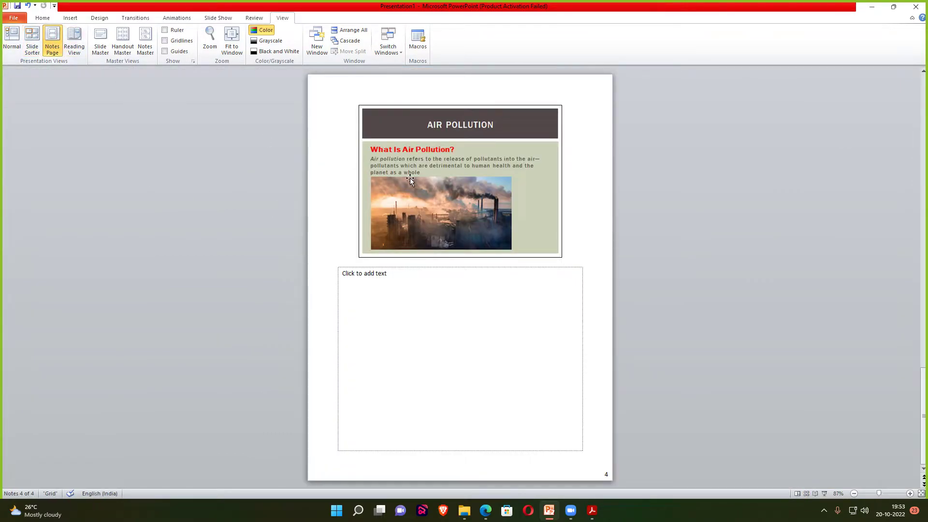
pyautogui.scroll(1, 625, 233)
pyautogui.scroll(1, 417, 202)
pyautogui.click(72, 39)
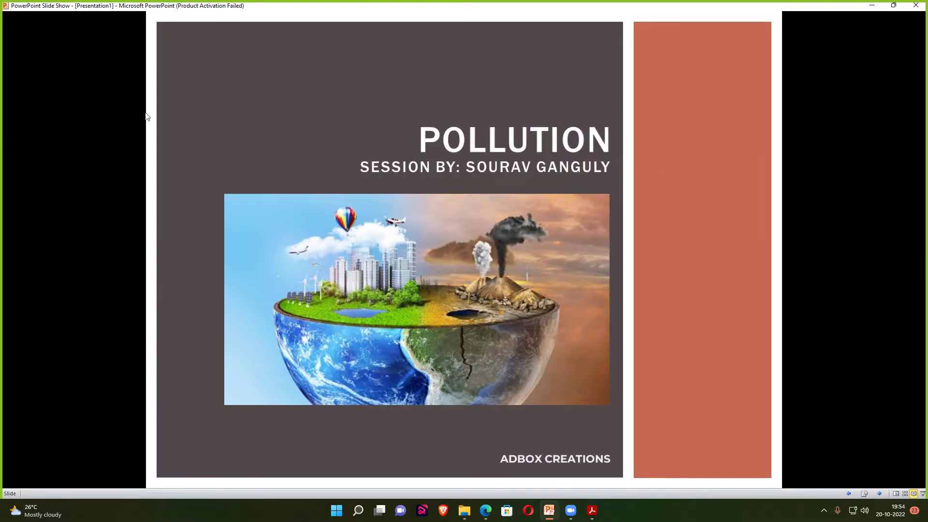
pyautogui.click(874, 300)
pyautogui.press('Left')
pyautogui.click(880, 493)
pyautogui.click(811, 353)
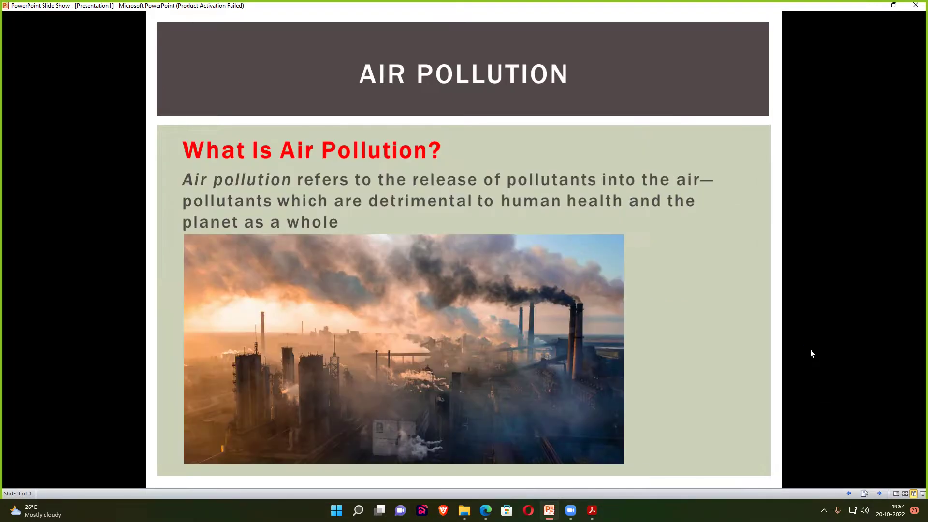
pyautogui.click(811, 354)
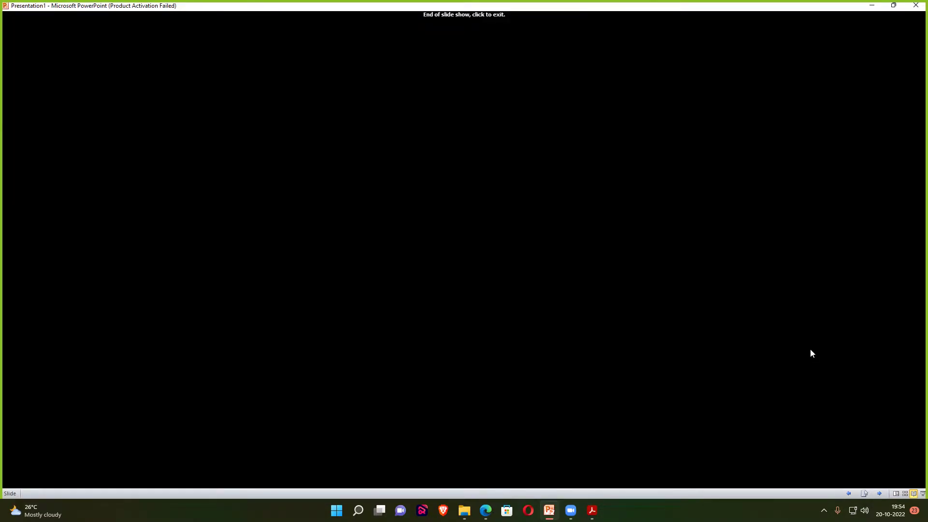
pyautogui.click(811, 353)
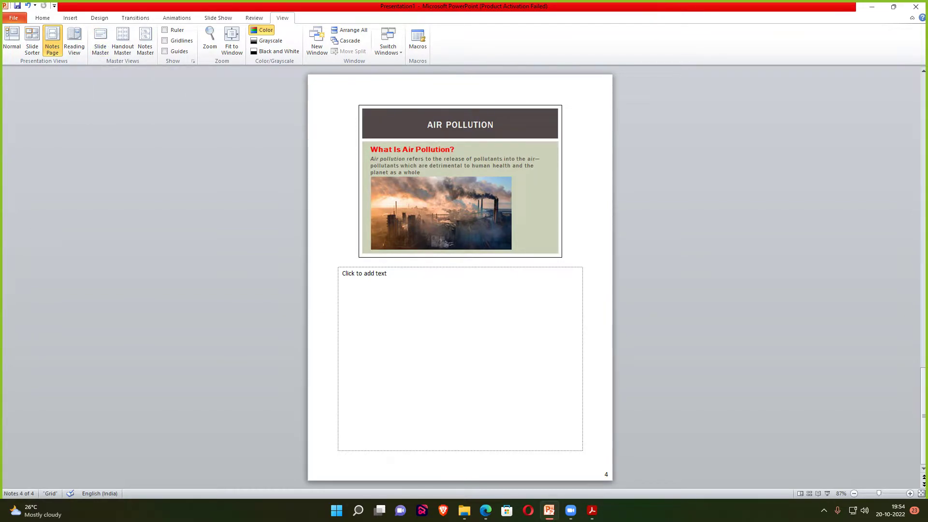
# Browse the Slide Master layout thumbnails, then return to Normal view
pyautogui.click(110, 41)
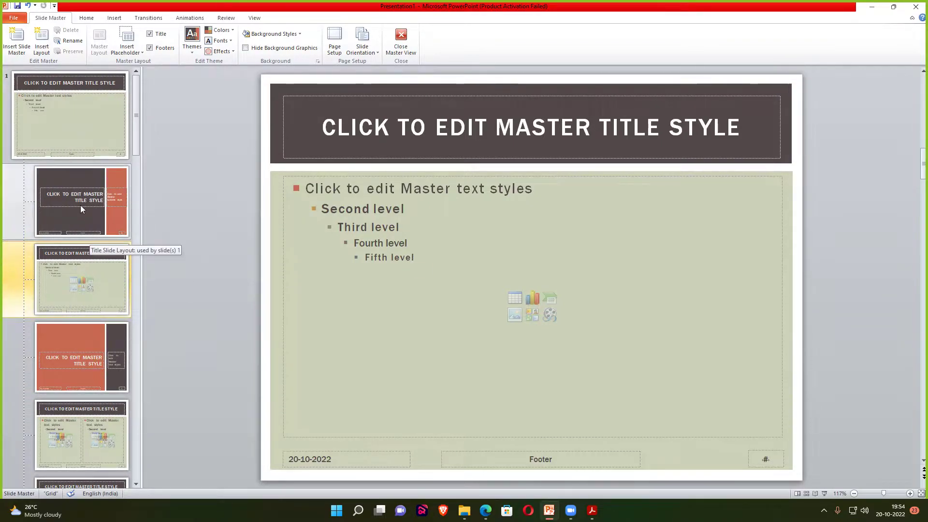
pyautogui.scroll(-3, 95, 307)
pyautogui.scroll(-1, 96, 307)
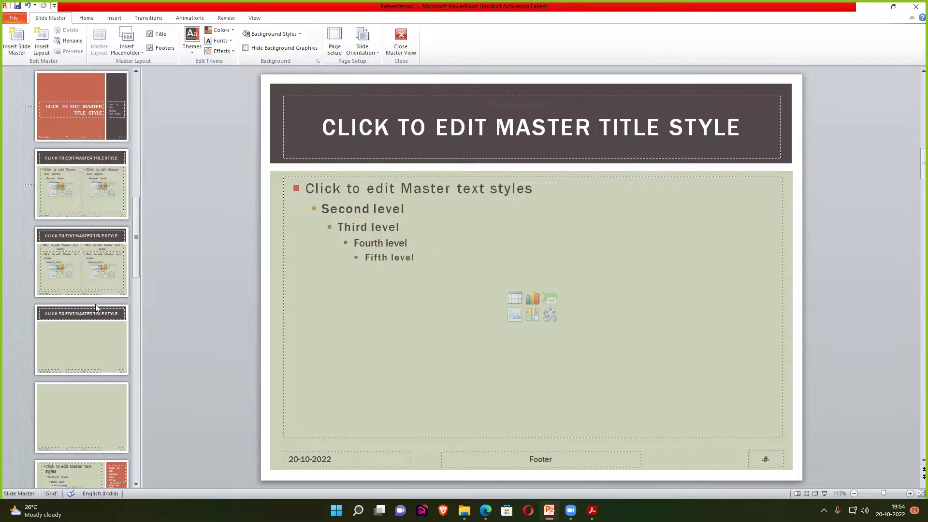
pyautogui.scroll(2, 95, 307)
pyautogui.scroll(-5, 95, 303)
pyautogui.scroll(3, 94, 304)
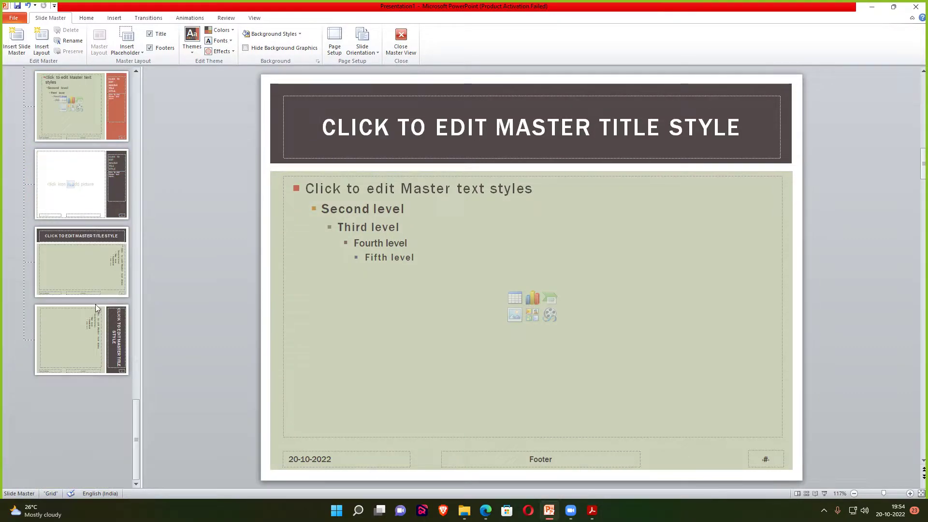
pyautogui.scroll(1, 94, 304)
pyautogui.scroll(2, 95, 304)
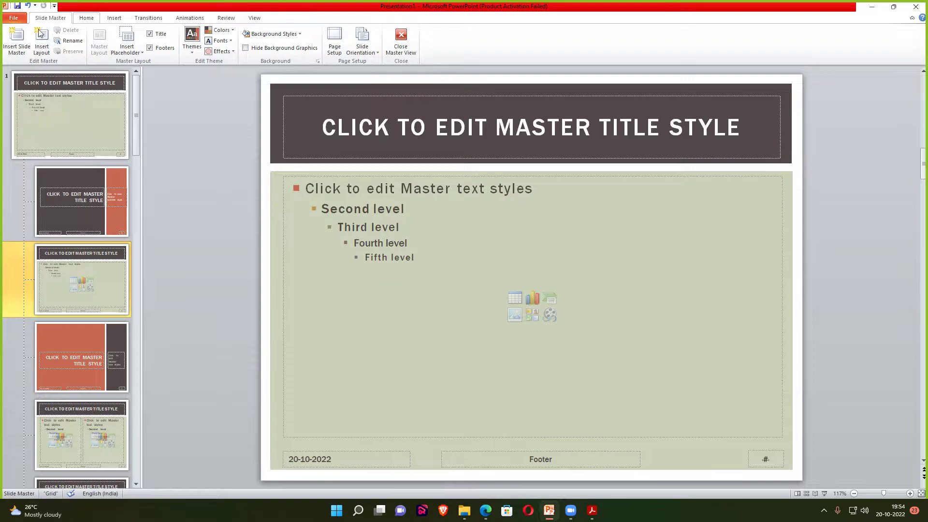
pyautogui.click(255, 18)
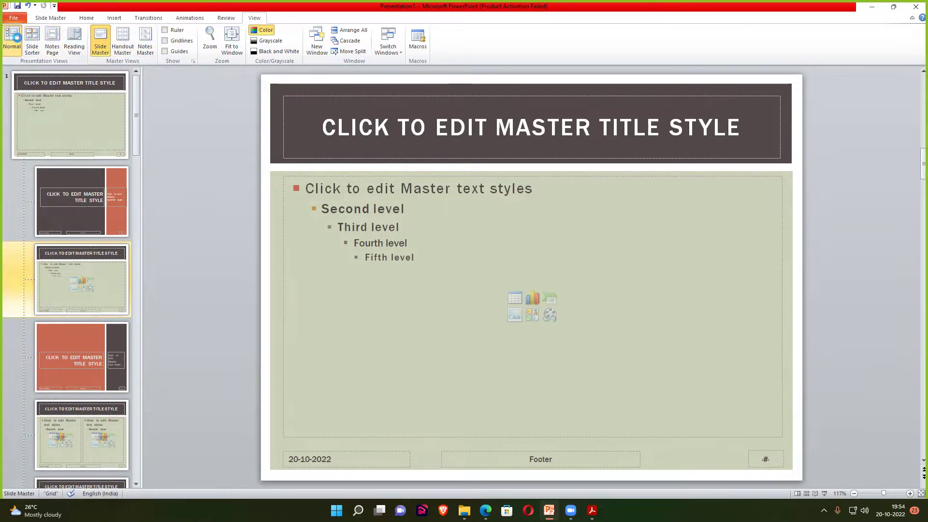
pyautogui.click(12, 39)
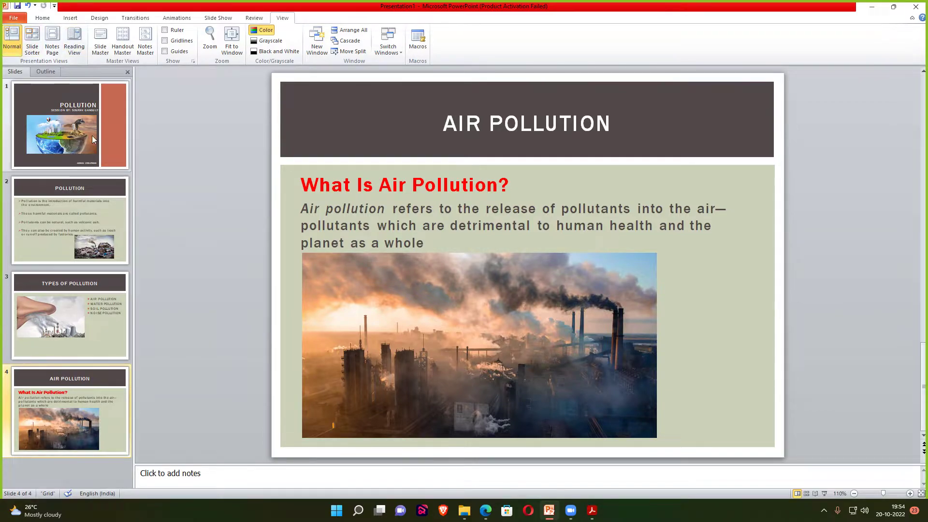
# Preview the six-slide handout master layout, then return to Normal view via Slide Sorter
pyautogui.click(123, 40)
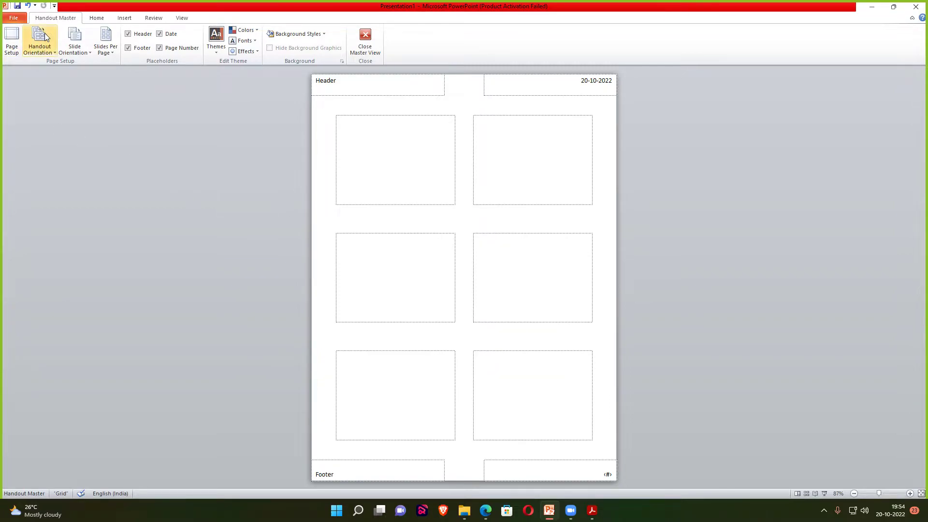
pyautogui.click(182, 18)
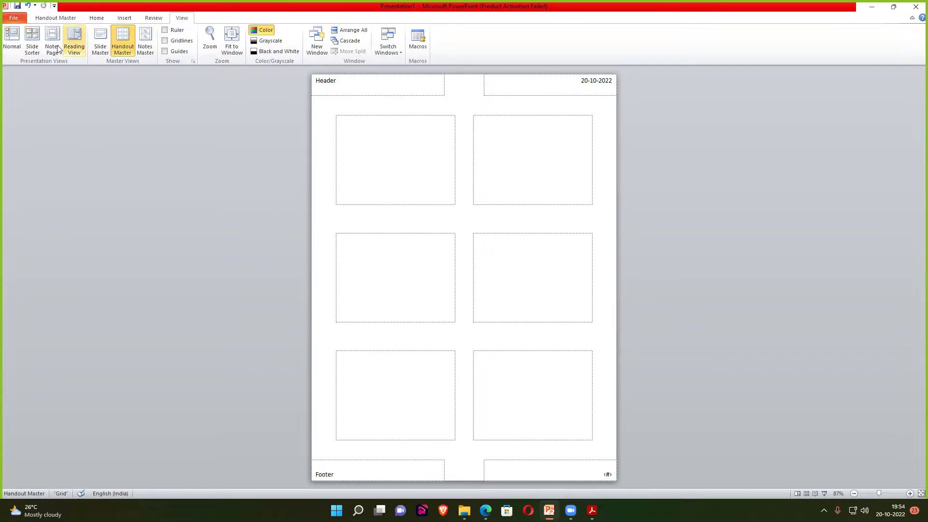
pyautogui.click(25, 43)
pyautogui.click(11, 39)
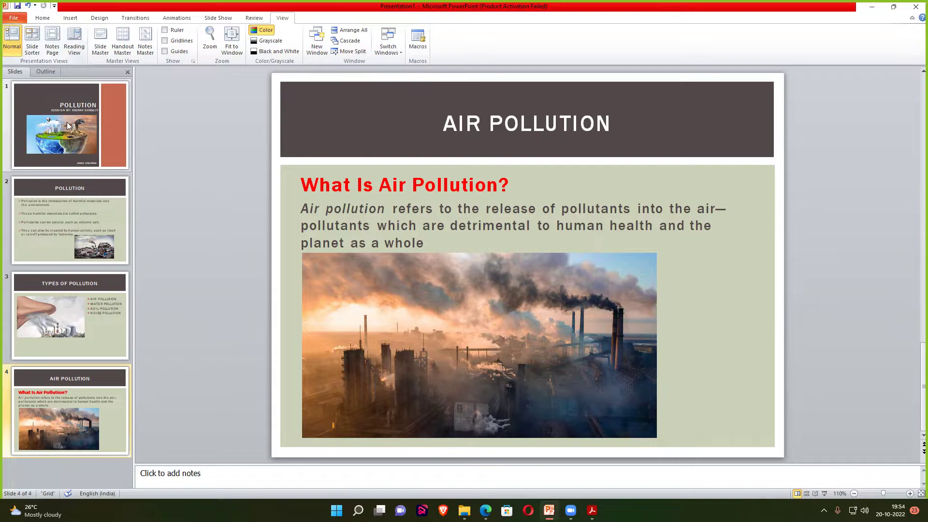
# Select all four slides, revisit the handout master, then switch to the Notes Master
pyautogui.click(70, 126)
pyautogui.keyDown('shift'); pyautogui.click(89, 396); pyautogui.keyUp('shift')
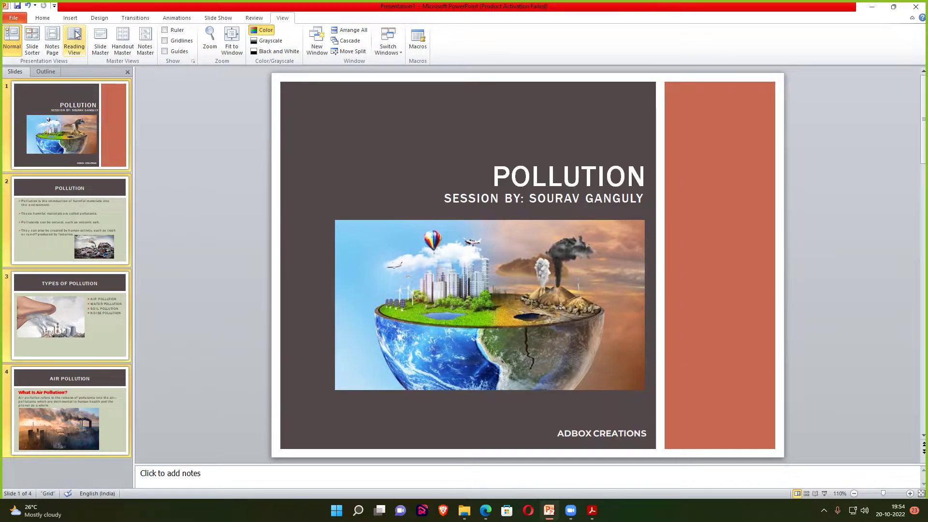
pyautogui.click(122, 33)
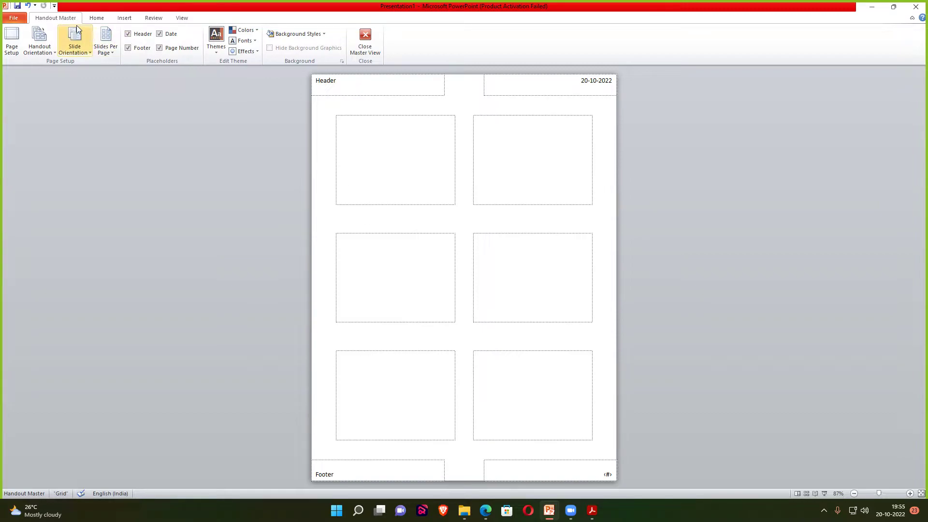
pyautogui.click(182, 18)
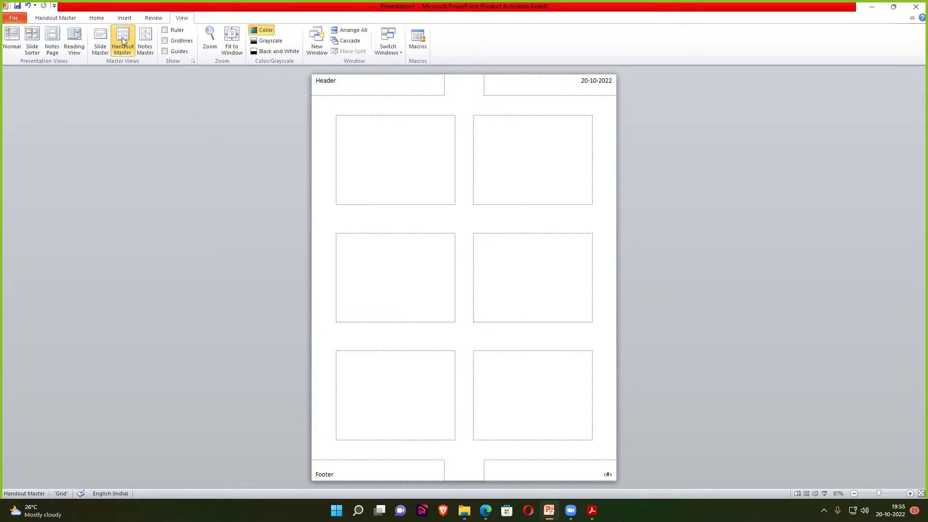
pyautogui.click(154, 40)
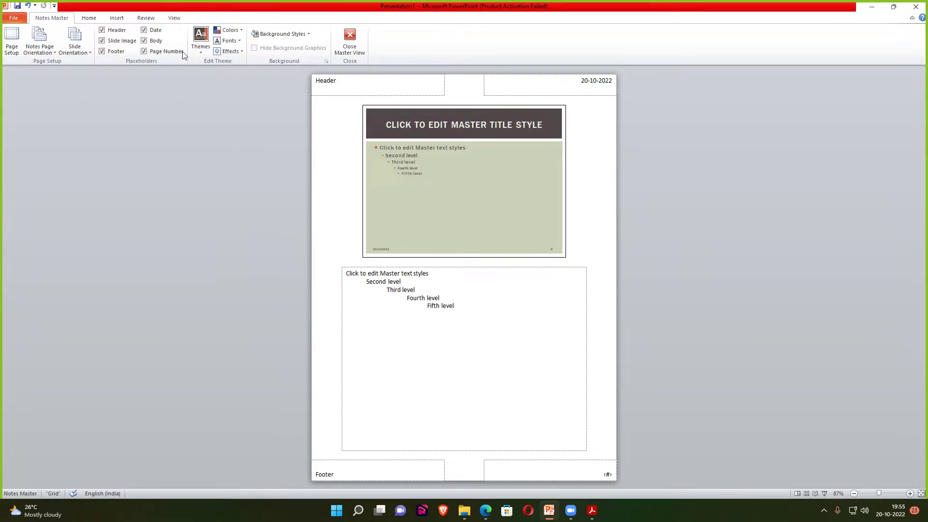
# Play the deck as a slide show through the last slide, then return to Normal view
pyautogui.click(174, 18)
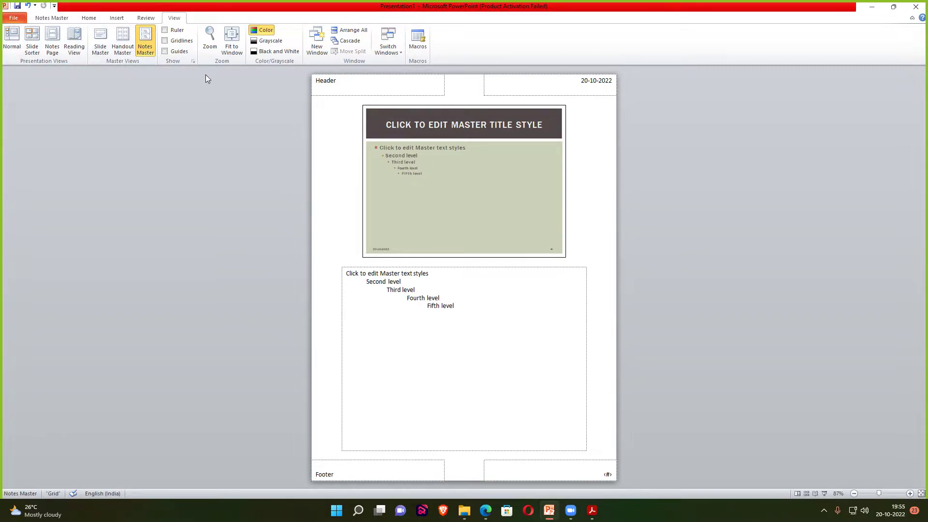
pyautogui.click(825, 494)
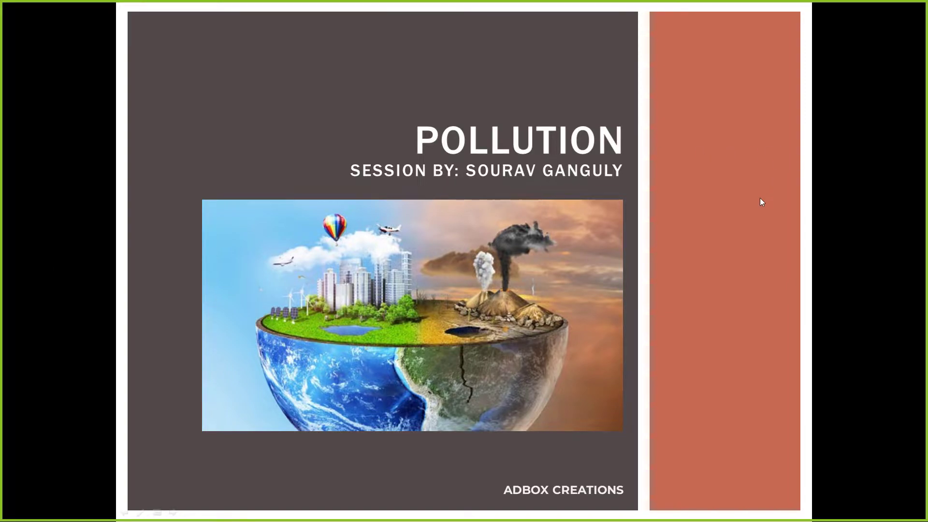
pyautogui.click(758, 156)
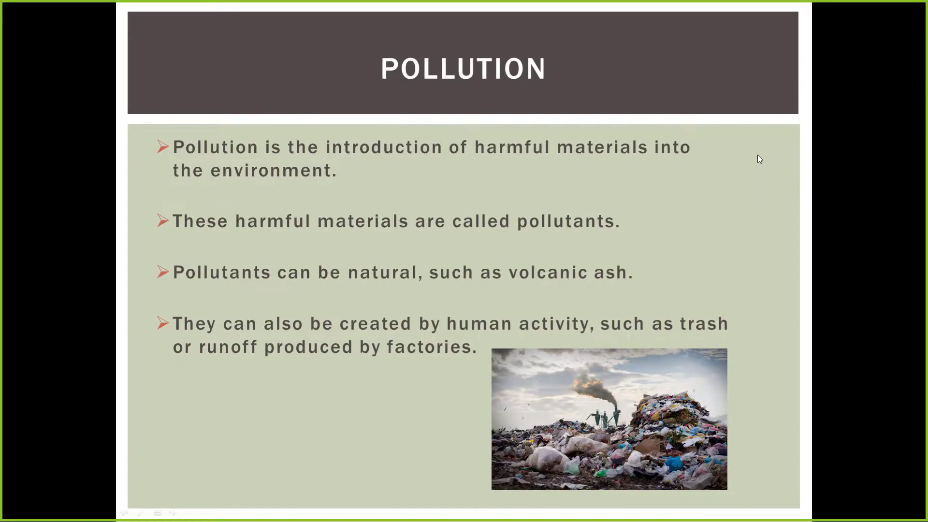
pyautogui.click(758, 156)
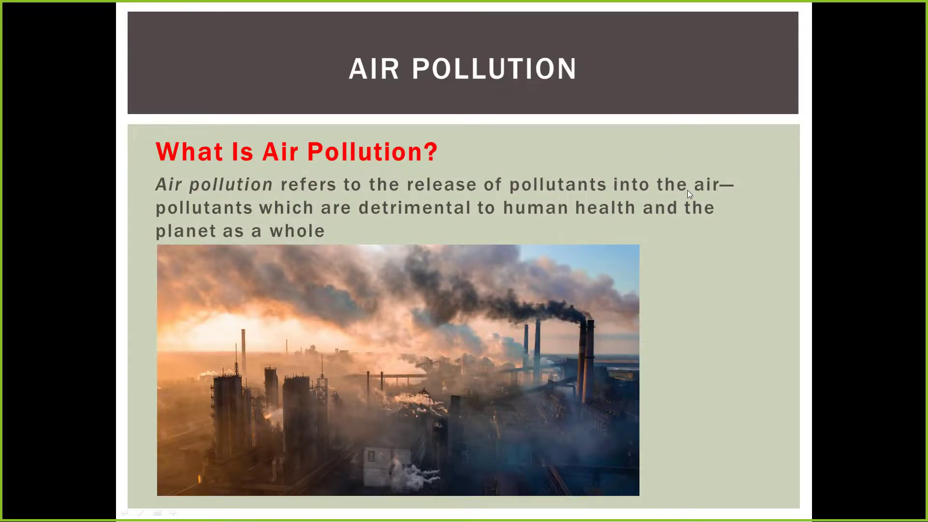
pyautogui.click(688, 191)
pyautogui.click(687, 191)
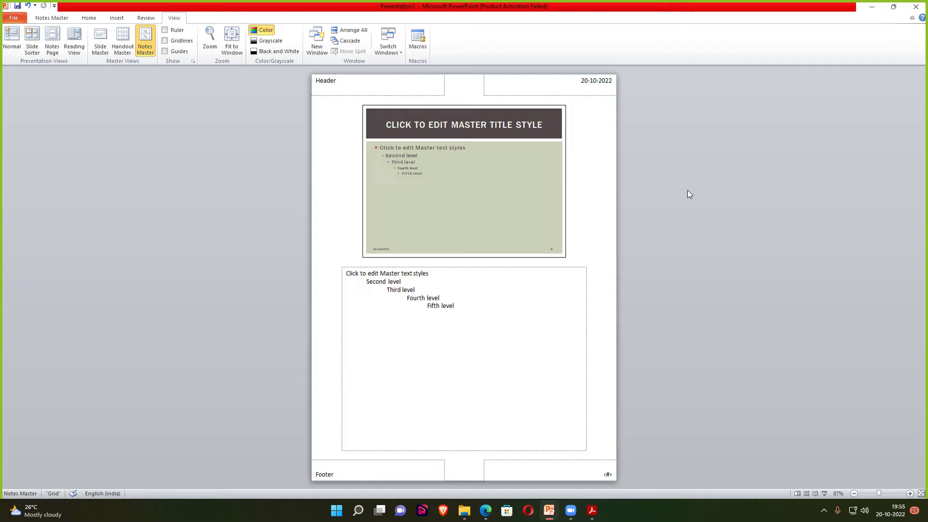
pyautogui.click(12, 39)
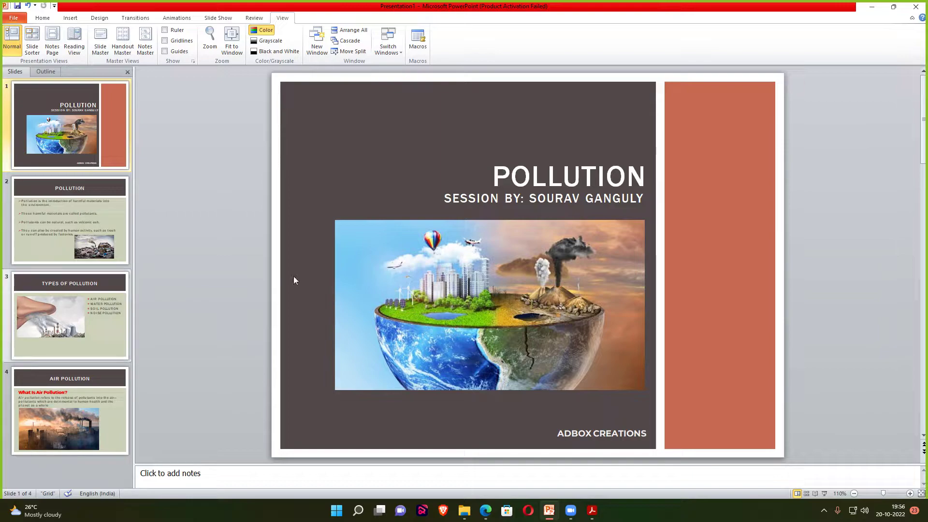
# Add a new slide after slide 4 and title it POLLUTION STATISTICS
pyautogui.scroll(-1, 169, 274)
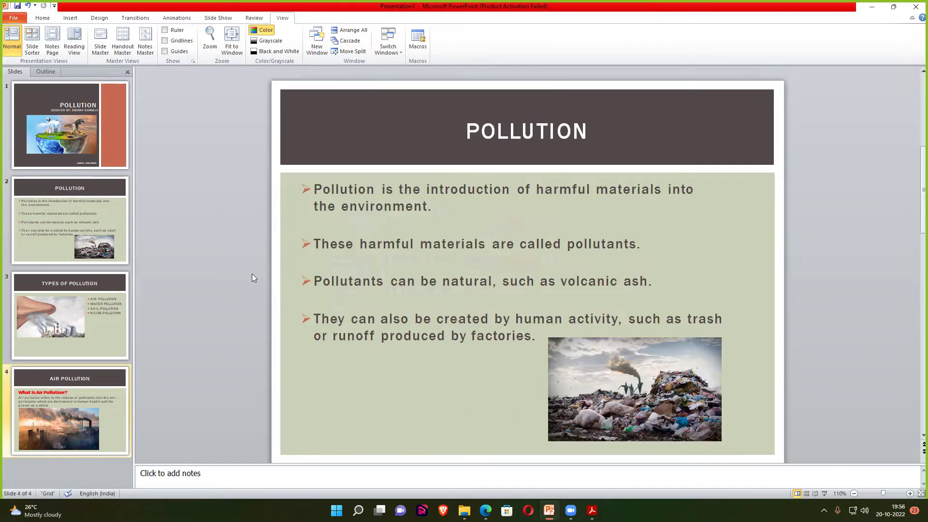
pyautogui.scroll(1, 252, 278)
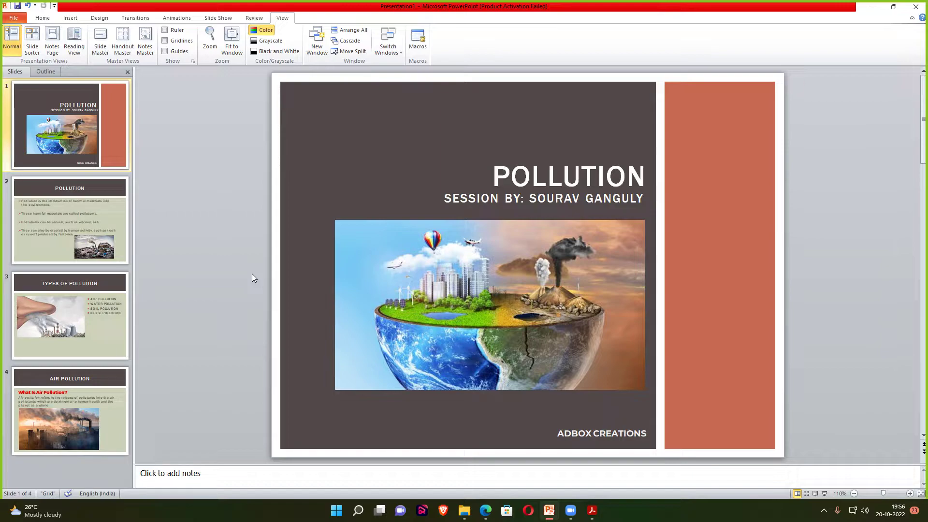
pyautogui.click(92, 473)
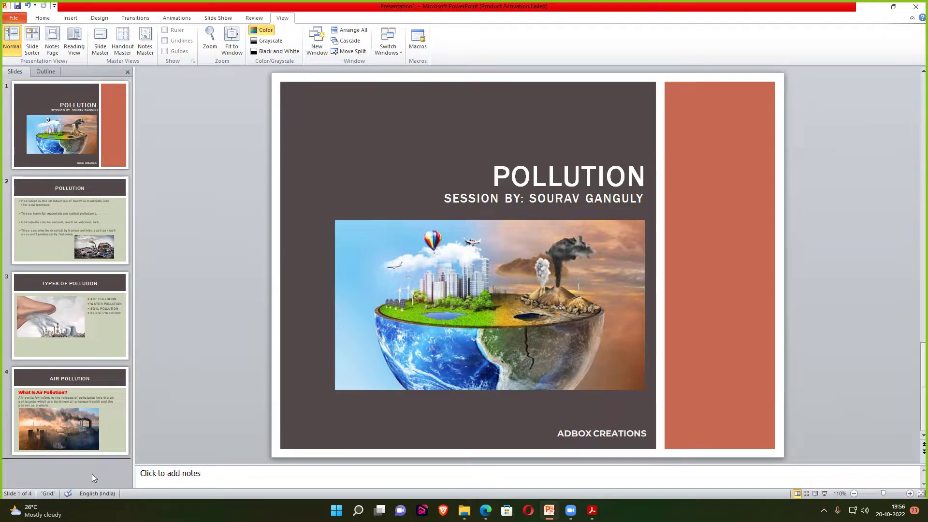
pyautogui.rightClick(92, 474)
pyautogui.click(119, 458)
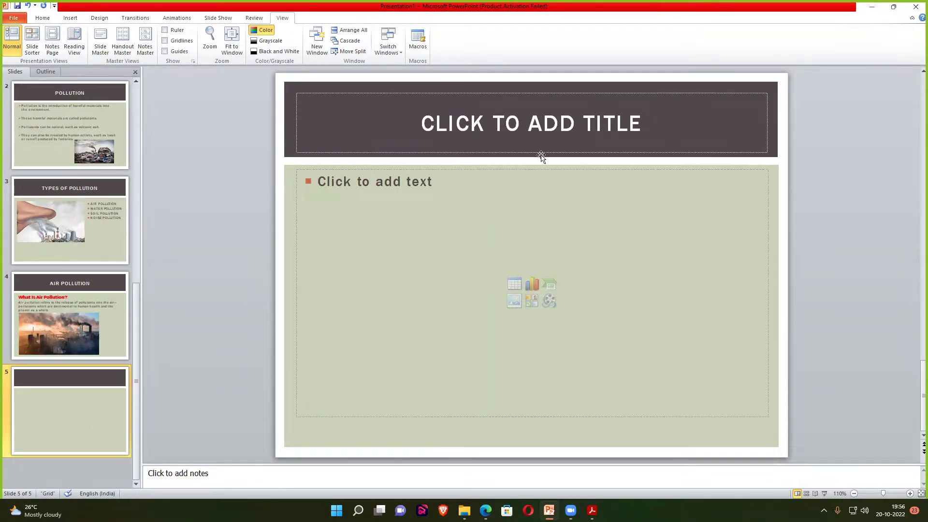
pyautogui.click(530, 129)
pyautogui.write('PO')
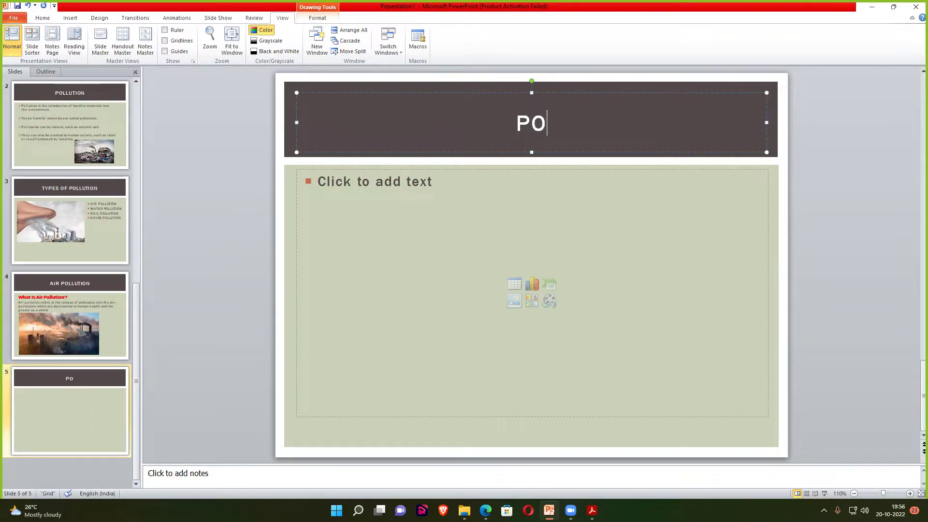
pyautogui.write('LLUTIO')
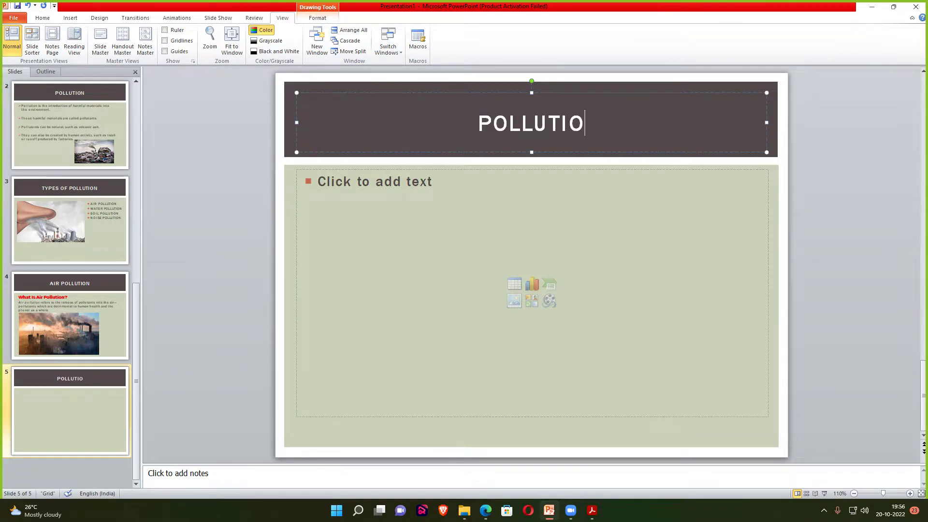
pyautogui.write('N STAT')
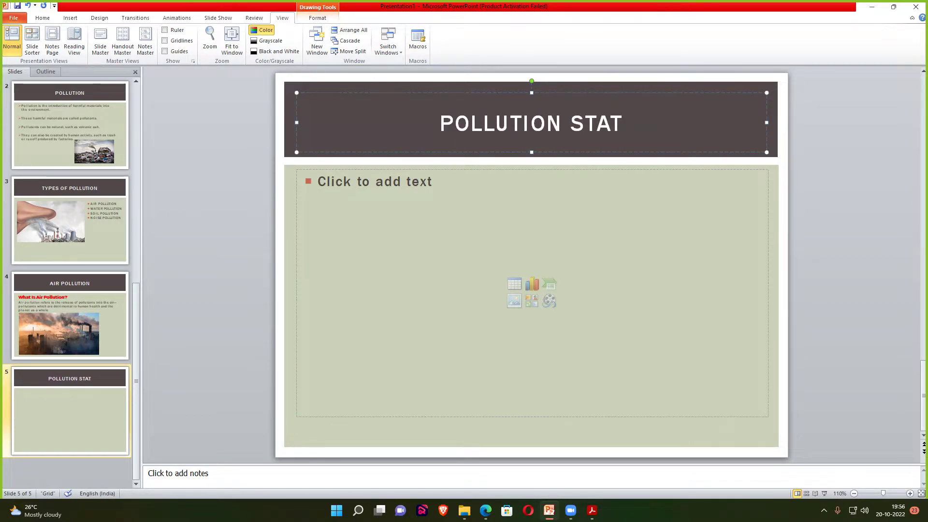
pyautogui.write('ISTICS')
pyautogui.press('Return')
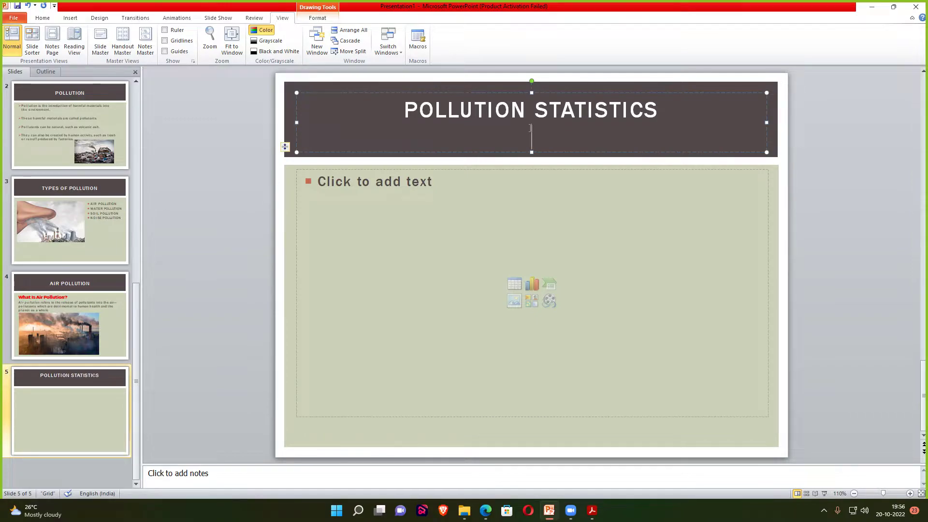
pyautogui.press('BackSpace')
pyautogui.click(269, 216)
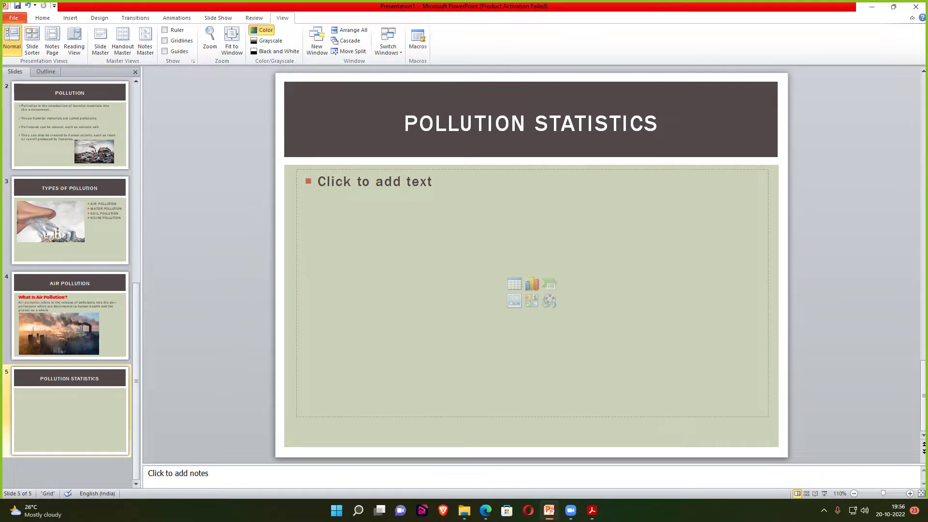
# Open the Insert Chart dialog and browse the line, pie, bar and area chart types
pyautogui.click(75, 19)
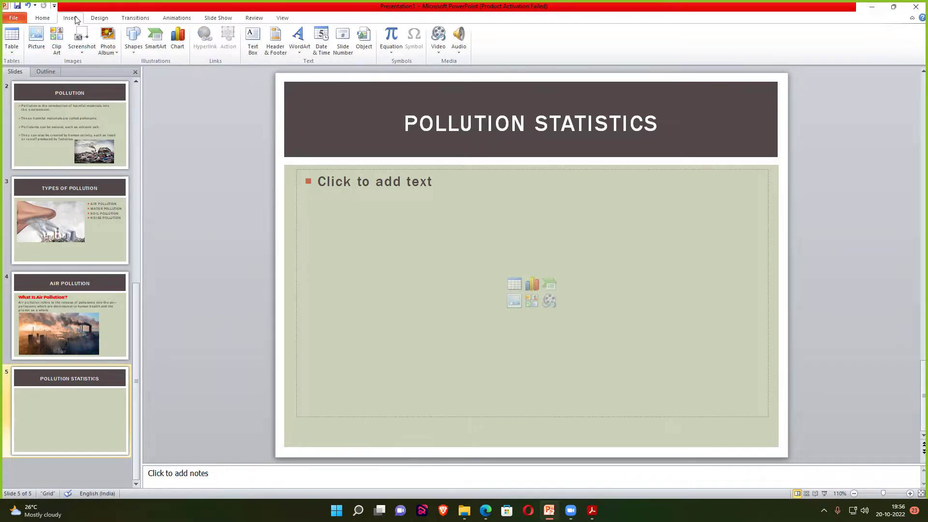
pyautogui.click(180, 48)
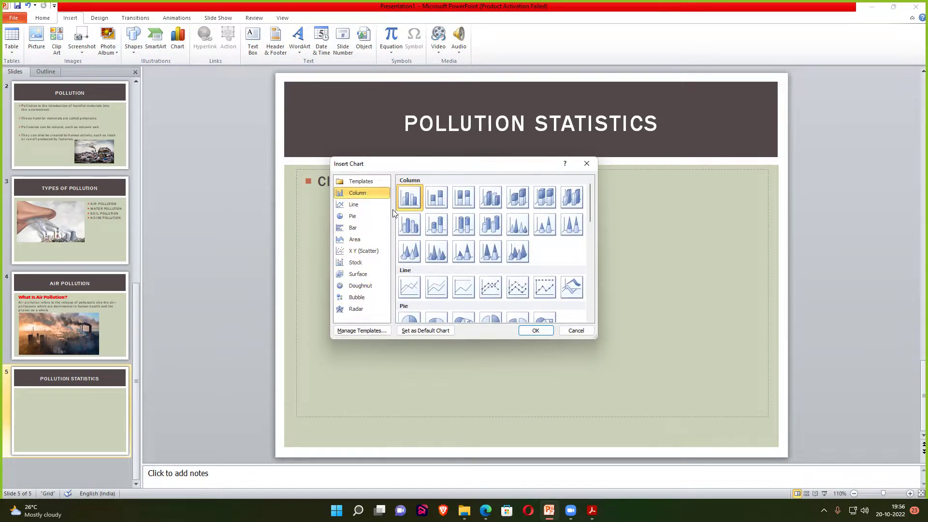
pyautogui.click(354, 205)
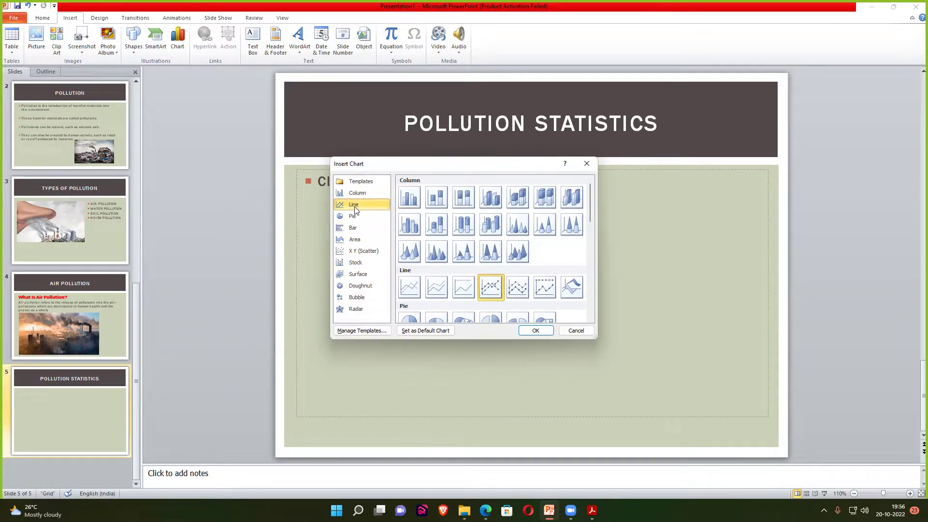
pyautogui.click(359, 218)
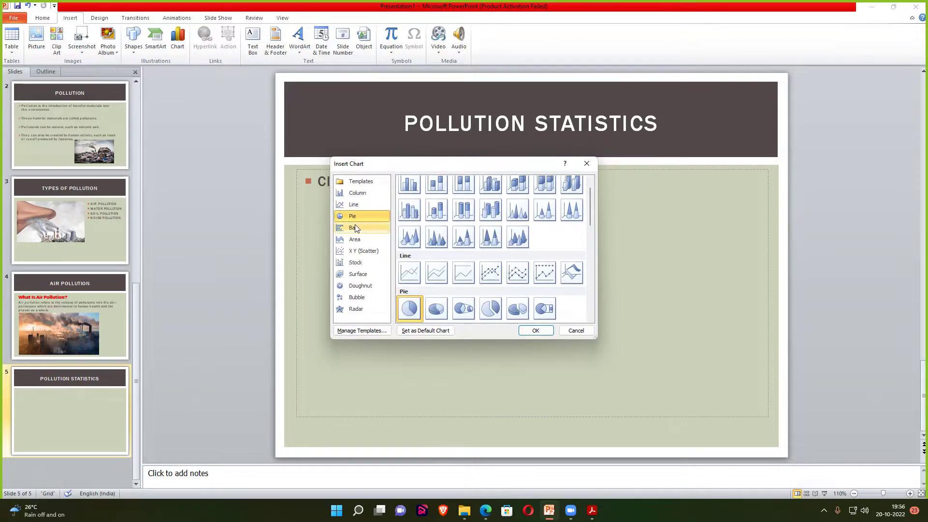
pyautogui.click(357, 228)
pyautogui.click(364, 240)
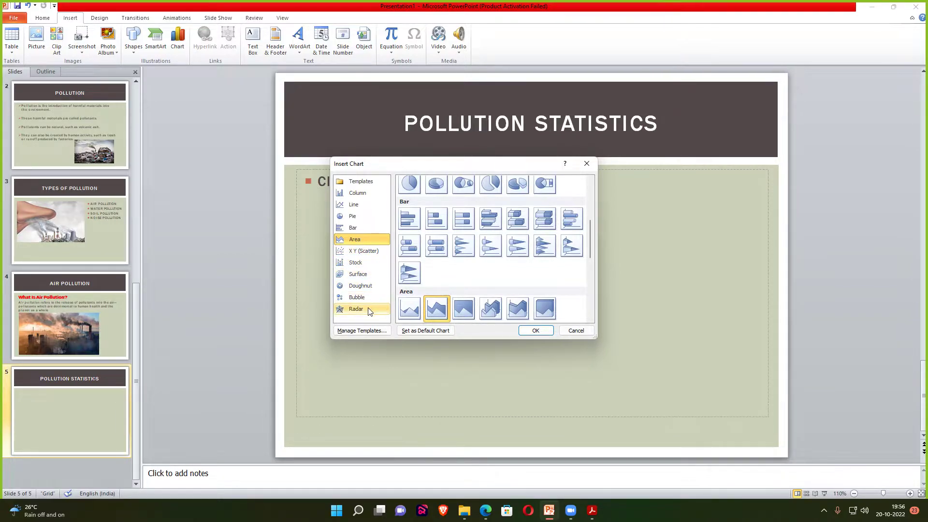
# Insert a plain Clustered Column chart on the slide
pyautogui.click(366, 194)
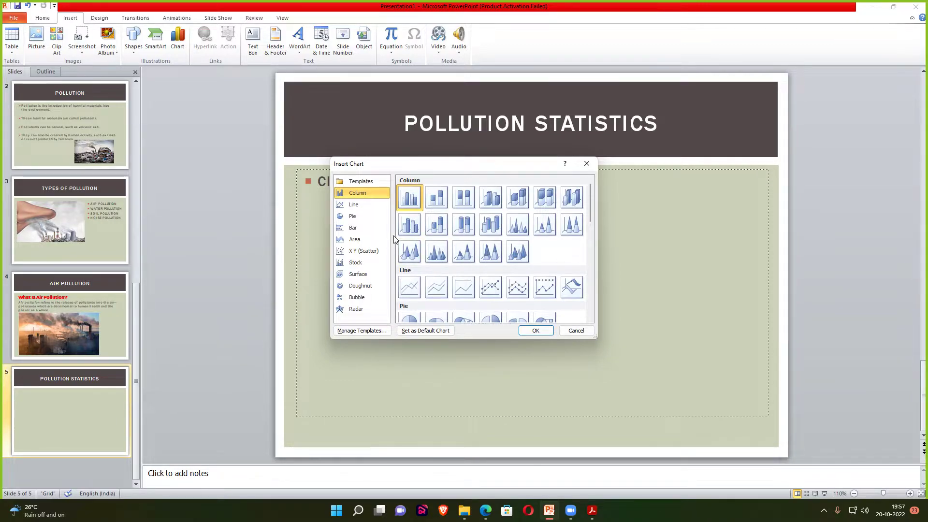
pyautogui.click(410, 226)
pyautogui.scroll(-5, 416, 228)
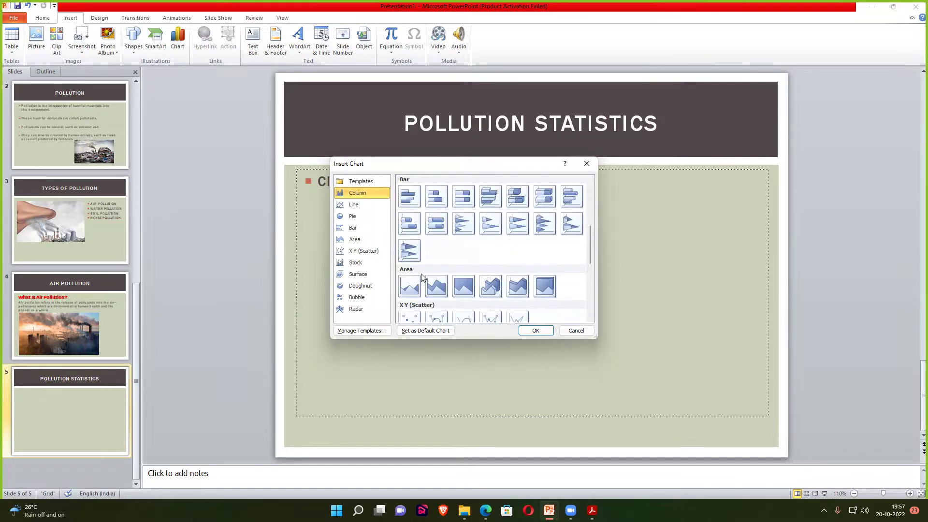
pyautogui.scroll(-5, 417, 228)
pyautogui.scroll(10, 415, 202)
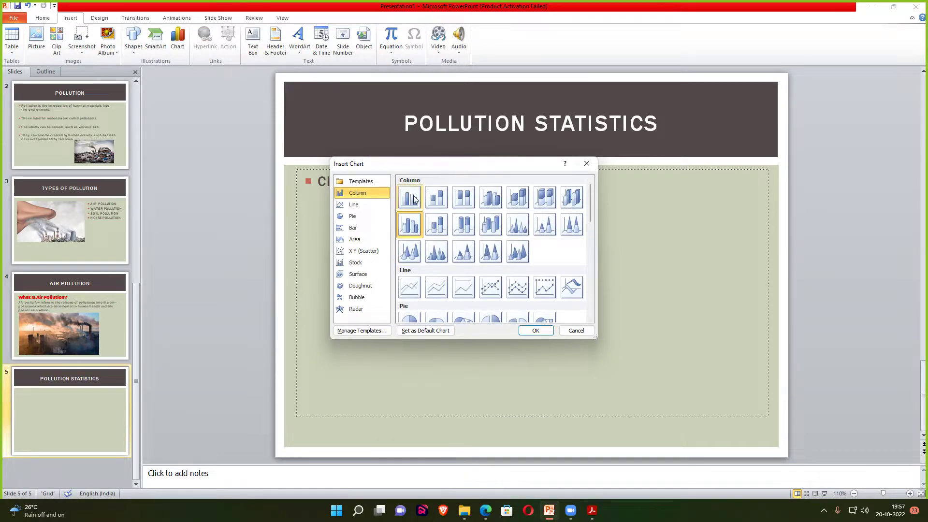
pyautogui.scroll(-3, 531, 212)
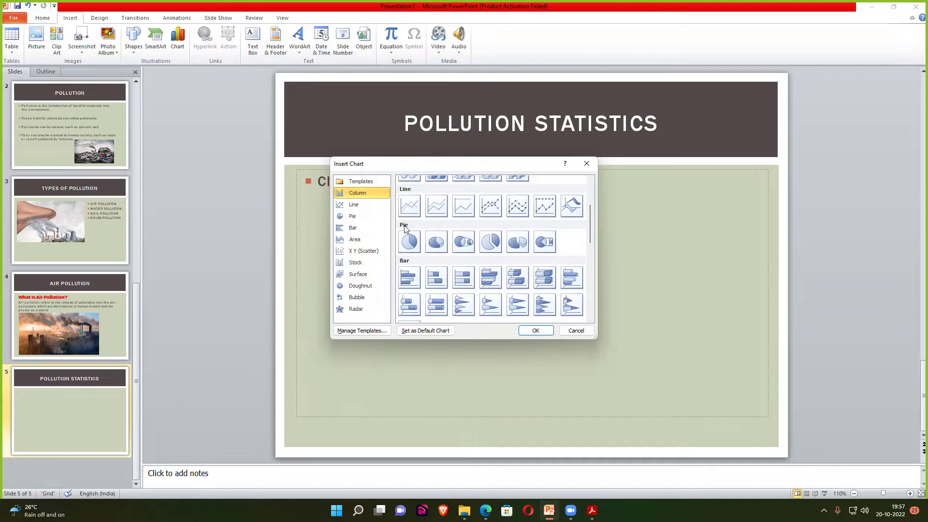
pyautogui.scroll(3, 572, 258)
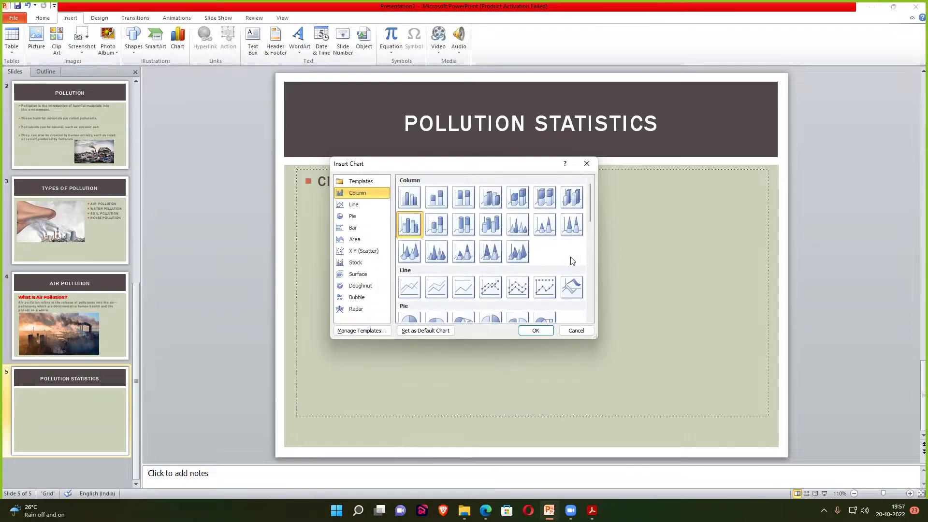
pyautogui.click(408, 193)
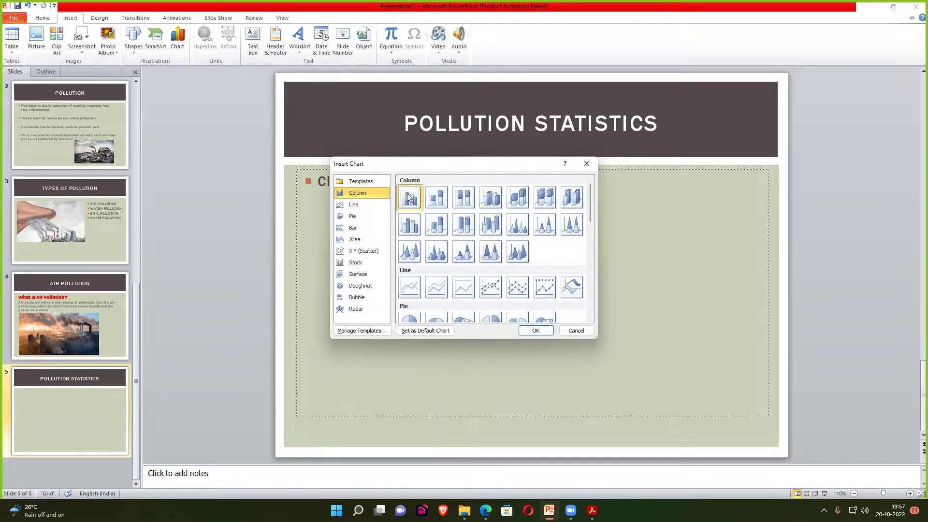
pyautogui.click(526, 333)
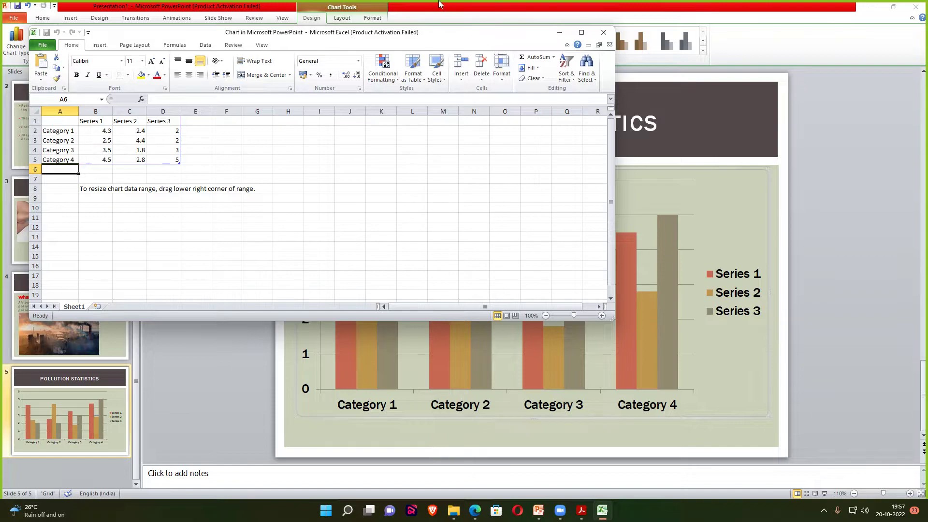
# Resize the Excel data window and move it lower right so the chart shows
pyautogui.moveTo(613, 319); pyautogui.dragTo(289, 297)
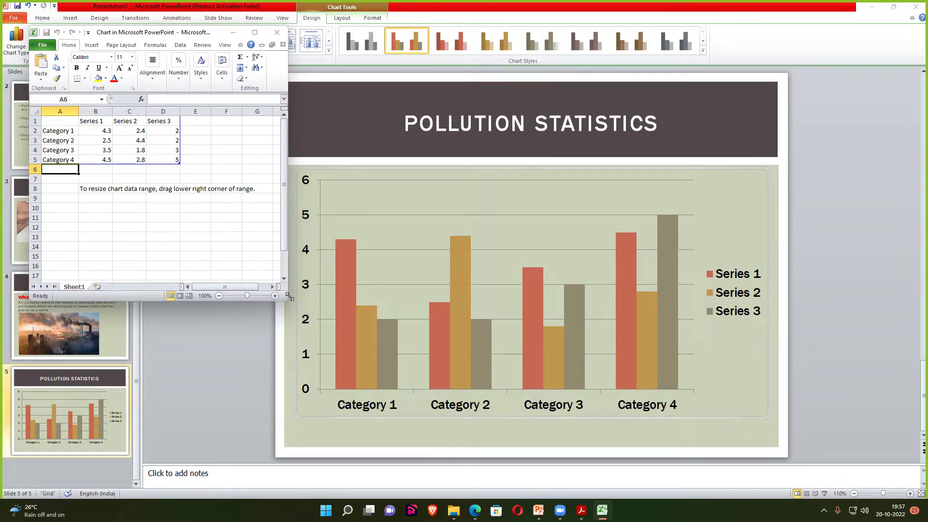
pyautogui.moveTo(290, 297); pyautogui.dragTo(323, 335)
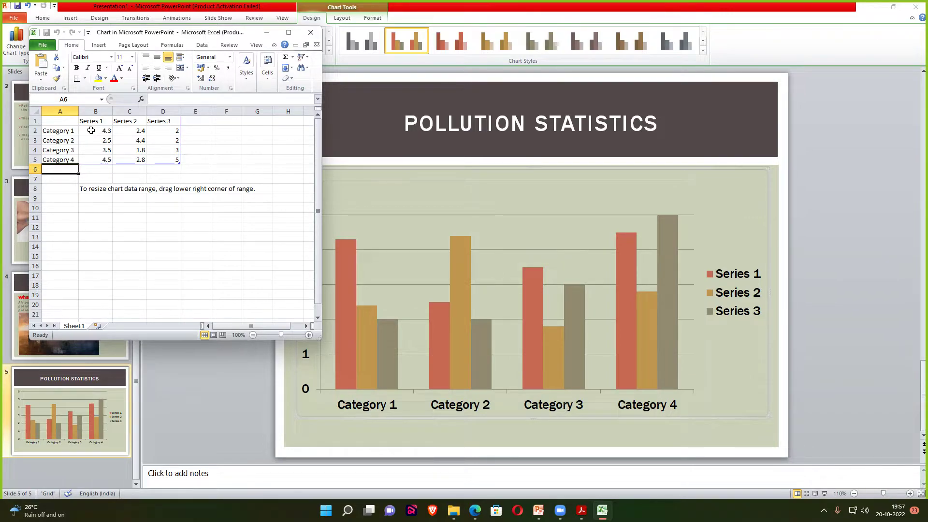
pyautogui.click(91, 131)
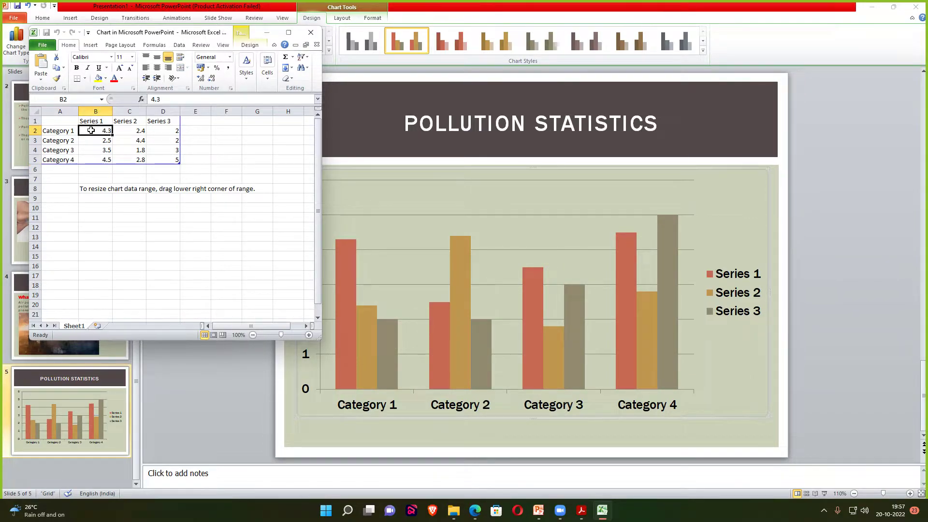
pyautogui.moveTo(156, 32)
pyautogui.mouseDown()
pyautogui.moveTo(781, 88)
pyautogui.moveTo(723, 73)
pyautogui.moveTo(739, 75)
pyautogui.mouseUp()
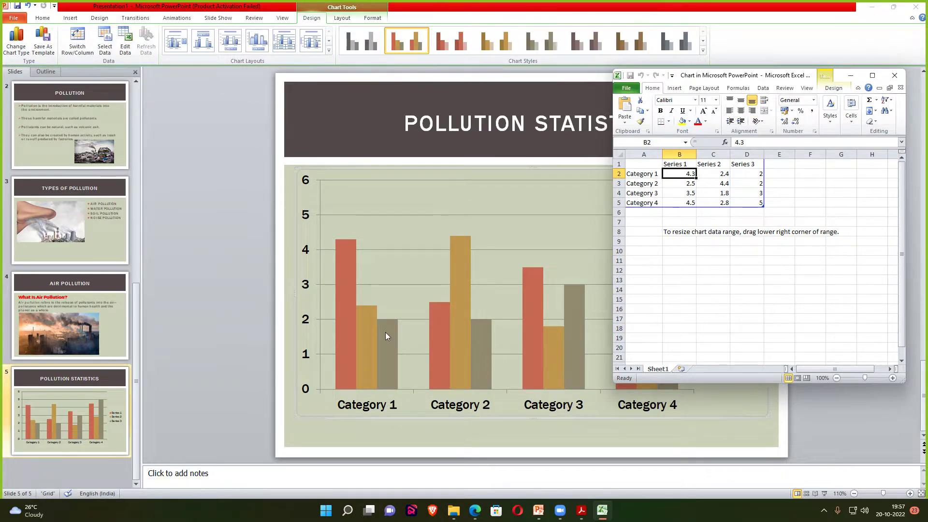
pyautogui.moveTo(718, 76)
pyautogui.mouseDown()
pyautogui.moveTo(488, 333)
pyautogui.moveTo(414, 397)
pyautogui.moveTo(672, 186)
pyautogui.moveTo(688, 159)
pyautogui.moveTo(717, 225)
pyautogui.moveTo(523, 113)
pyautogui.moveTo(530, 123)
pyautogui.moveTo(549, 119)
pyautogui.moveTo(571, 87)
pyautogui.moveTo(659, 103)
pyautogui.moveTo(702, 211)
pyautogui.moveTo(422, 229)
pyautogui.mouseUp()
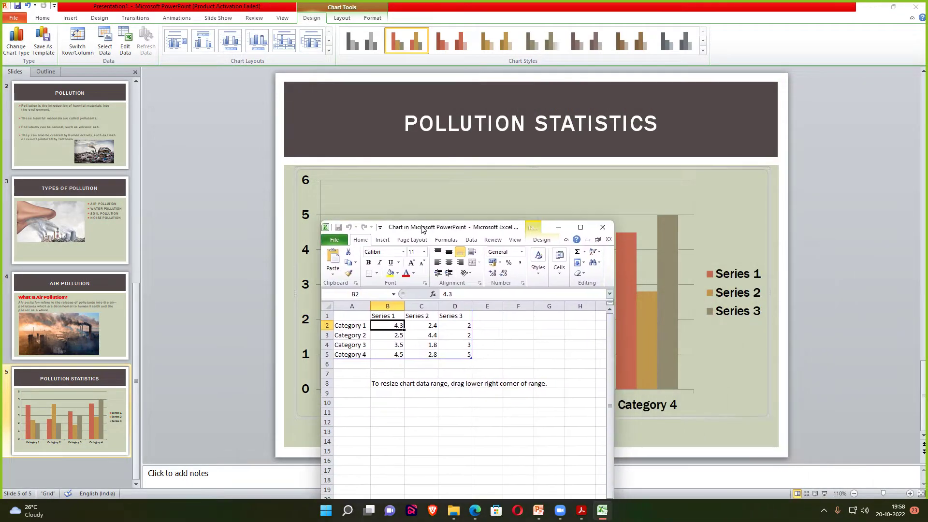
# Clear the Series 3 column, undo to restore it, and park the sheet beside the chart
pyautogui.moveTo(455, 316); pyautogui.dragTo(456, 360)
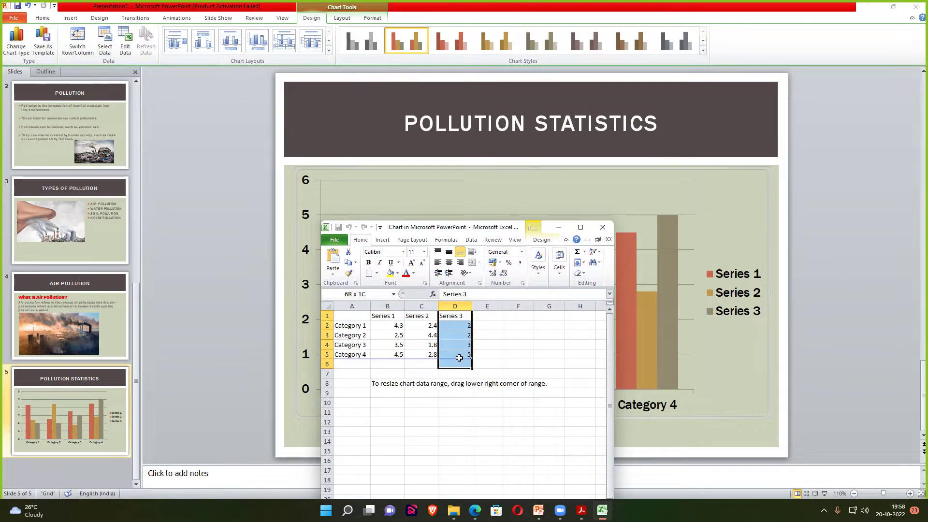
pyautogui.press('Delete')
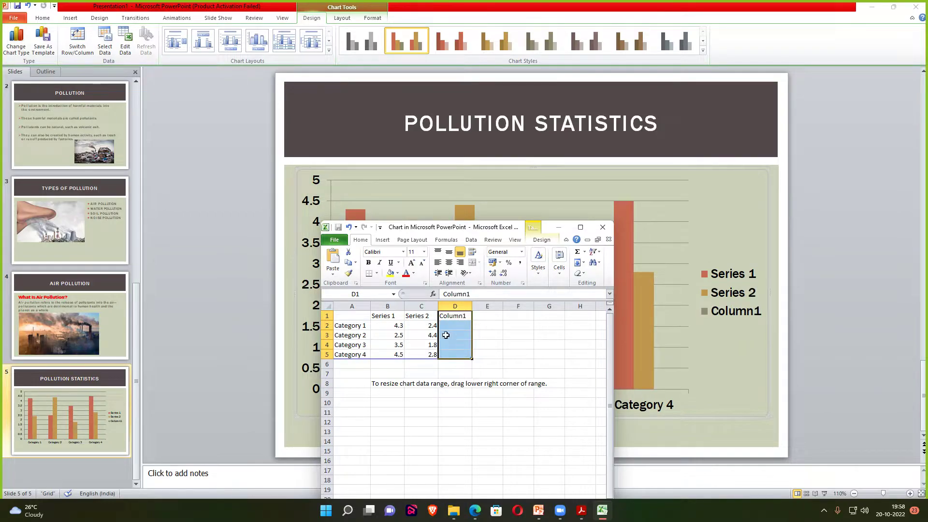
pyautogui.click(497, 341)
pyautogui.moveTo(509, 227)
pyautogui.mouseDown()
pyautogui.moveTo(647, 296)
pyautogui.moveTo(713, 416)
pyautogui.moveTo(677, 192)
pyautogui.mouseUp()
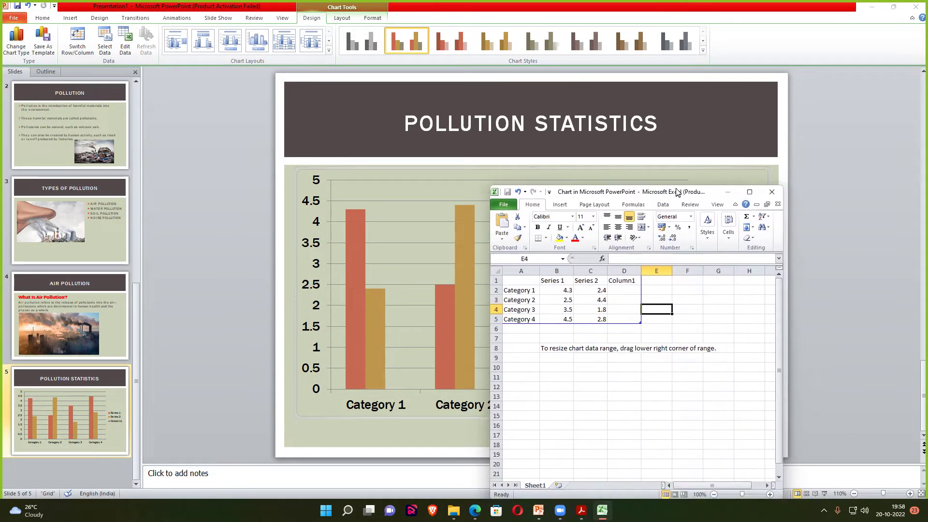
pyautogui.hotkey('ctrl', 'z')
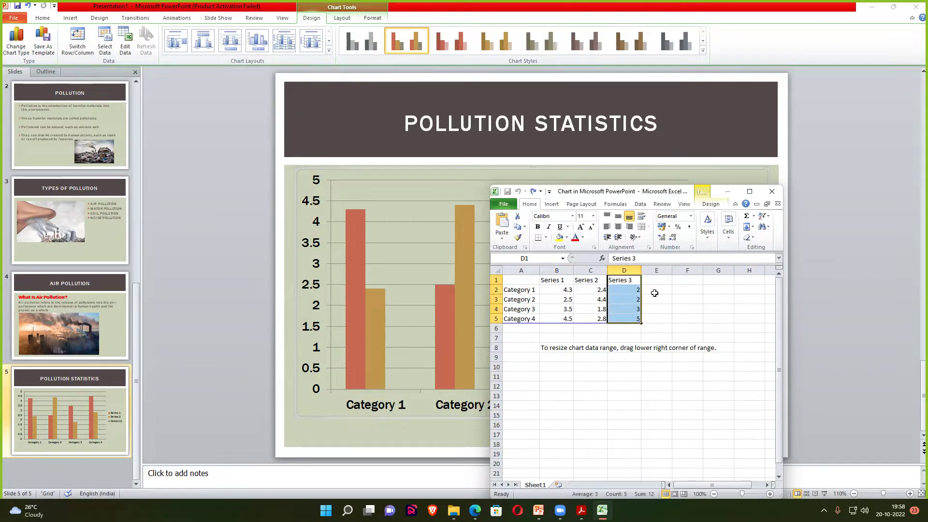
pyautogui.moveTo(631, 191)
pyautogui.mouseDown()
pyautogui.moveTo(536, 496)
pyautogui.moveTo(155, 52)
pyautogui.moveTo(156, 92)
pyautogui.mouseUp()
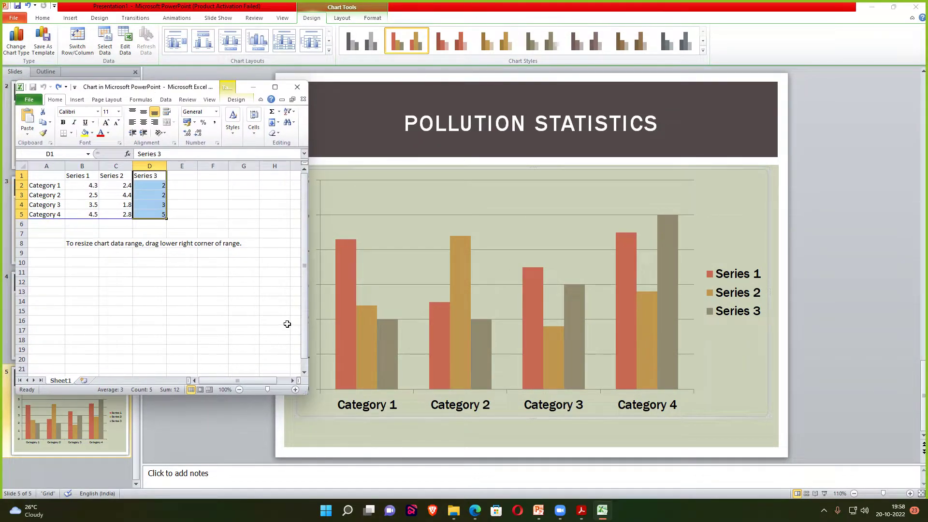
# Rename the Series 1–3 headers to 2015, 2018 and 2020
pyautogui.moveTo(308, 323); pyautogui.dragTo(269, 322)
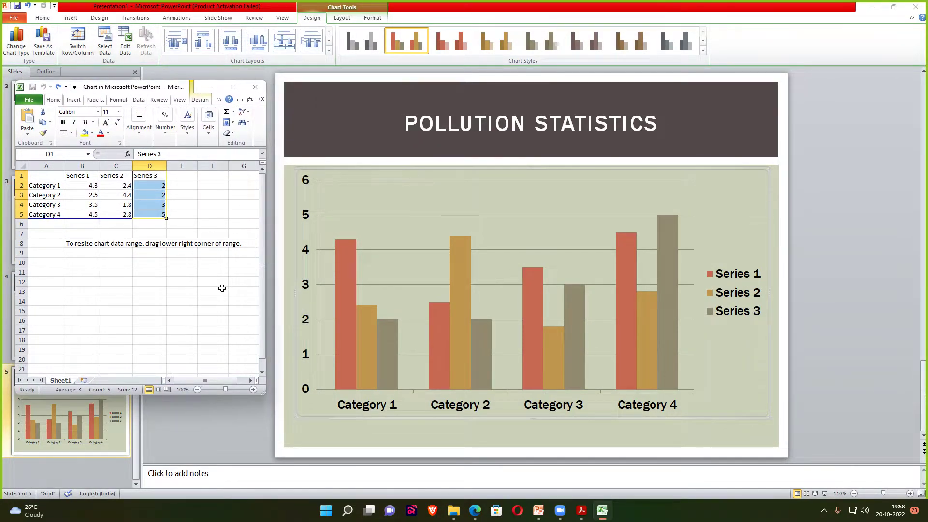
pyautogui.click(82, 175)
pyautogui.doubleClick(87, 176)
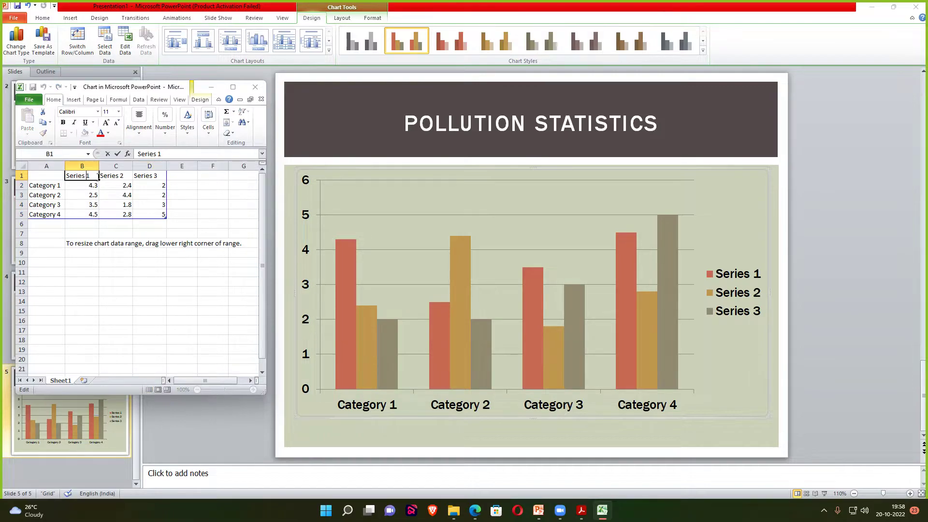
pyautogui.moveTo(94, 176); pyautogui.dragTo(51, 175)
pyautogui.write('Ye')
pyautogui.click(119, 177)
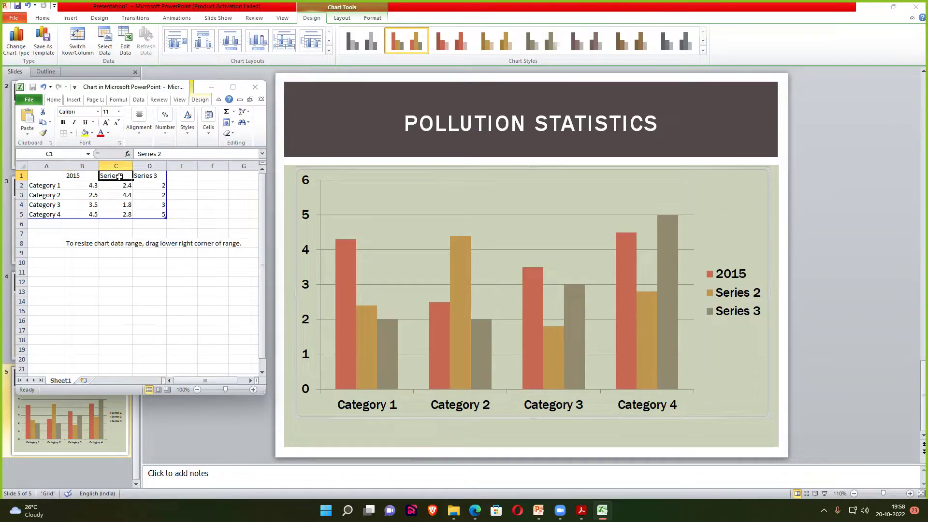
pyautogui.write('2022')
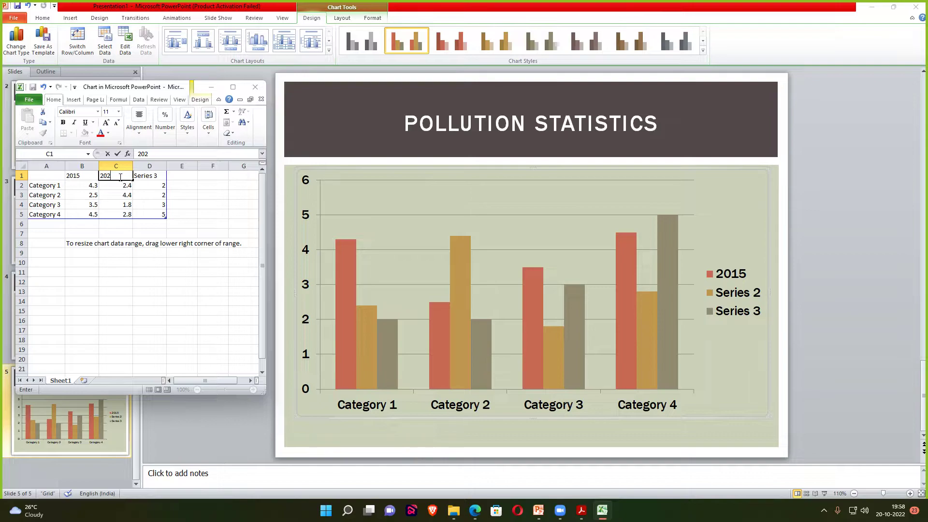
pyautogui.press('Tab')
pyautogui.write('2')
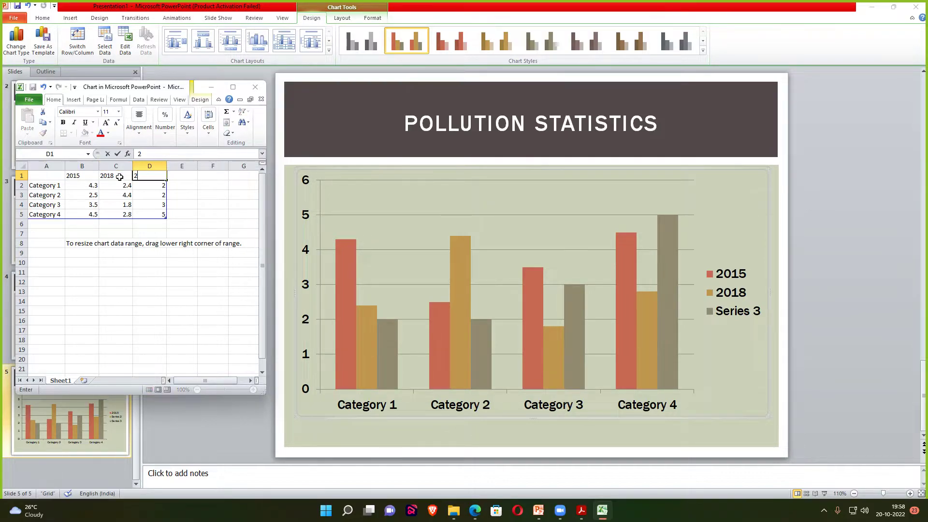
pyautogui.write('020')
pyautogui.click(160, 263)
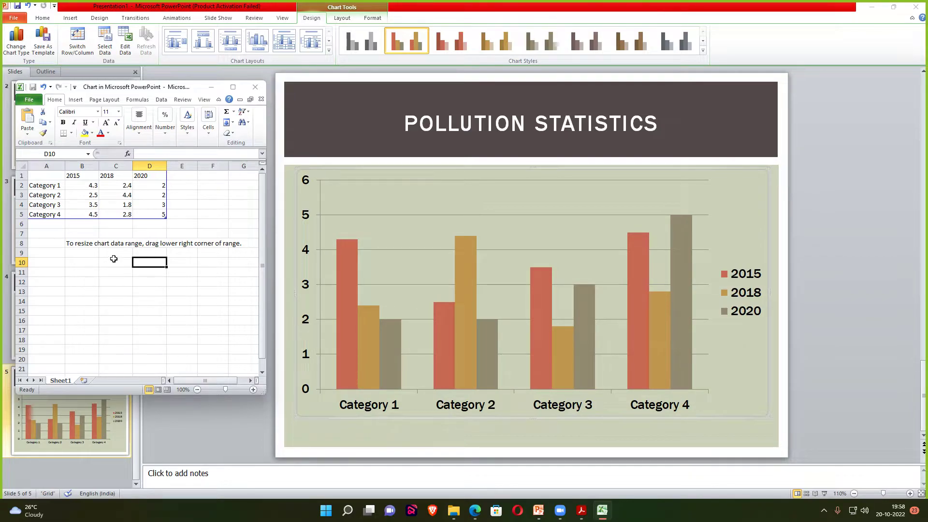
# Label Category 1 DISEASES, fill it down through all four categories, and close the data sheet
pyautogui.click(48, 188)
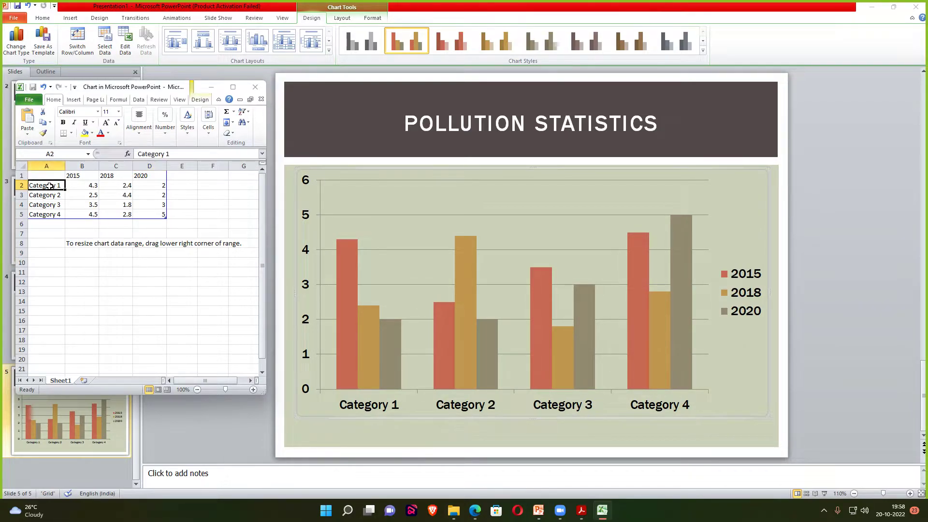
pyautogui.doubleClick(58, 185)
pyautogui.moveTo(60, 185); pyautogui.dragTo(30, 185)
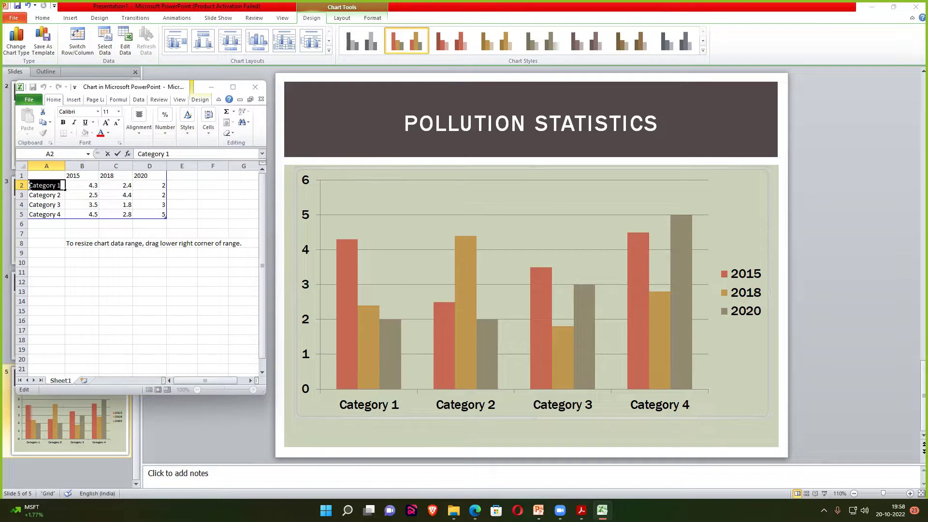
pyautogui.write('DISE')
pyautogui.write('ASES')
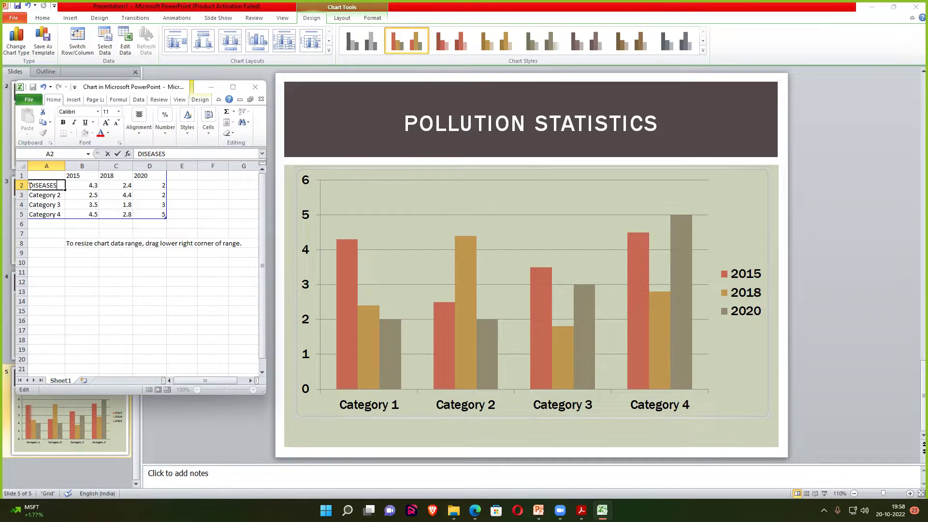
pyautogui.click(47, 226)
pyautogui.click(56, 187)
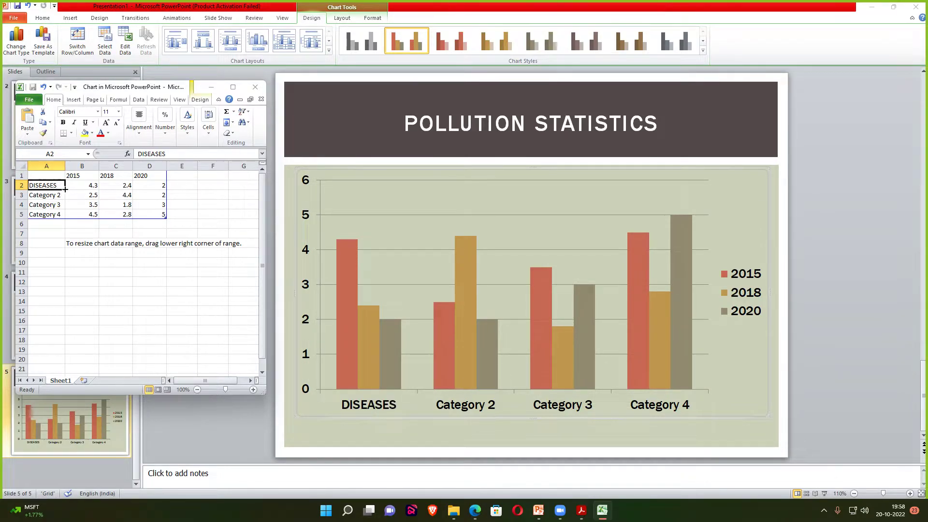
pyautogui.moveTo(65, 189); pyautogui.dragTo(65, 216)
pyautogui.click(71, 271)
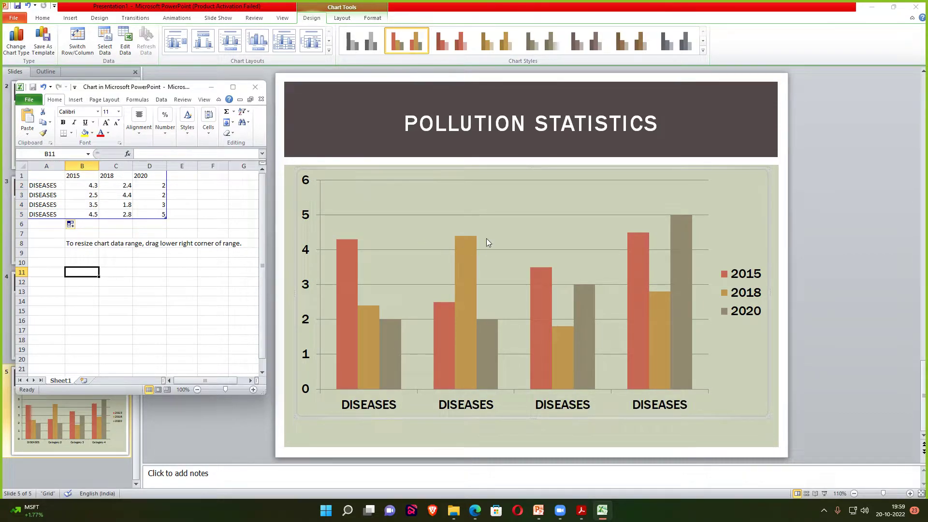
pyautogui.click(255, 87)
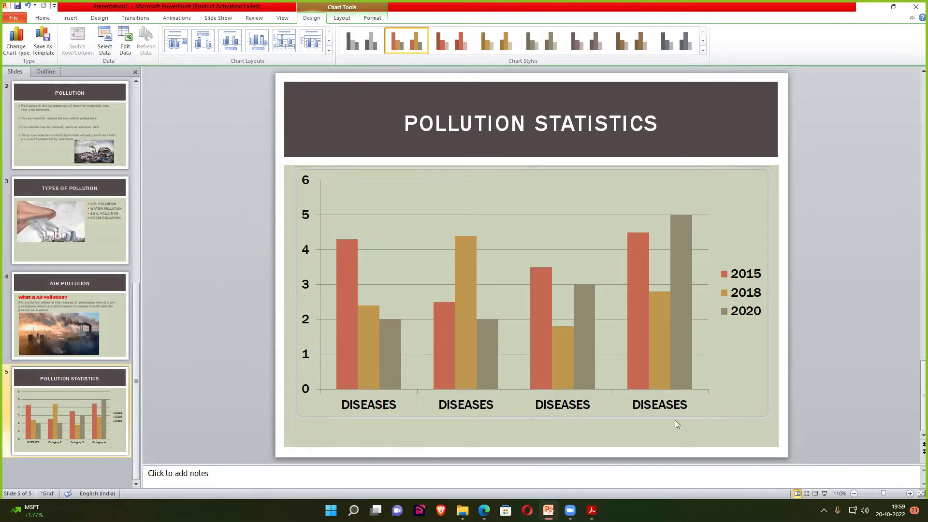
# Apply the red, orange and tan chart style with a white plot area to the column chart
pyautogui.click(599, 297)
pyautogui.moveTo(773, 432); pyautogui.dragTo(282, 170)
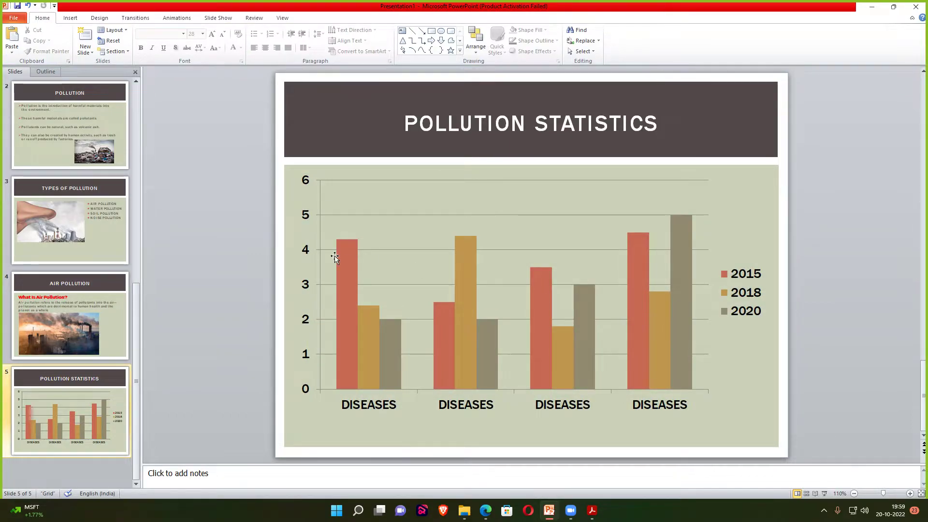
pyautogui.click(341, 254)
pyautogui.click(442, 335)
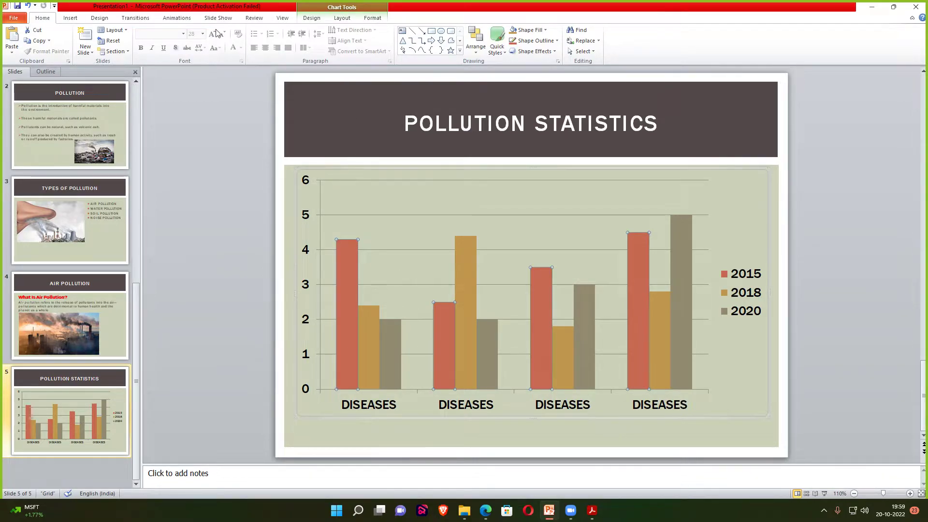
pyautogui.click(311, 17)
pyautogui.click(373, 18)
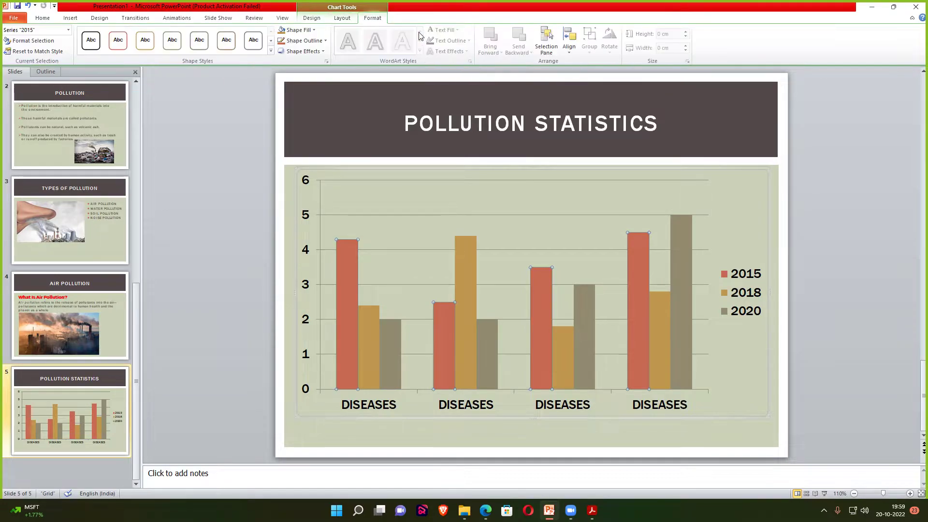
pyautogui.scroll(2, 420, 36)
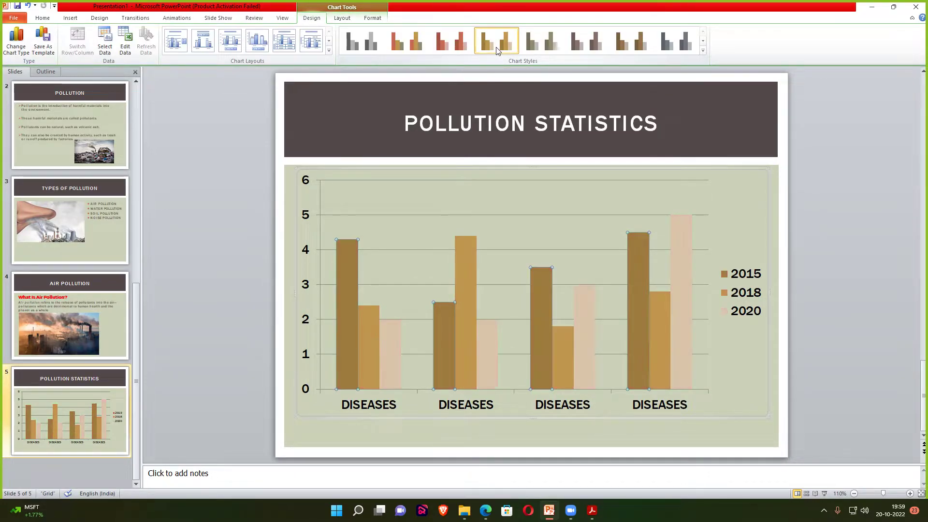
pyautogui.click(586, 41)
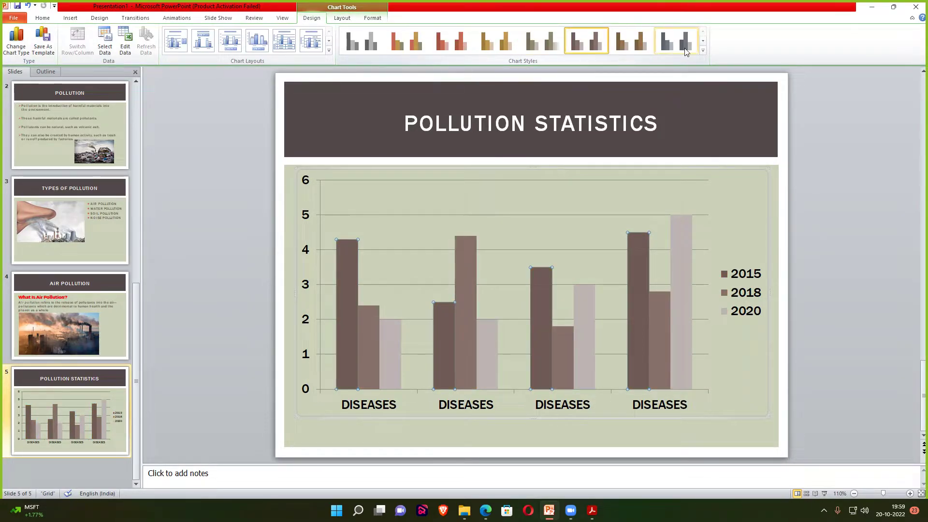
pyautogui.click(703, 50)
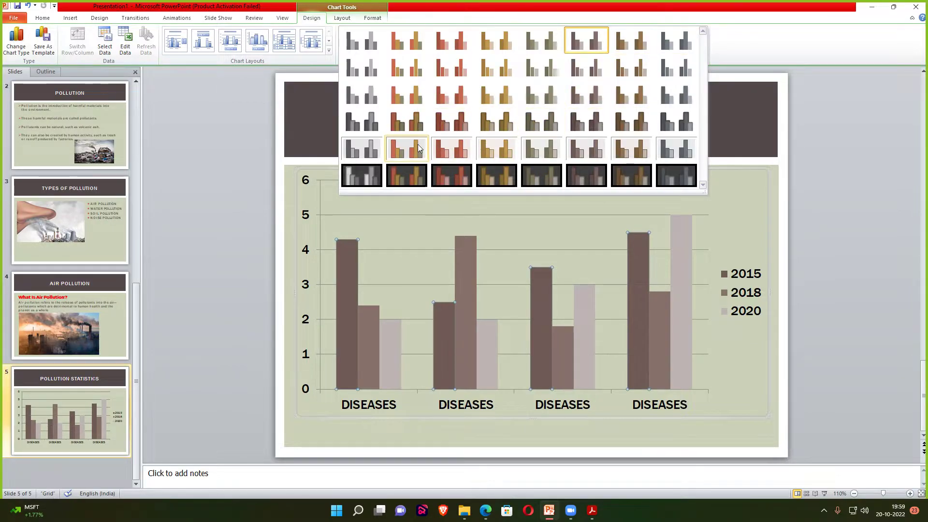
pyautogui.click(417, 149)
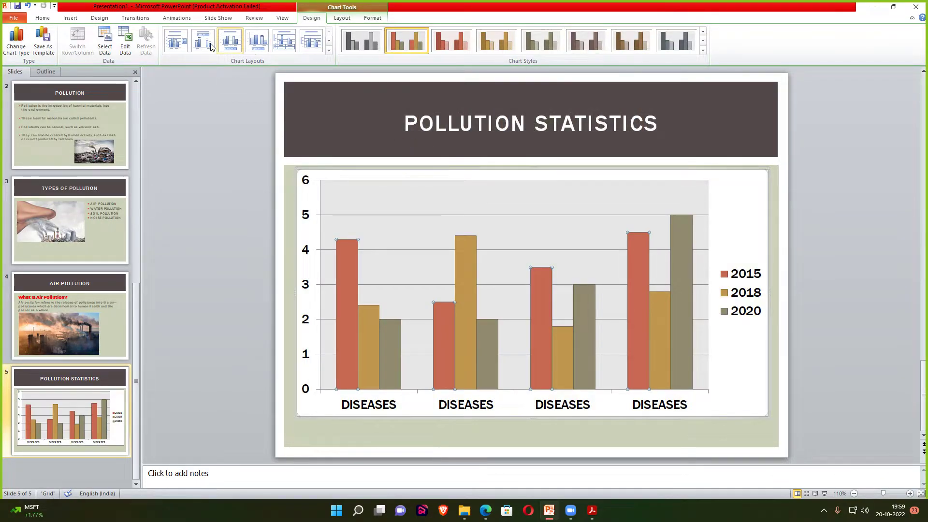
# Try showing the 2015 series as a line, then undo so all three remain clustered columns
pyautogui.click(18, 44)
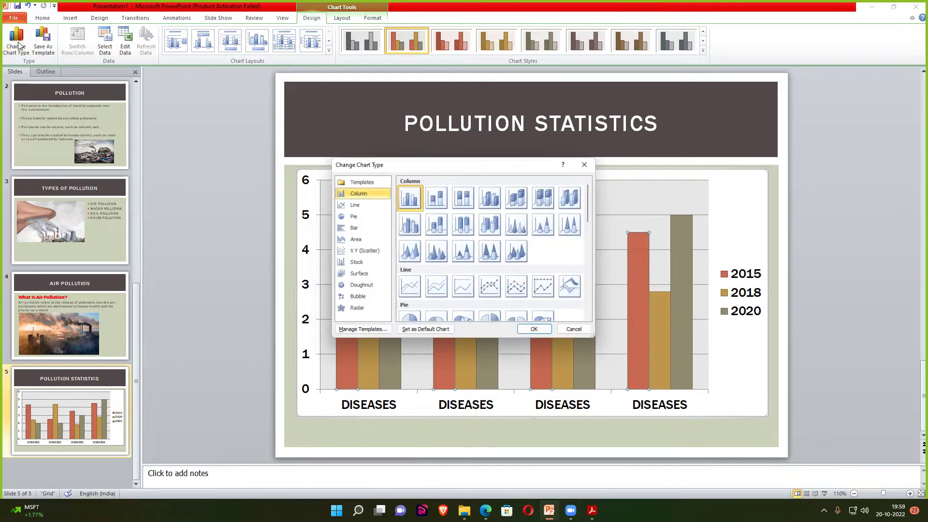
pyautogui.click(518, 287)
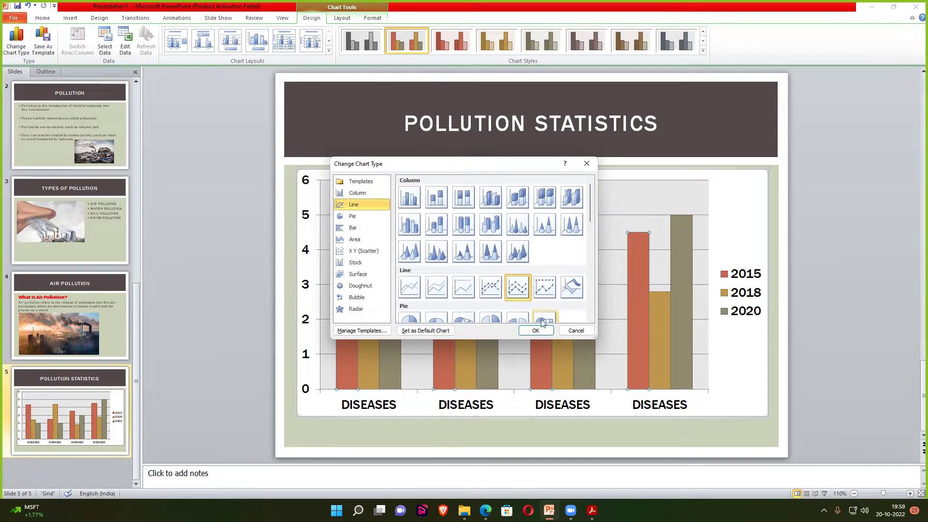
pyautogui.click(535, 331)
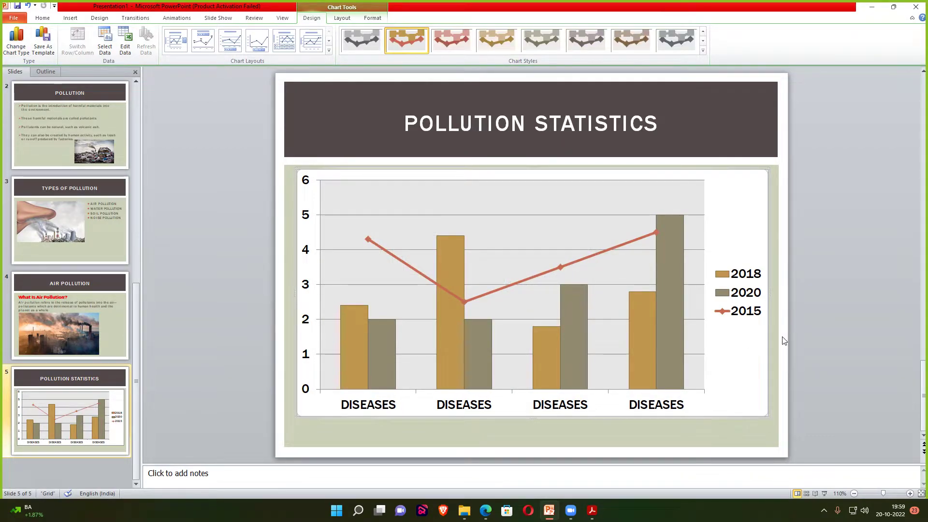
pyautogui.click(796, 307)
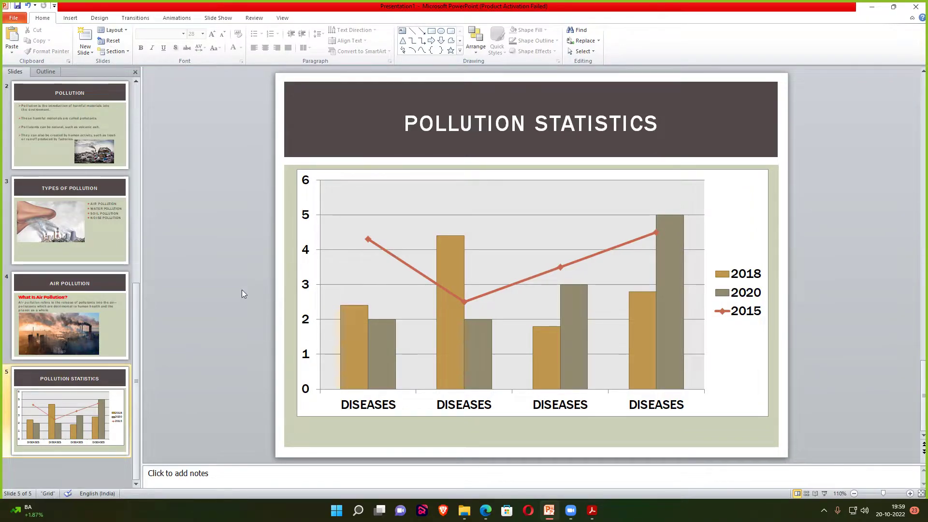
pyautogui.hotkey('ctrl', 'z')
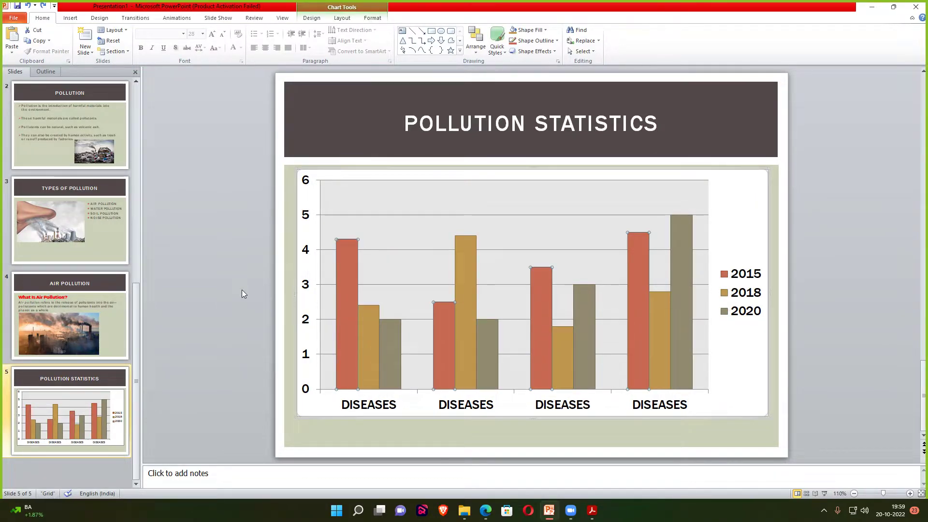
pyautogui.click(40, 466)
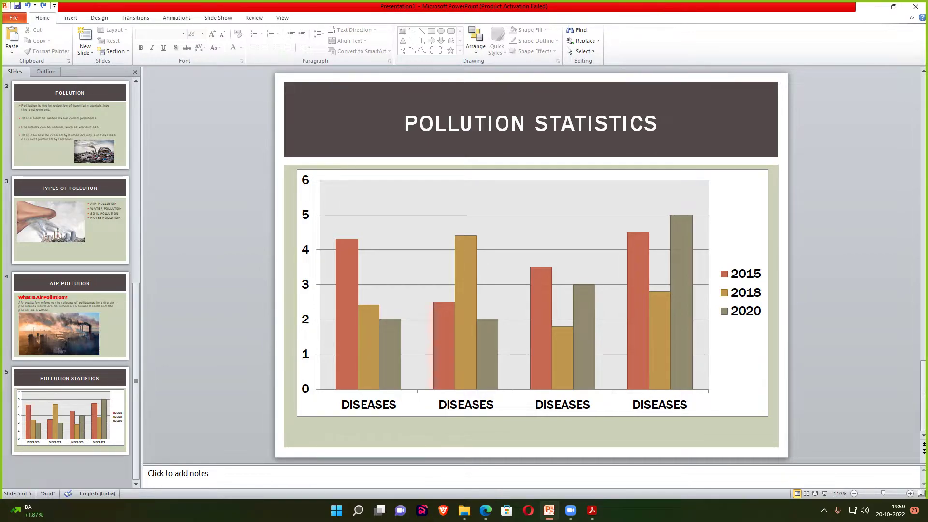
# Try dragging the chart toward the lower right, then restore it to fill the content area
pyautogui.click(340, 396)
pyautogui.click(375, 368)
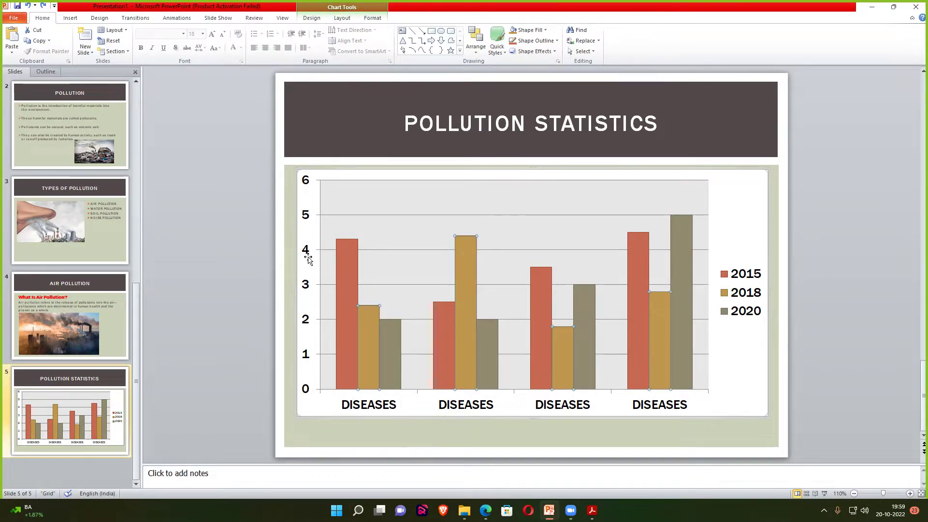
pyautogui.moveTo(308, 258); pyautogui.dragTo(456, 291)
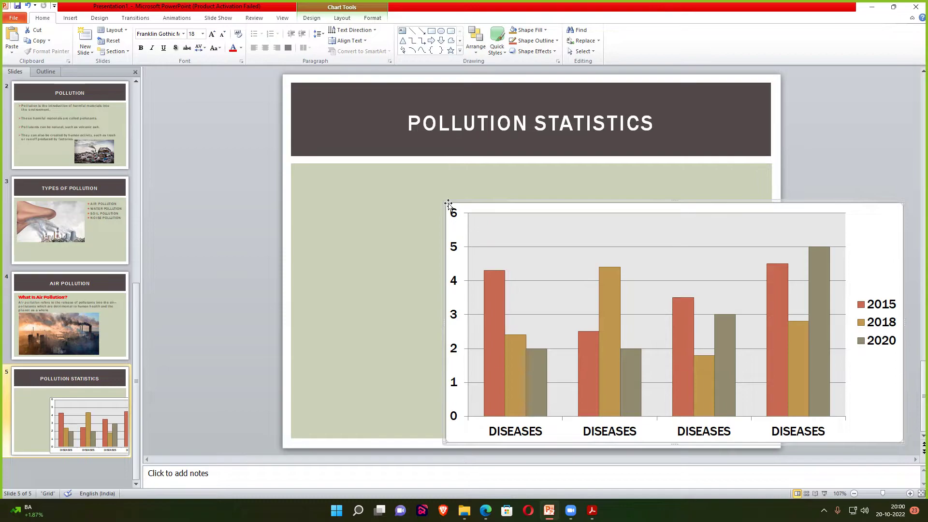
pyautogui.moveTo(449, 204); pyautogui.dragTo(623, 274)
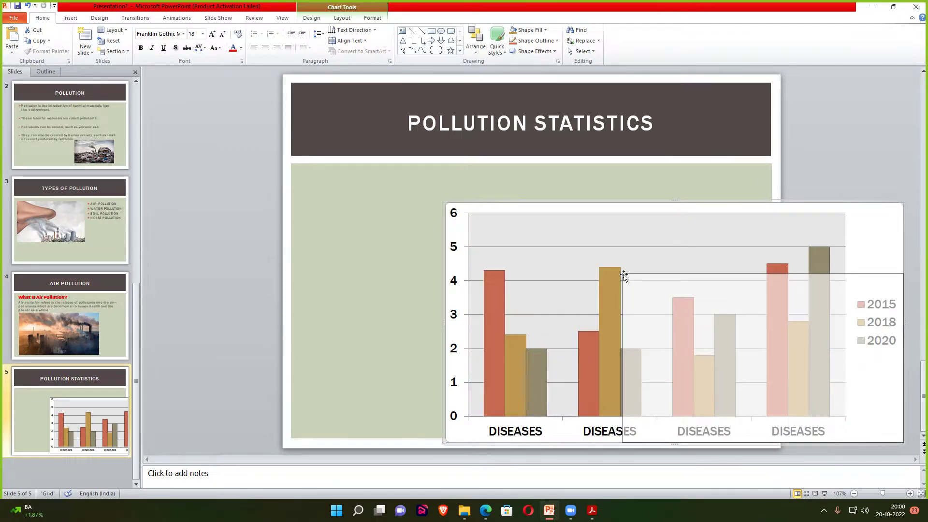
pyautogui.moveTo(624, 274)
pyautogui.mouseDown()
pyautogui.moveTo(662, 276)
pyautogui.moveTo(467, 225)
pyautogui.mouseUp()
pyautogui.click(196, 217)
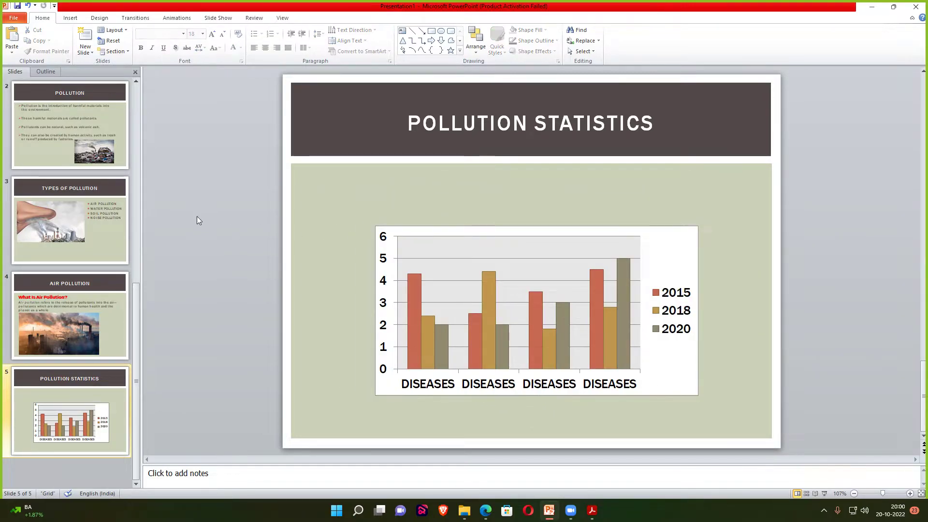
pyautogui.hotkey('ctrl', 'z')
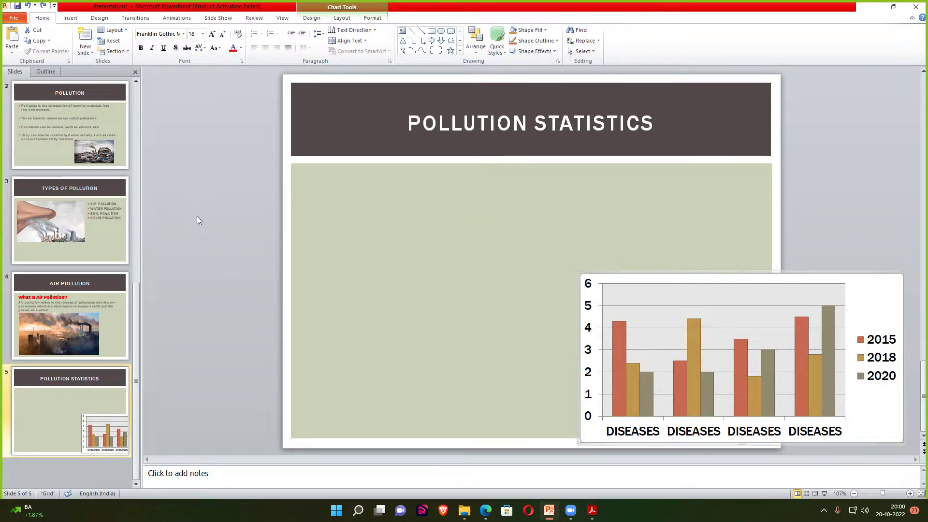
pyautogui.hotkey('ctrl', 'y')
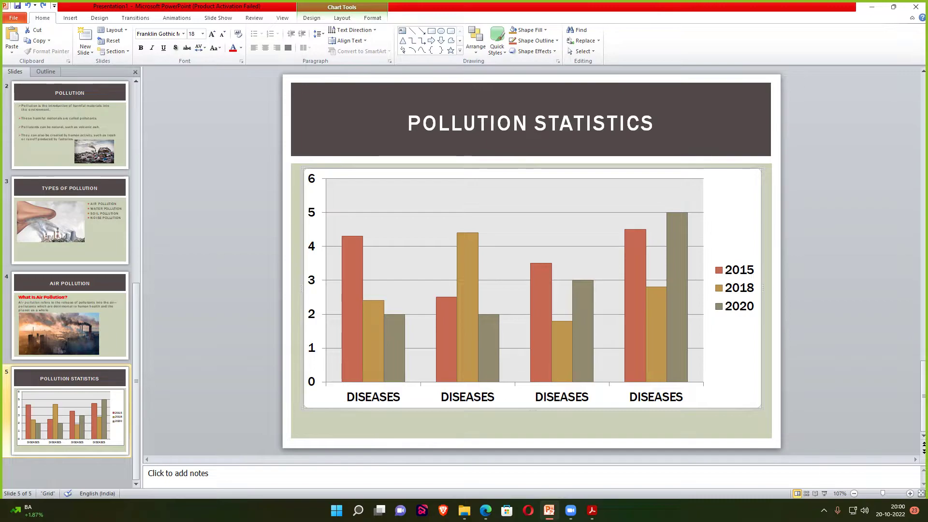
pyautogui.click(74, 19)
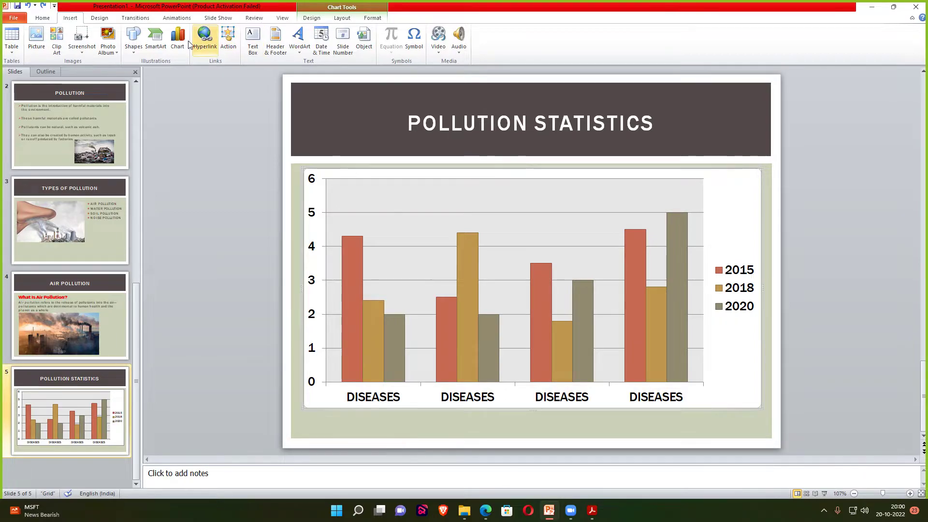
# Add a new slide 6 and draw a rounded rectangle on its left side
pyautogui.click(132, 47)
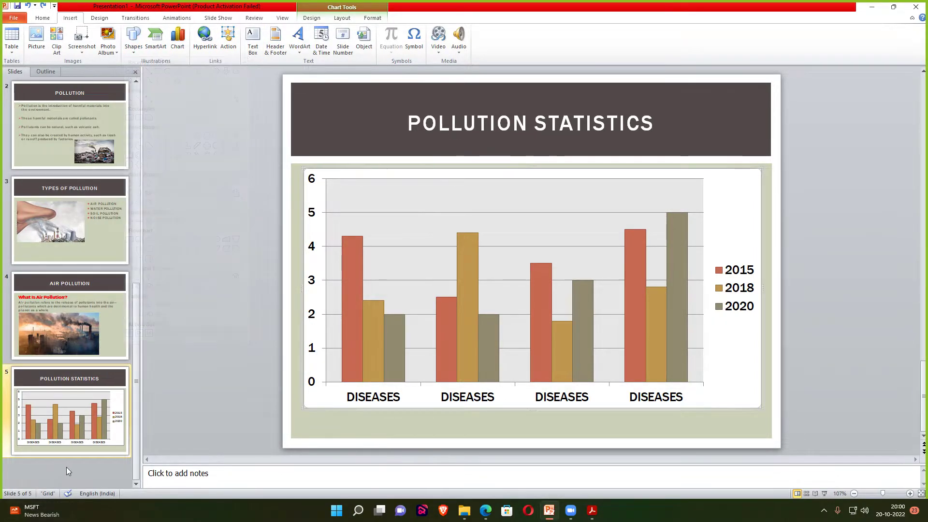
pyautogui.rightClick(68, 435)
pyautogui.click(87, 464)
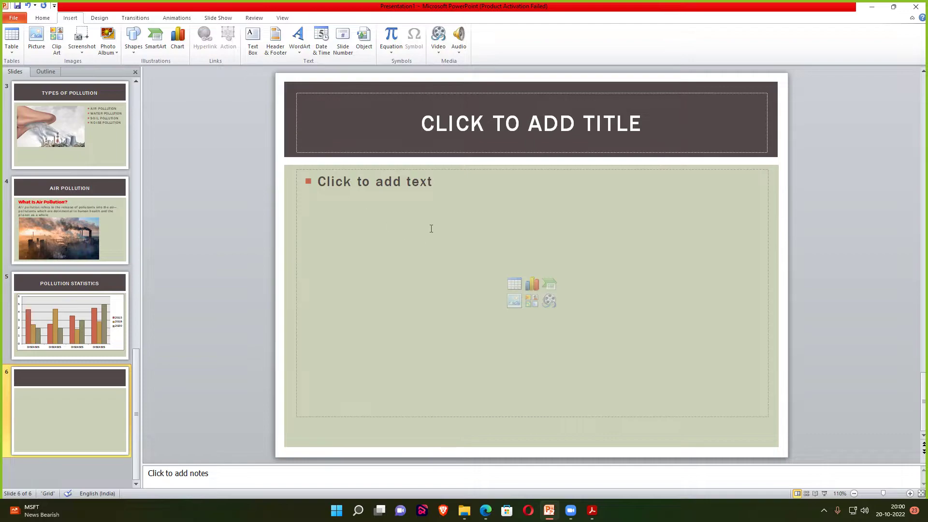
pyautogui.click(134, 39)
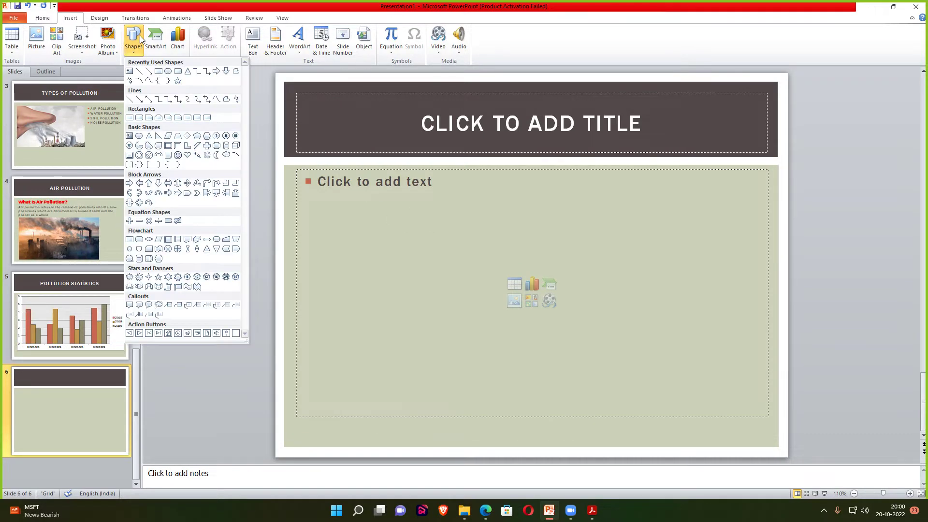
pyautogui.click(167, 71)
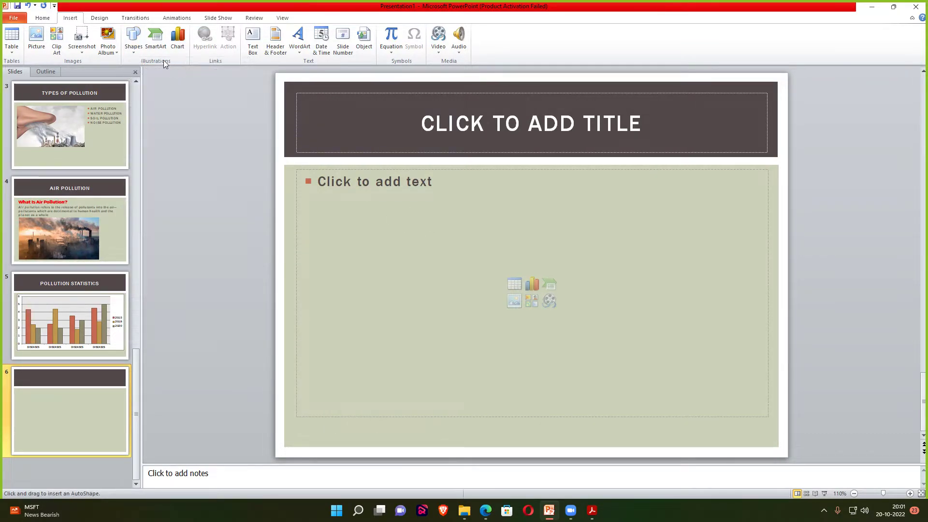
pyautogui.click(167, 71)
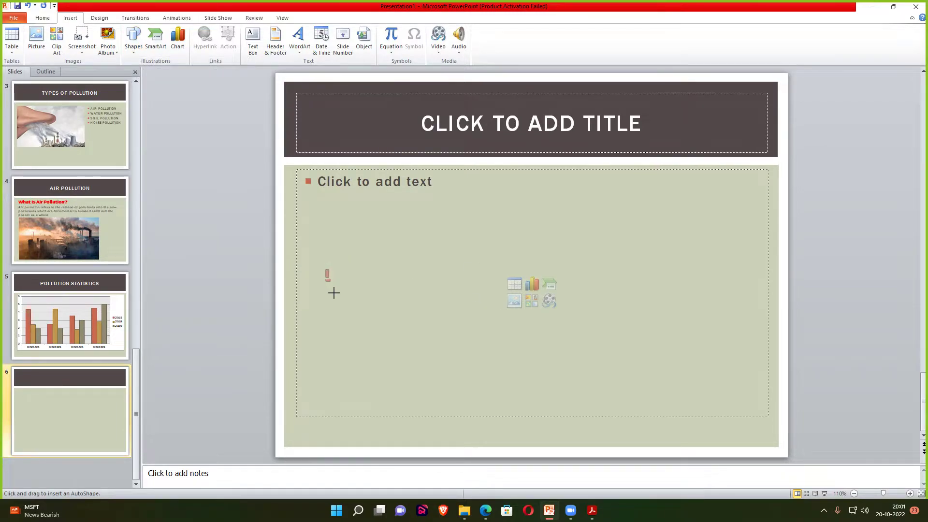
pyautogui.moveTo(326, 270); pyautogui.dragTo(431, 313)
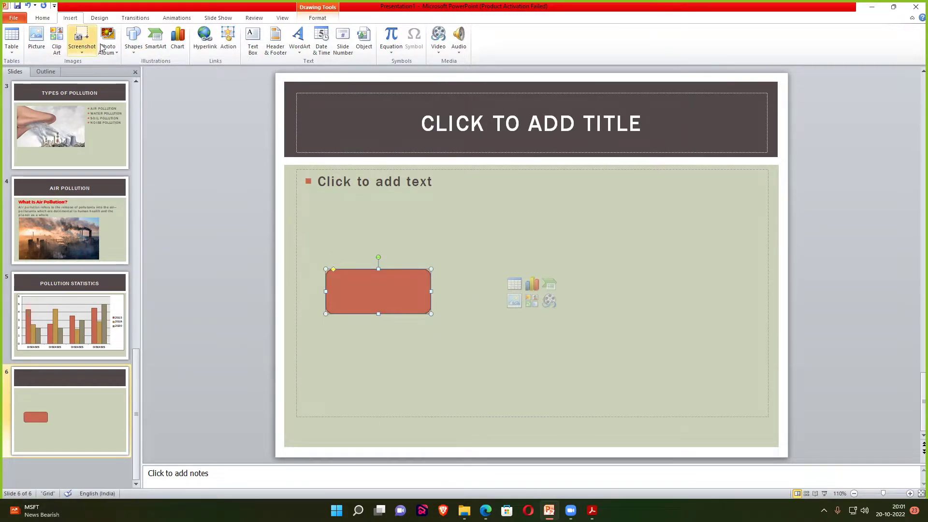
# Draw a line from the rounded rectangle to a new square, plus an elbow arrow down from the square
pyautogui.click(133, 41)
pyautogui.click(148, 71)
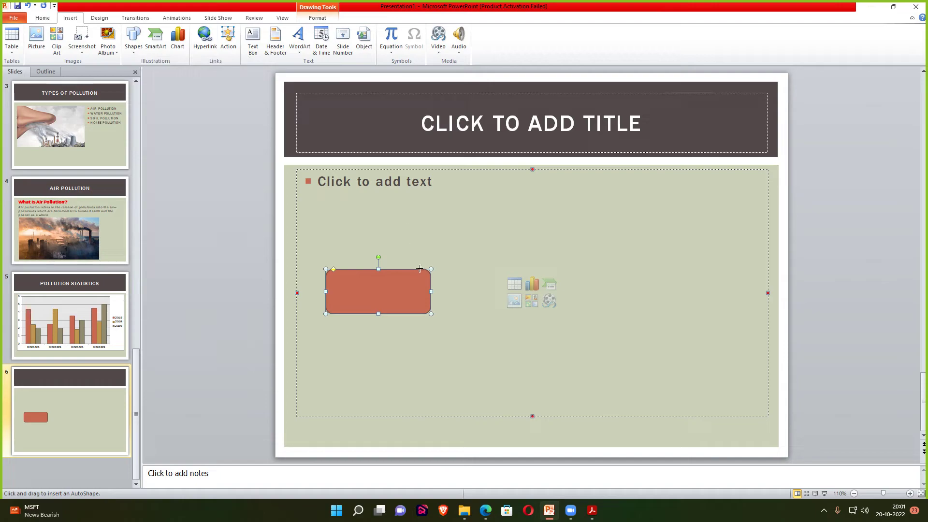
pyautogui.moveTo(431, 285); pyautogui.dragTo(564, 285)
pyautogui.click(134, 39)
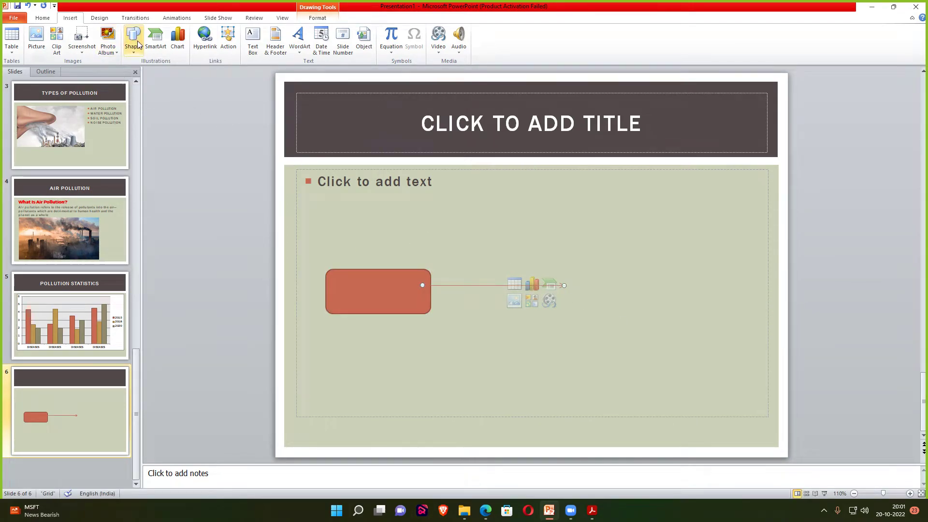
pyautogui.click(162, 73)
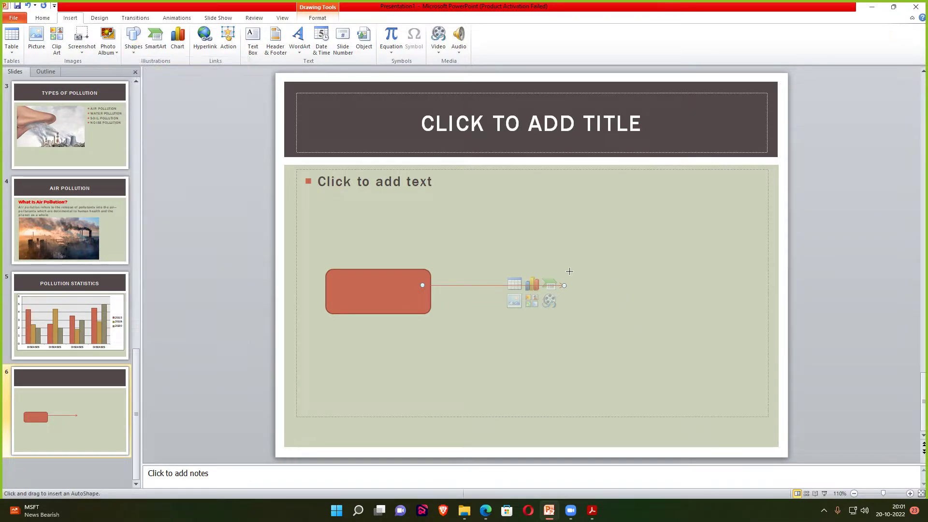
pyautogui.moveTo(564, 273); pyautogui.dragTo(625, 325)
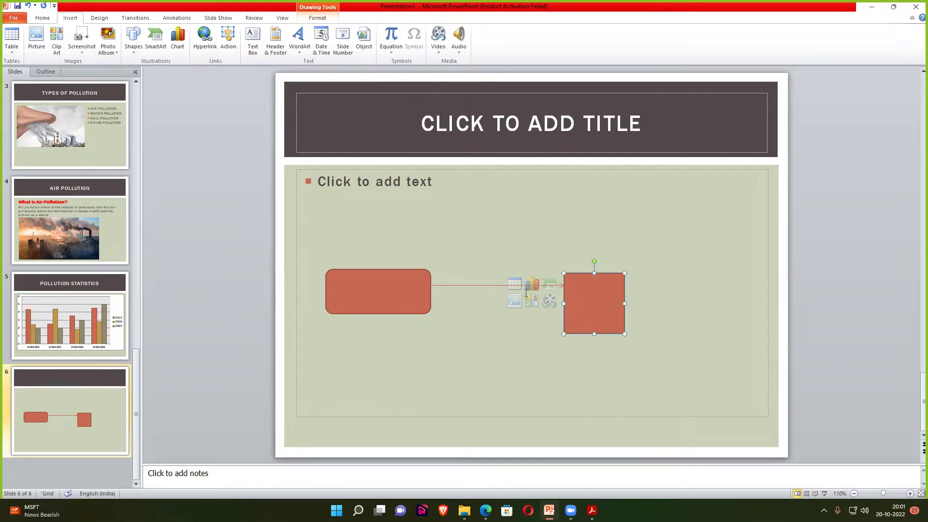
pyautogui.click(134, 38)
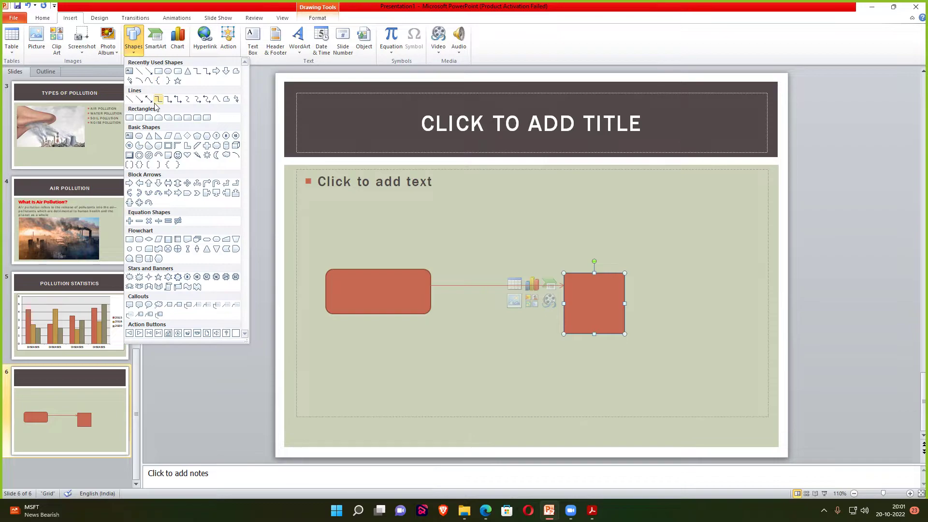
pyautogui.click(168, 100)
pyautogui.moveTo(594, 334); pyautogui.dragTo(640, 382)
pyautogui.click(683, 351)
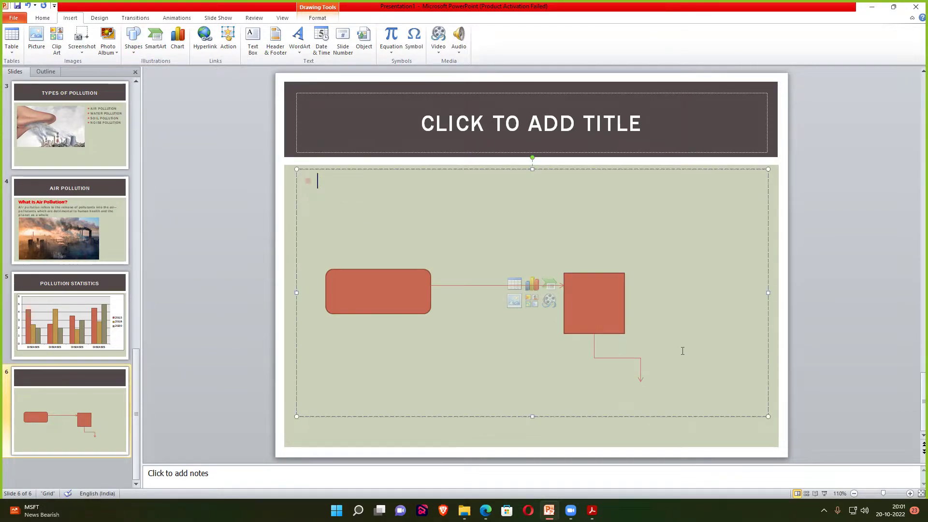
pyautogui.click(373, 280)
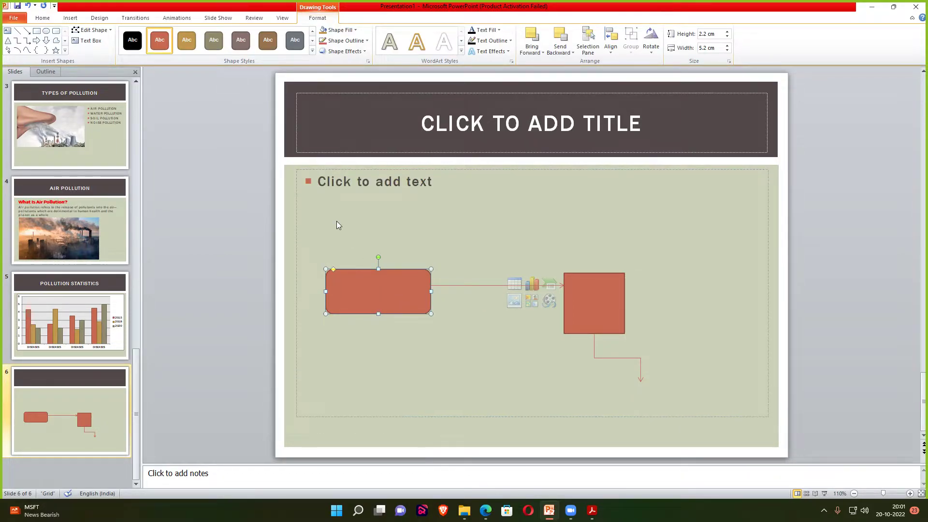
# Type DIRECT in the rounded rectangle and DOWN in the square on slide 6
pyautogui.click(483, 30)
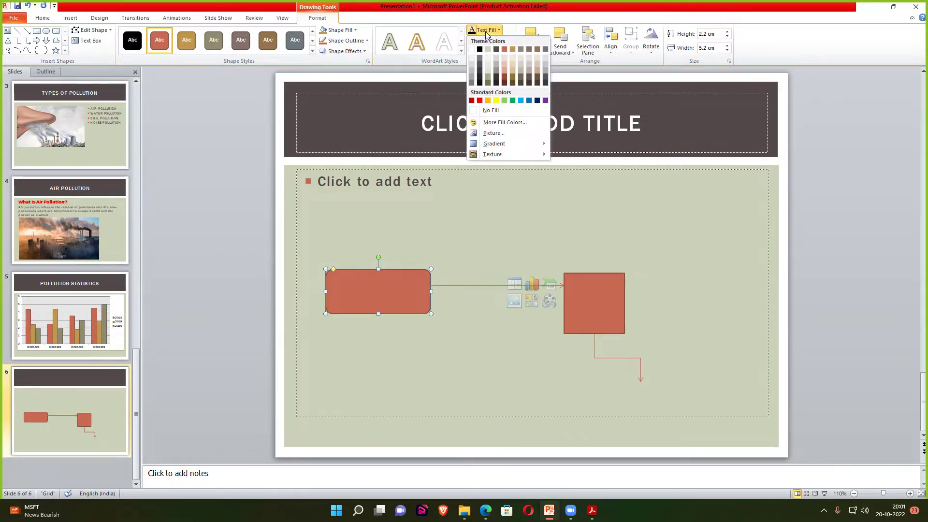
pyautogui.click(8, 31)
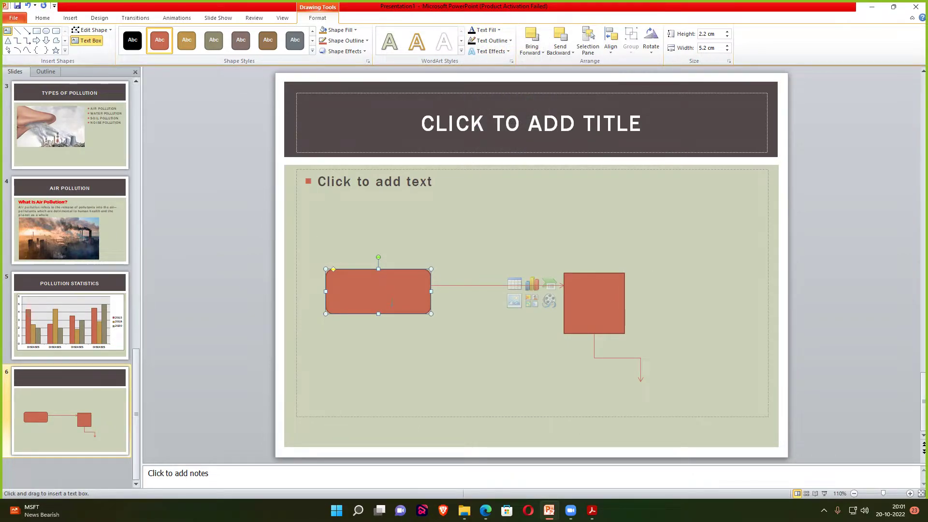
pyautogui.press('Escape')
pyautogui.write('D')
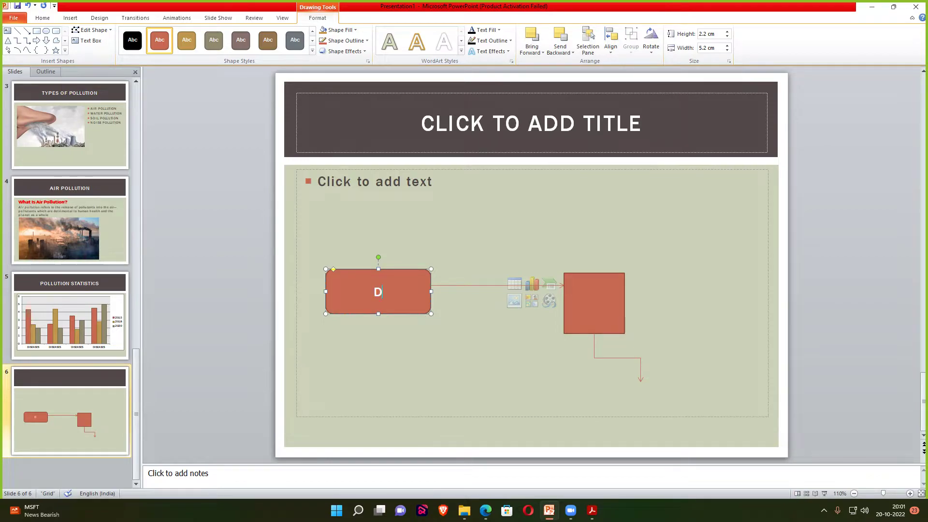
pyautogui.write('IRECT')
pyautogui.click(7, 31)
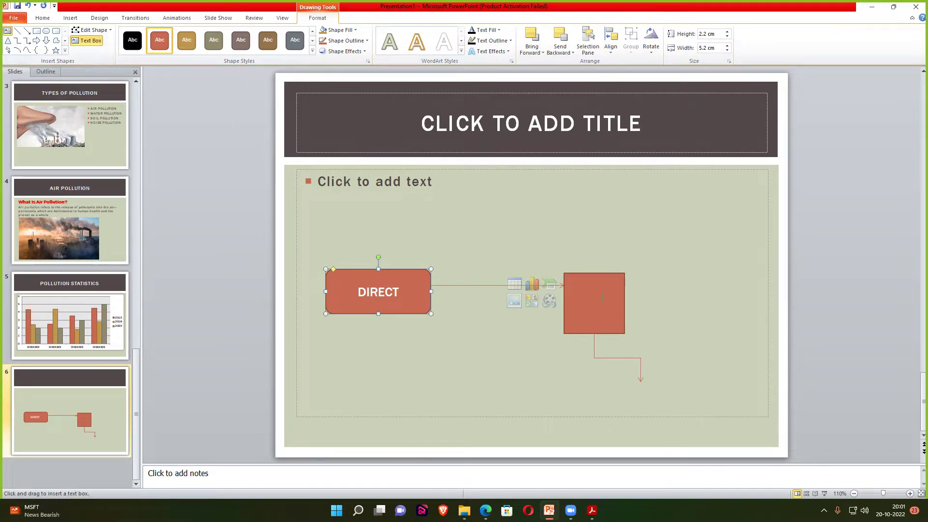
pyautogui.click(592, 314)
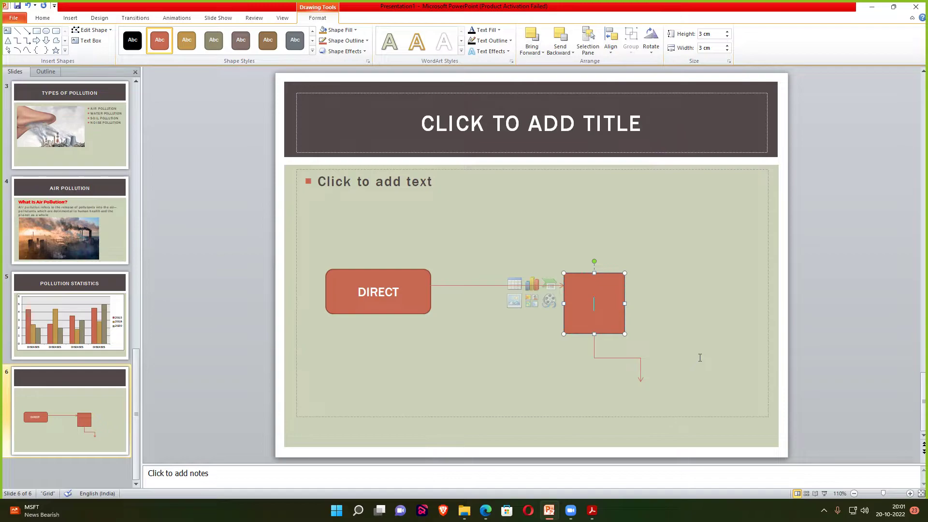
pyautogui.write('DO')
pyautogui.write('WN')
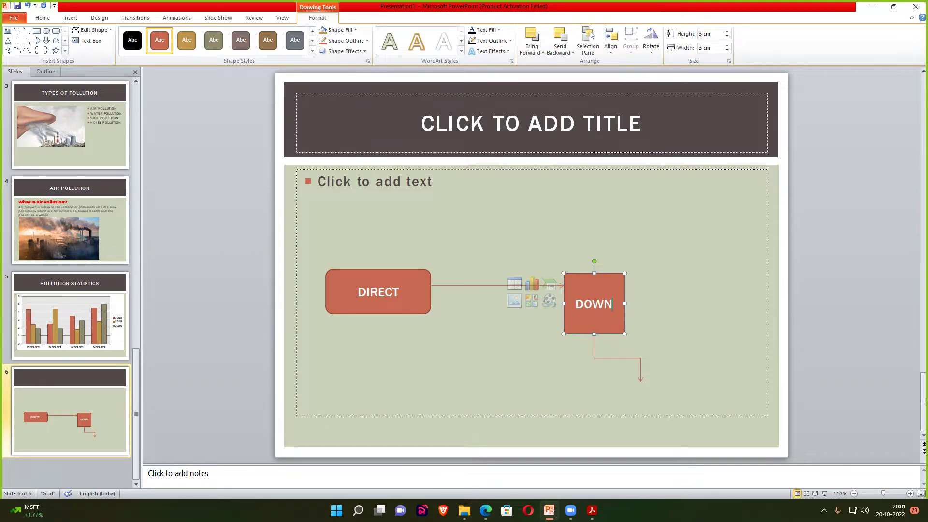
pyautogui.click(483, 211)
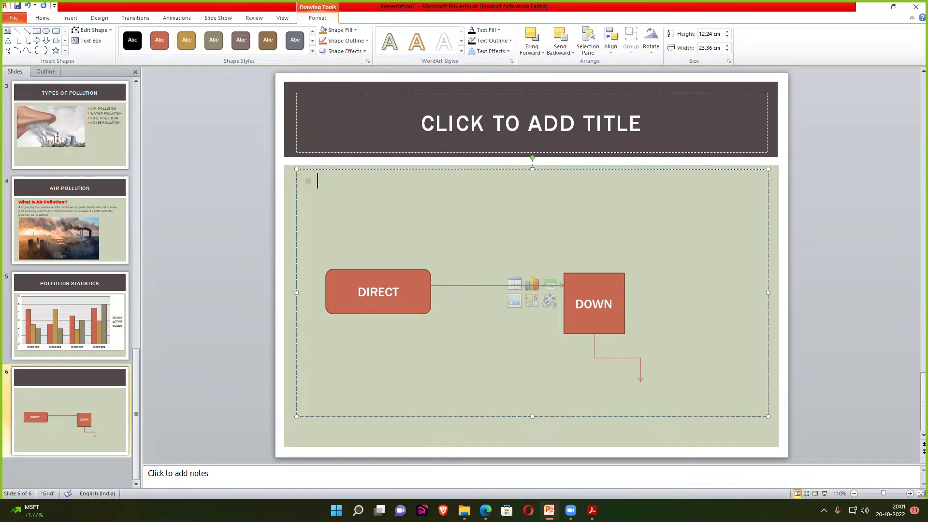
pyautogui.click(70, 18)
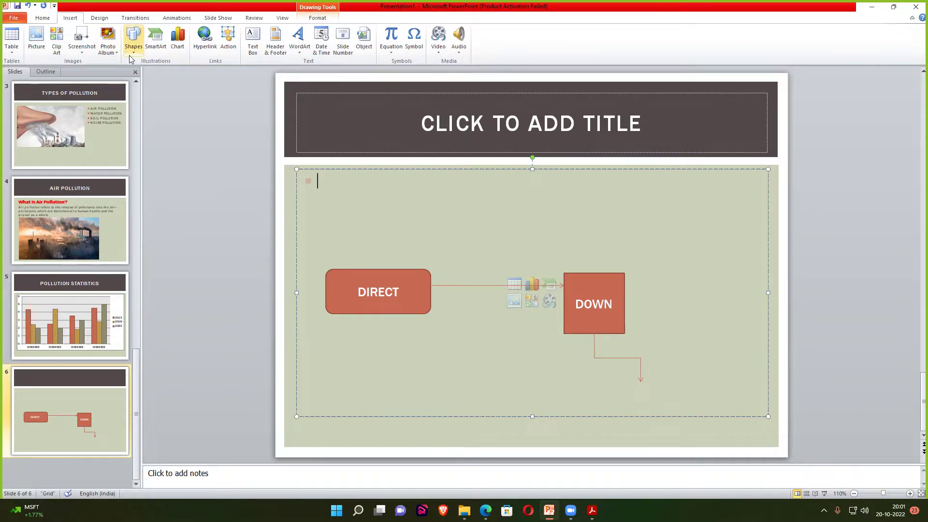
# Insert a Vertical Chevron List SmartArt with sub-bullets klfghjlk and sfsd
pyautogui.click(155, 40)
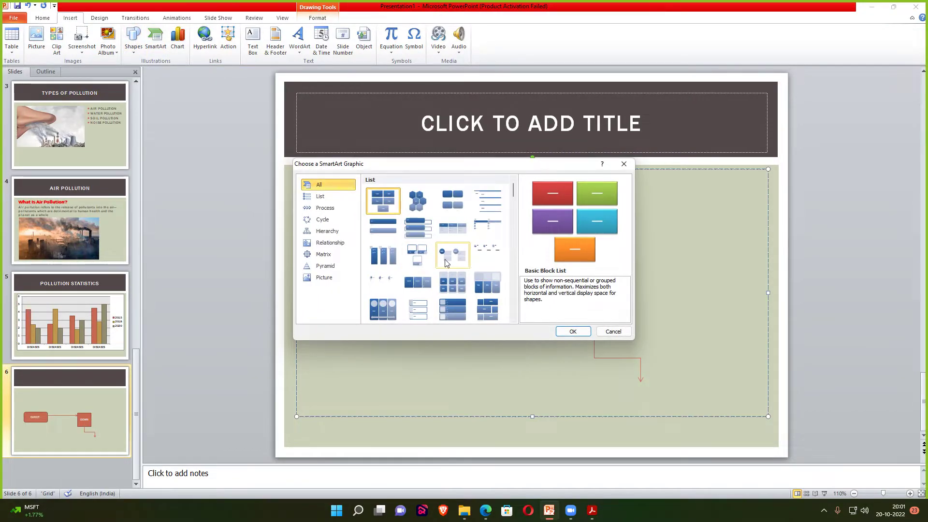
pyautogui.scroll(-2, 449, 263)
pyautogui.scroll(-3, 449, 262)
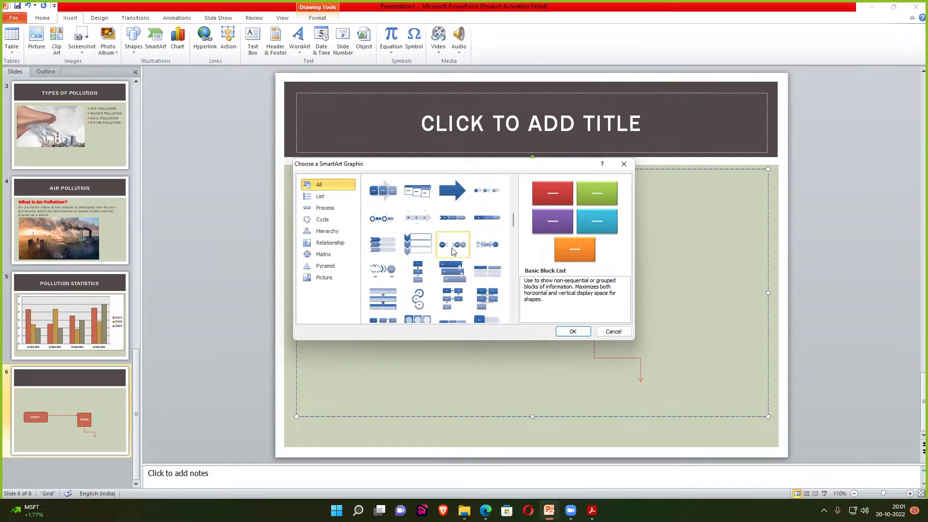
pyautogui.click(371, 222)
pyautogui.click(388, 241)
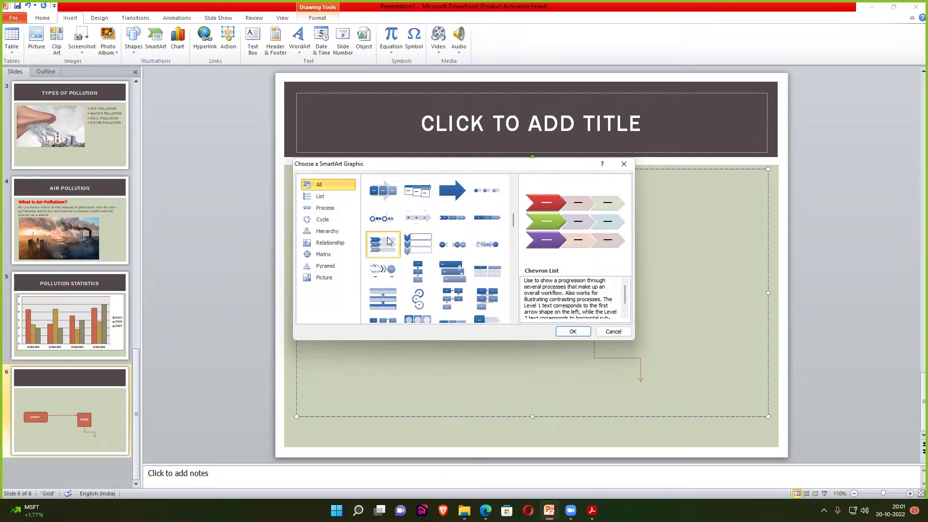
pyautogui.click(418, 244)
pyautogui.click(580, 335)
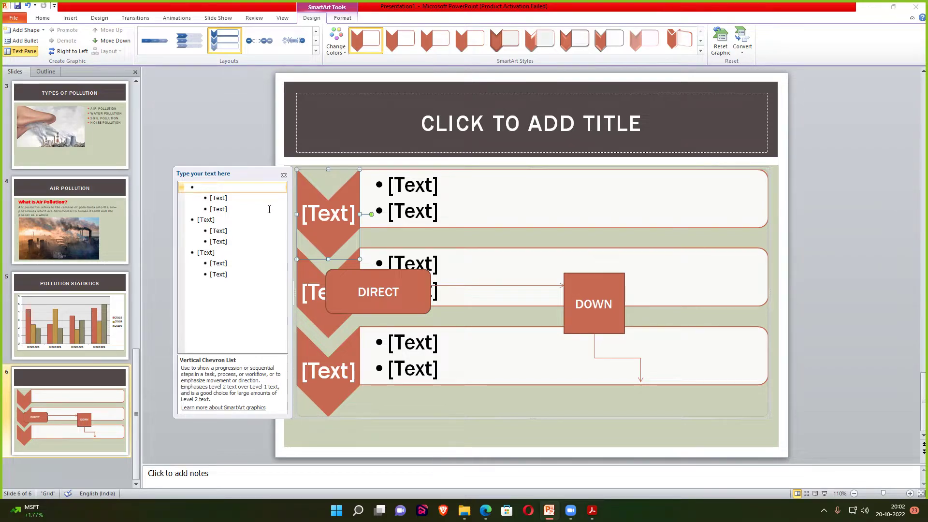
pyautogui.click(223, 200)
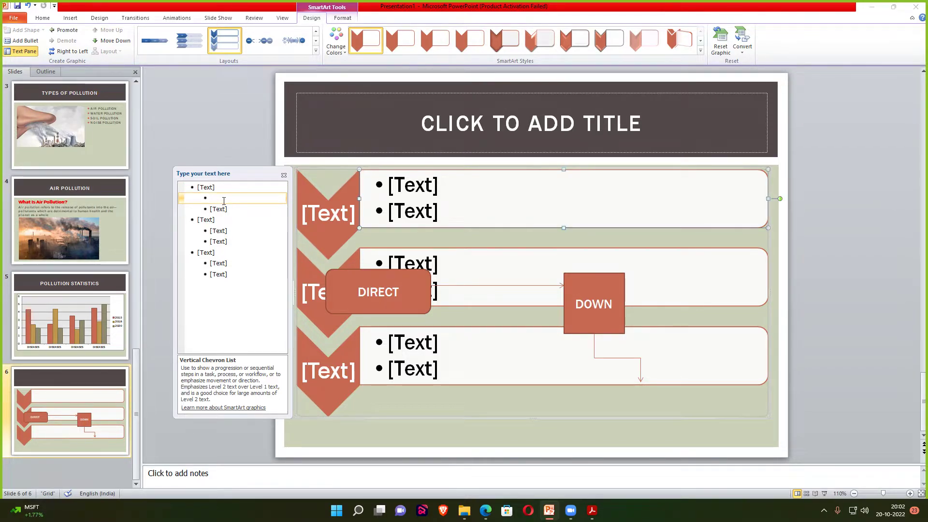
pyautogui.write('klfghjlk')
pyautogui.click(226, 208)
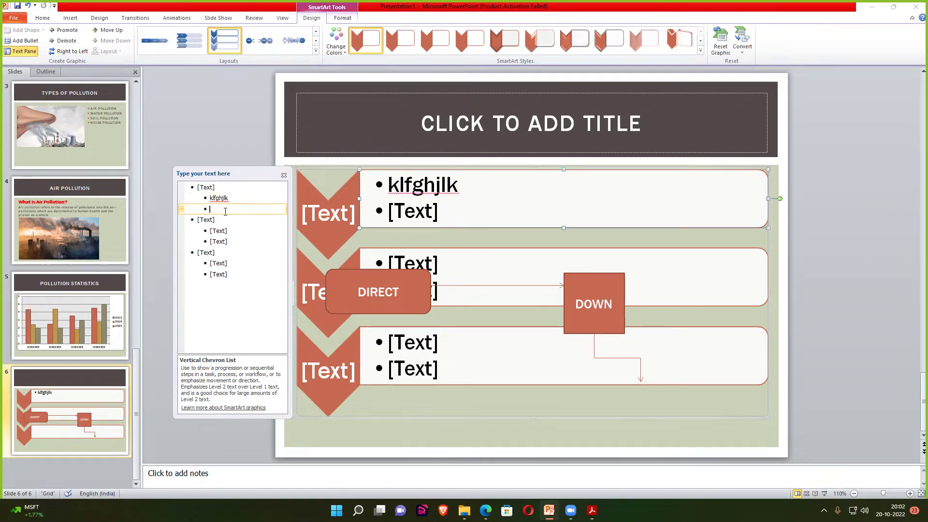
pyautogui.write('sfsd')
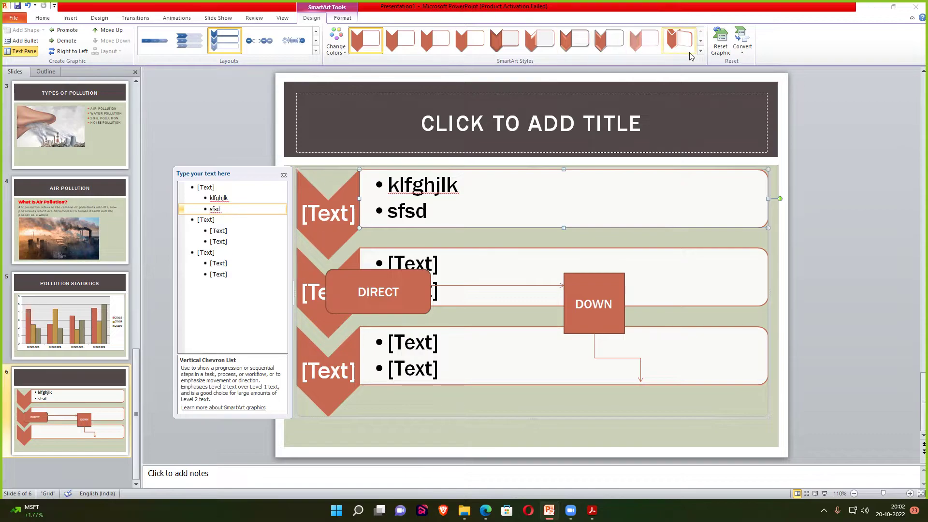
# Recolour the diagram brown, green and grey and give it a plain flat style
pyautogui.click(679, 39)
pyautogui.click(700, 50)
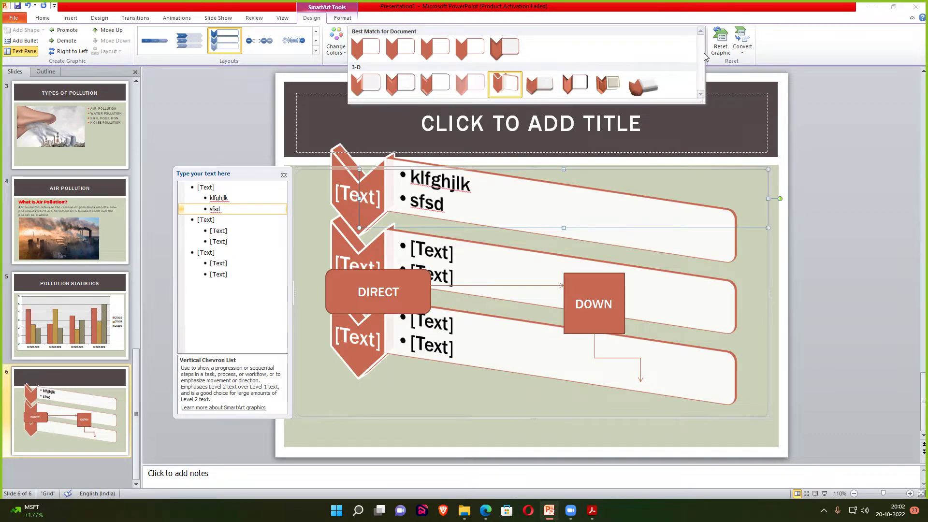
pyautogui.click(346, 56)
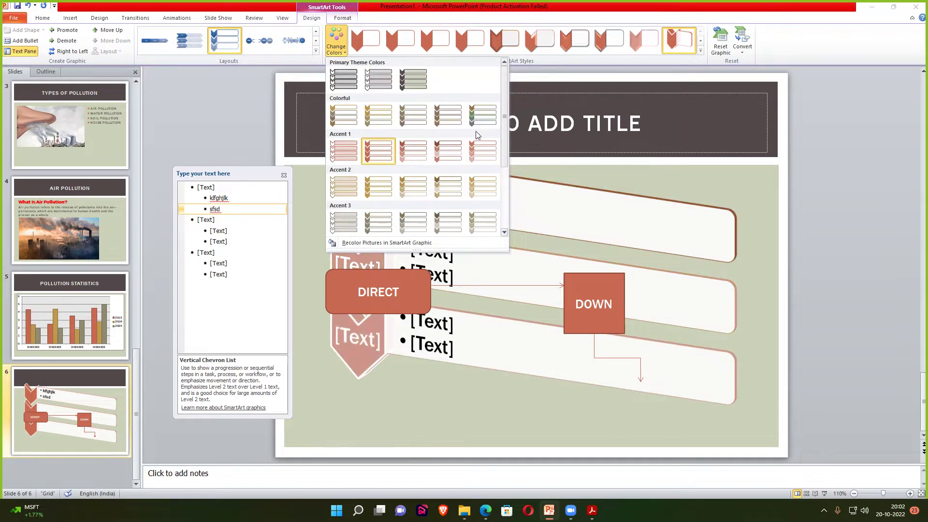
pyautogui.click(483, 115)
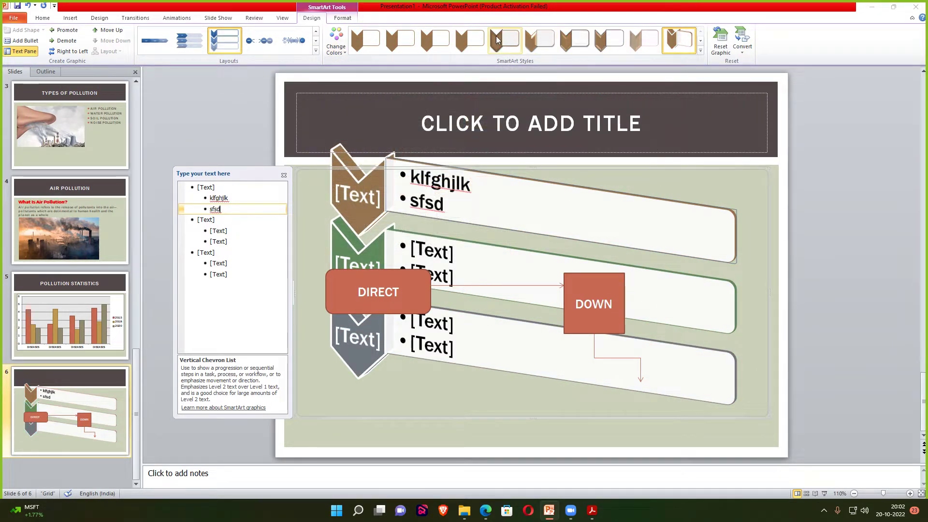
pyautogui.click(574, 40)
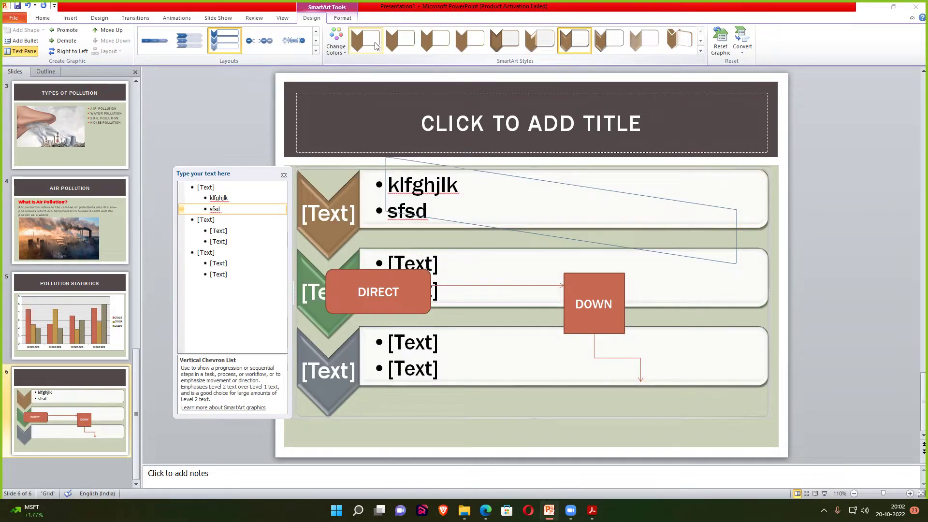
pyautogui.click(372, 43)
pyautogui.click(198, 133)
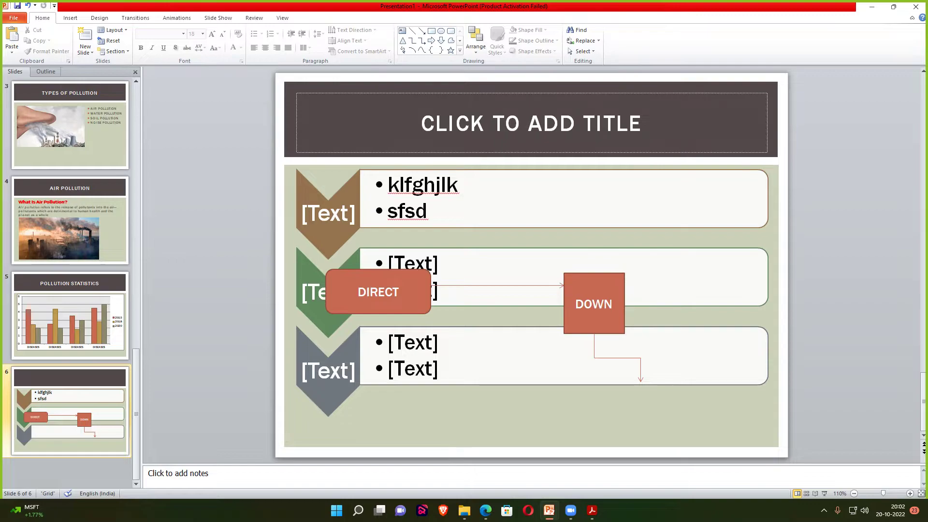
# Delete the DIRECT and DOWN boxes, their arrows and the chevron SmartArt from slide 6
pyautogui.moveTo(706, 427); pyautogui.dragTo(259, 164)
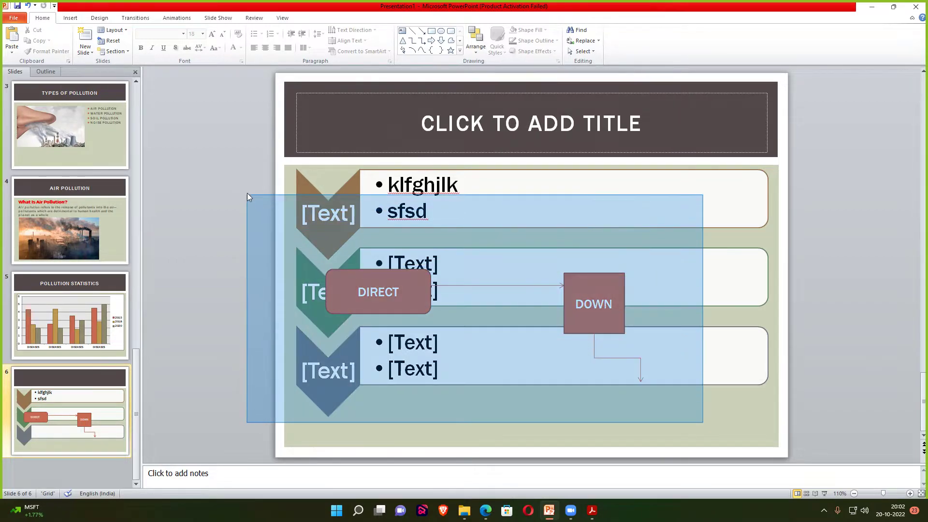
pyautogui.press('Delete')
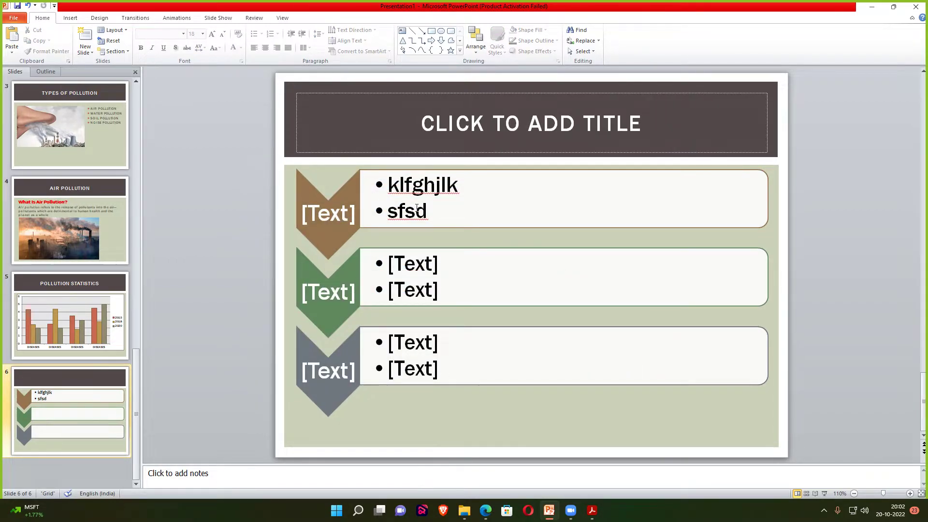
pyautogui.click(355, 213)
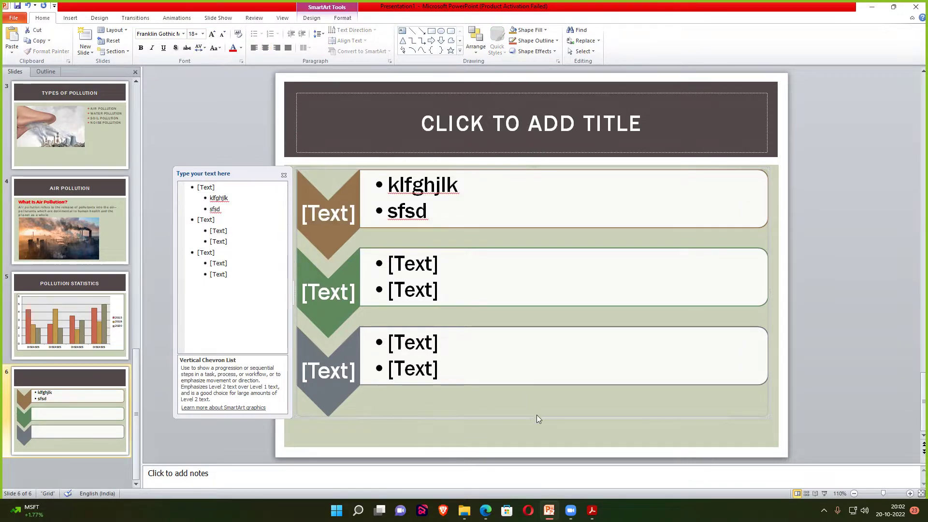
pyautogui.press('Delete')
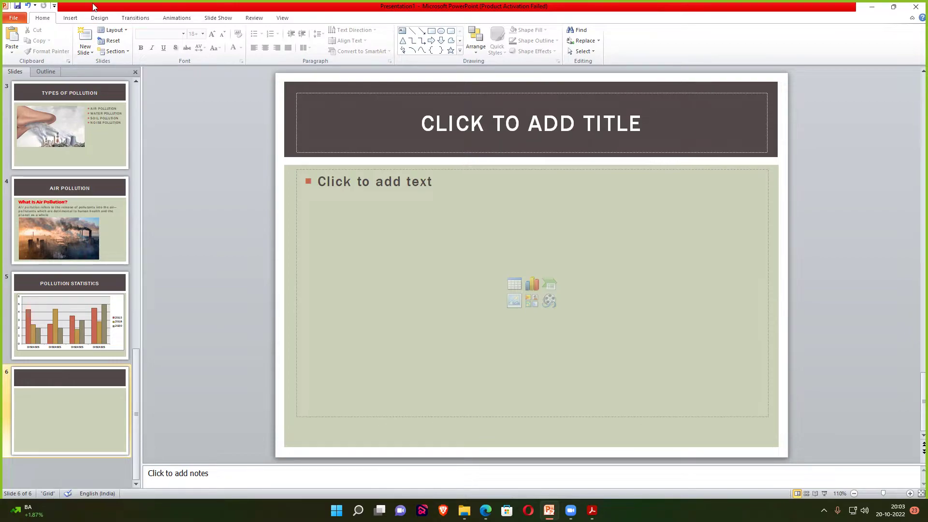
pyautogui.click(70, 18)
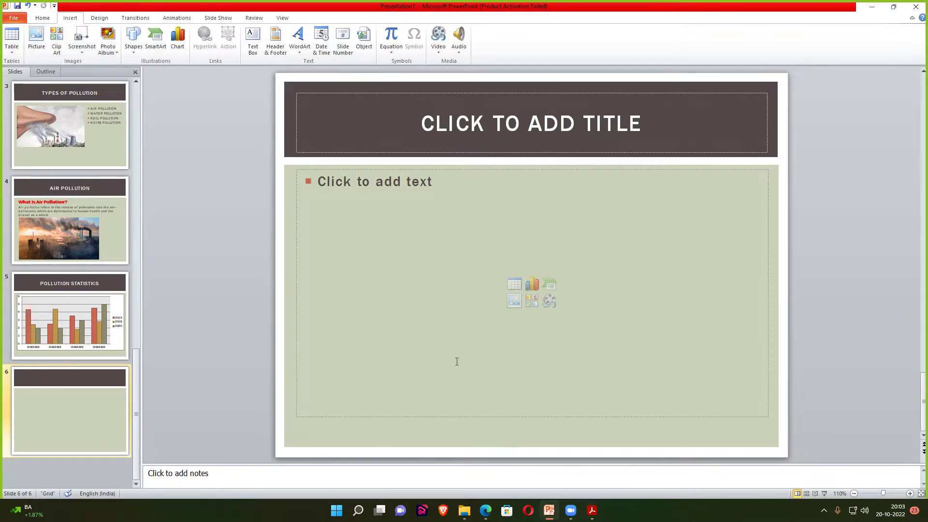
# Go to YouTube in the web browser
pyautogui.click(485, 510)
pyautogui.click(221, 28)
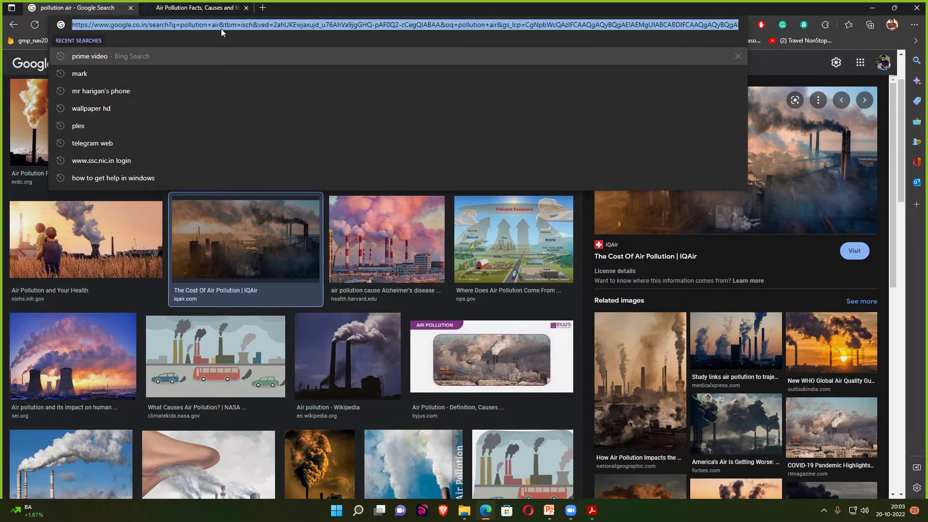
pyautogui.write('you')
pyautogui.press('Return')
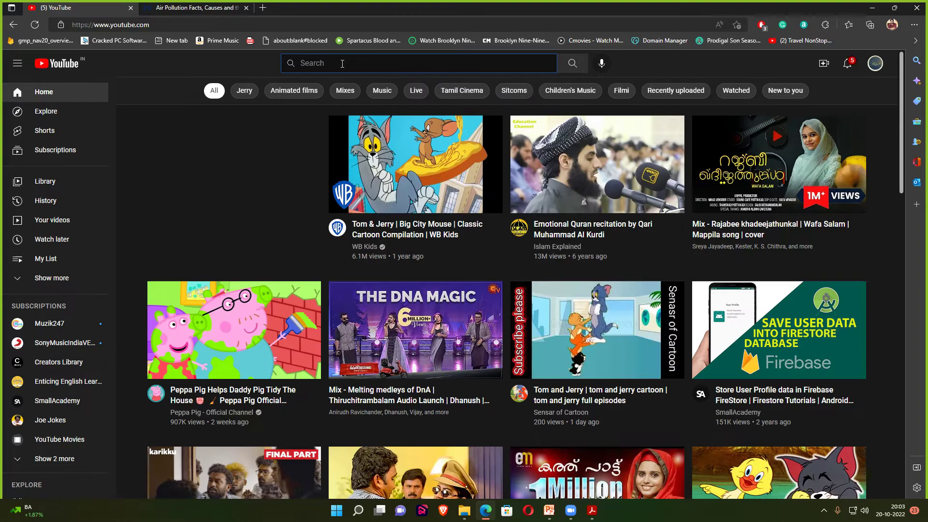
# Search YouTube for 'pollution' and copy the Air Pollution video's link
pyautogui.click(342, 63)
pyautogui.write('pol')
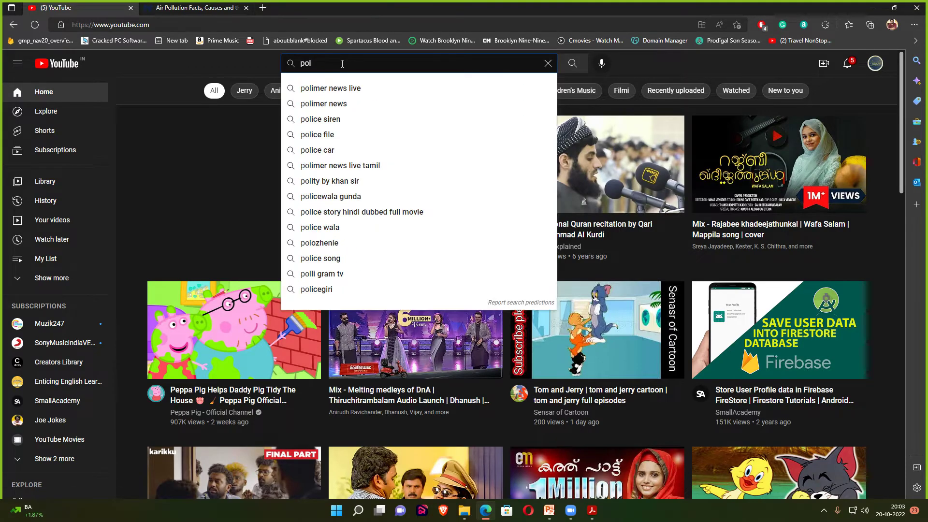
pyautogui.write('lution')
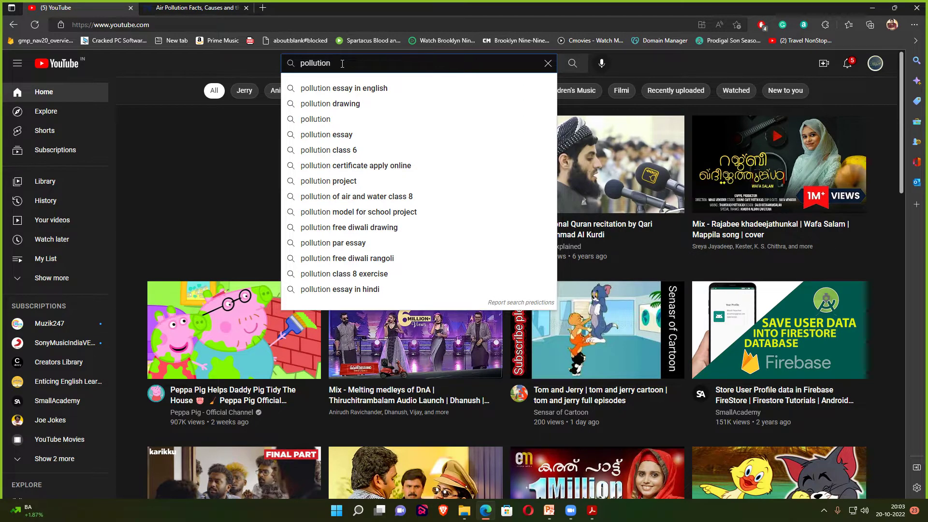
pyautogui.press('Return')
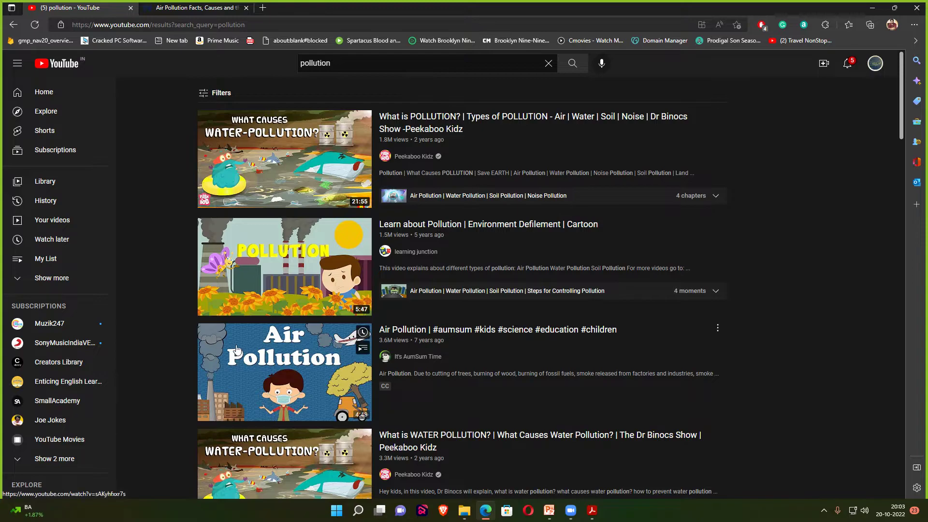
pyautogui.moveTo(284, 373)
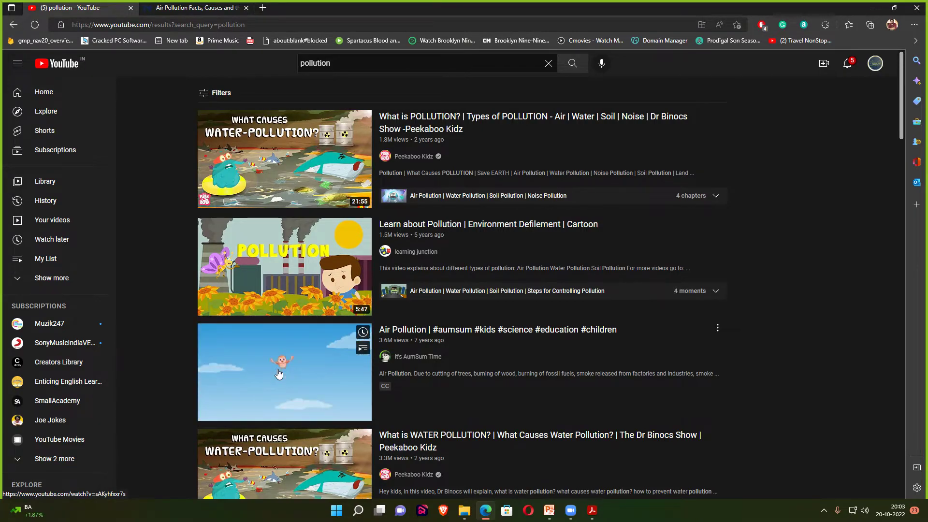
pyautogui.rightClick(291, 341)
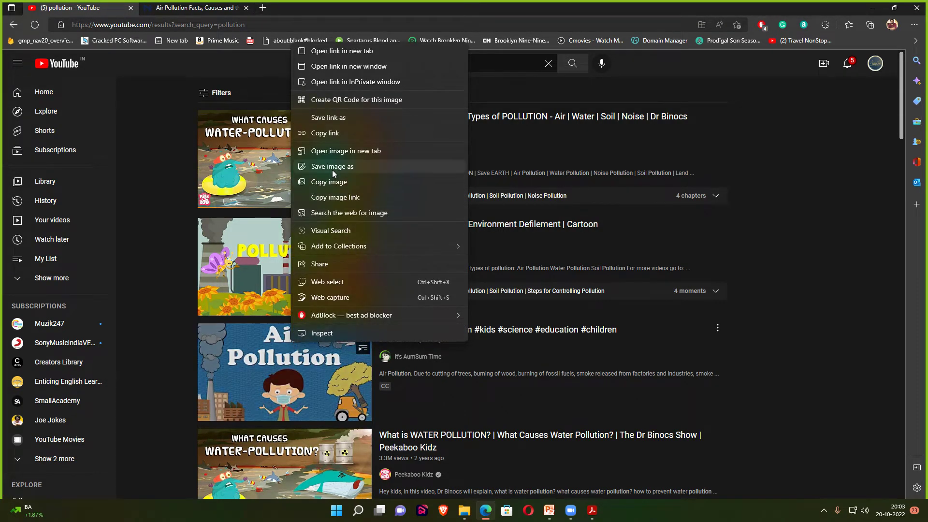
pyautogui.click(325, 133)
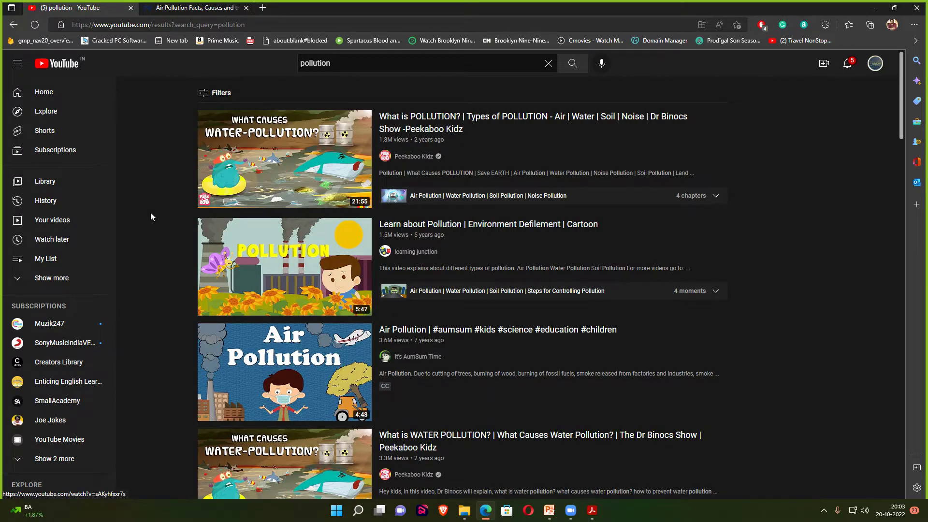
# In a new tab, Google 'yt to mp4hd' and open the Y2Mate MP4 converter result
pyautogui.click(263, 7)
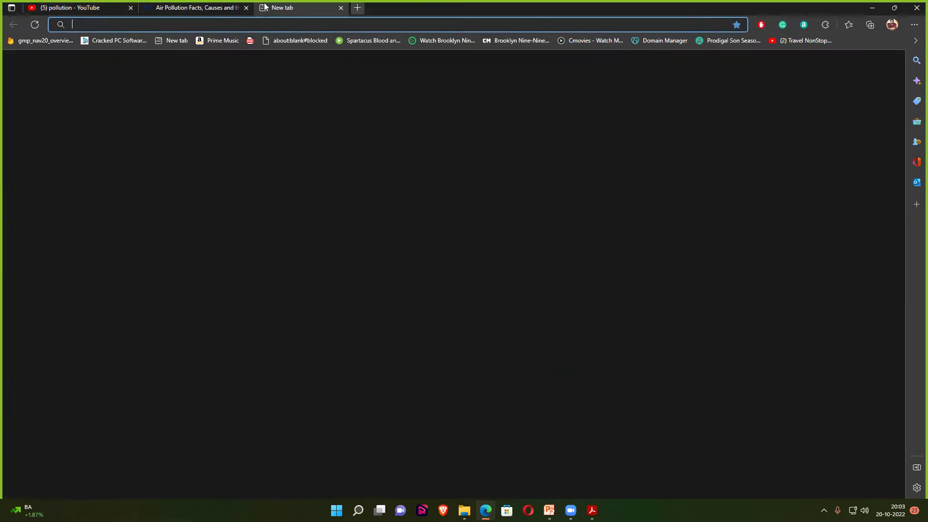
pyautogui.write('goo')
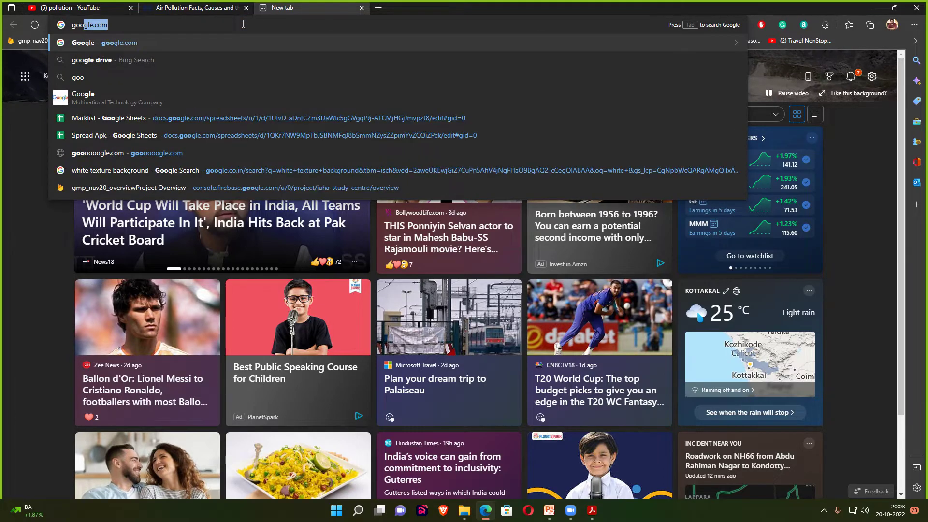
pyautogui.press('Return')
pyautogui.write('yt')
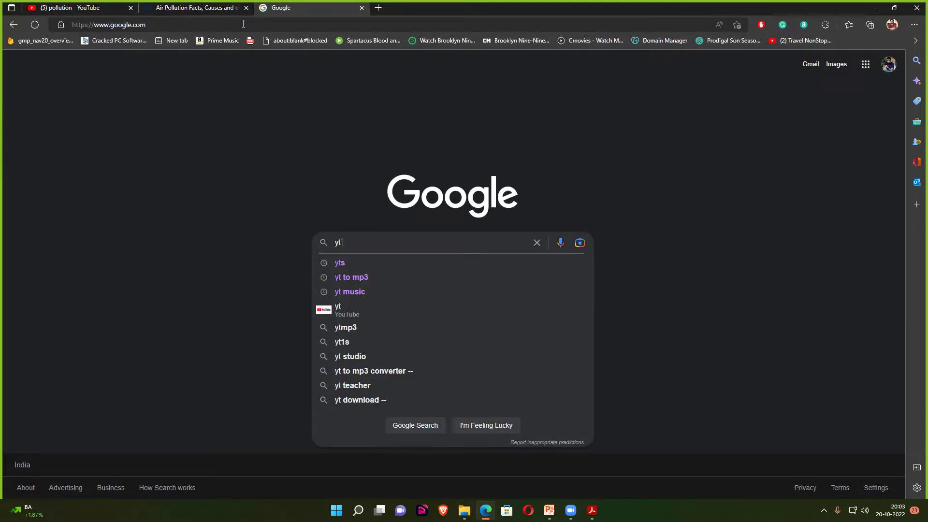
pyautogui.write(' t')
pyautogui.press('Down')
pyautogui.press('Down')
pyautogui.press('Return')
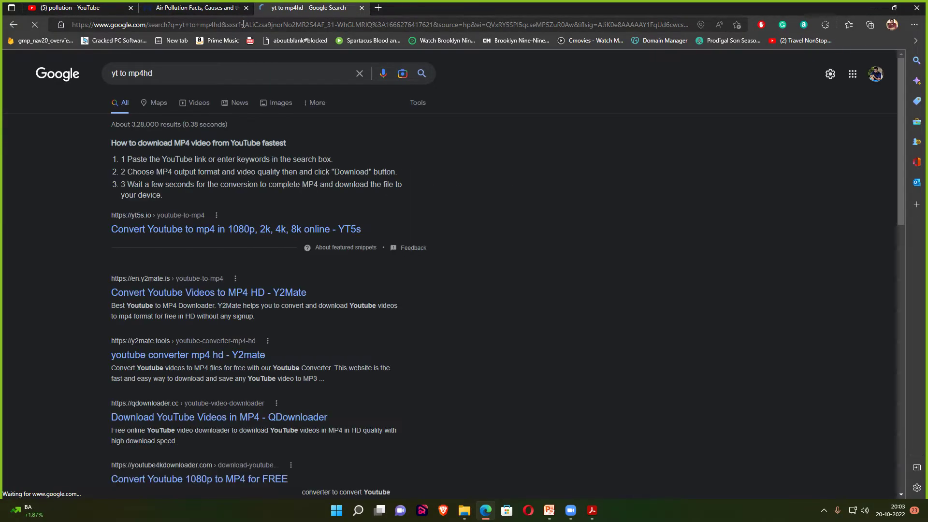
pyautogui.click(165, 292)
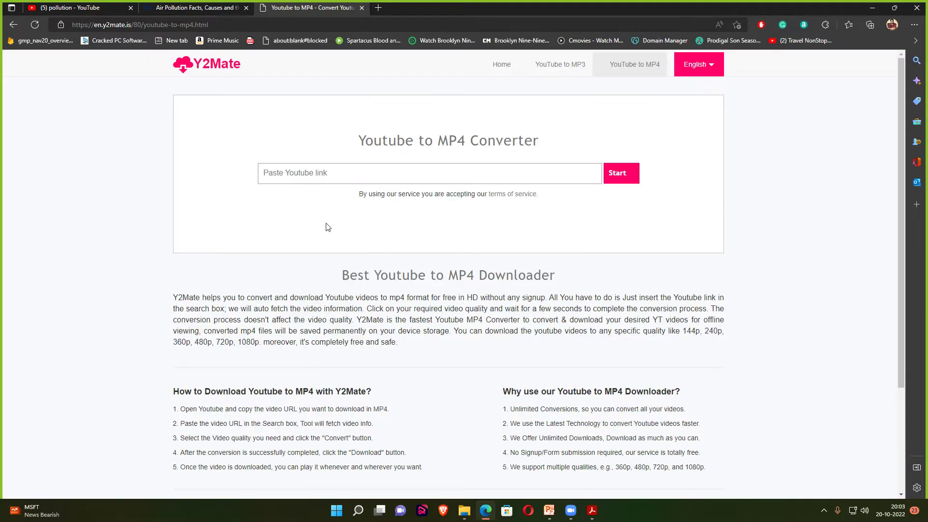
# Paste the Air Pollution link into Y2Mate, convert it to 480p MP4, and download it
pyautogui.click(421, 182)
pyautogui.write('https://www.youtube.com/watch?v=sAKyhfxxr7s')
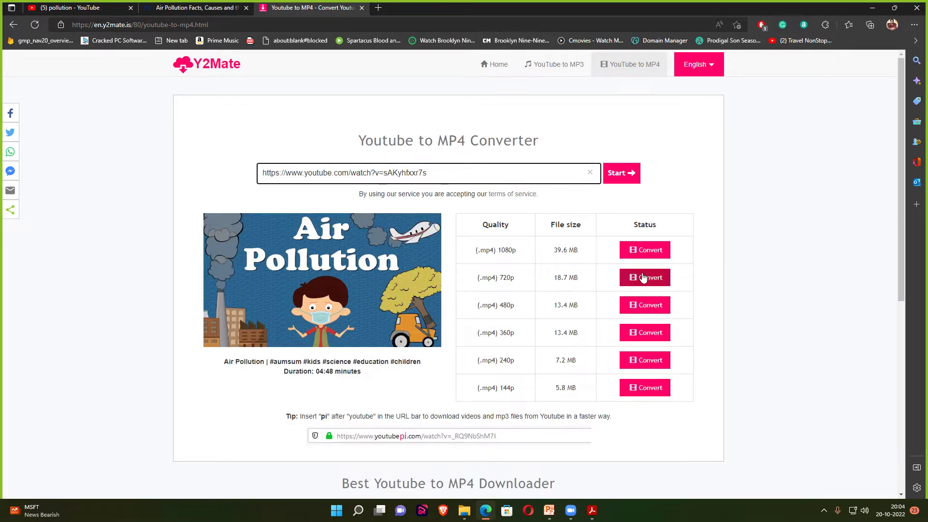
pyautogui.click(647, 304)
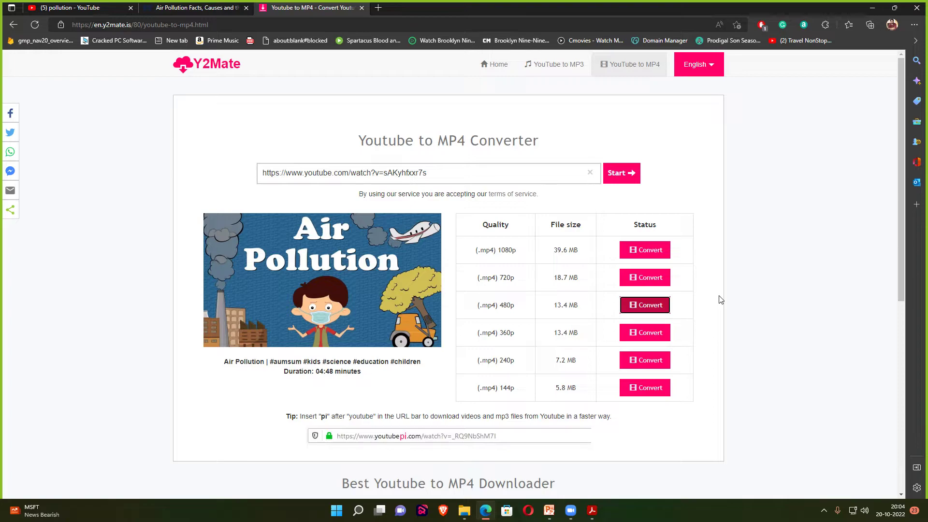
pyautogui.click(697, 302)
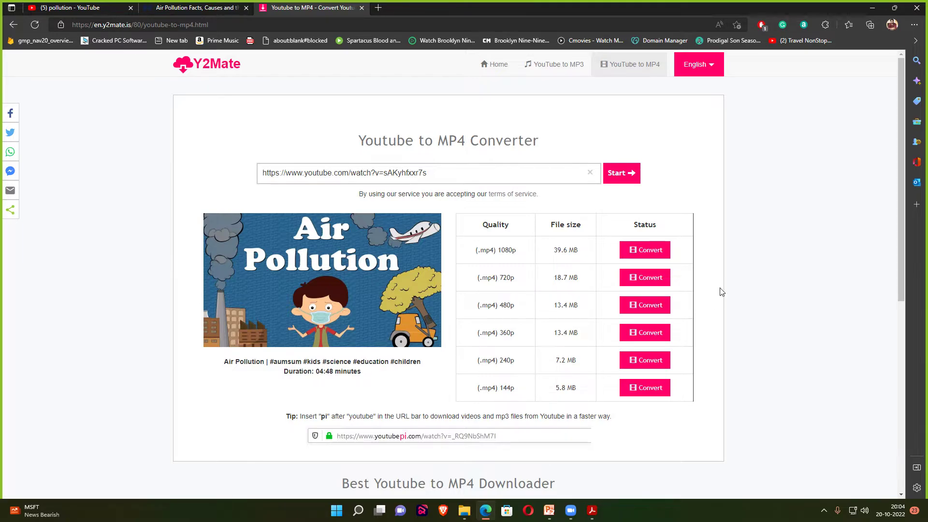
pyautogui.click(645, 305)
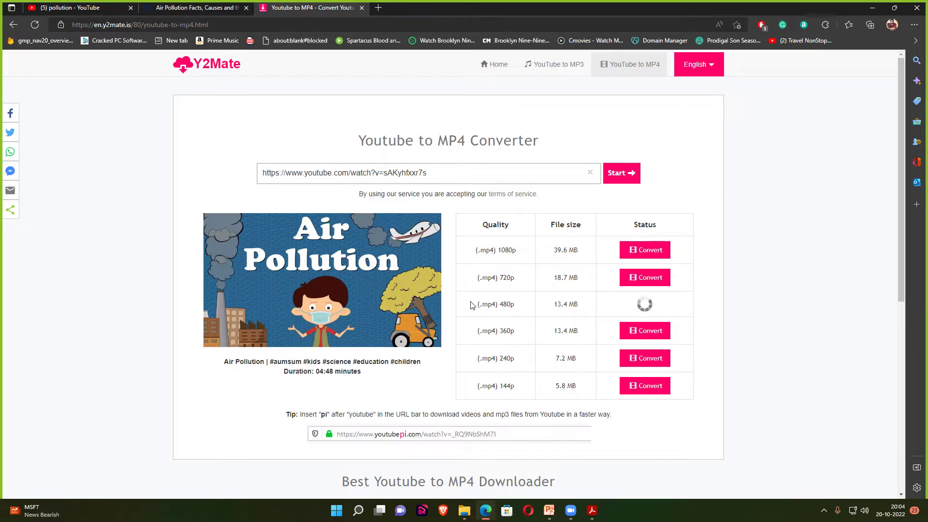
pyautogui.click(640, 304)
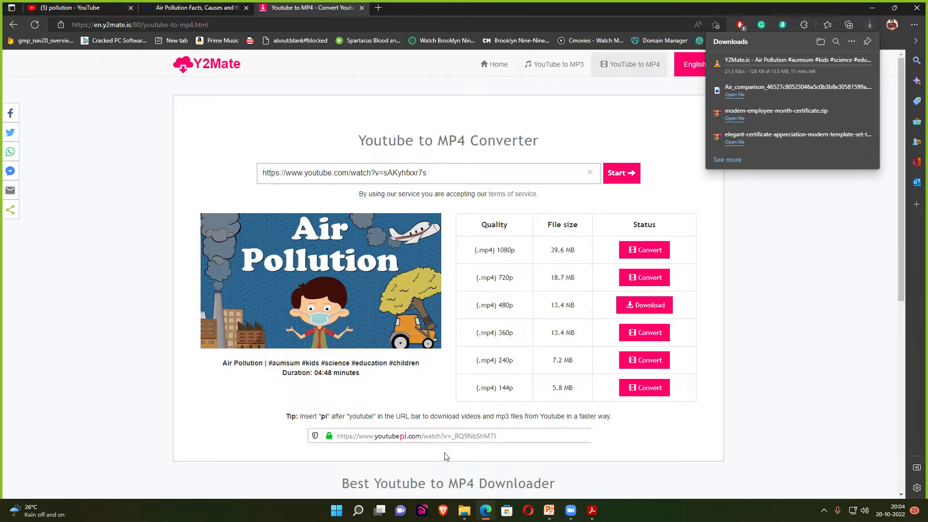
pyautogui.click(549, 510)
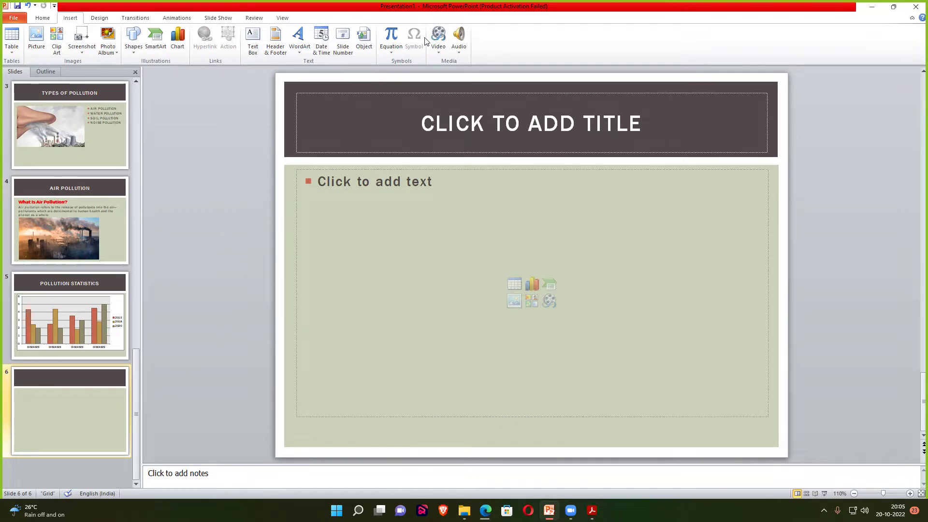
# Insert the car animation tutorial audio from Music > Videoder onto slide 6
pyautogui.click(459, 36)
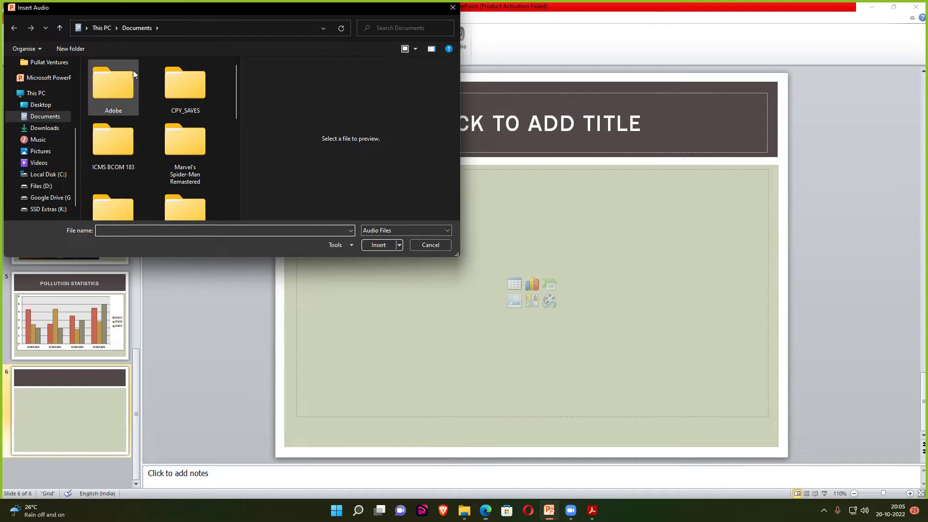
pyautogui.click(39, 140)
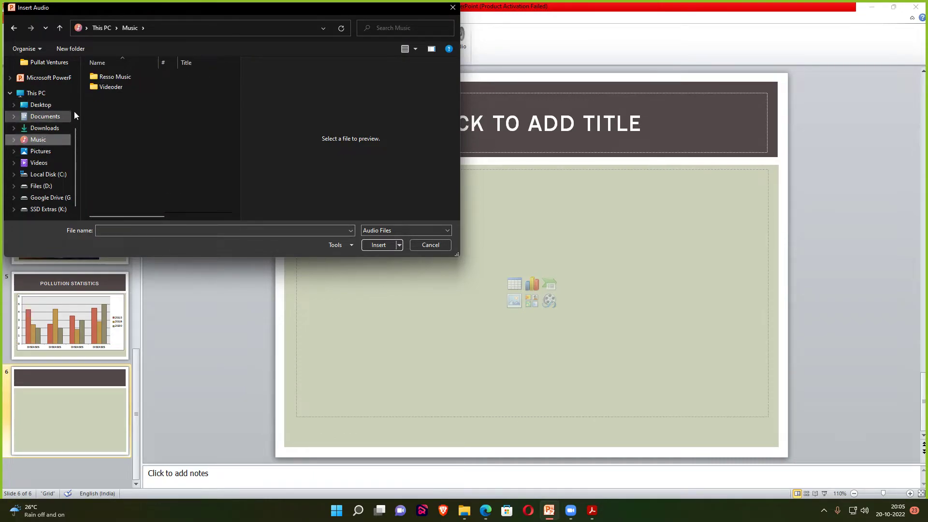
pyautogui.doubleClick(114, 78)
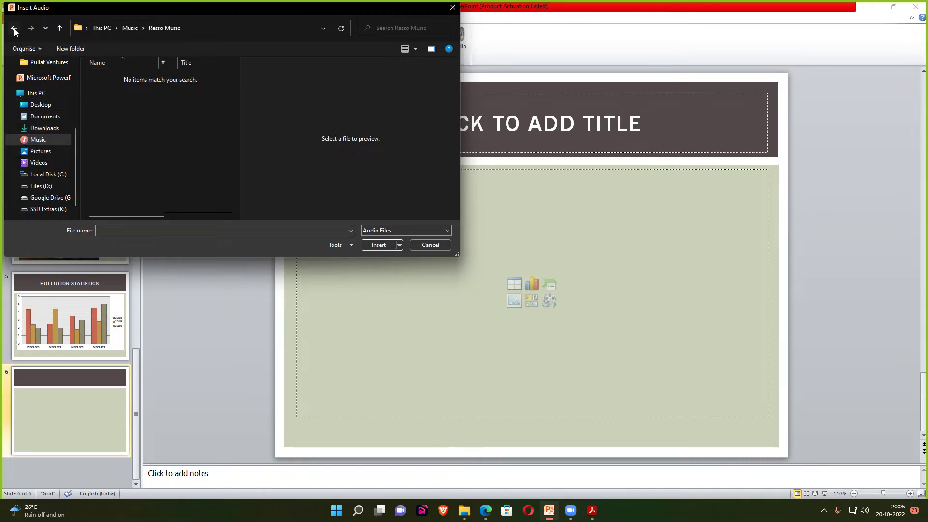
pyautogui.click(13, 27)
pyautogui.doubleClick(106, 86)
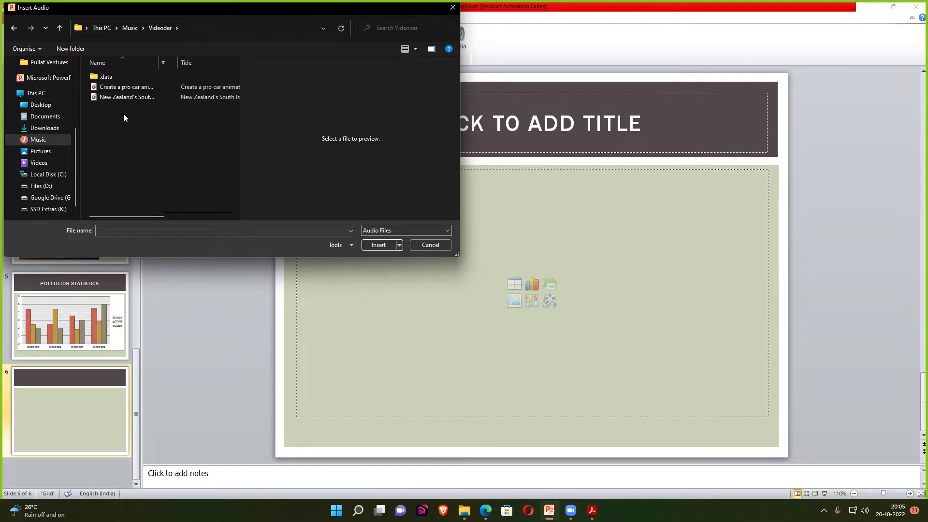
pyautogui.click(131, 87)
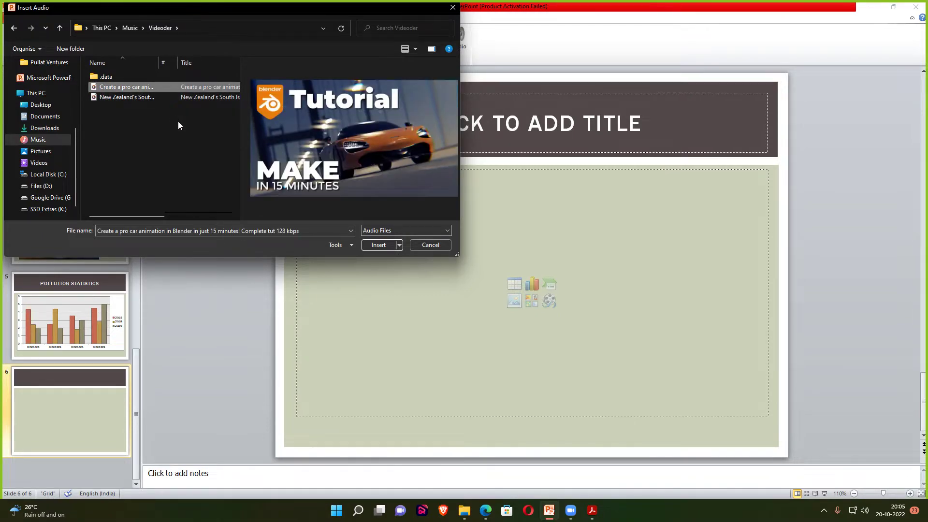
pyautogui.click(379, 245)
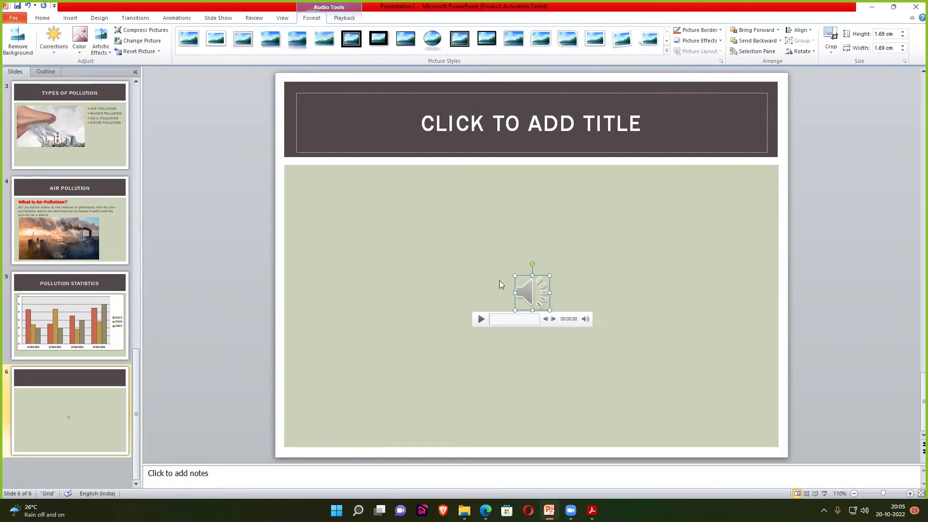
pyautogui.click(482, 319)
pyautogui.click(483, 320)
pyautogui.click(244, 284)
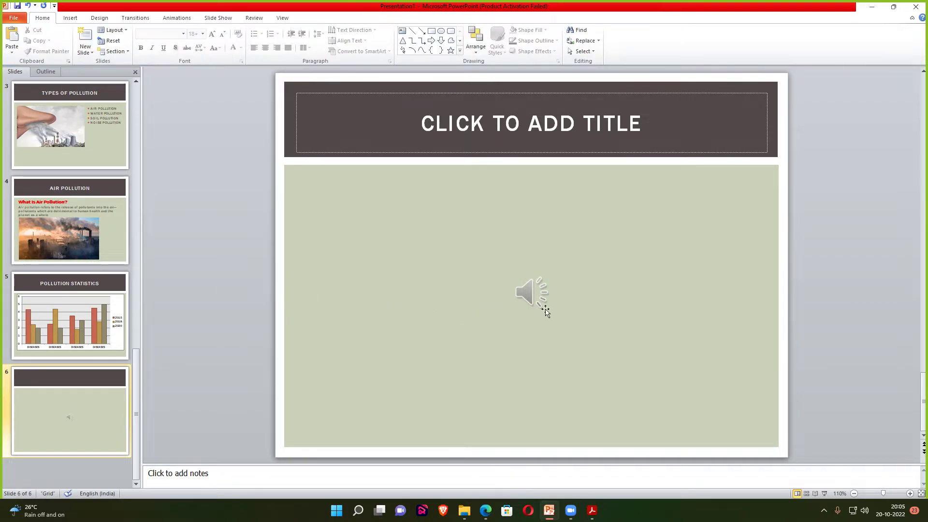
pyautogui.click(824, 495)
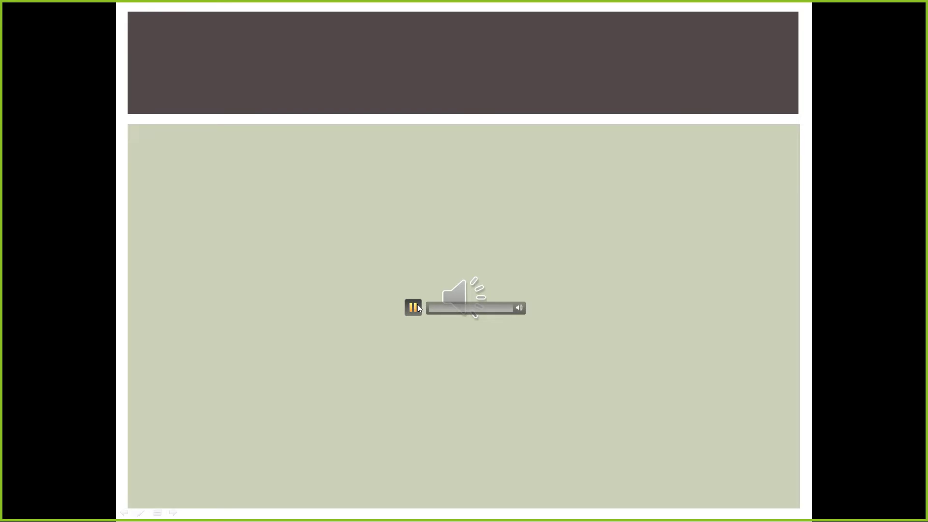
pyautogui.click(455, 234)
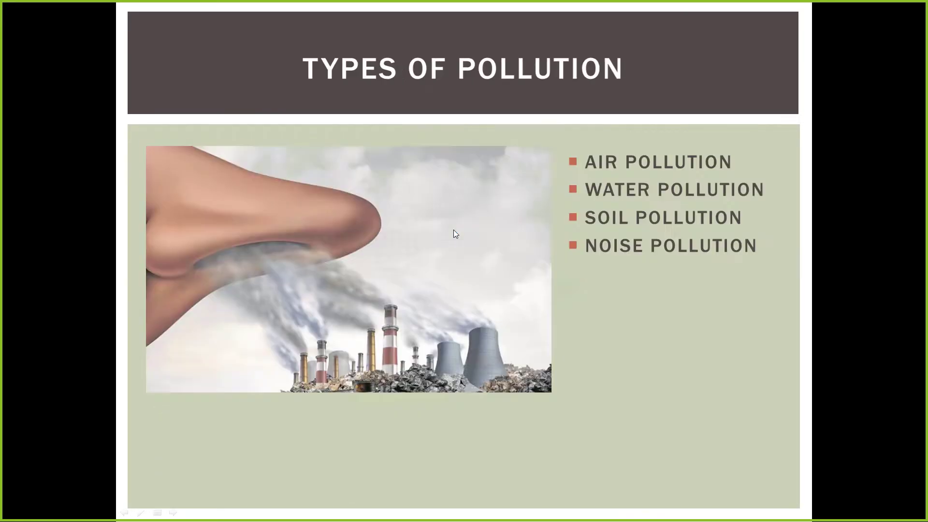
pyautogui.click(455, 234)
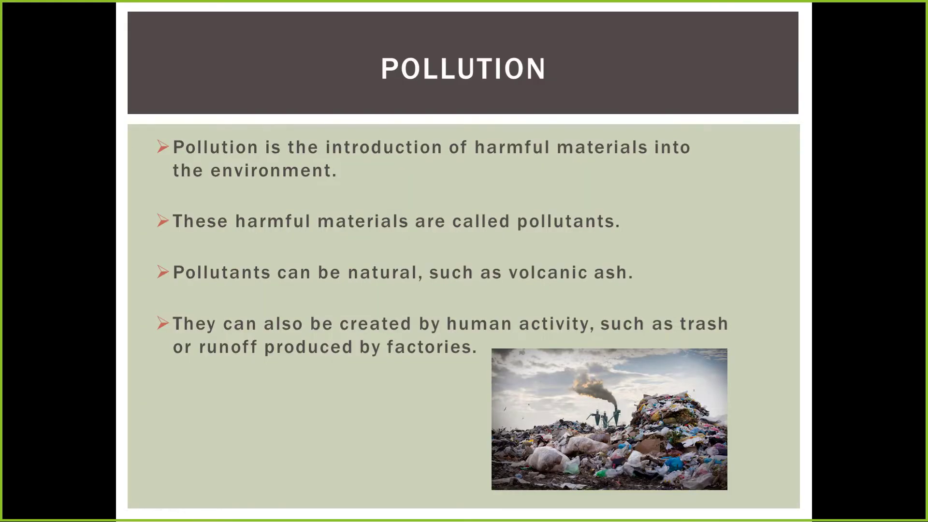
pyautogui.press('Right')
pyautogui.press('Right')
pyautogui.press('Right')
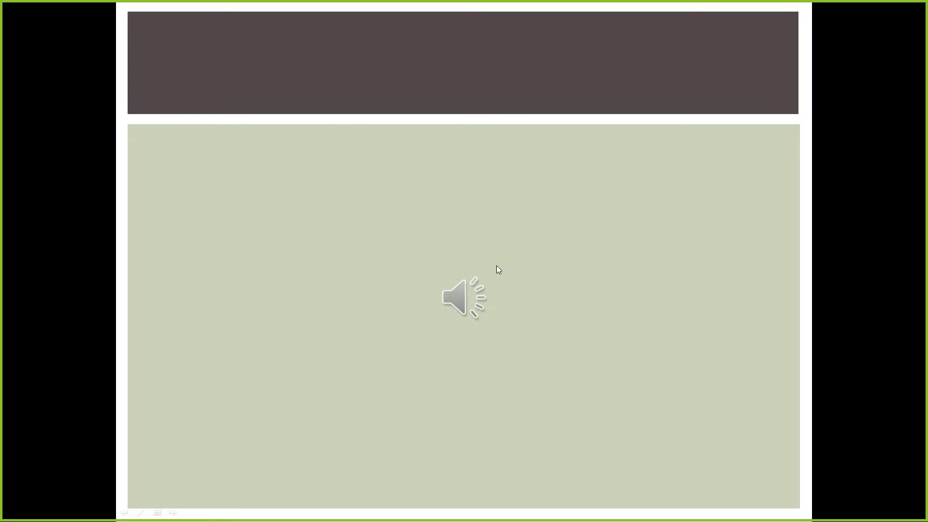
pyautogui.rightClick(279, 234)
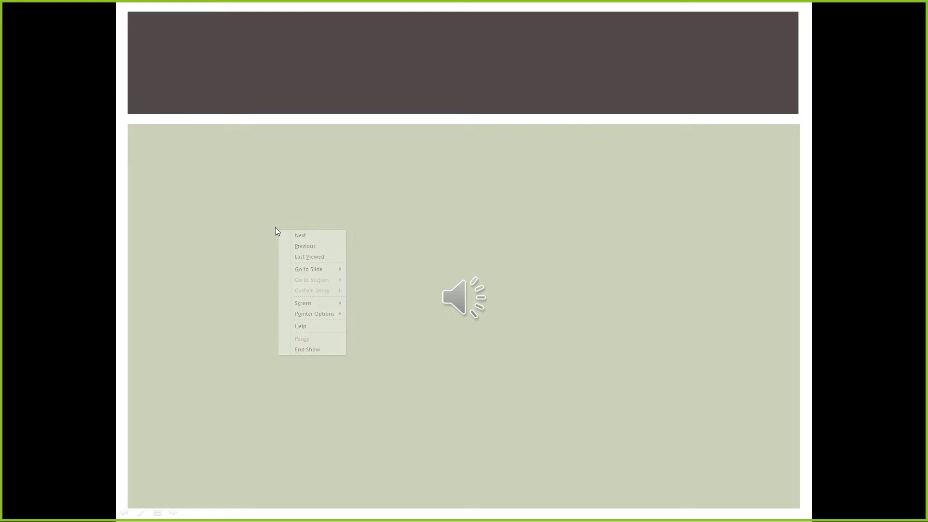
pyautogui.press('Escape')
pyautogui.press('Escape')
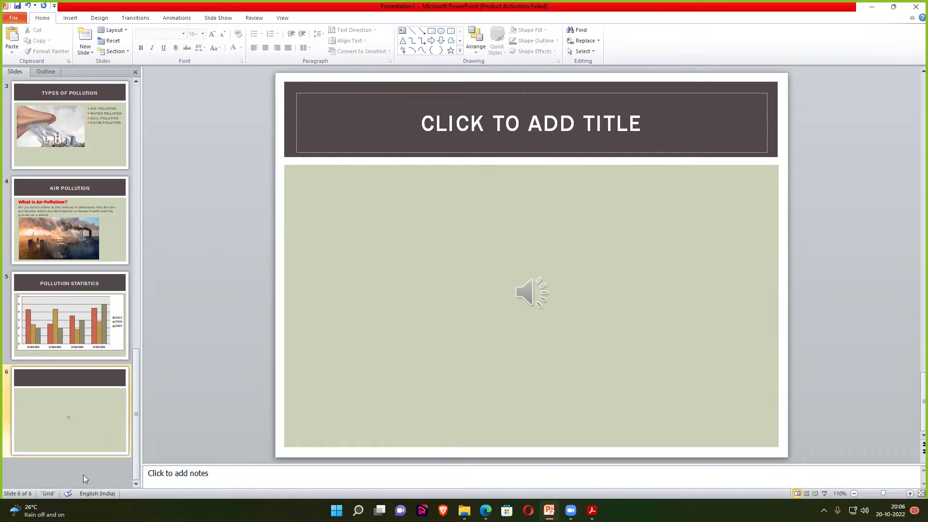
# Add a new slide 7, then check Edge's Downloads list and minimise Edge
pyautogui.rightClick(84, 474)
pyautogui.click(123, 458)
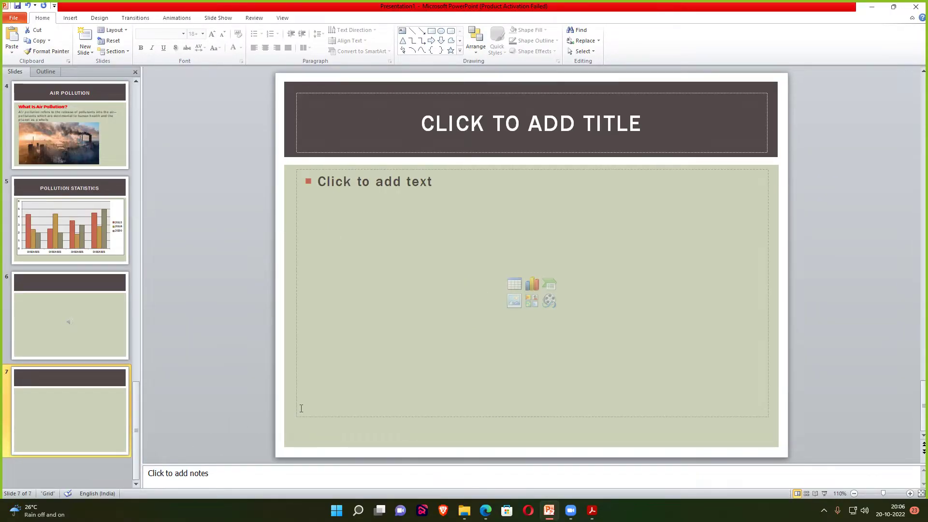
pyautogui.click(490, 508)
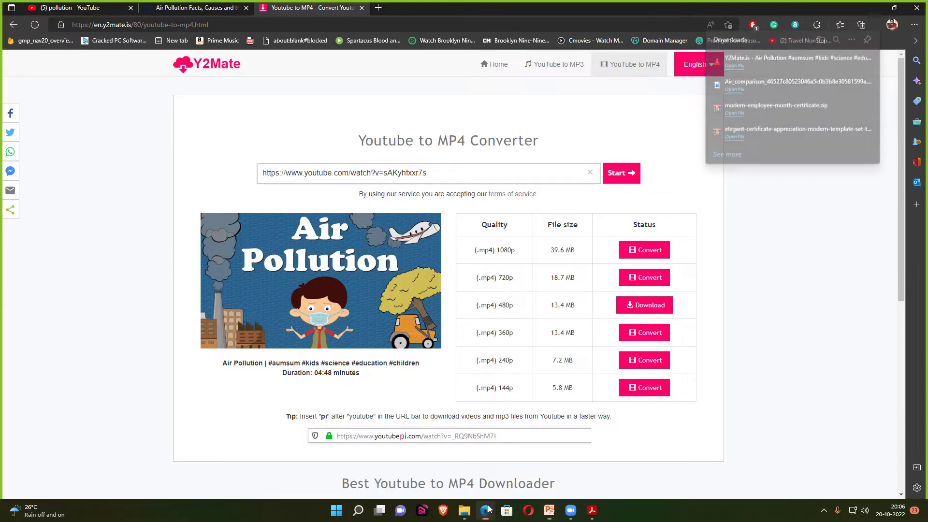
pyautogui.click(914, 24)
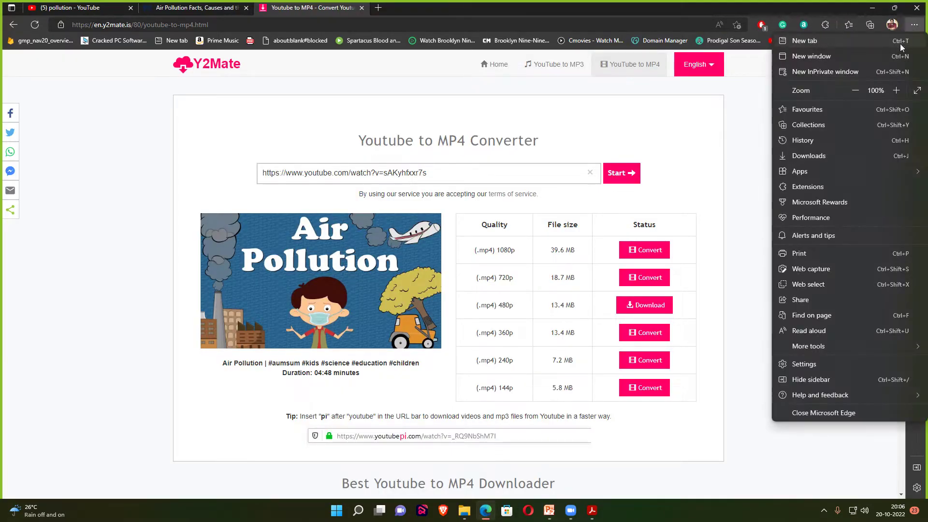
pyautogui.click(809, 156)
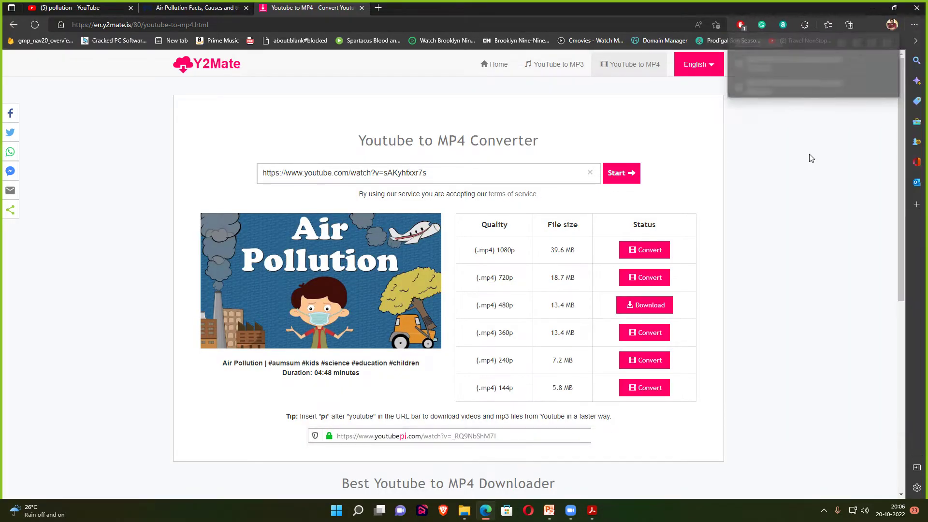
pyautogui.click(873, 7)
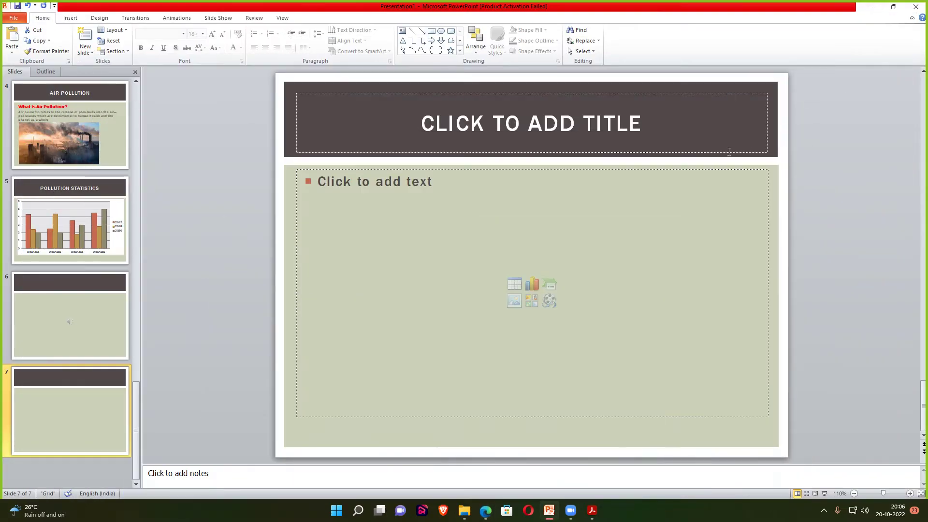
# Insert the downloaded Air Pollution video from the Downloads folder onto slide 7
pyautogui.click(70, 17)
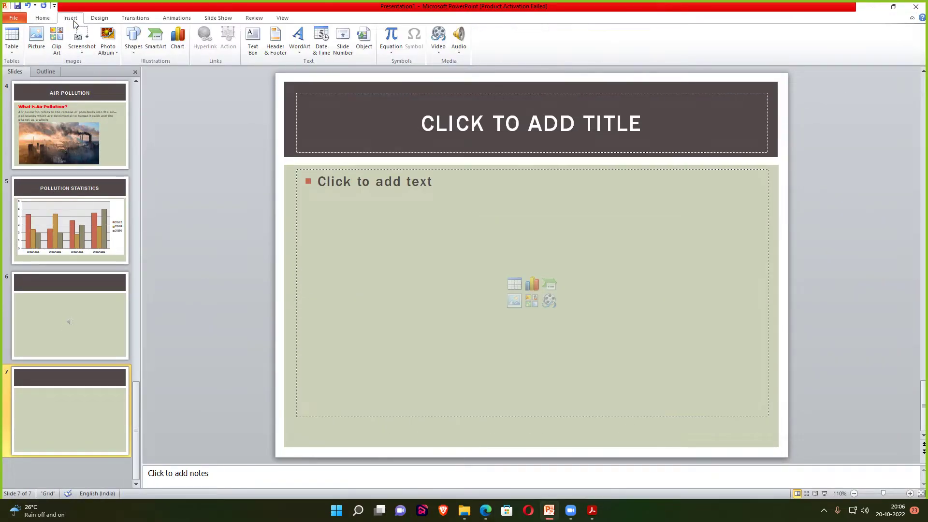
pyautogui.click(438, 53)
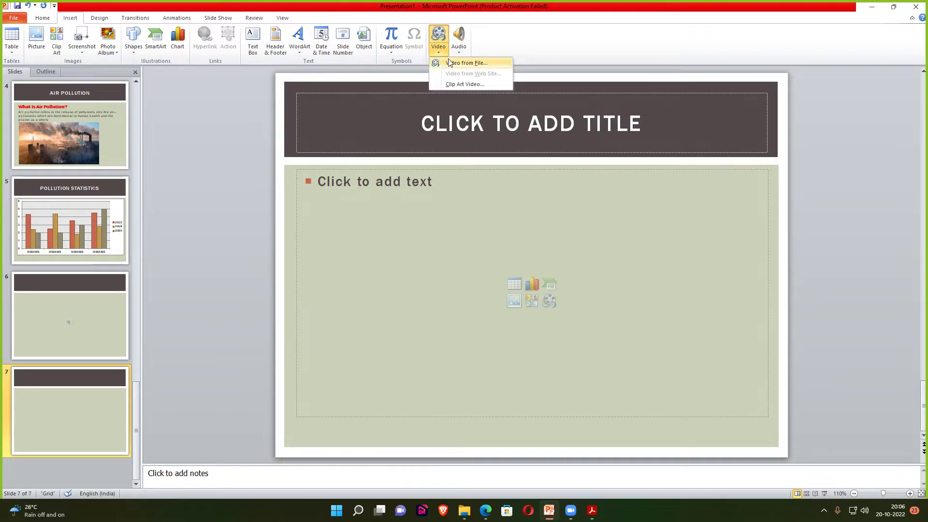
pyautogui.click(466, 63)
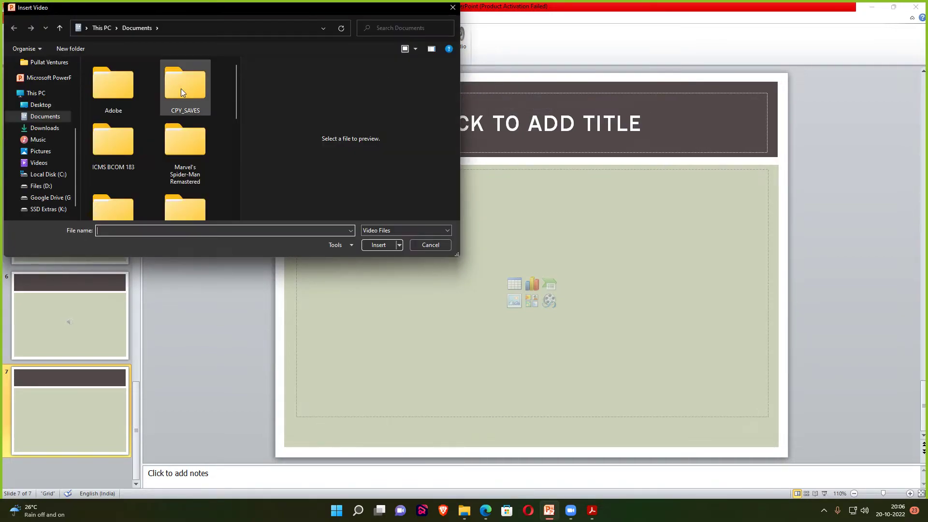
pyautogui.click(44, 128)
pyautogui.click(109, 105)
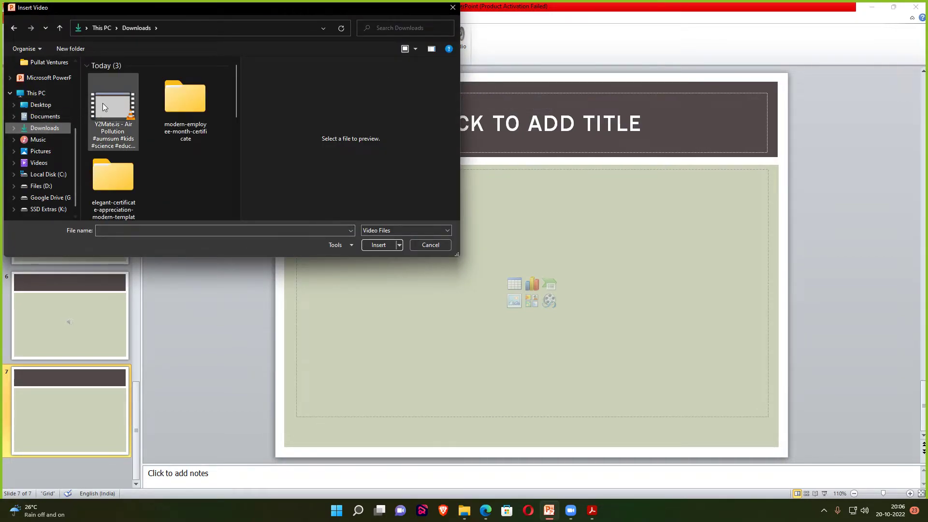
pyautogui.click(380, 245)
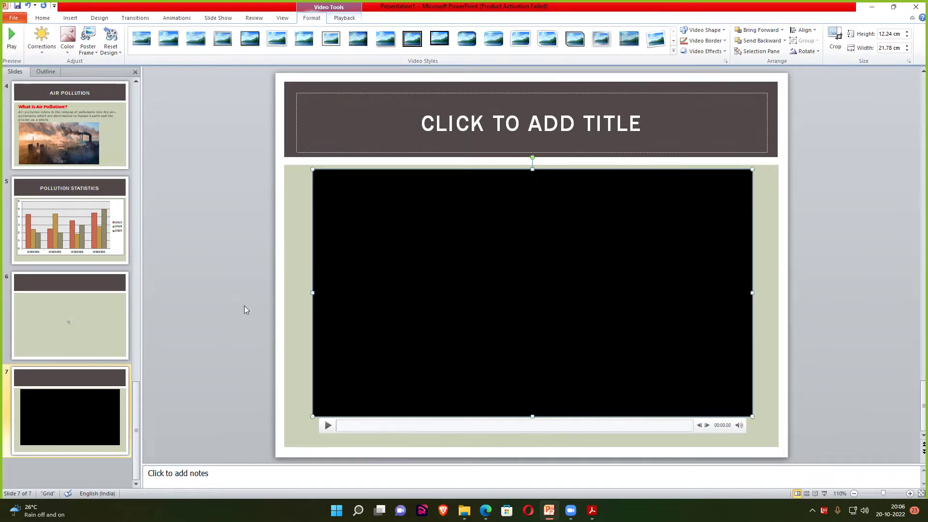
# Preview the video, skipping ahead, then stop it and select slide 1
pyautogui.click(328, 426)
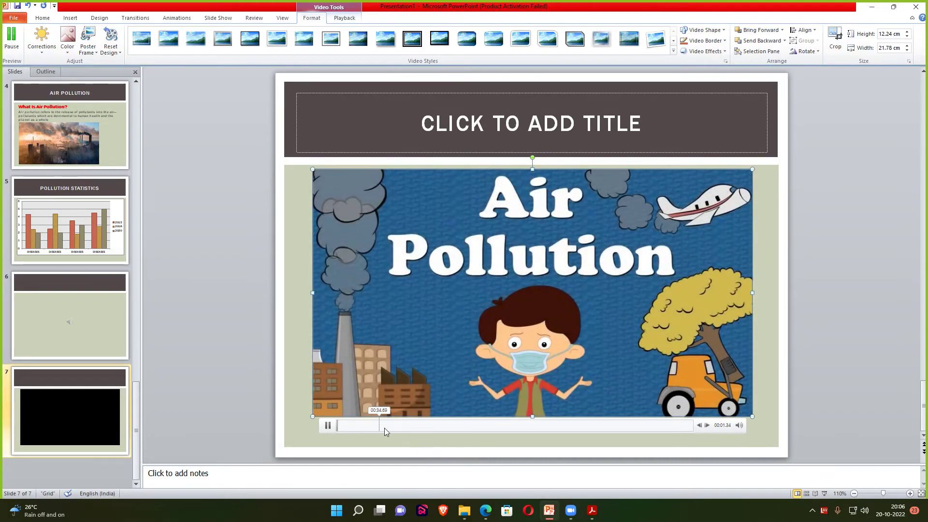
pyautogui.click(399, 425)
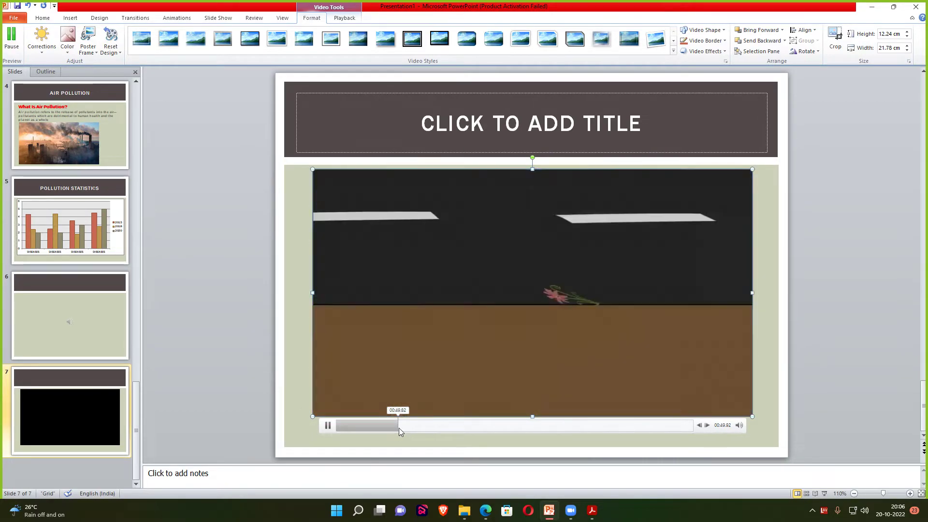
pyautogui.click(487, 425)
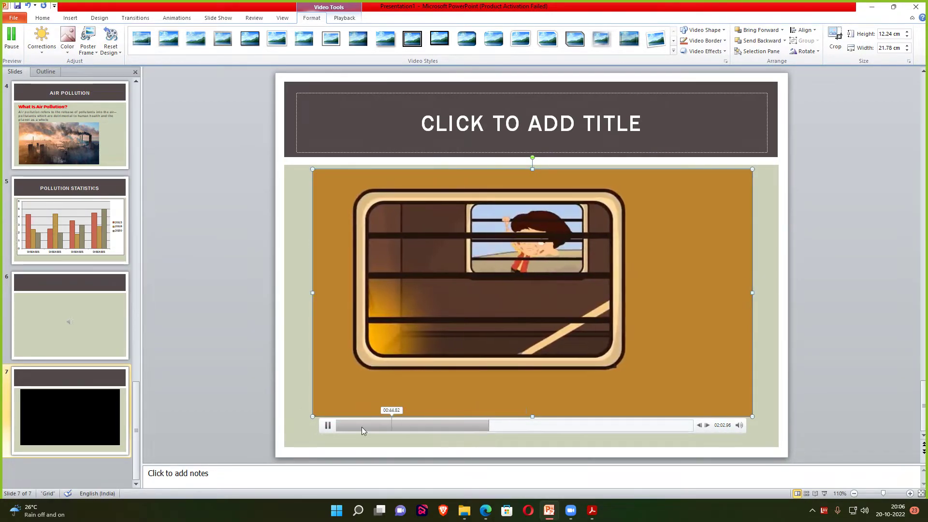
pyautogui.click(328, 425)
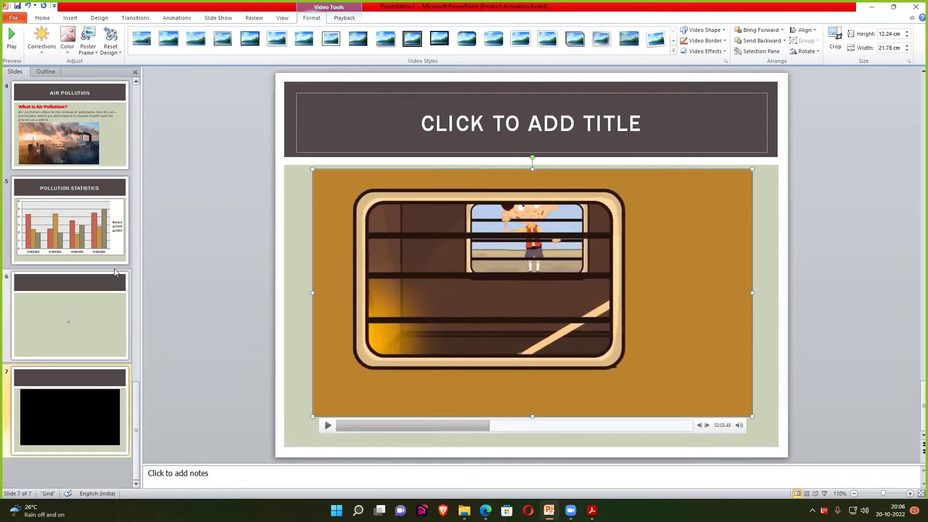
pyautogui.scroll(5, 92, 85)
pyautogui.click(90, 109)
# Start the slide show with F5 and advance through five slides
pyautogui.press('F5')
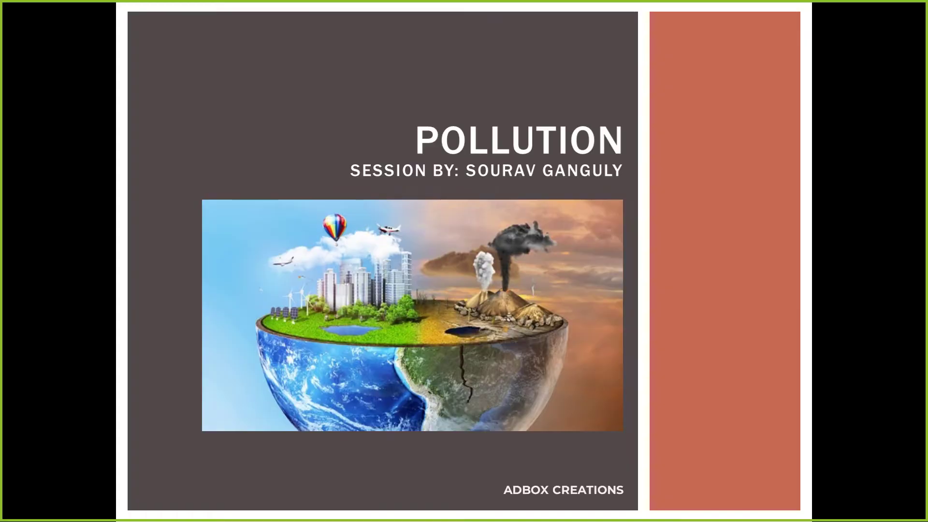
pyautogui.click(833, 198)
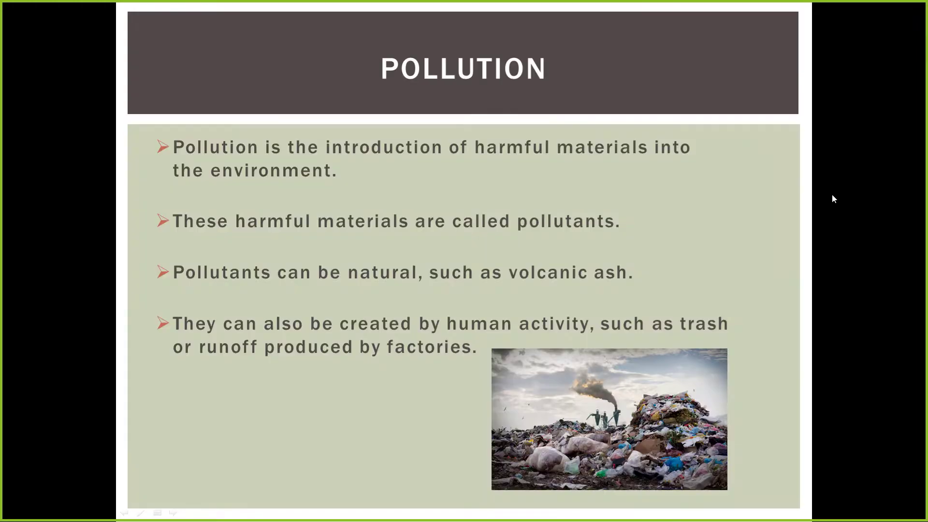
pyautogui.click(833, 198)
pyautogui.click(832, 199)
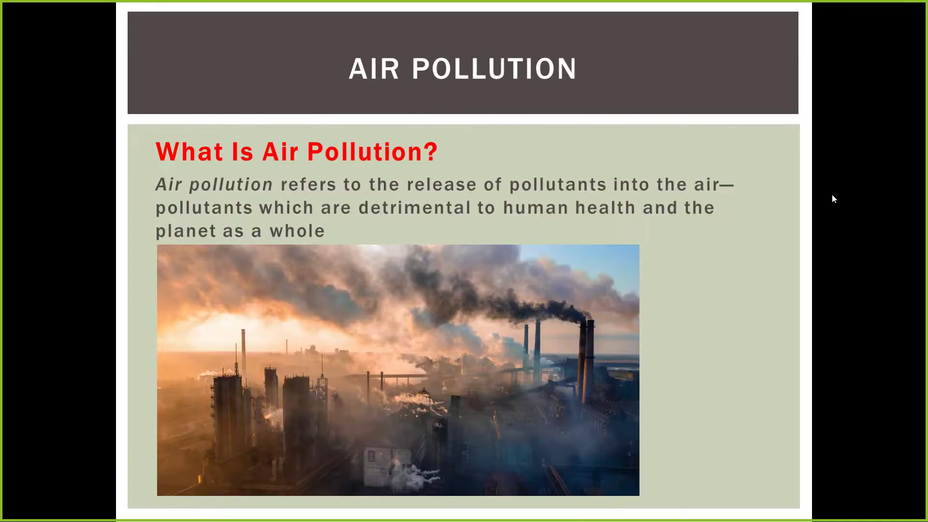
pyautogui.click(833, 199)
pyautogui.click(832, 198)
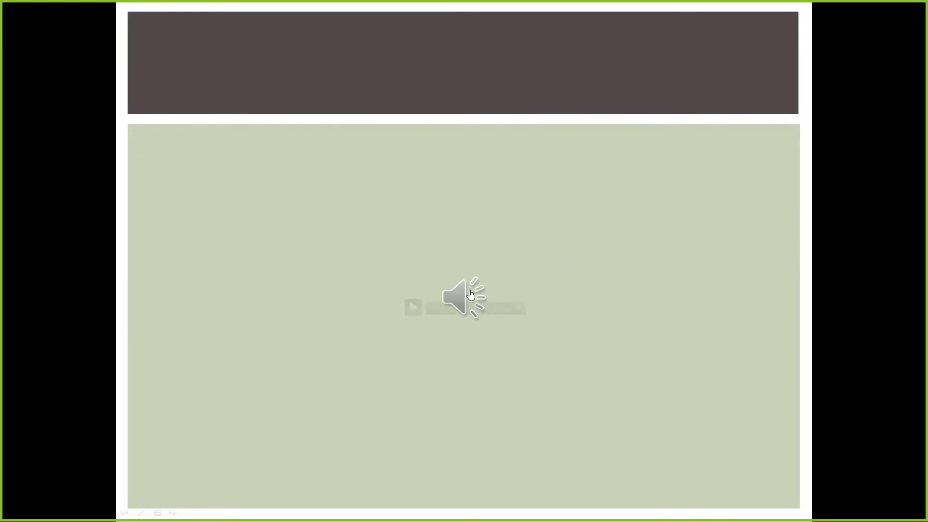
pyautogui.moveTo(425, 338)
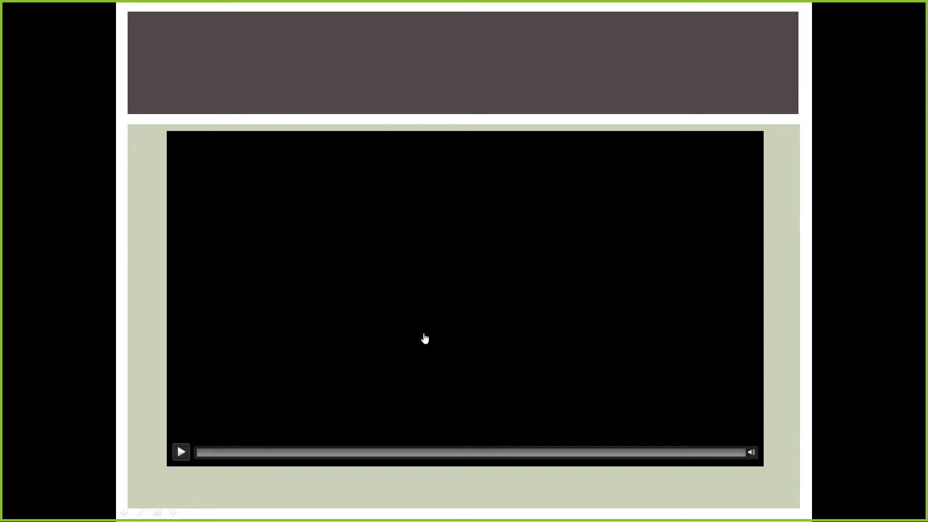
# Play the Air Pollution video, skipping ahead to near its end, then end the show
pyautogui.click(314, 356)
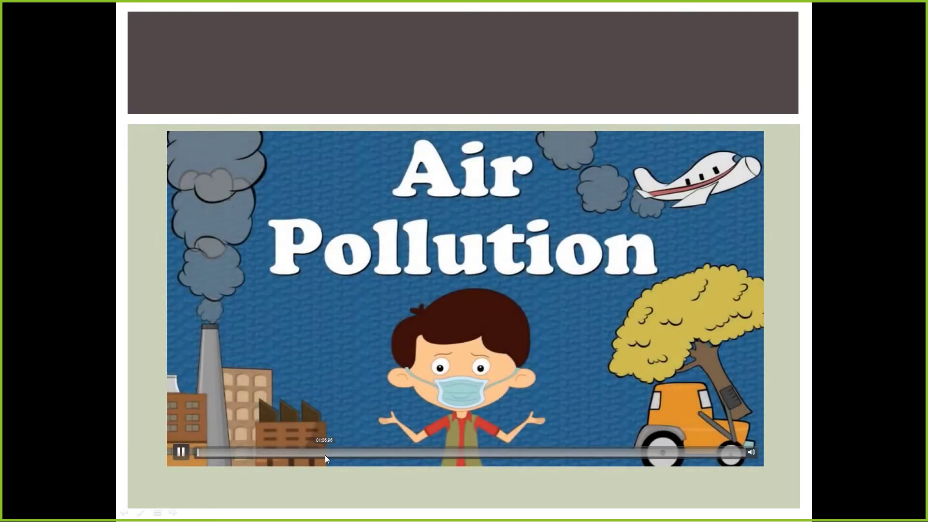
pyautogui.click(324, 453)
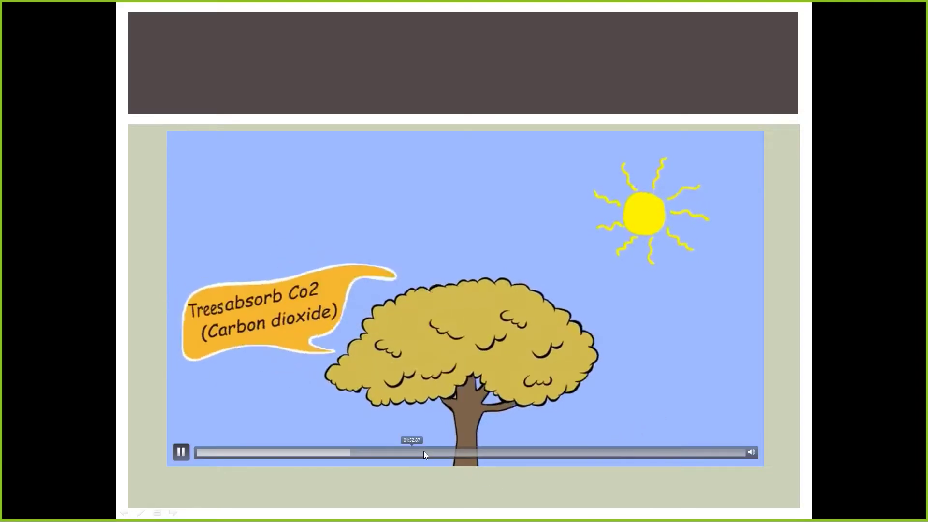
pyautogui.click(447, 453)
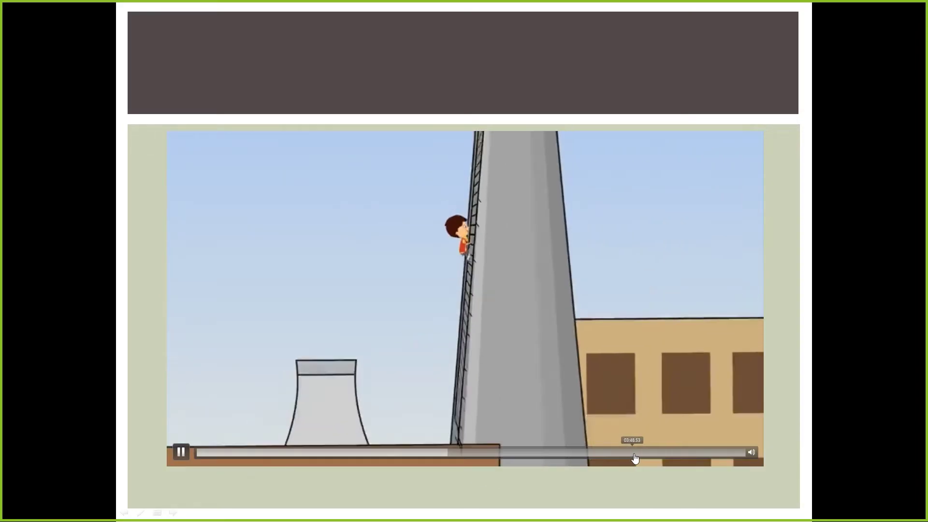
pyautogui.click(635, 454)
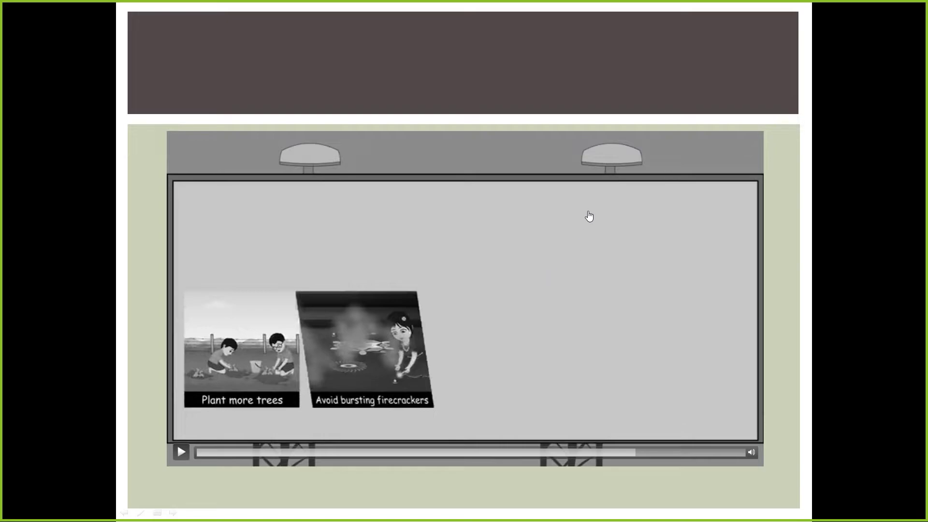
pyautogui.press('Escape')
pyautogui.scroll(-3, 118, 257)
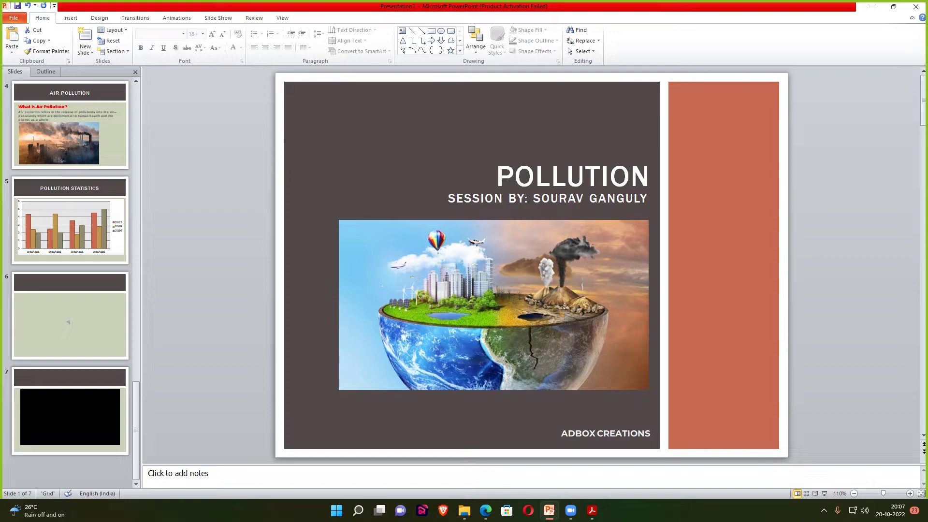
# Set slide 6's sound Playback Start option to Automatically, leaving volume unchanged
pyautogui.click(103, 294)
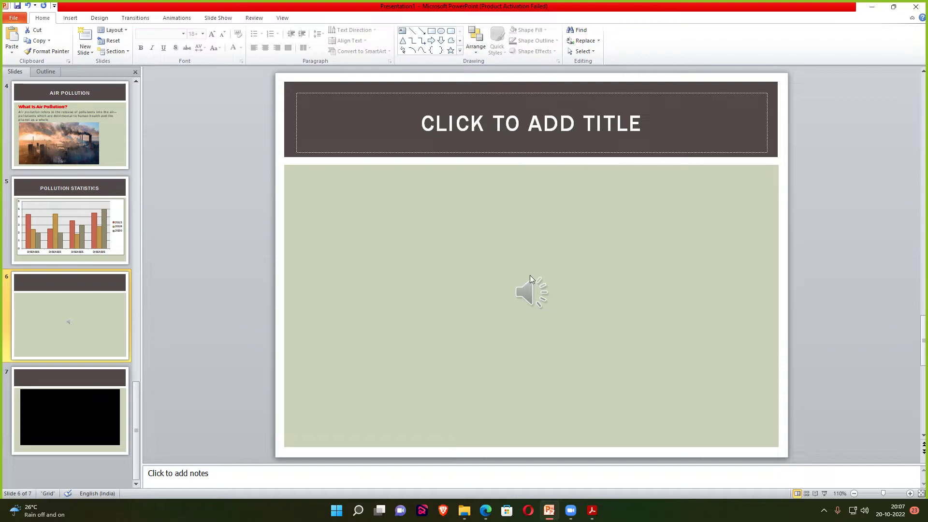
pyautogui.click(529, 285)
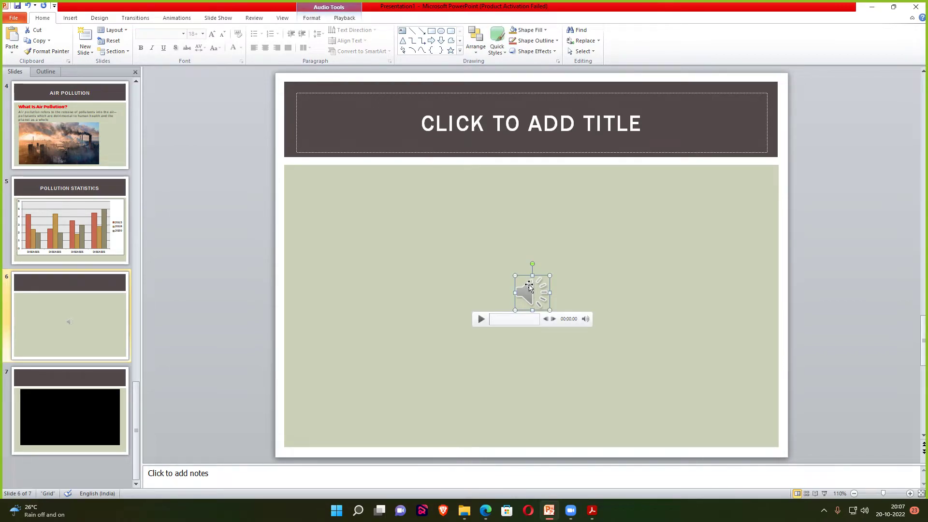
pyautogui.click(344, 18)
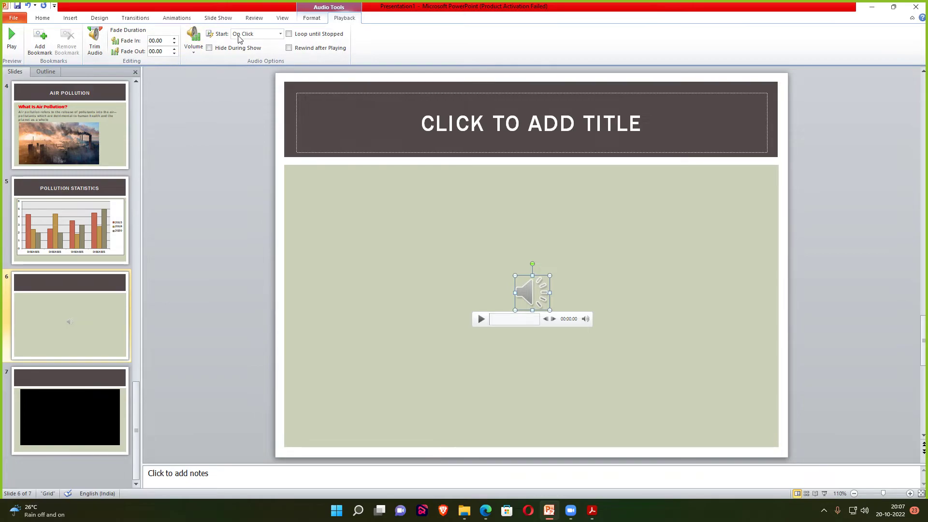
pyautogui.click(279, 34)
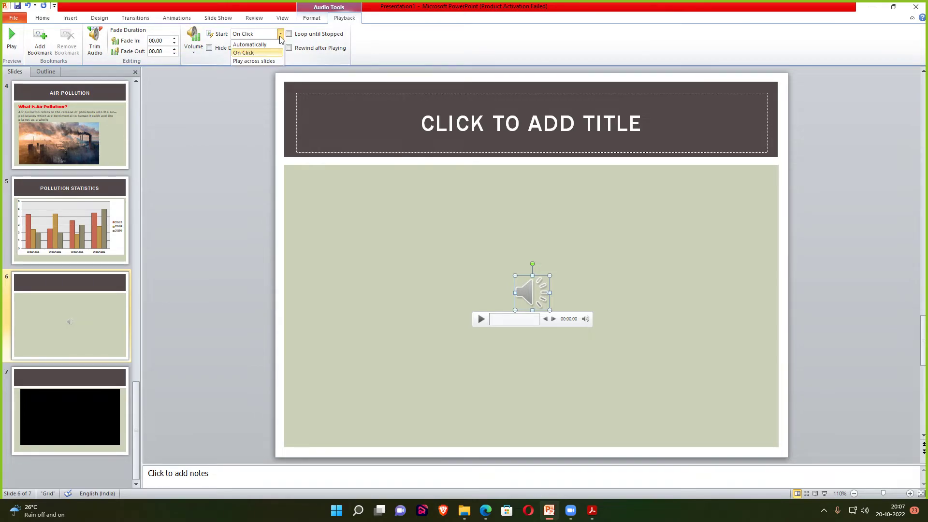
pyautogui.click(257, 44)
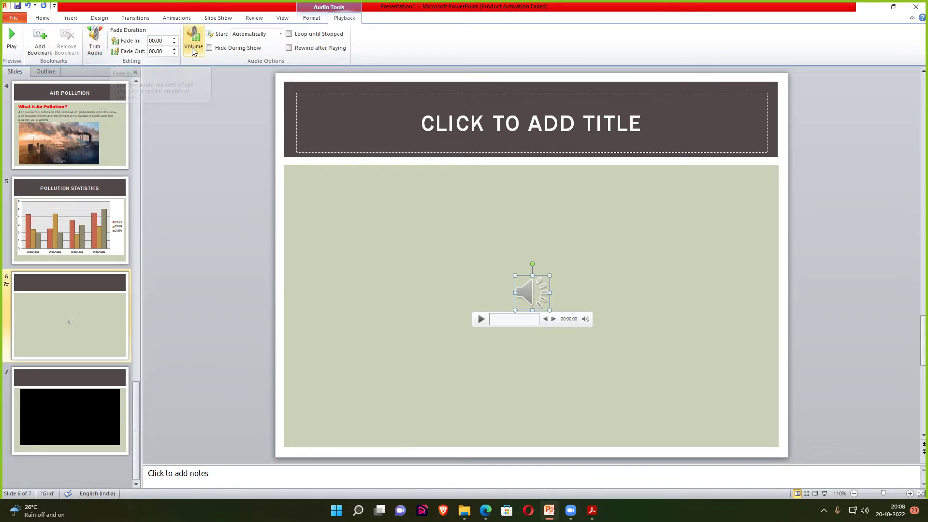
pyautogui.click(194, 48)
pyautogui.click(203, 76)
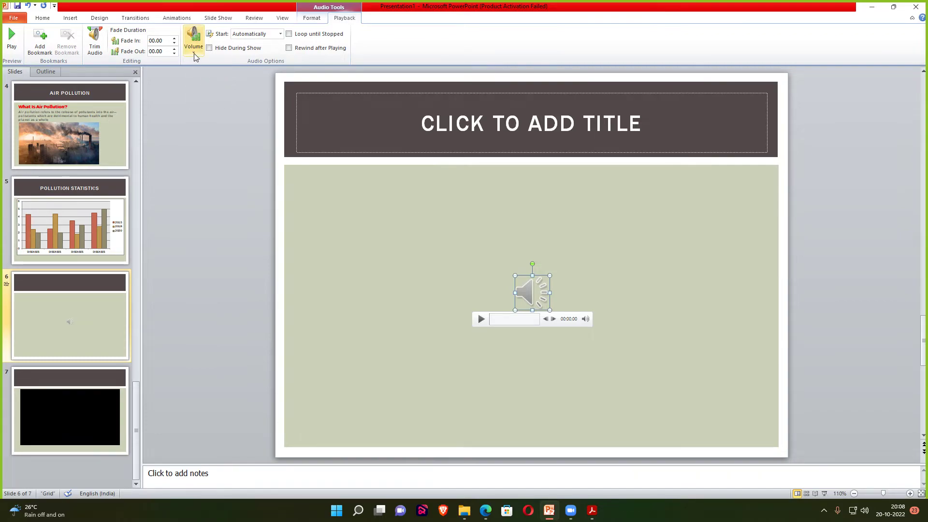
pyautogui.click(261, 33)
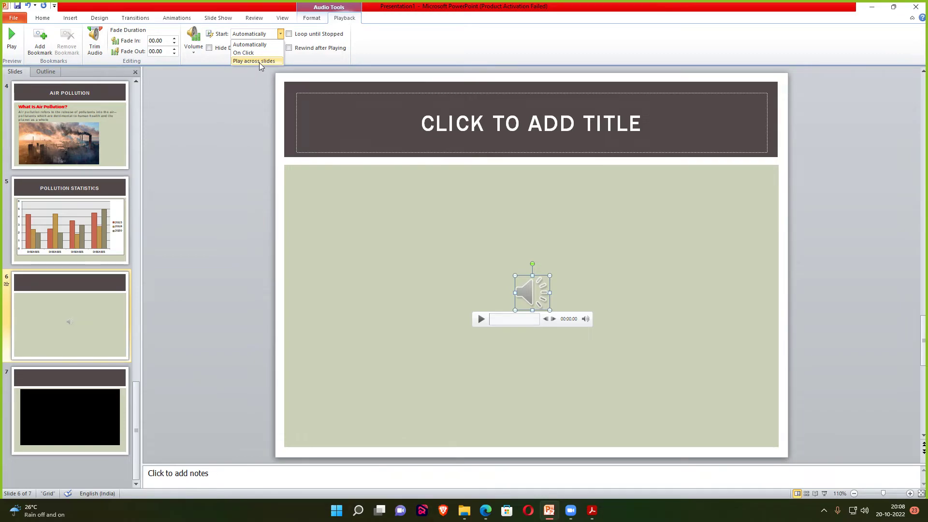
pyautogui.click(251, 44)
pyautogui.click(116, 213)
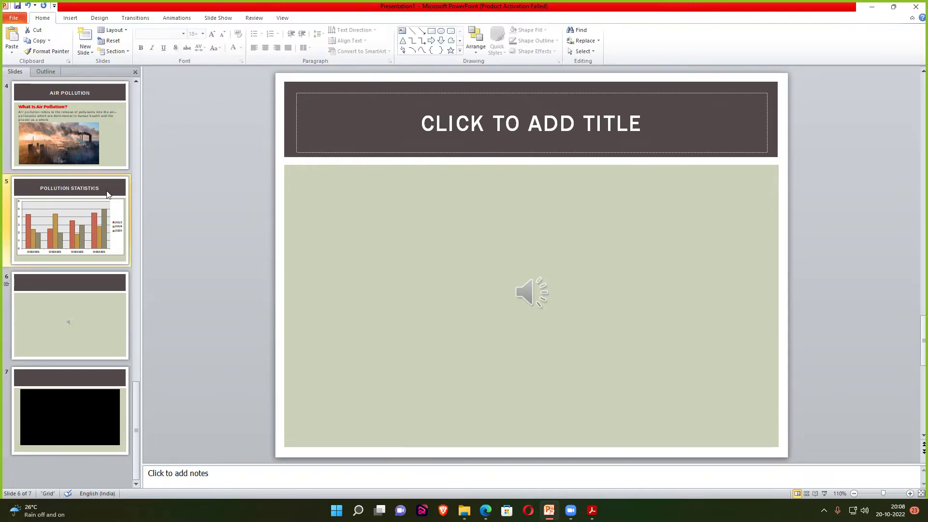
pyautogui.press('F5')
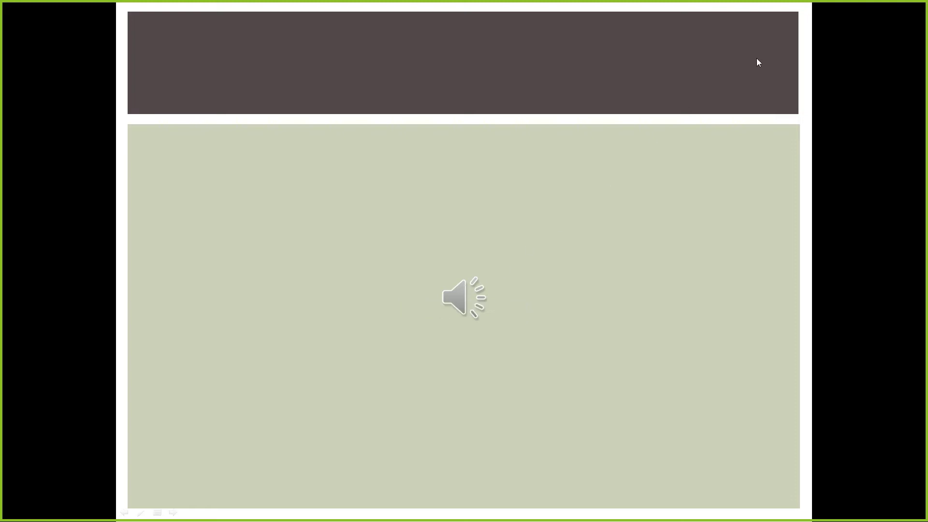
pyautogui.press('Escape')
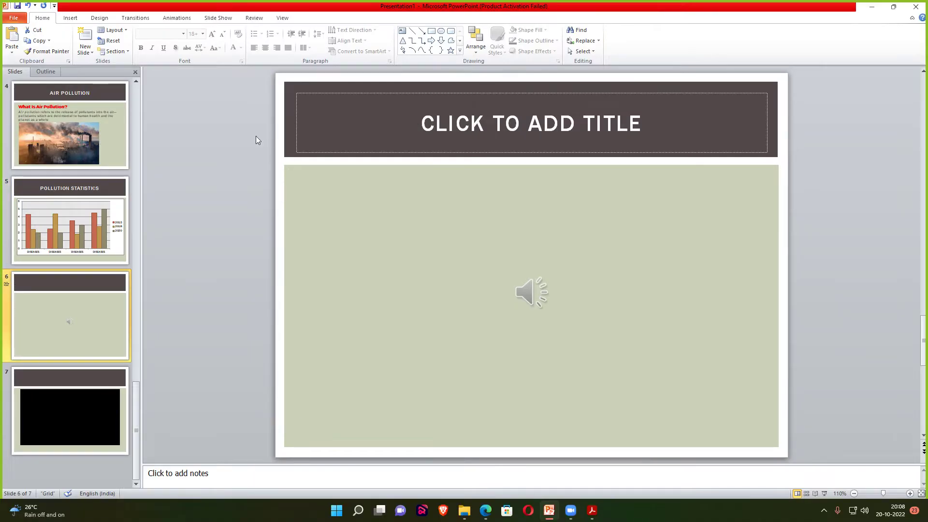
# Change slide 6's sound Playback Start option to On Click
pyautogui.click(532, 292)
pyautogui.click(344, 18)
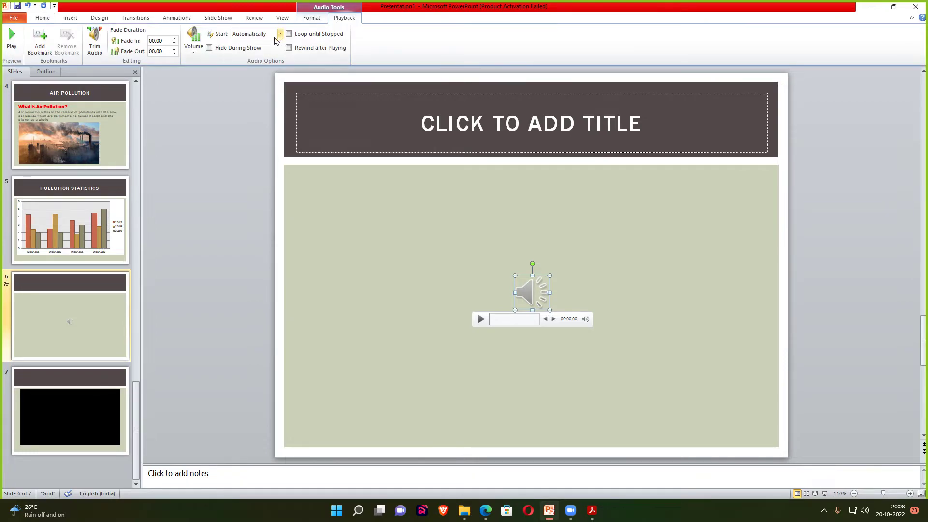
pyautogui.click(254, 34)
pyautogui.click(243, 52)
pyautogui.click(223, 229)
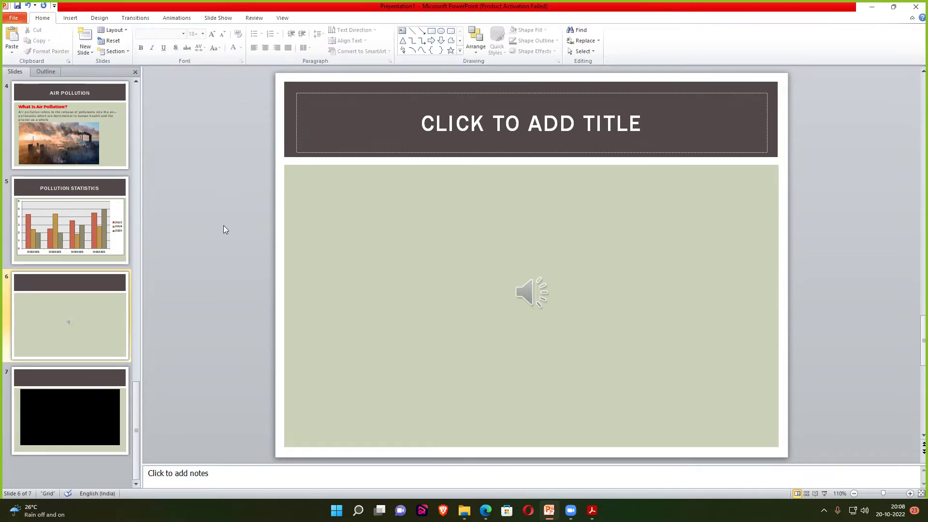
# Set slide 7's video to start Automatically and play full screen
pyautogui.click(77, 414)
pyautogui.click(476, 305)
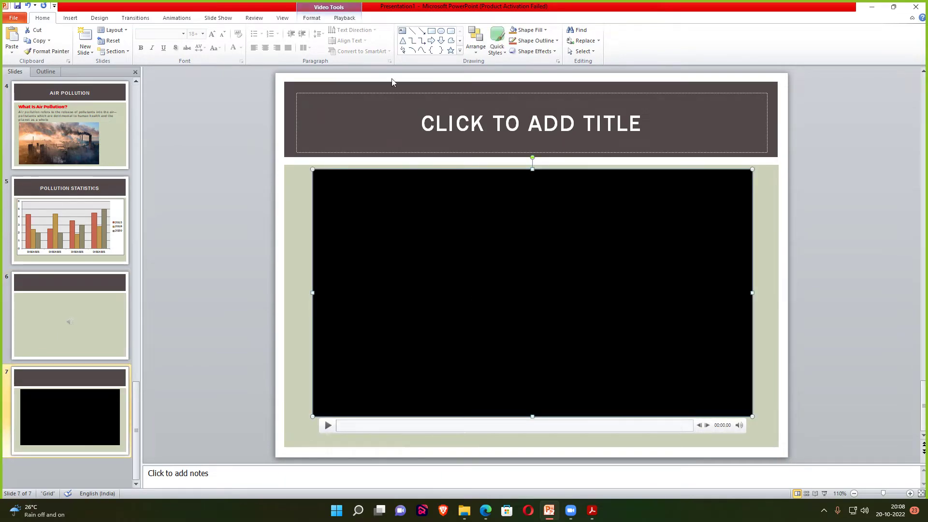
pyautogui.click(344, 17)
pyautogui.click(280, 30)
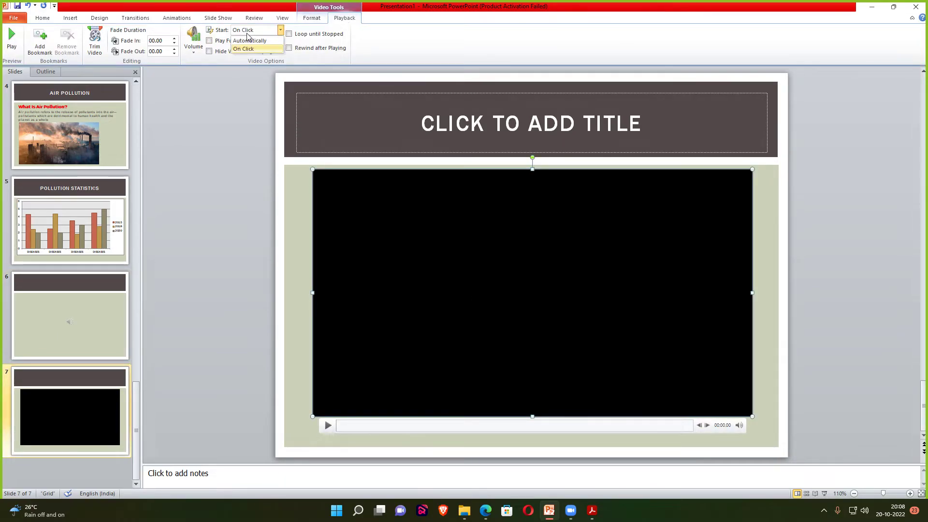
pyautogui.click(250, 41)
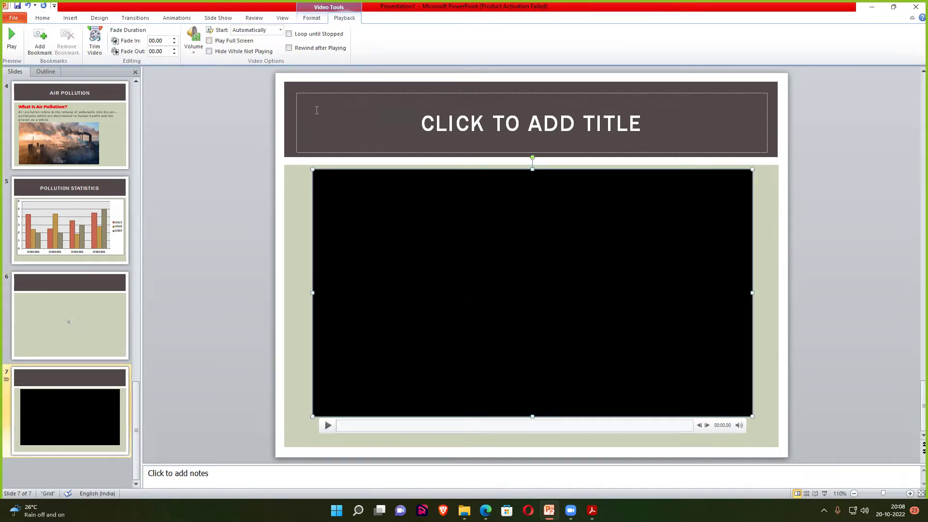
pyautogui.click(235, 43)
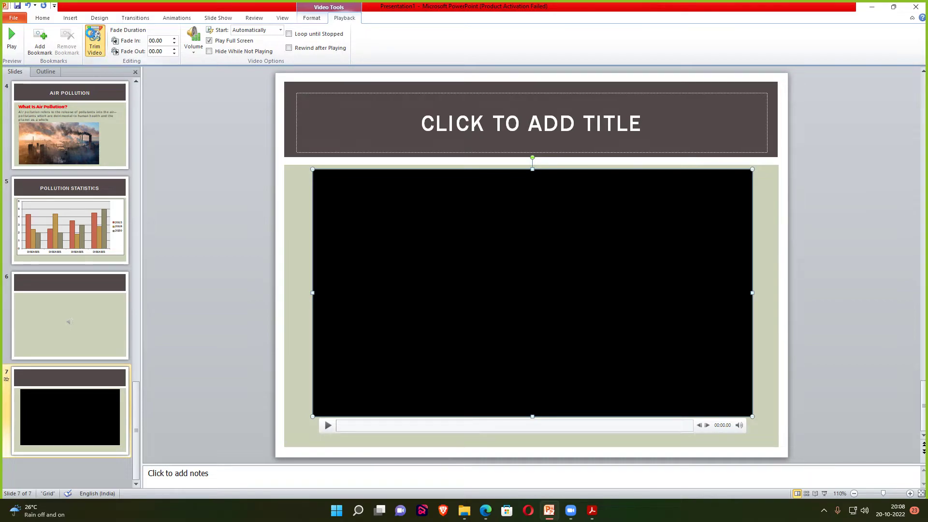
pyautogui.click(94, 41)
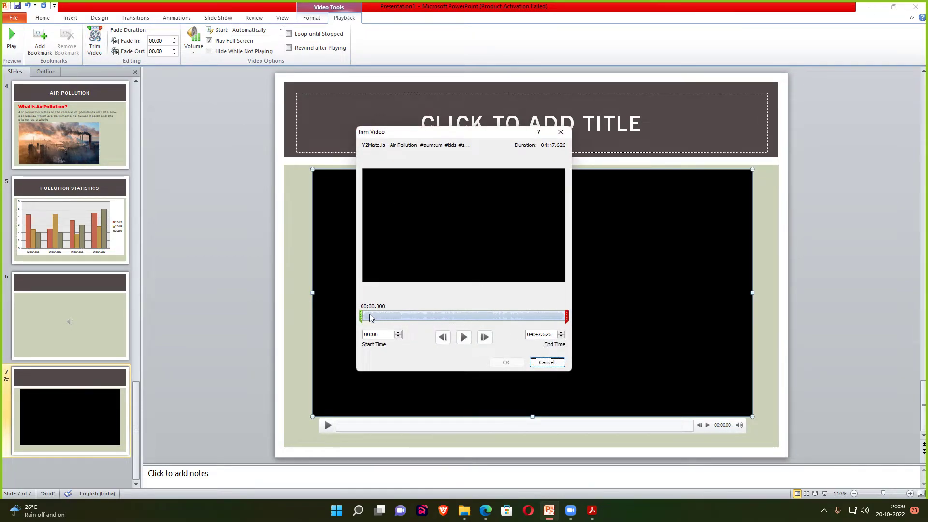
# Trim slide 7's video to play from 01:48.460 to 03:01.224, then return to slide 5
pyautogui.moveTo(567, 316); pyautogui.dragTo(492, 317)
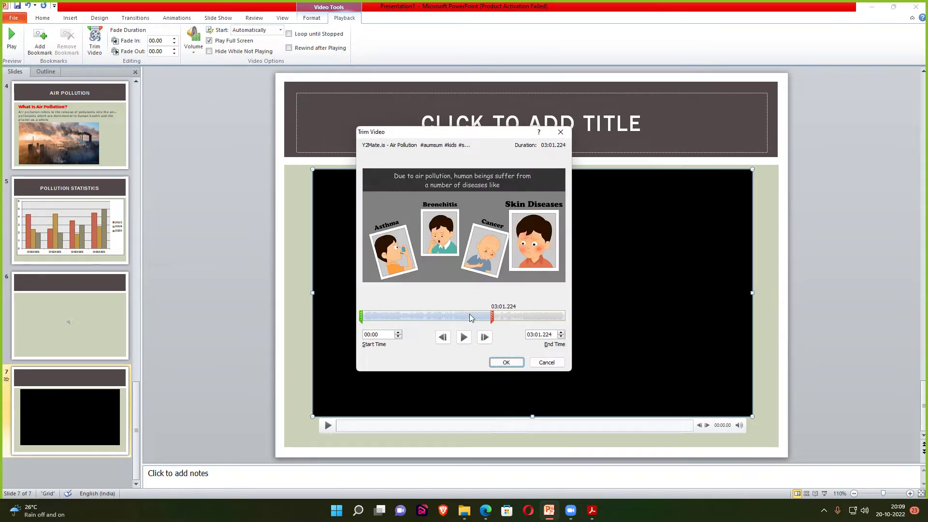
pyautogui.moveTo(361, 317); pyautogui.dragTo(437, 317)
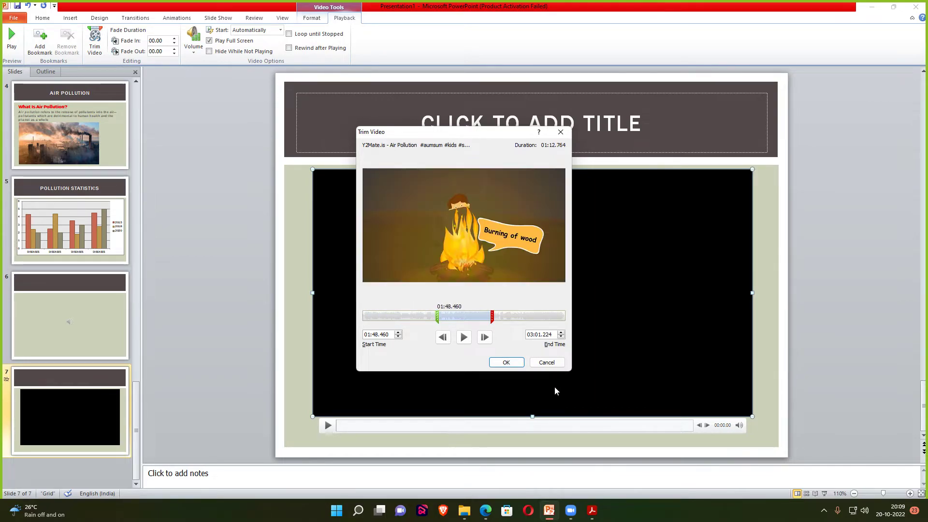
pyautogui.click(519, 365)
pyautogui.click(76, 227)
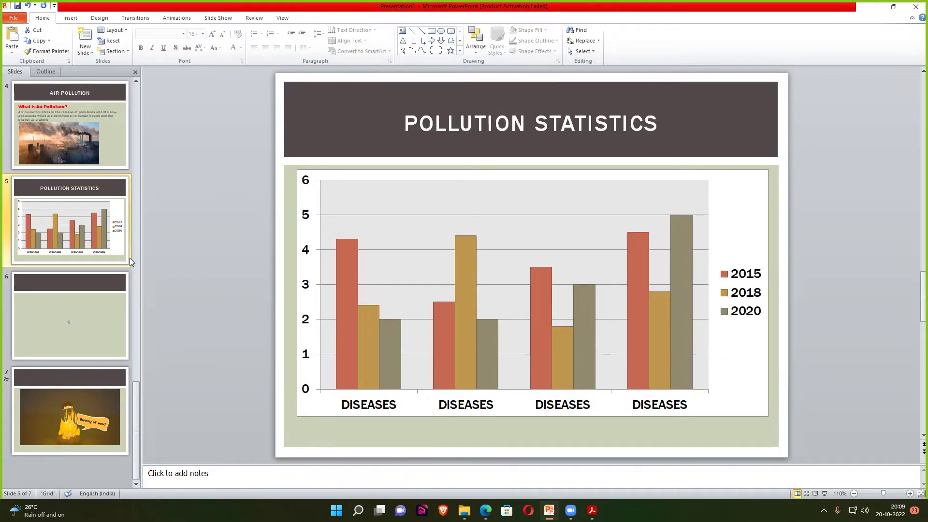
# Run the slide show from the title slide to the fossil-fuel video, pause it, then exit to Normal view
pyautogui.press('F5')
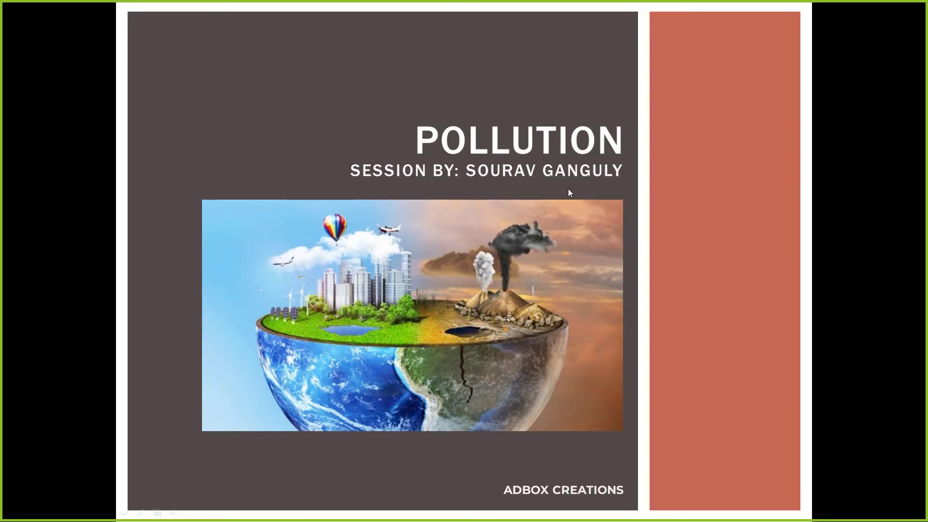
pyautogui.click(660, 198)
pyautogui.click(660, 198)
pyautogui.click(659, 198)
pyautogui.click(659, 198)
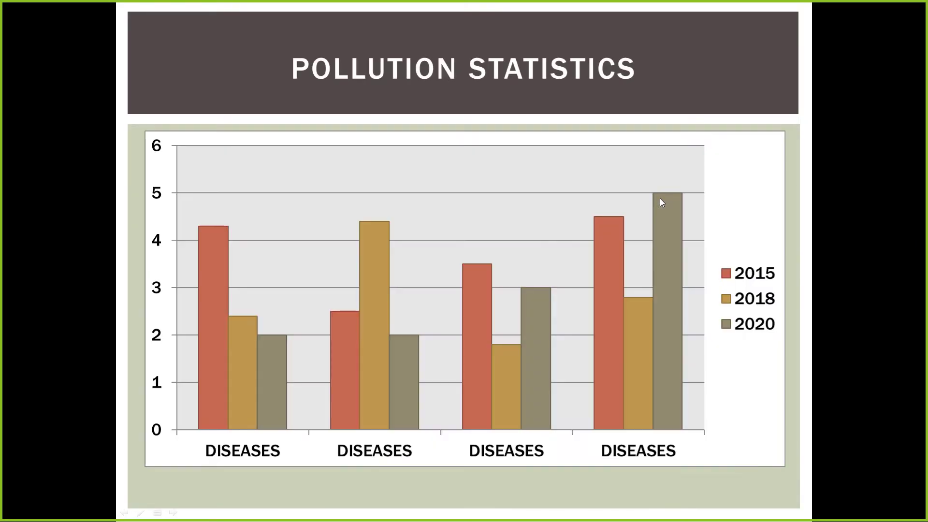
pyautogui.click(659, 198)
pyautogui.click(688, 202)
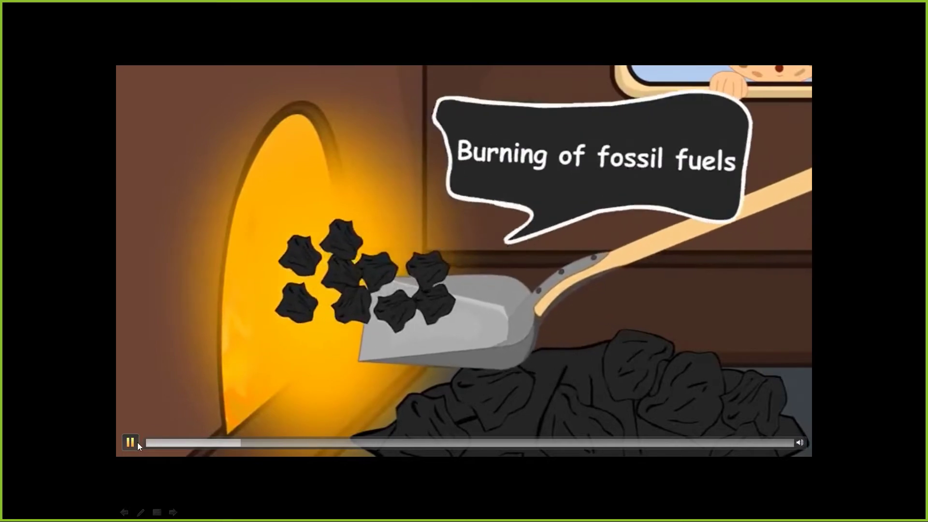
pyautogui.click(135, 443)
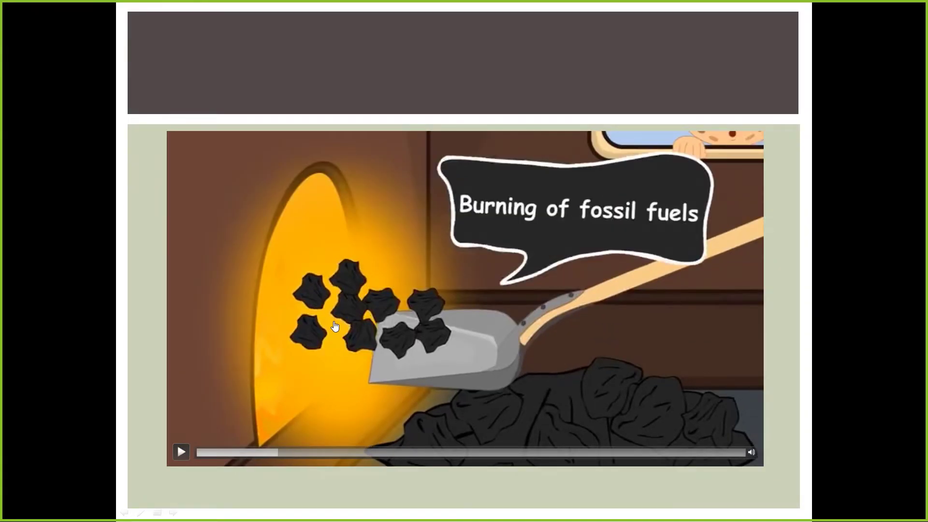
pyautogui.press('Escape')
pyautogui.click(431, 295)
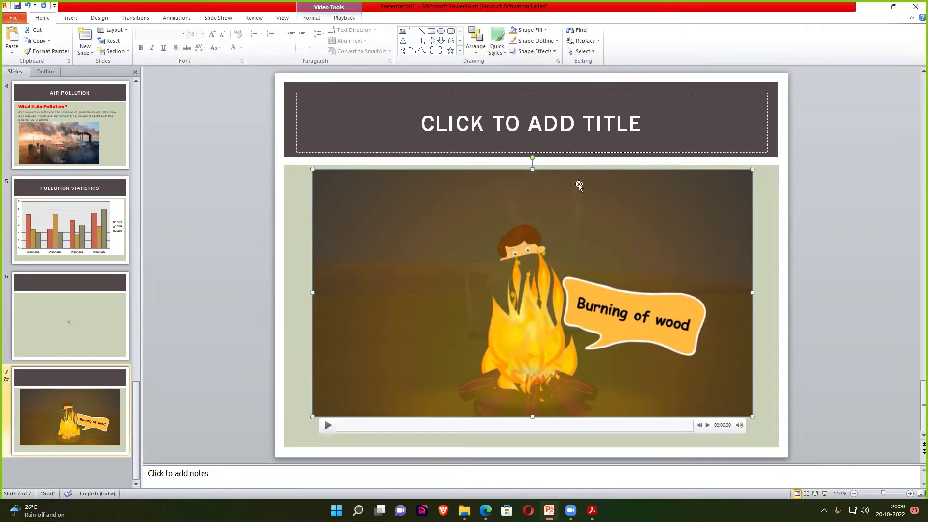
pyautogui.click(344, 19)
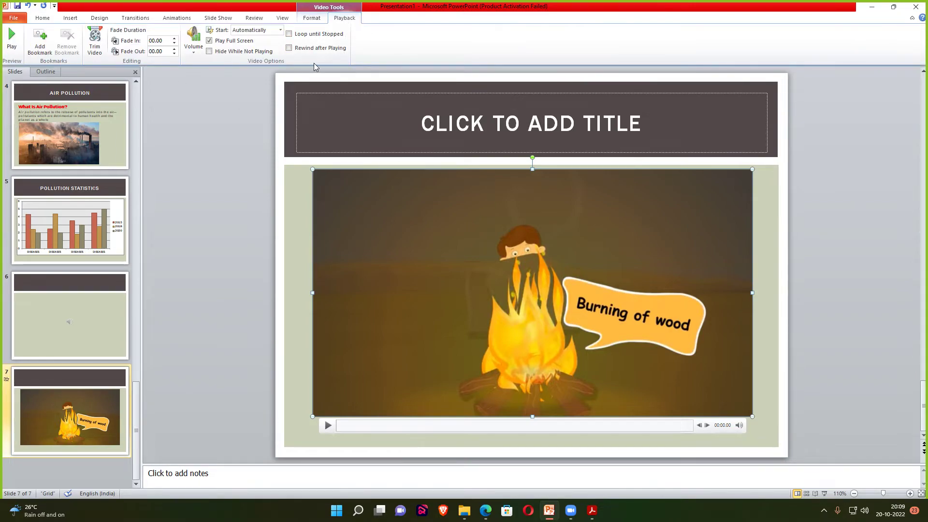
pyautogui.click(255, 30)
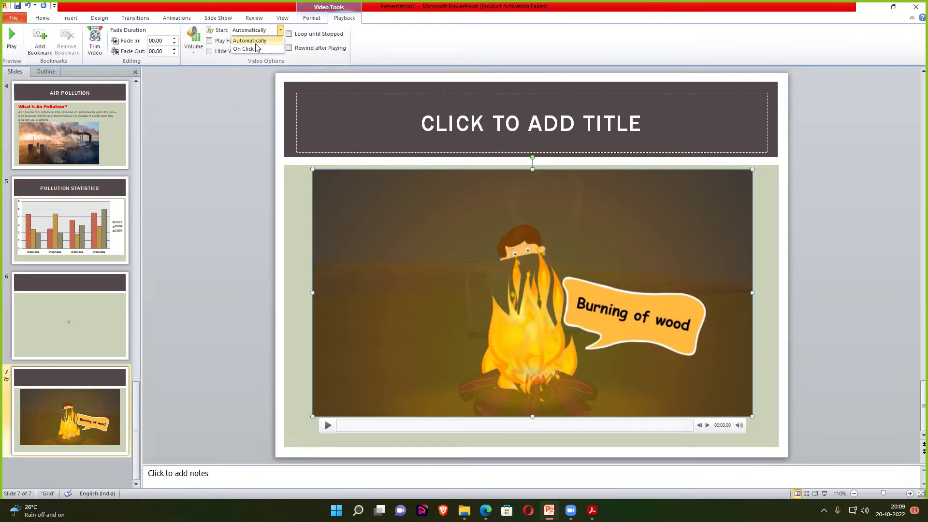
pyautogui.click(236, 141)
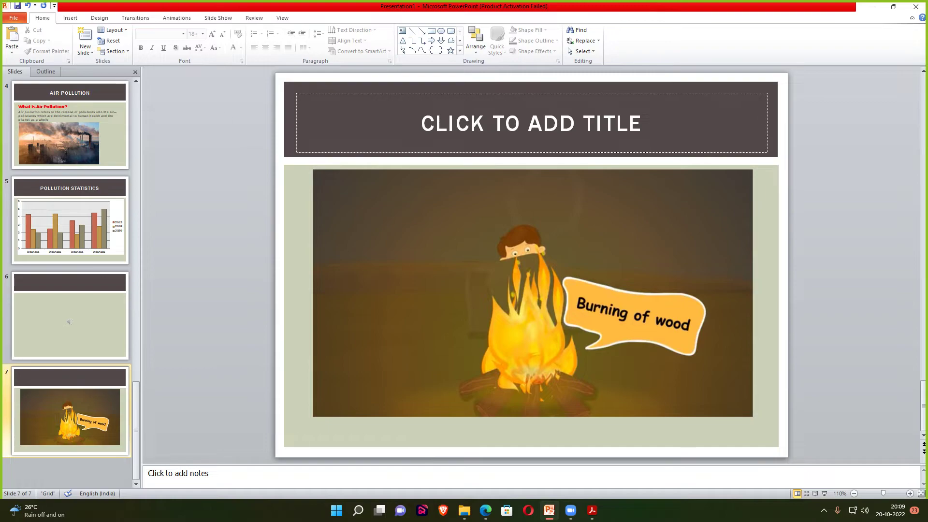
pyautogui.press('super+e')
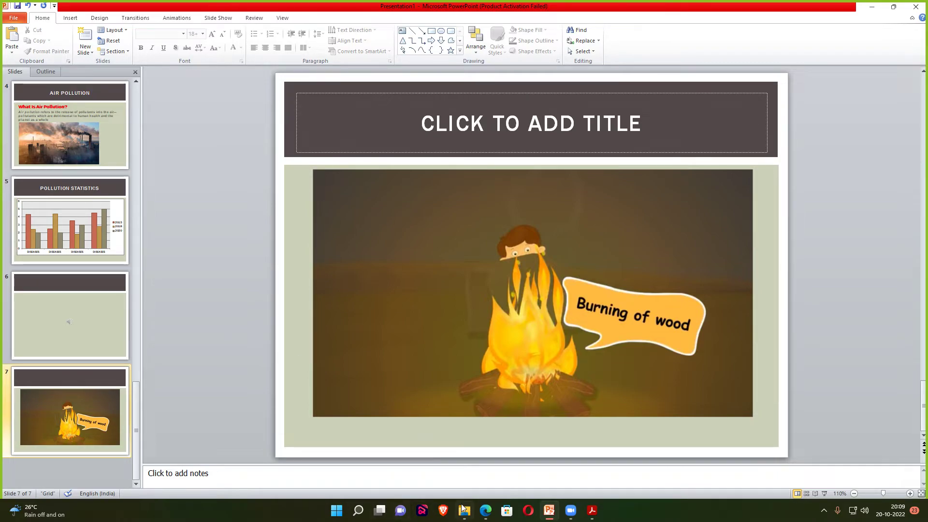
pyautogui.click(548, 512)
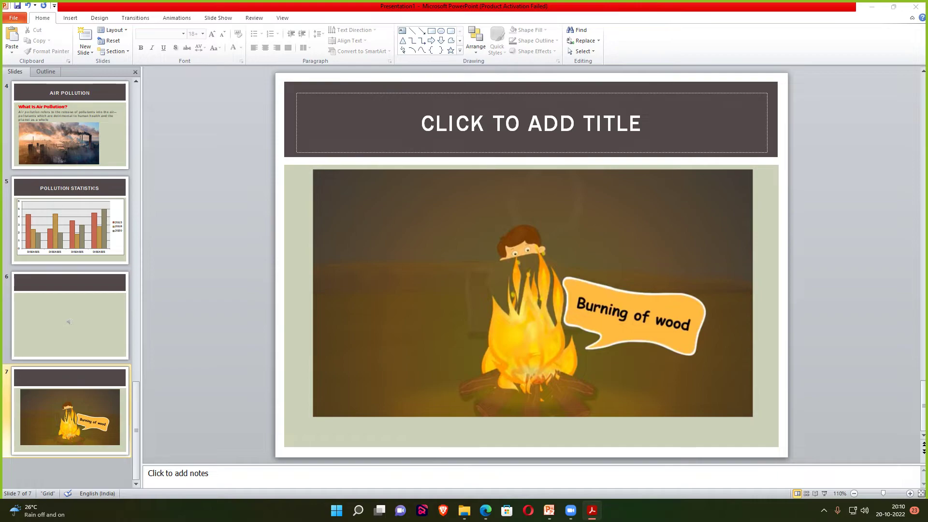
# Add a new blank slide 8 after the video slide
pyautogui.click(80, 24)
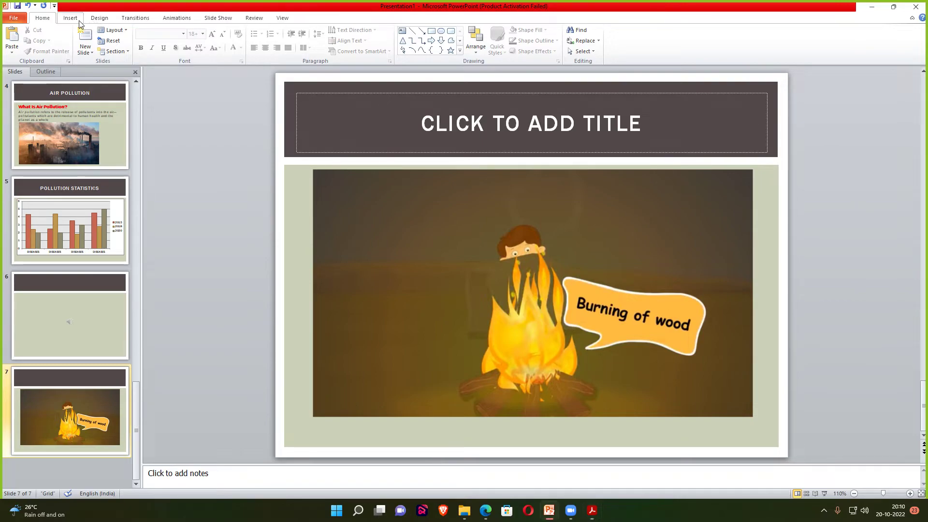
pyautogui.click(77, 18)
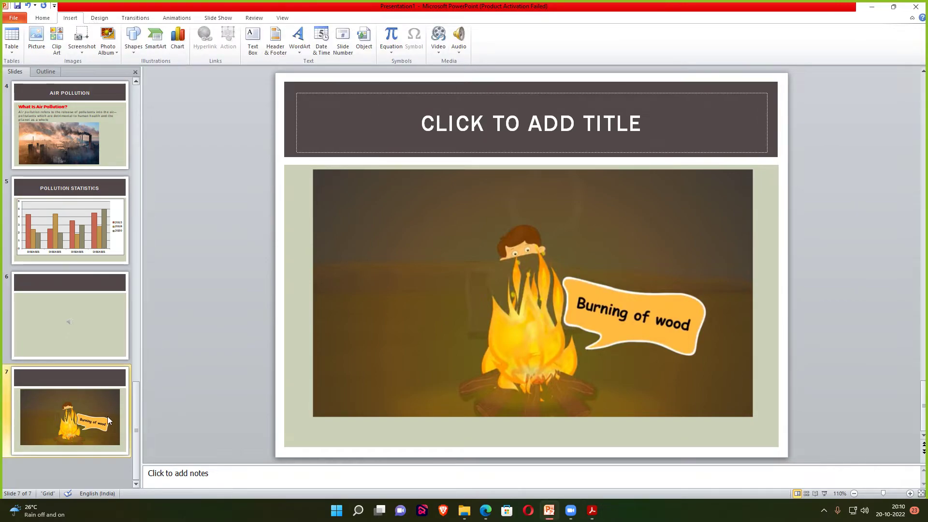
pyautogui.rightClick(78, 466)
pyautogui.click(102, 449)
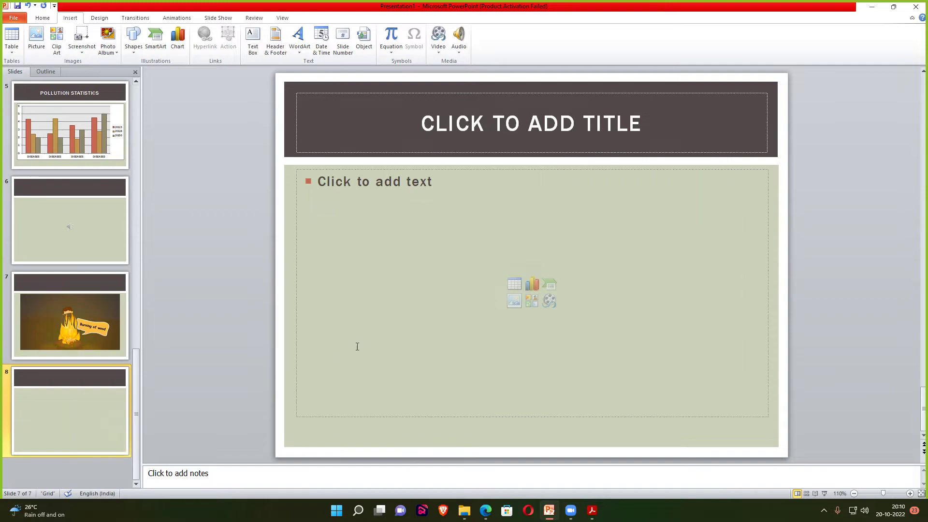
# Record a short test sound onto slide 8, play it back, then delete it
pyautogui.click(460, 56)
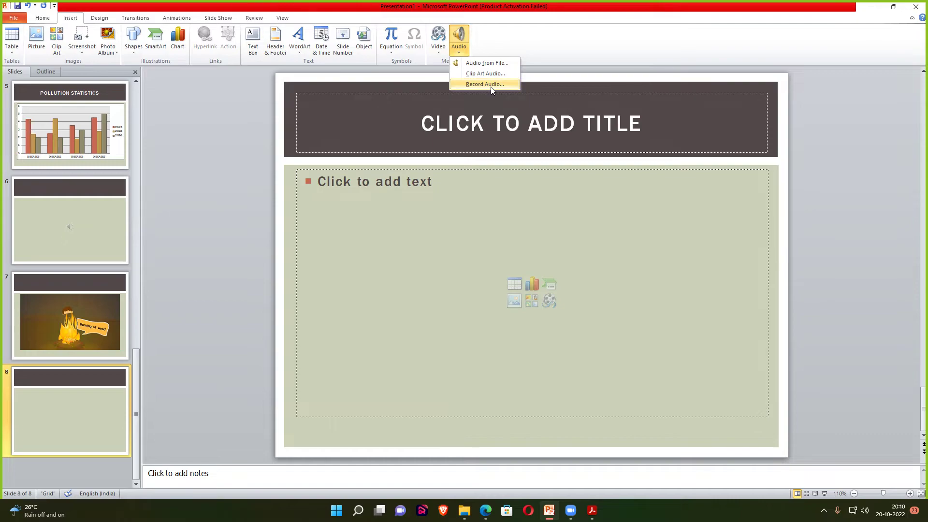
pyautogui.click(489, 86)
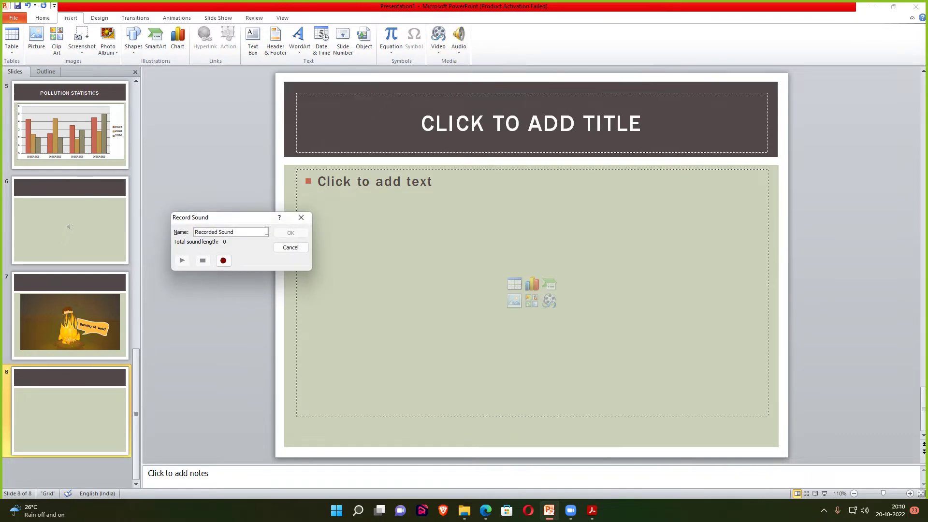
pyautogui.click(224, 261)
pyautogui.click(203, 261)
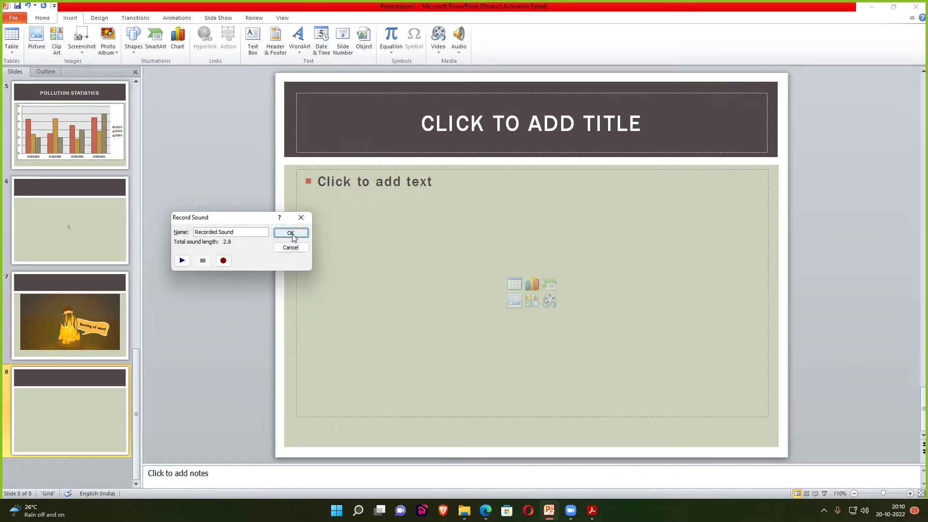
pyautogui.click(178, 263)
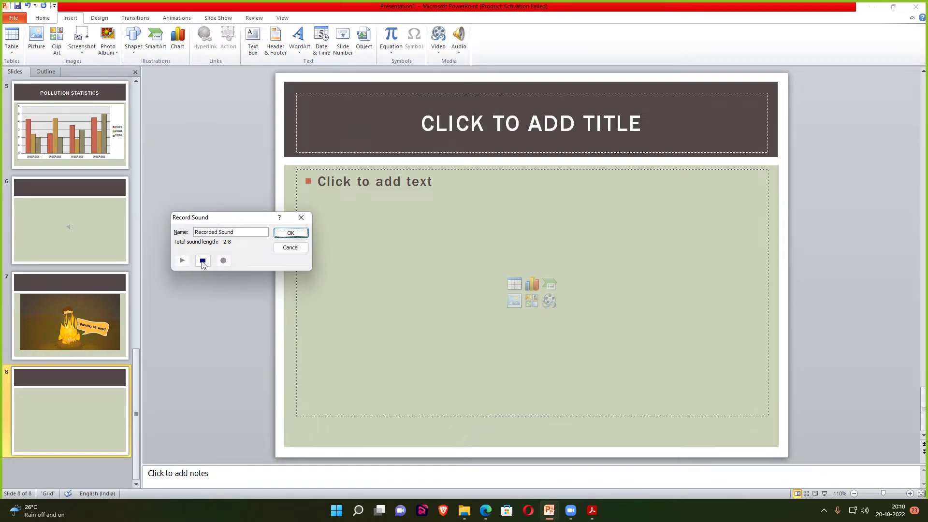
pyautogui.click(290, 233)
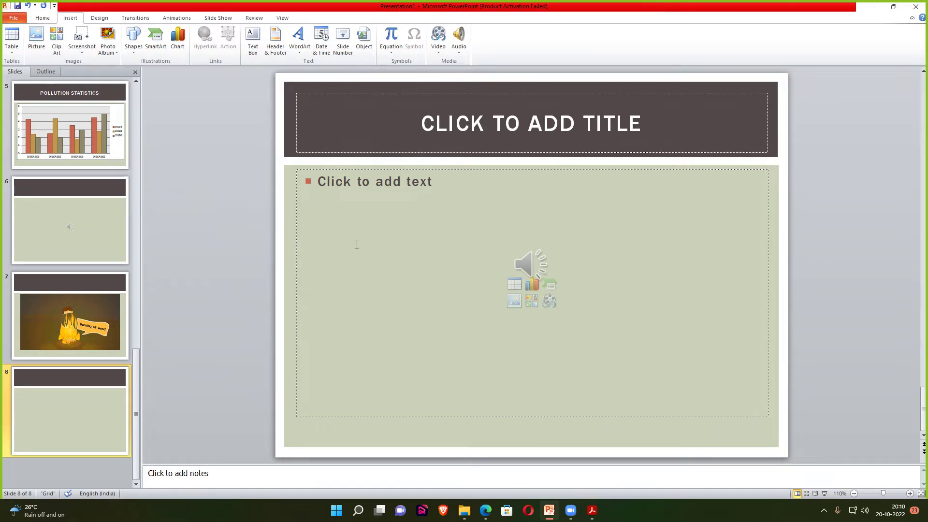
pyautogui.click(481, 292)
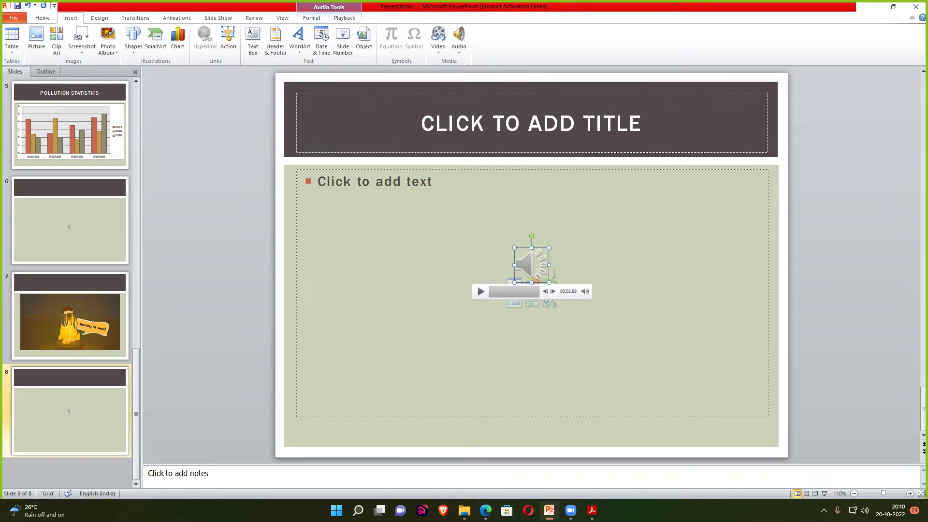
pyautogui.click(711, 245)
pyautogui.click(532, 265)
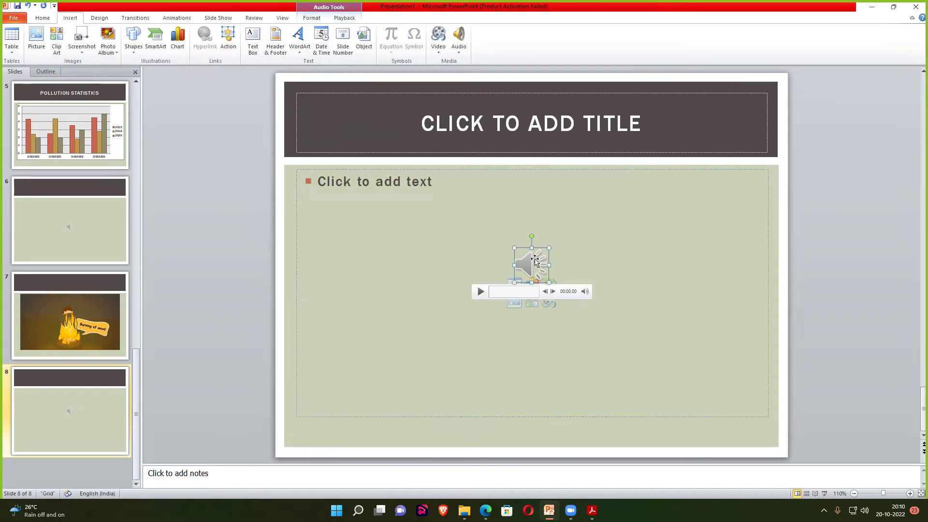
pyautogui.press('Delete')
pyautogui.click(459, 52)
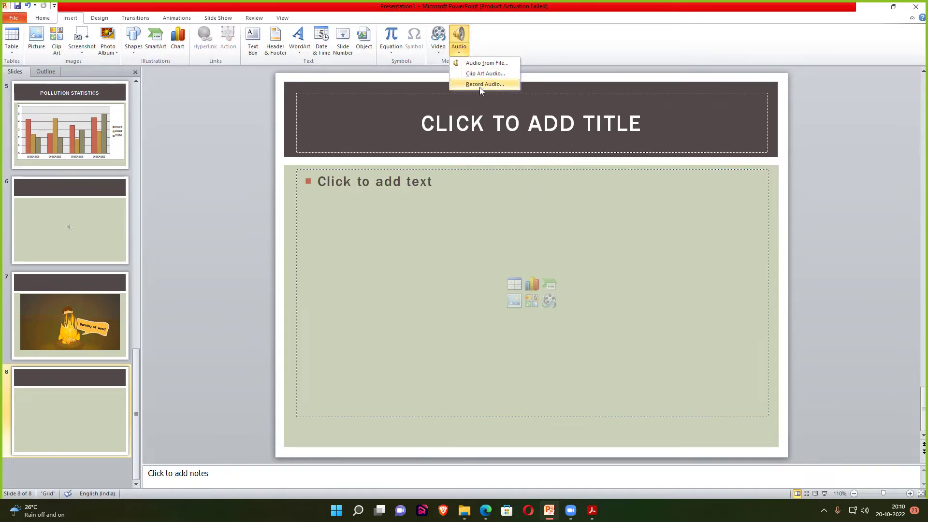
# Insert the city and globe clips from the Clip Art Video gallery, undo both, and scroll back to slide 4
pyautogui.click(438, 52)
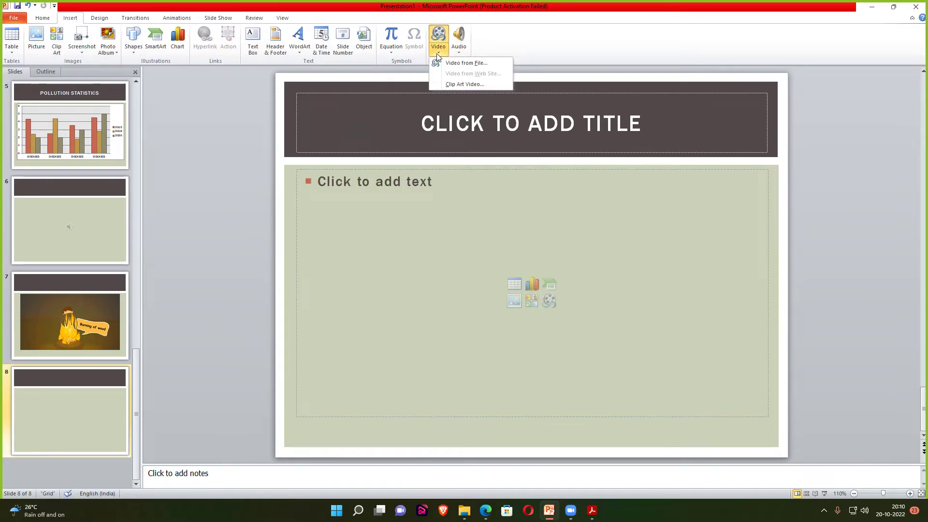
pyautogui.click(465, 86)
pyautogui.click(874, 179)
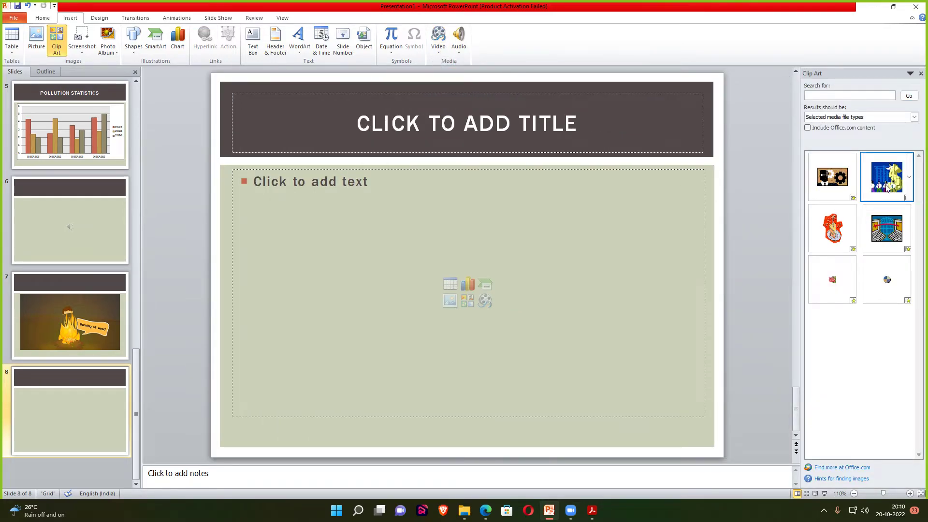
pyautogui.click(863, 225)
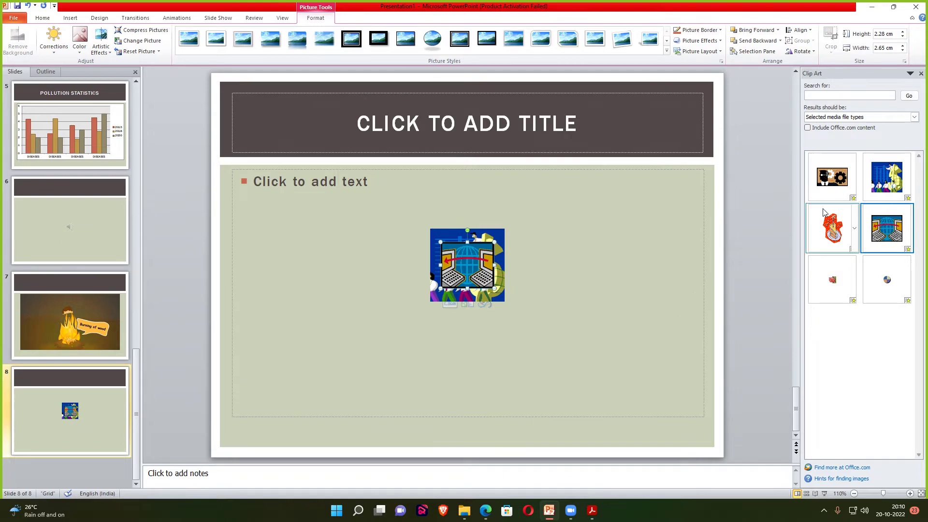
pyautogui.click(391, 224)
pyautogui.hotkey('ctrl', 'z')
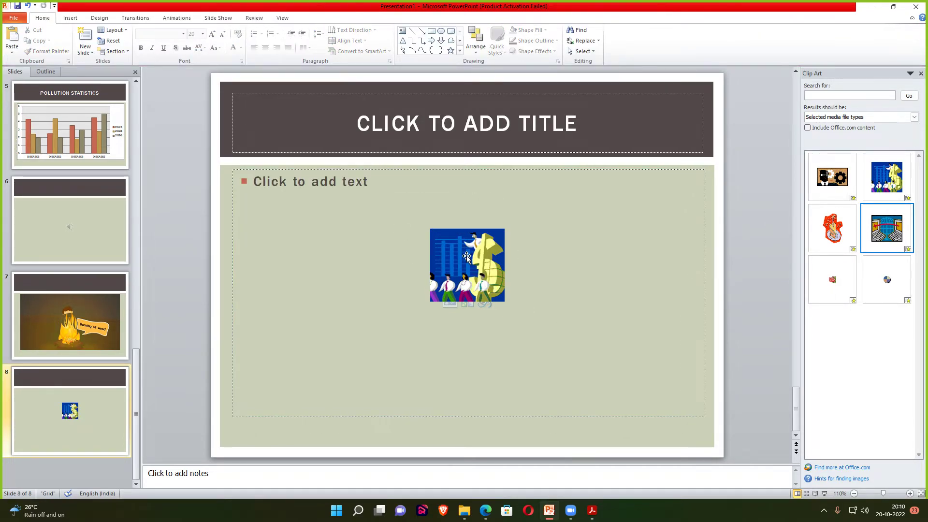
pyautogui.hotkey('ctrl', 'z')
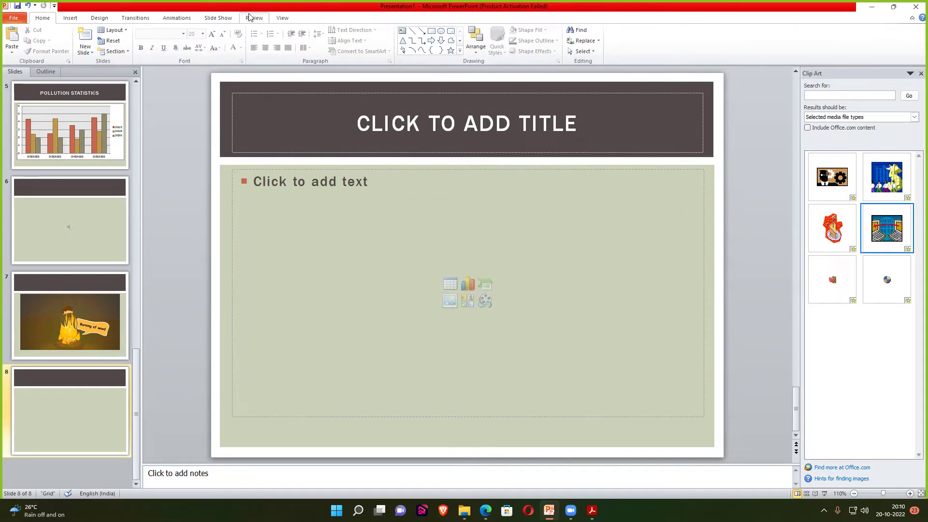
pyautogui.click(70, 18)
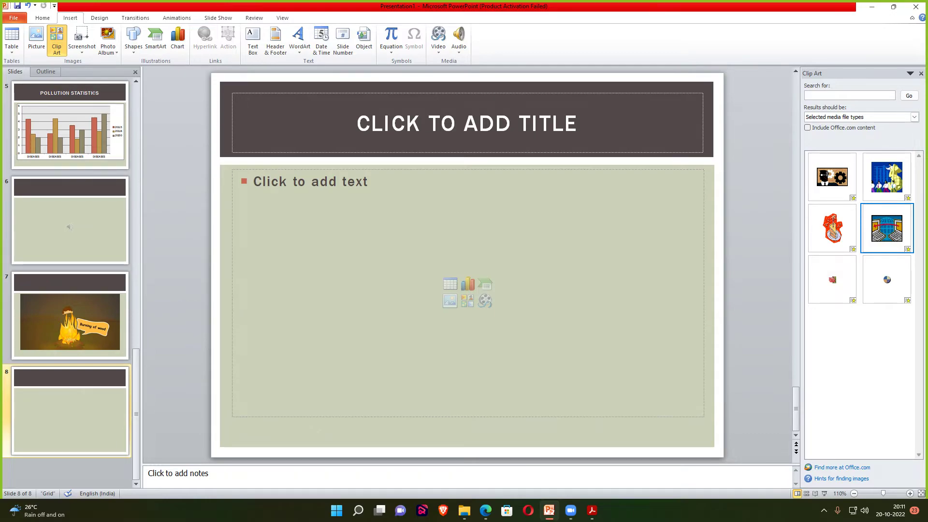
pyautogui.scroll(4, 166, 193)
# Save the deck as POLLUTION in Documents and view its Info page
pyautogui.scroll(3, 103, 175)
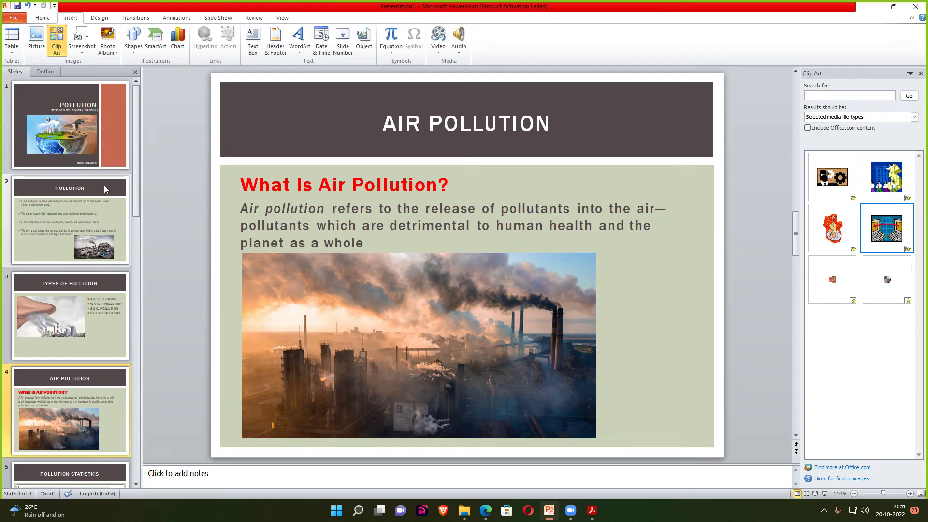
pyautogui.scroll(1, 103, 175)
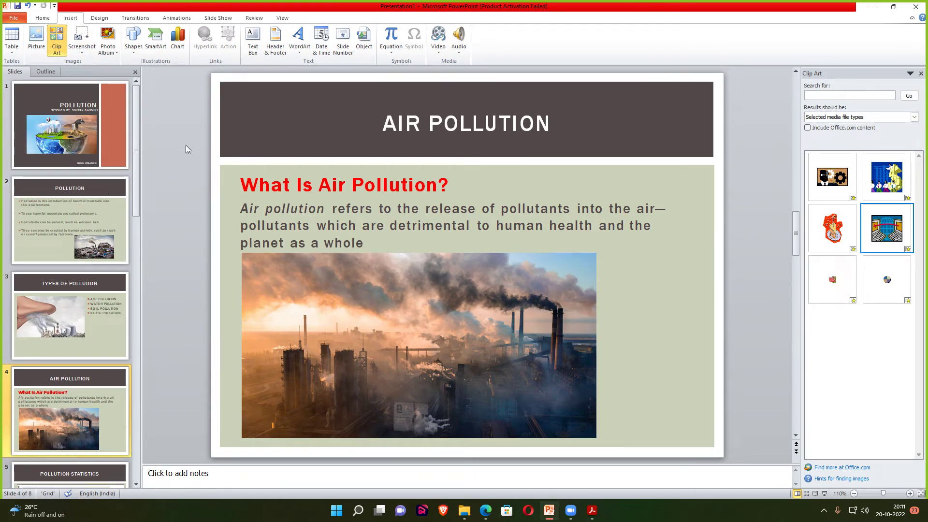
pyautogui.click(13, 18)
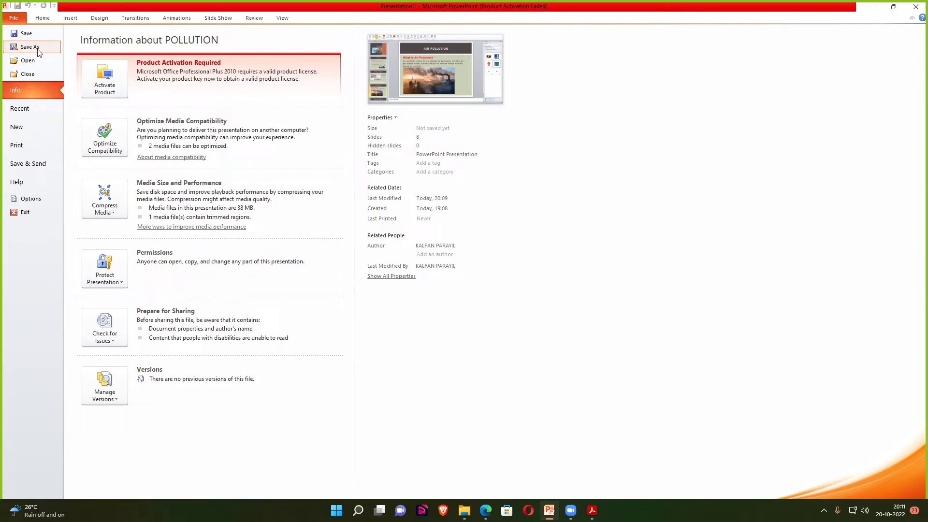
pyautogui.click(34, 33)
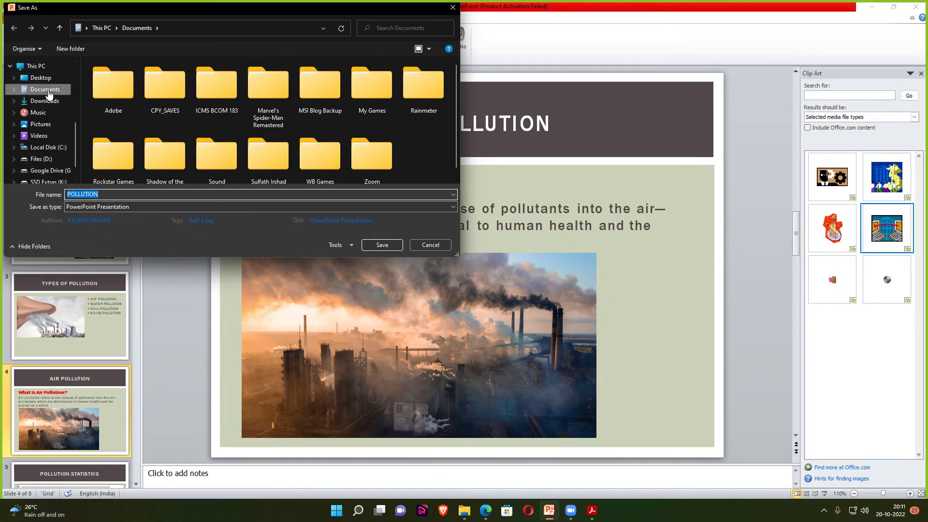
pyautogui.click(382, 245)
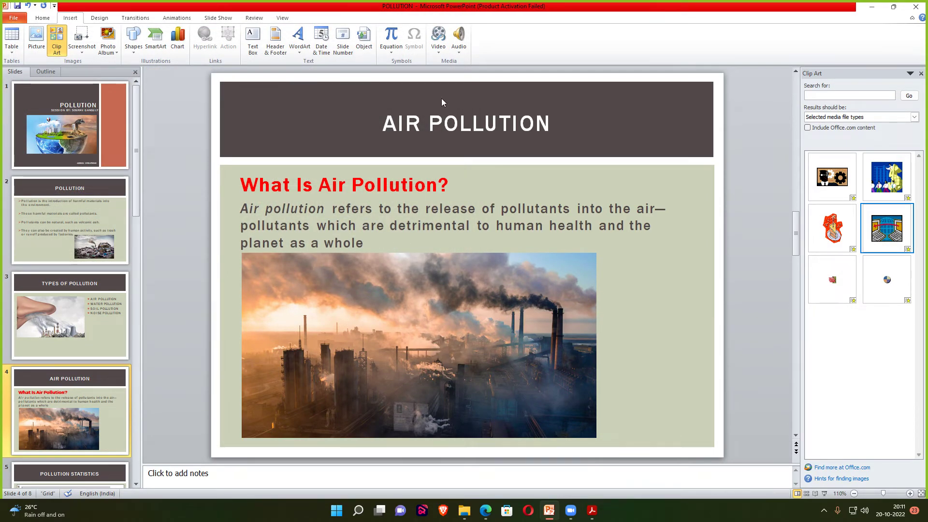
pyautogui.click(14, 18)
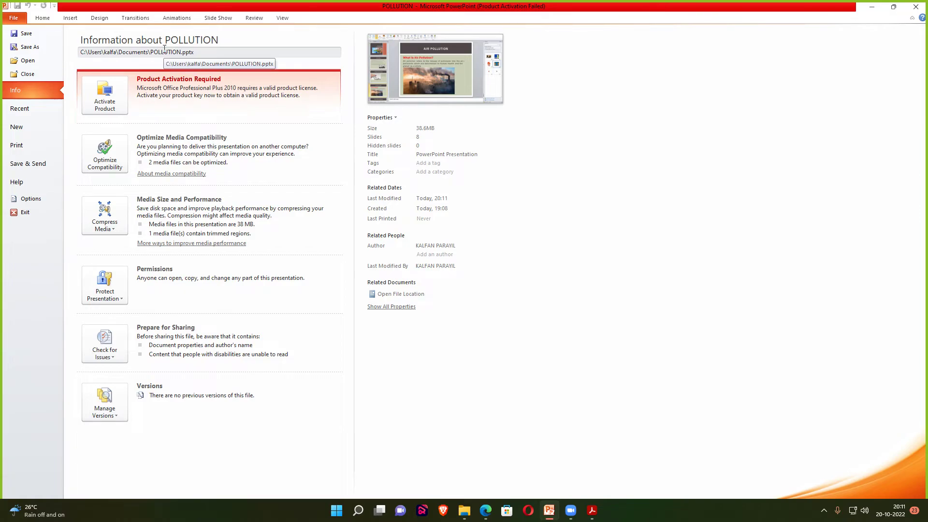
# Save a copy by extending the file name to POLLUTION NEW
pyautogui.click(35, 49)
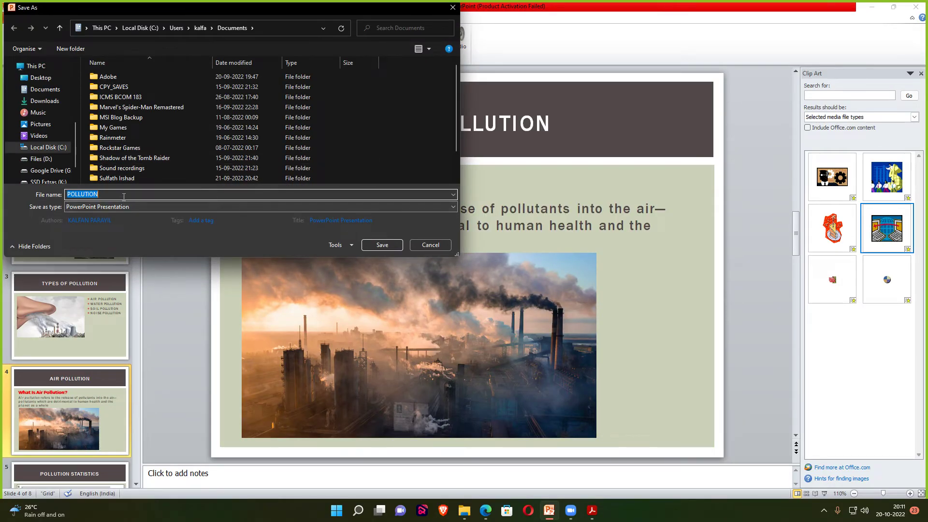
pyautogui.click(124, 197)
pyautogui.write('NE')
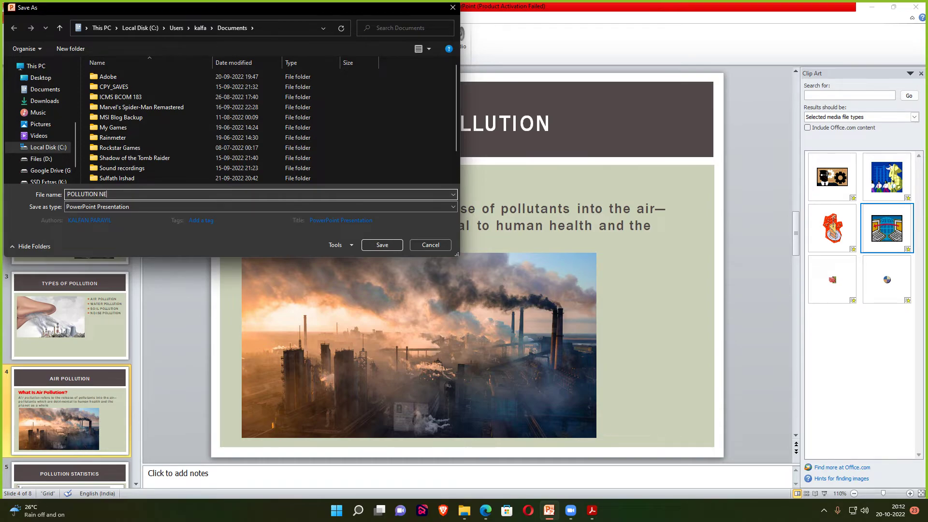
pyautogui.write('W')
pyautogui.press('Return')
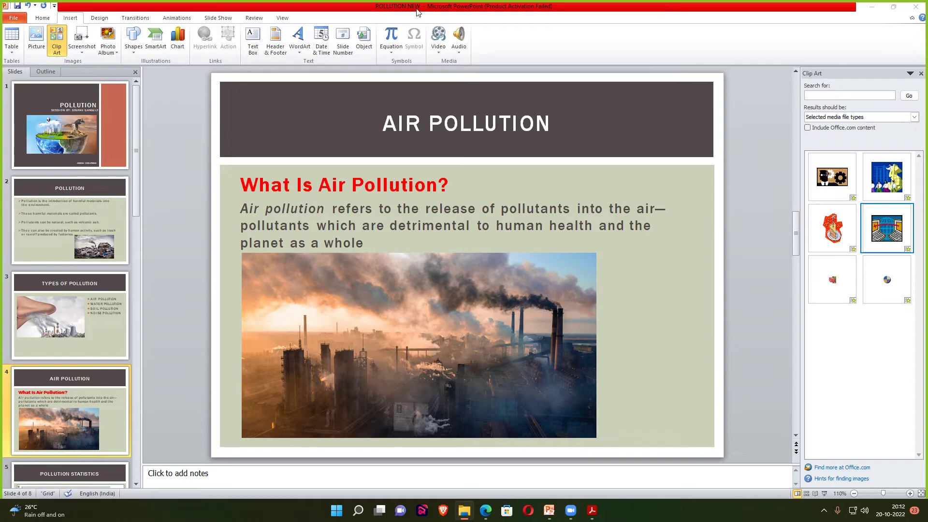
# Type the test text 'erwersdfdfs' in slide 8's body and save POLLUTION NEW
pyautogui.scroll(-4, 115, 255)
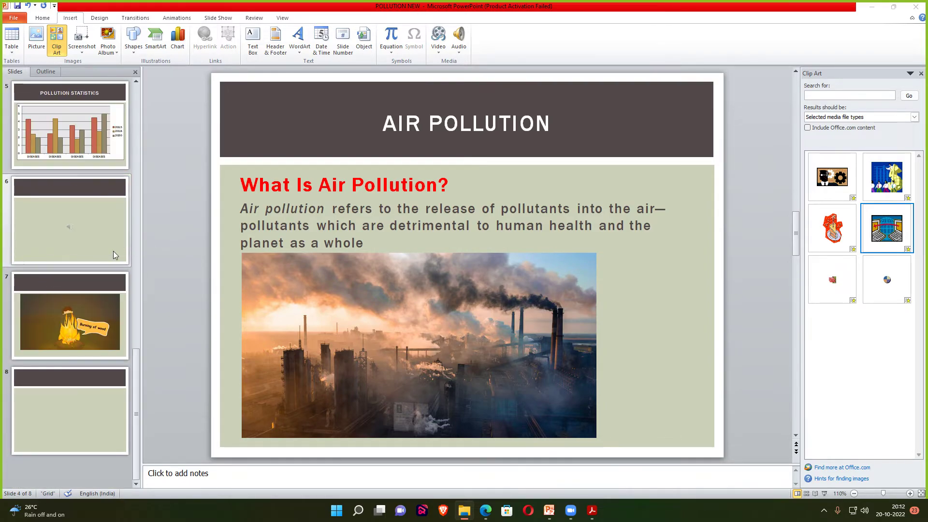
pyautogui.click(50, 433)
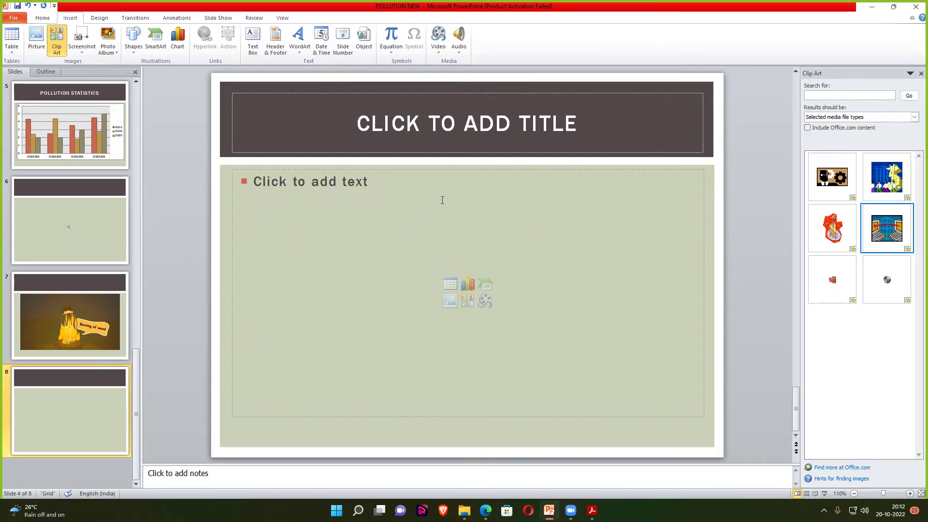
pyautogui.click(441, 201)
pyautogui.write('erwersdfdfs')
pyautogui.click(187, 247)
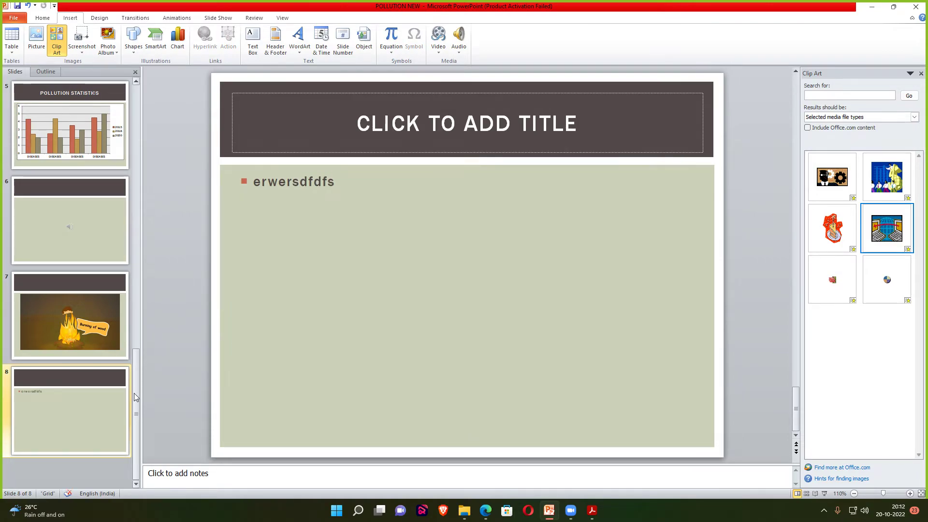
pyautogui.click(13, 18)
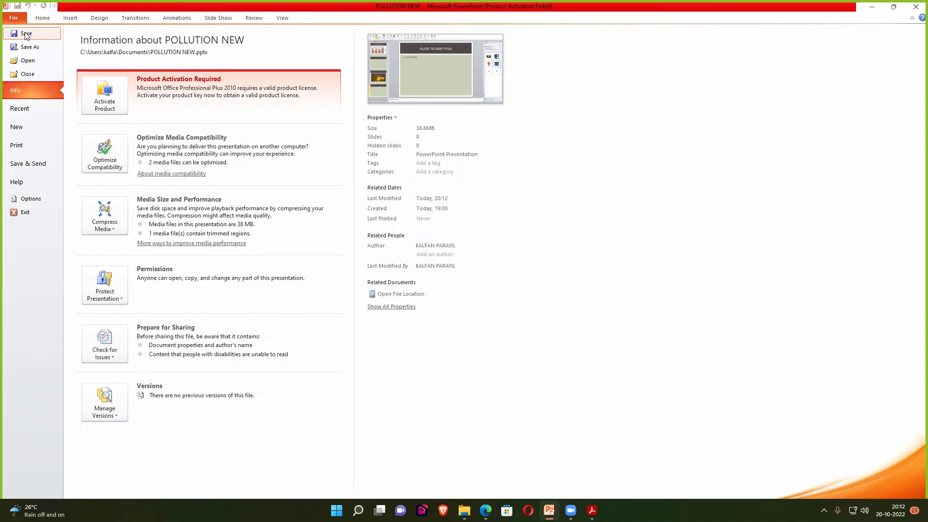
pyautogui.click(70, 18)
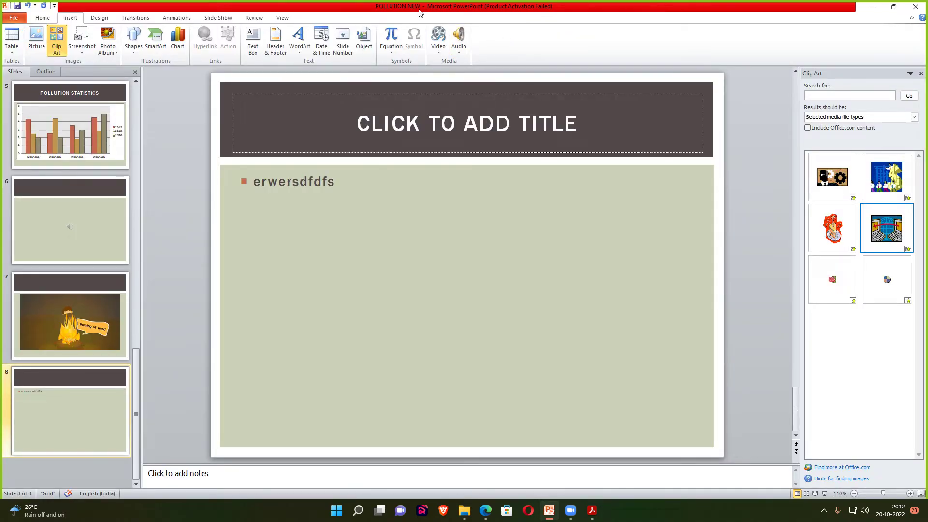
# Open the original POLLUTION deck and check its slide 8
pyautogui.click(13, 20)
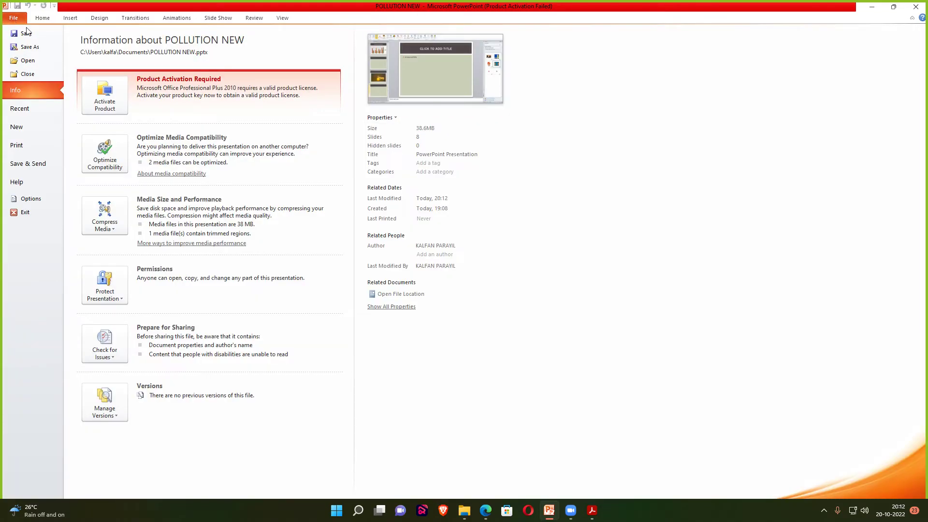
pyautogui.click(27, 62)
pyautogui.scroll(-5, 138, 144)
pyautogui.scroll(-1, 145, 149)
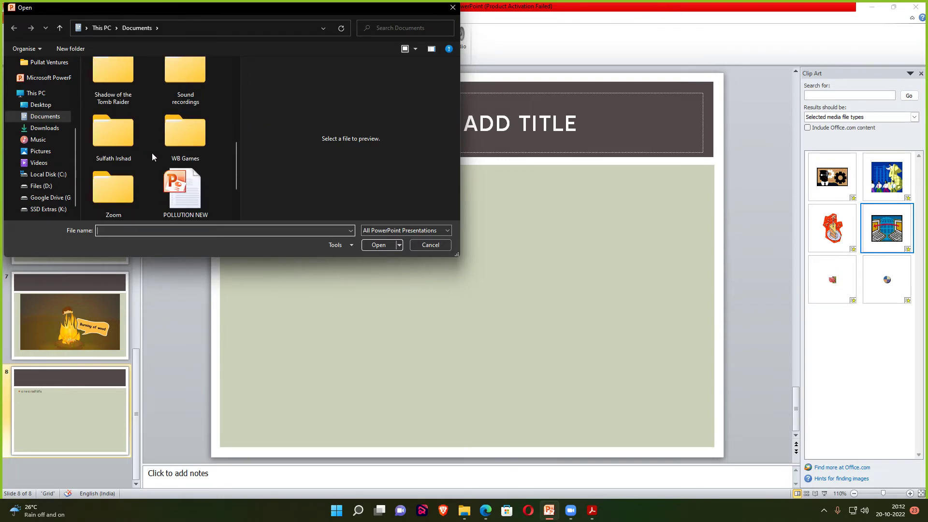
pyautogui.scroll(-1, 165, 165)
pyautogui.doubleClick(134, 190)
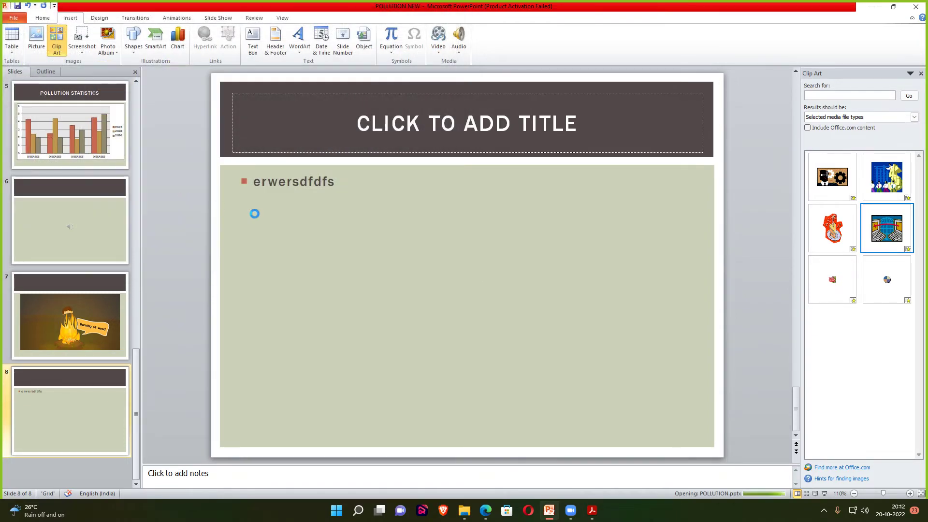
pyautogui.scroll(-2, 77, 402)
pyautogui.scroll(-5, 76, 402)
pyautogui.click(77, 402)
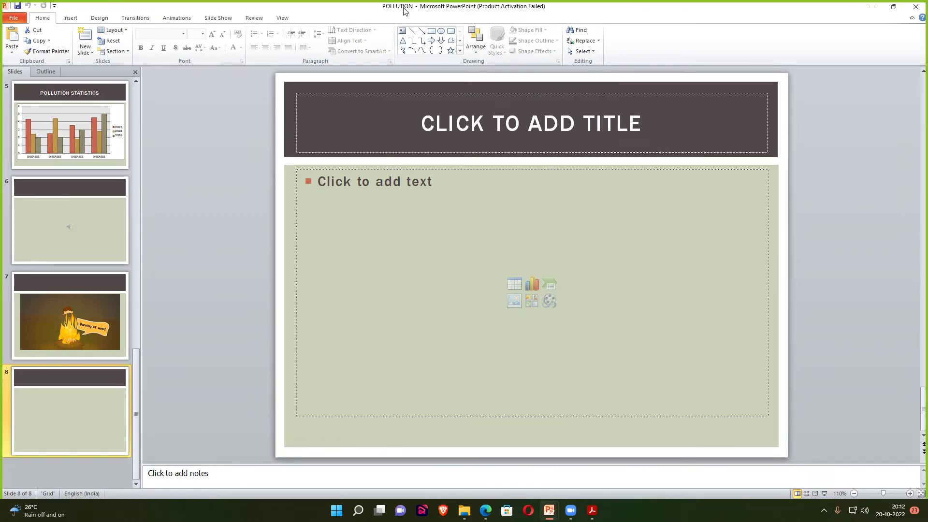
# Reopen the POLLUTION NEW presentation
pyautogui.click(27, 18)
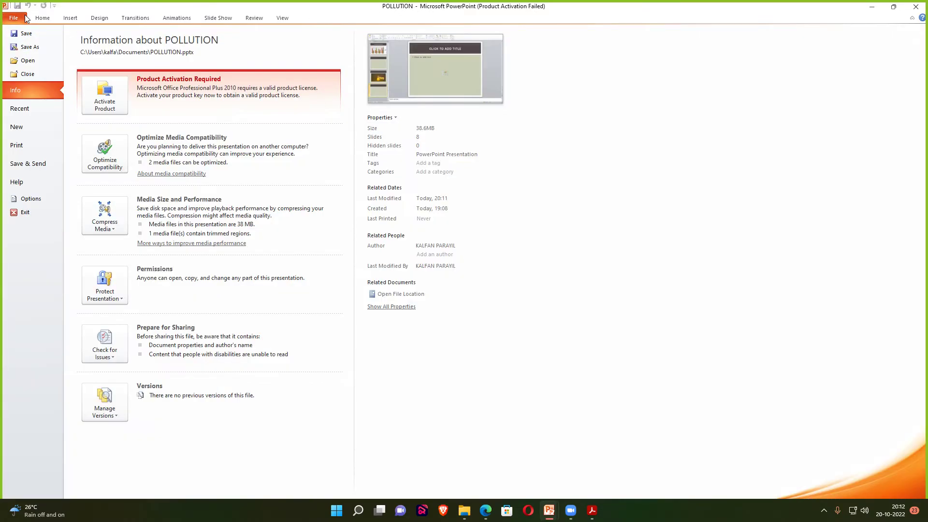
pyautogui.click(28, 60)
pyautogui.scroll(-1, 150, 169)
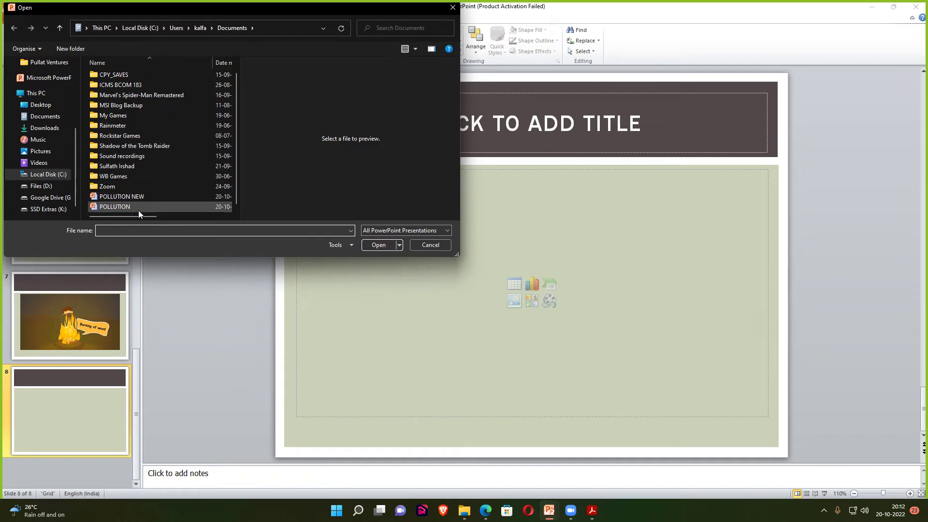
pyautogui.doubleClick(132, 198)
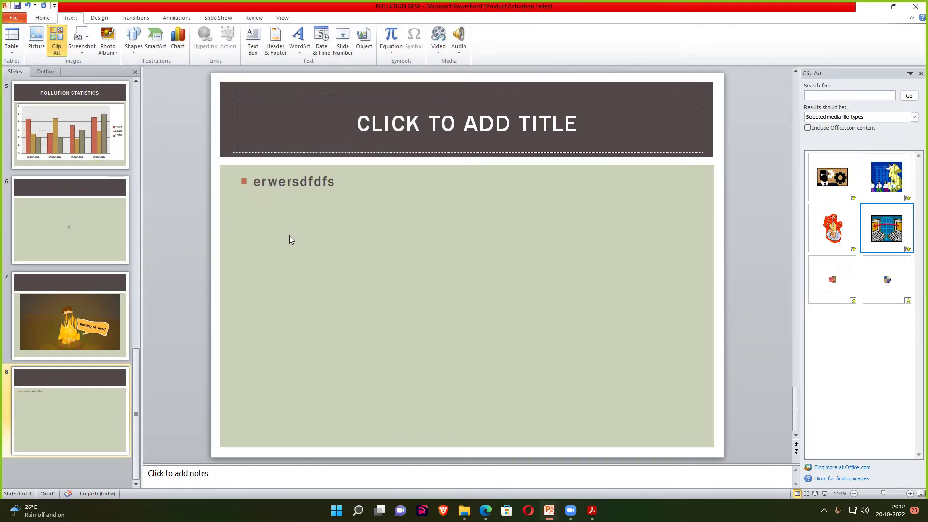
# Delete 'erwersdfdfs' from slide 8's body text and show the File Info page
pyautogui.click(278, 183)
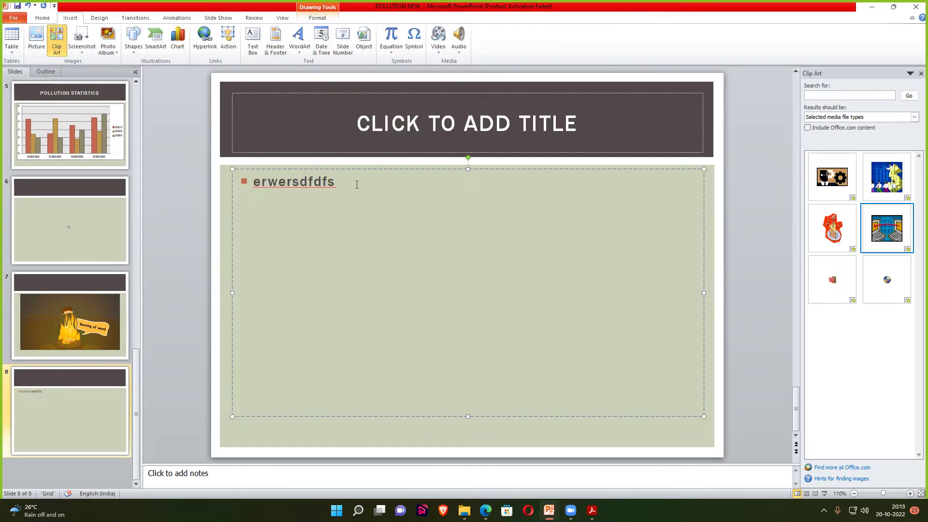
pyautogui.doubleClick(341, 183)
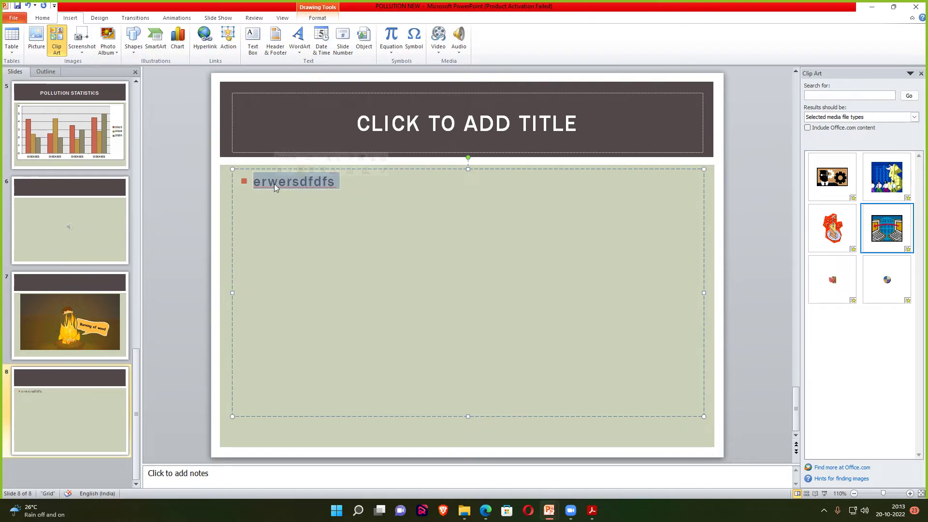
pyautogui.press('Delete')
pyautogui.click(169, 216)
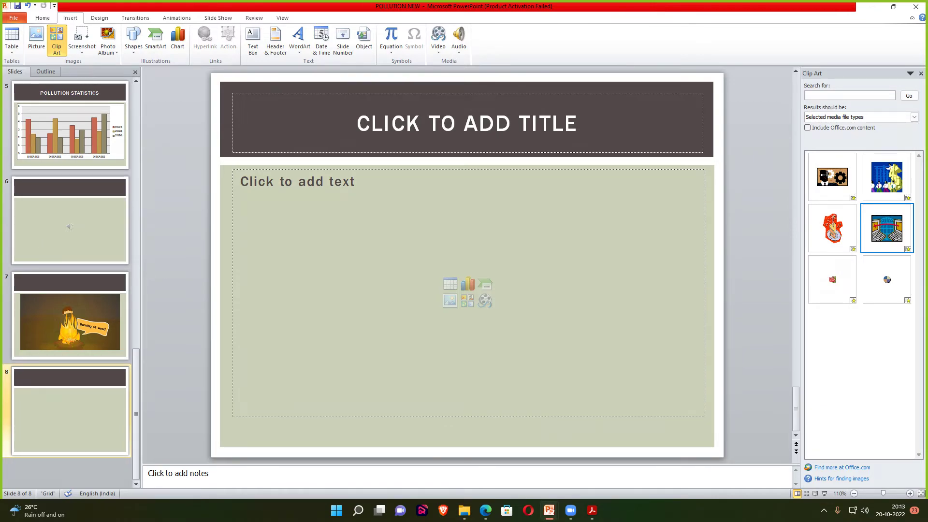
pyautogui.click(13, 17)
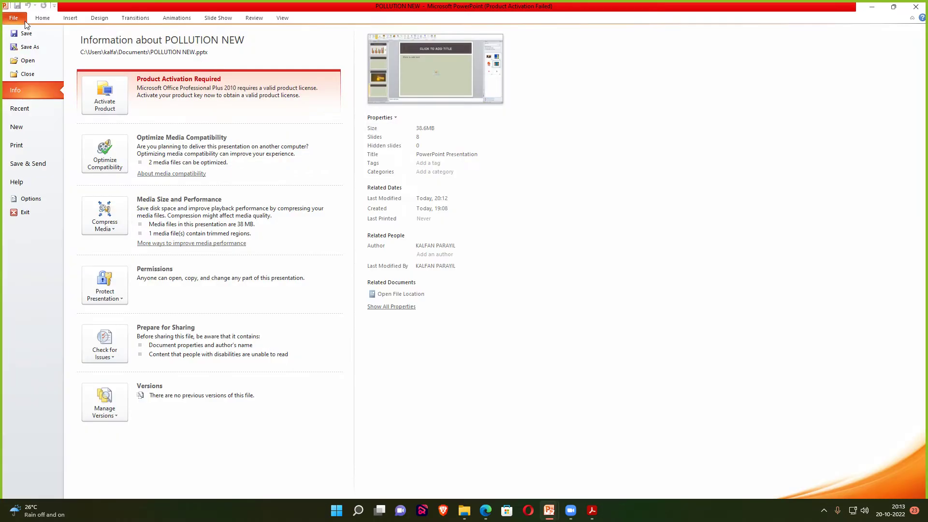
# Review the Save As dialog's format, file name and Local Disk (C:) options, then close it unchanged
pyautogui.click(39, 50)
pyautogui.click(215, 207)
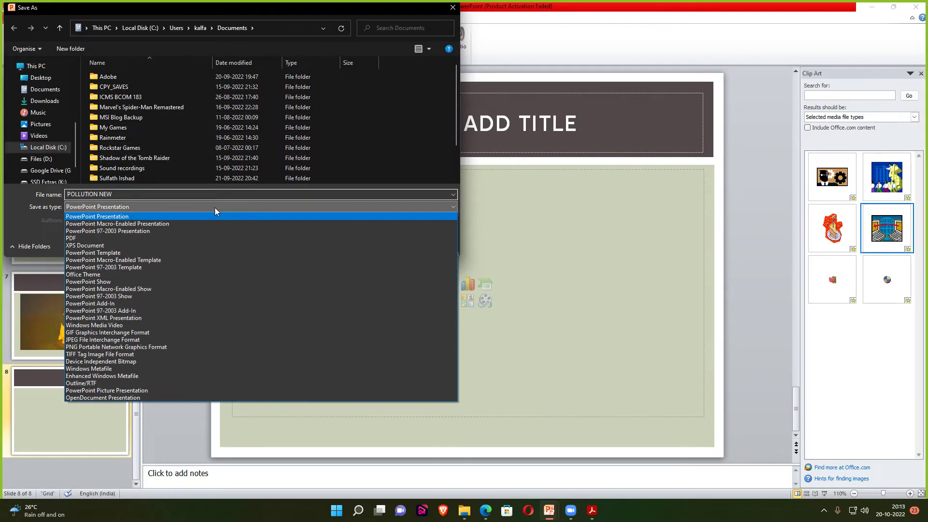
pyautogui.click(214, 208)
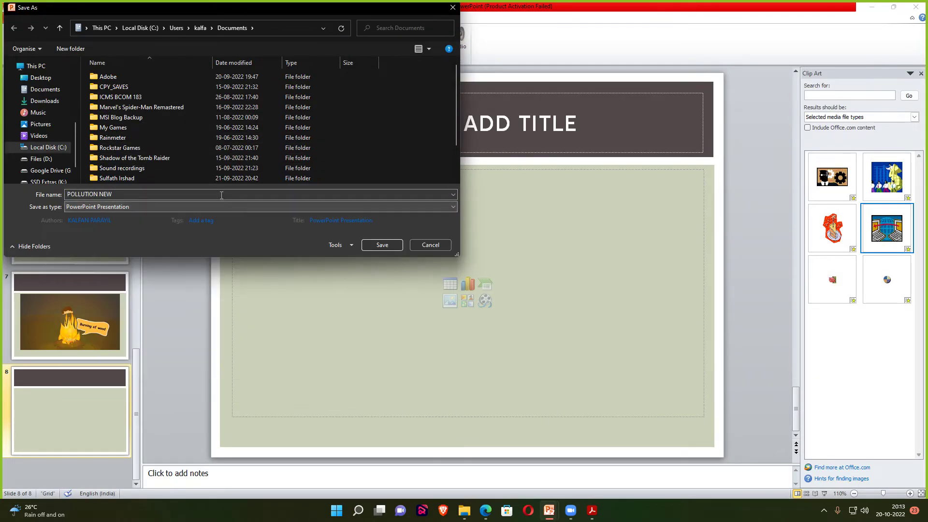
pyautogui.click(341, 207)
pyautogui.click(341, 207)
pyautogui.click(455, 194)
pyautogui.click(454, 195)
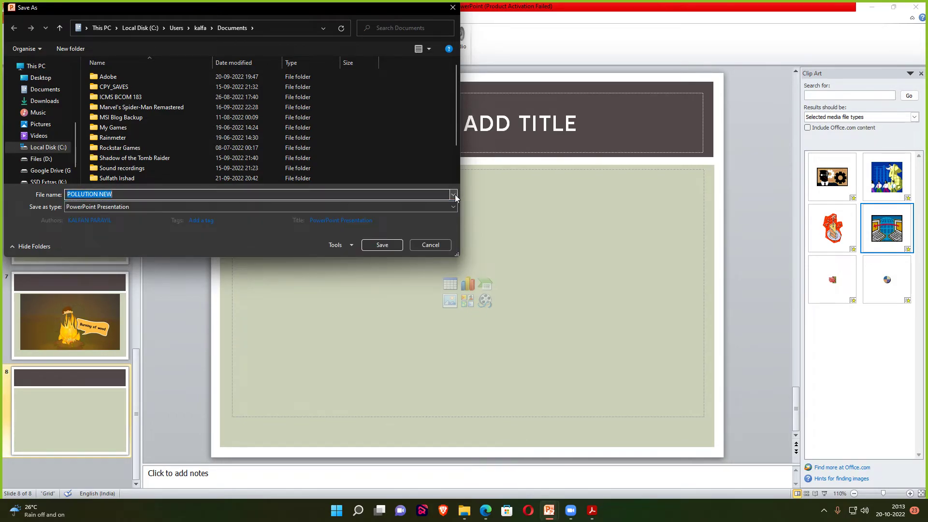
pyautogui.click(348, 247)
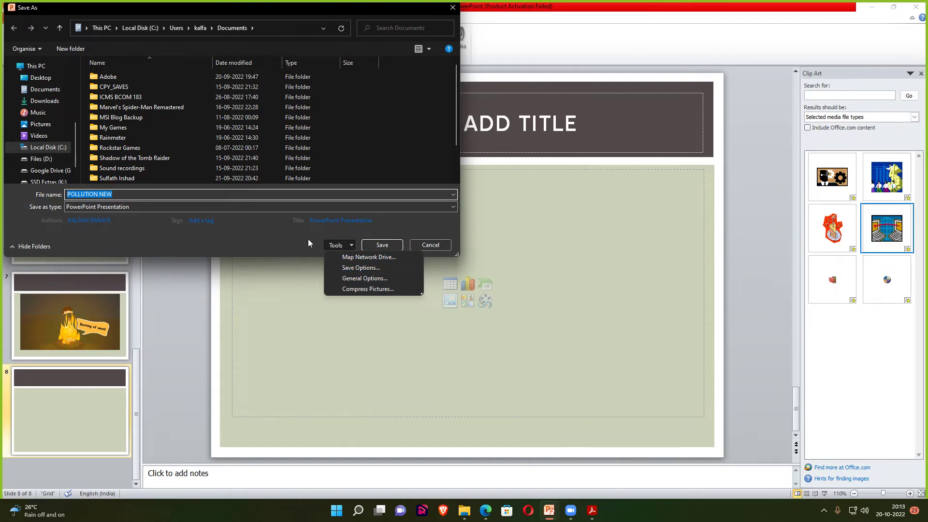
pyautogui.click(48, 150)
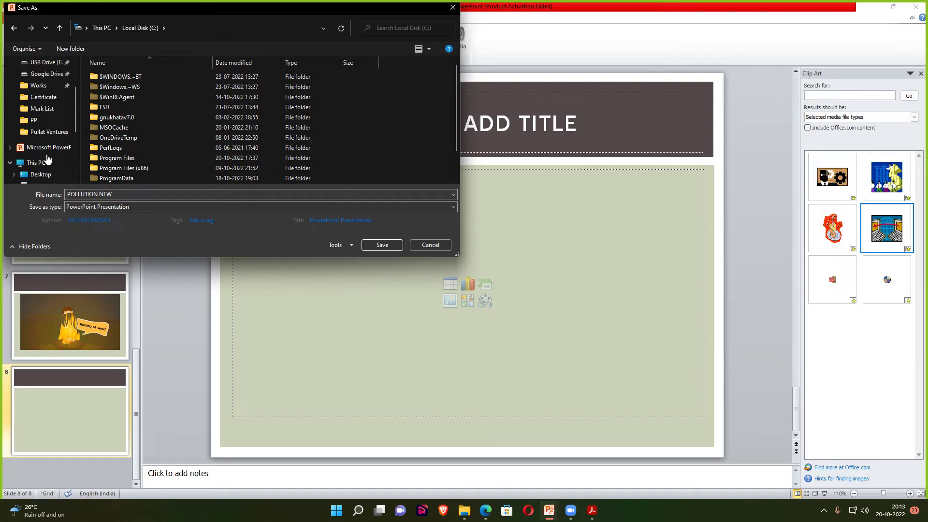
pyautogui.scroll(2, 48, 160)
pyautogui.scroll(-2, 46, 159)
pyautogui.scroll(-2, 46, 155)
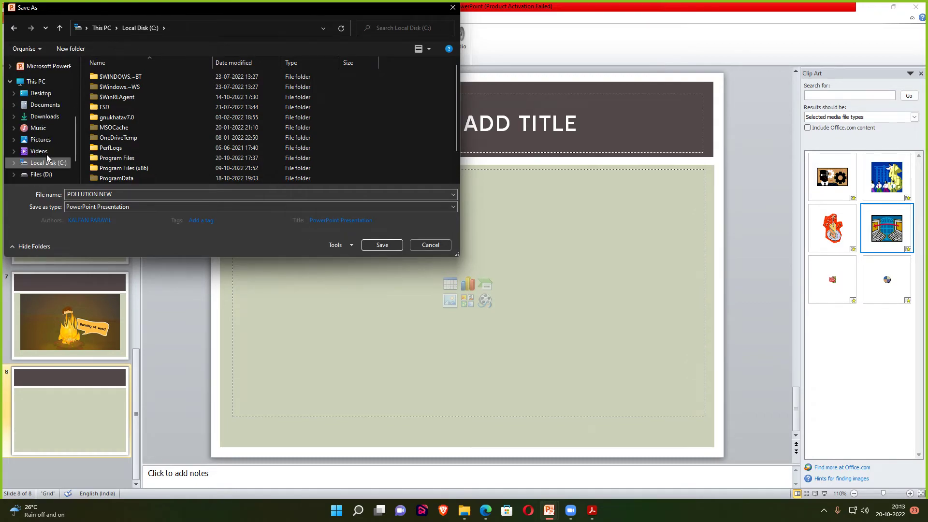
pyautogui.scroll(-1, 46, 154)
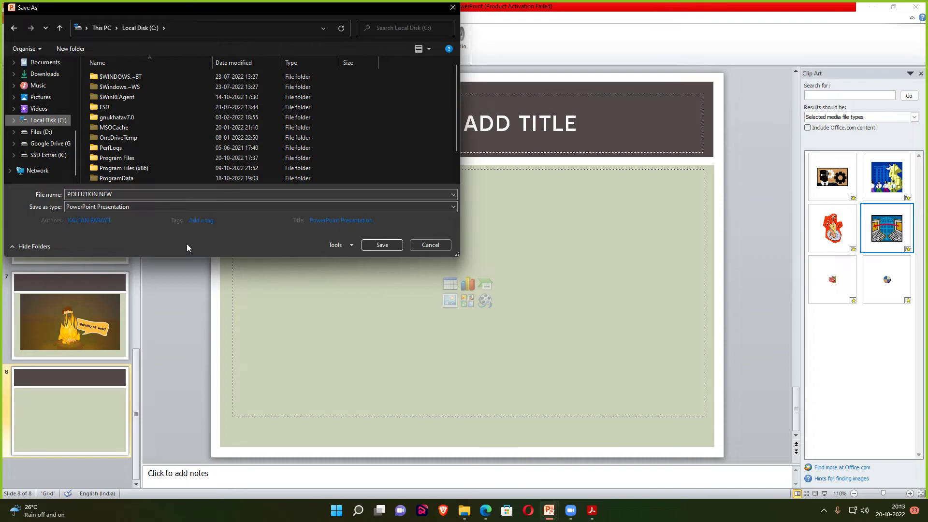
pyautogui.click(445, 245)
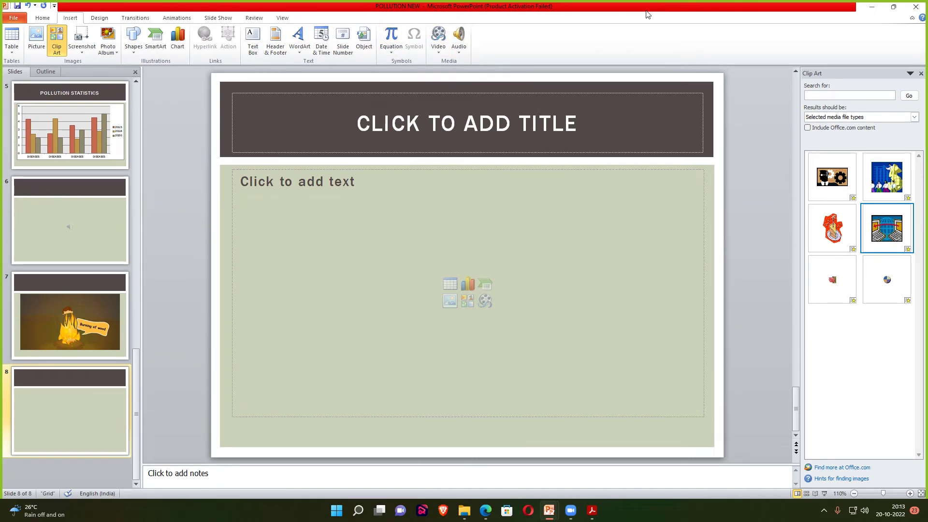
# Cancel Save As and save POLLUTION NEW under its current name
pyautogui.click(10, 18)
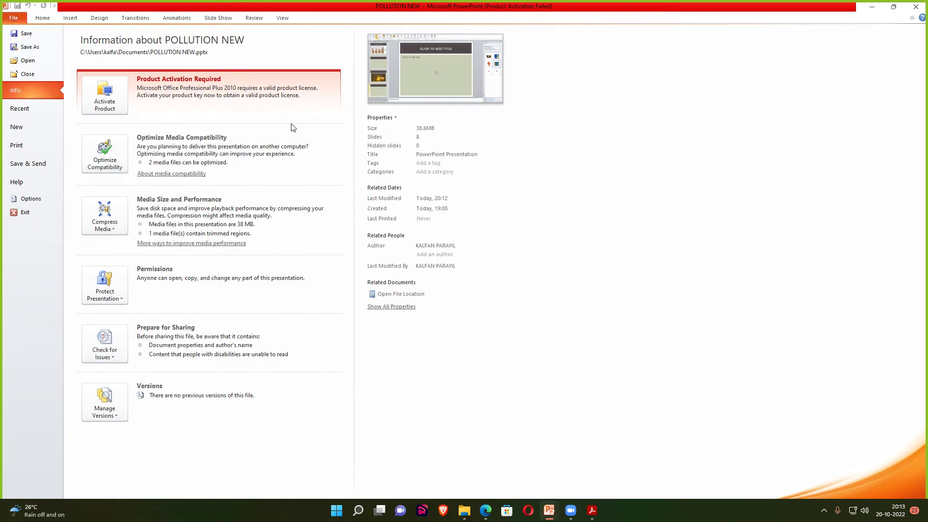
pyautogui.click(30, 46)
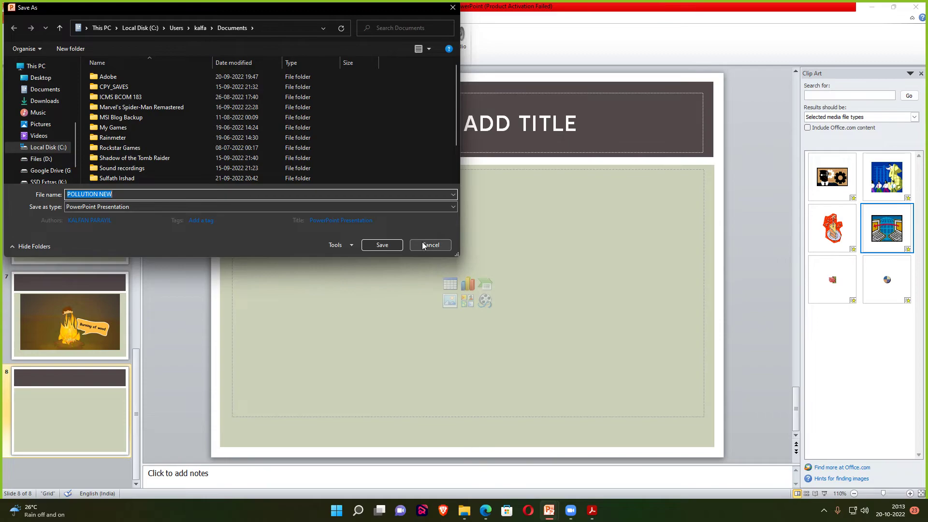
pyautogui.click(420, 245)
pyautogui.click(14, 19)
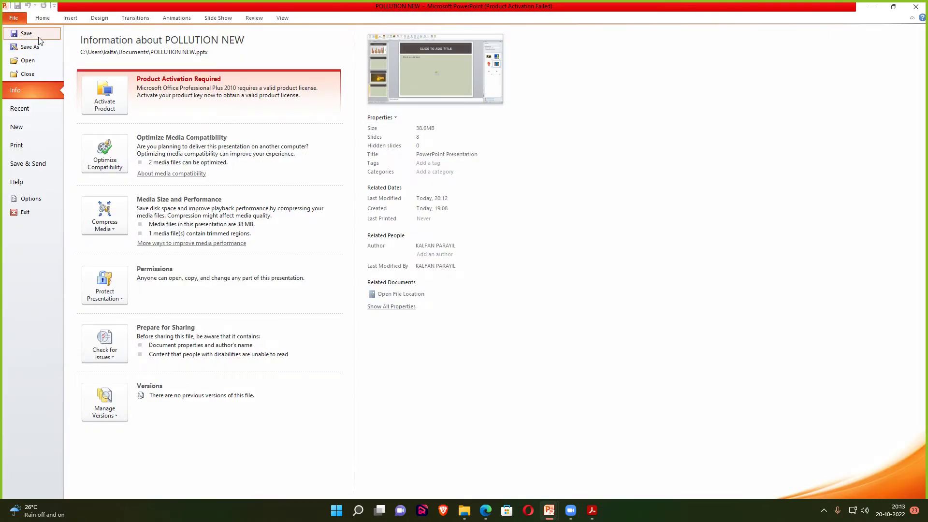
pyautogui.click(34, 34)
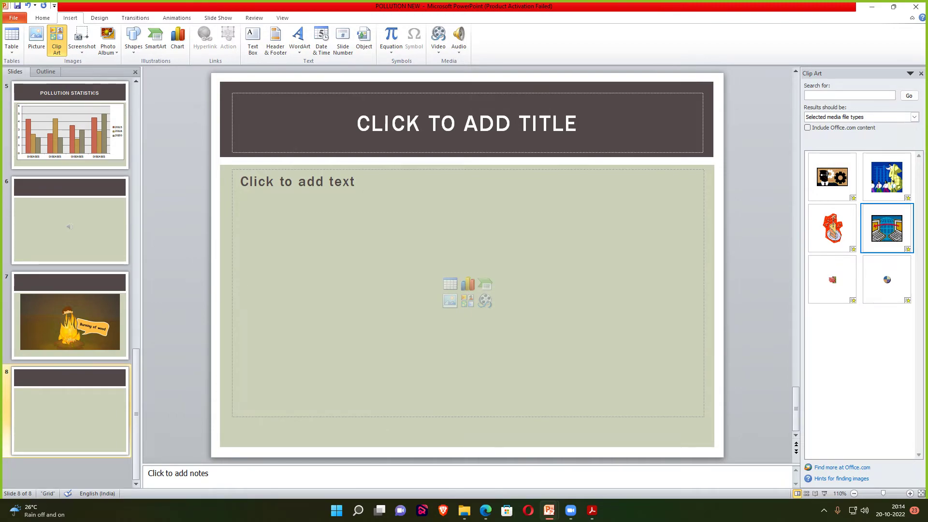
# Open Google Drive in the browser from the Google apps menu
pyautogui.click(497, 511)
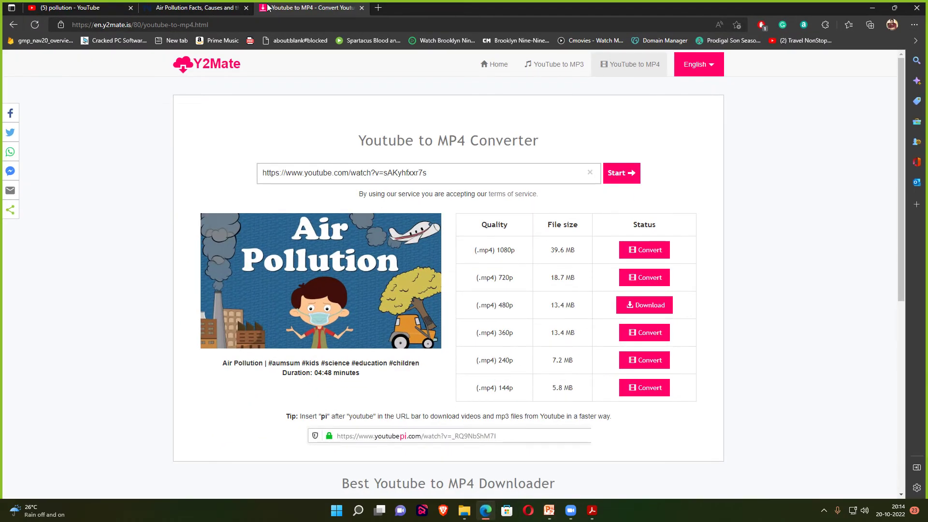
pyautogui.click(261, 22)
pyautogui.write('g')
pyautogui.press('Return')
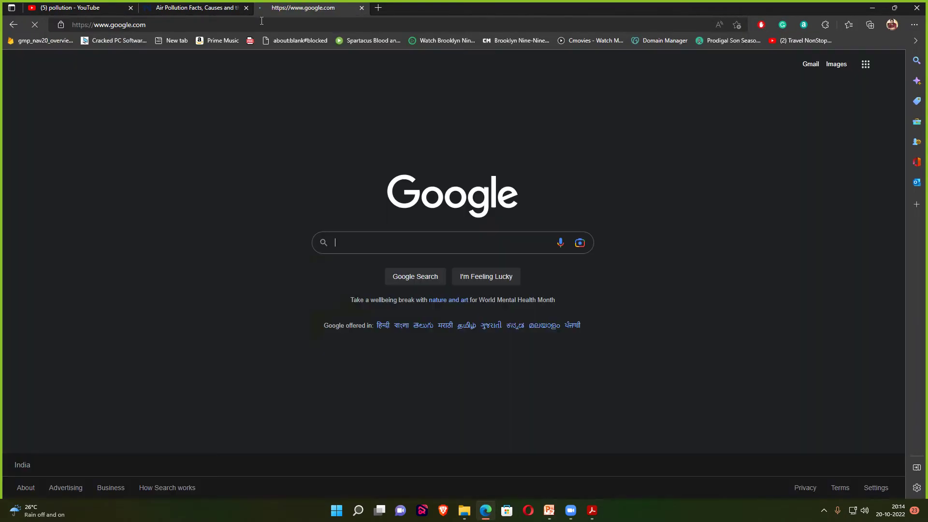
pyautogui.click(873, 65)
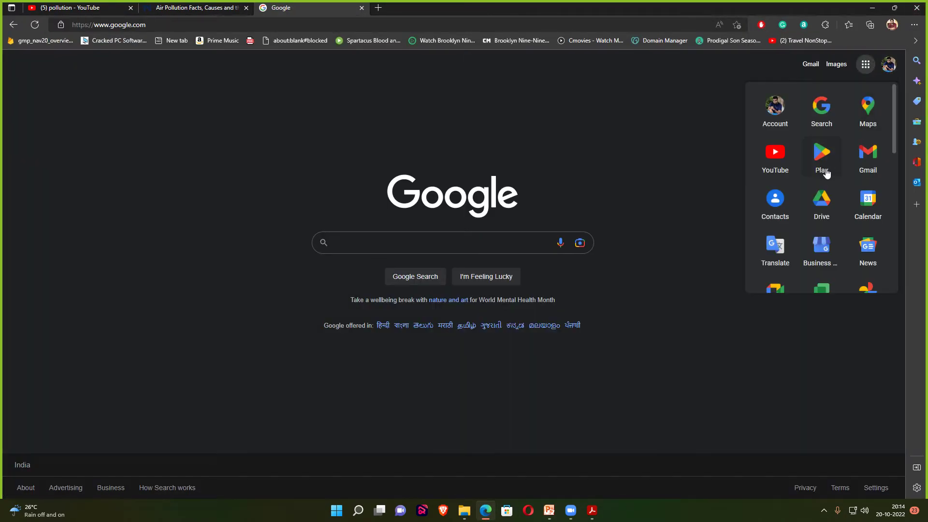
pyautogui.click(824, 209)
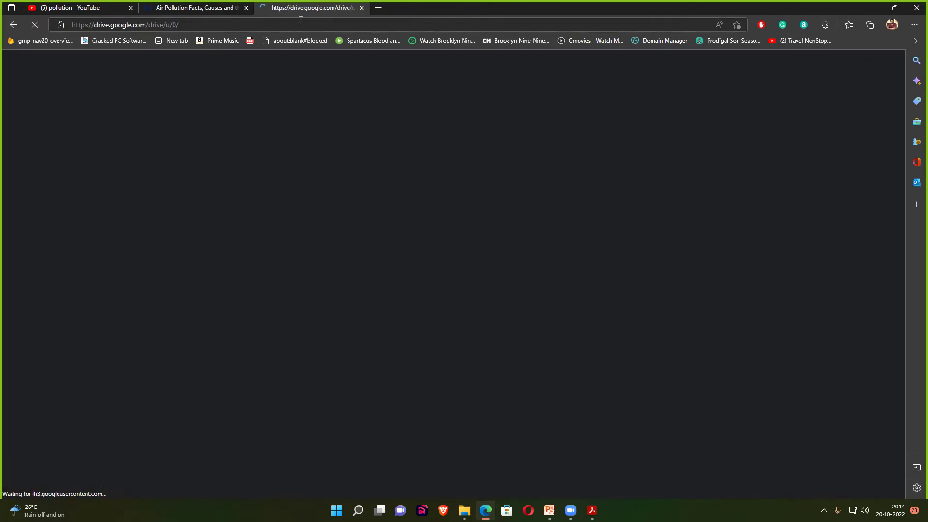
pyautogui.click(246, 7)
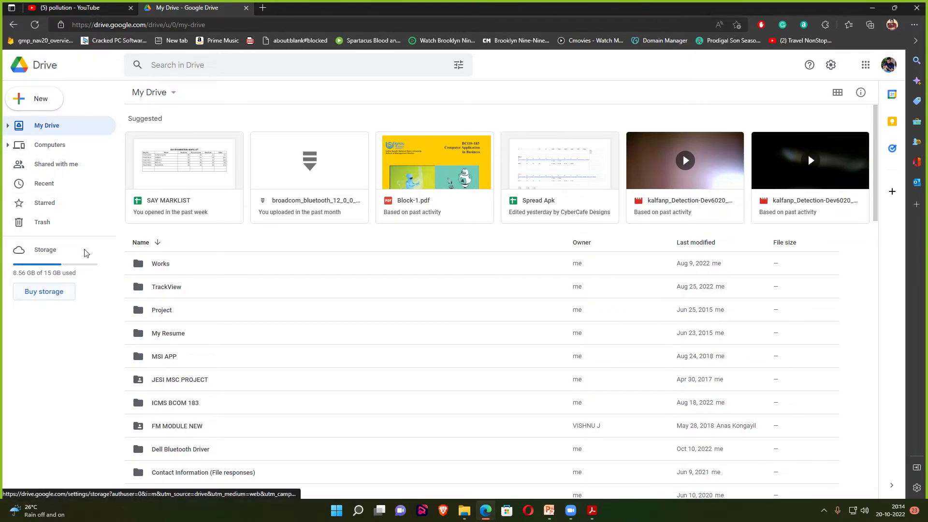
# Upload POLLUTION NEW from Documents to Drive and open the uploaded file
pyautogui.click(40, 98)
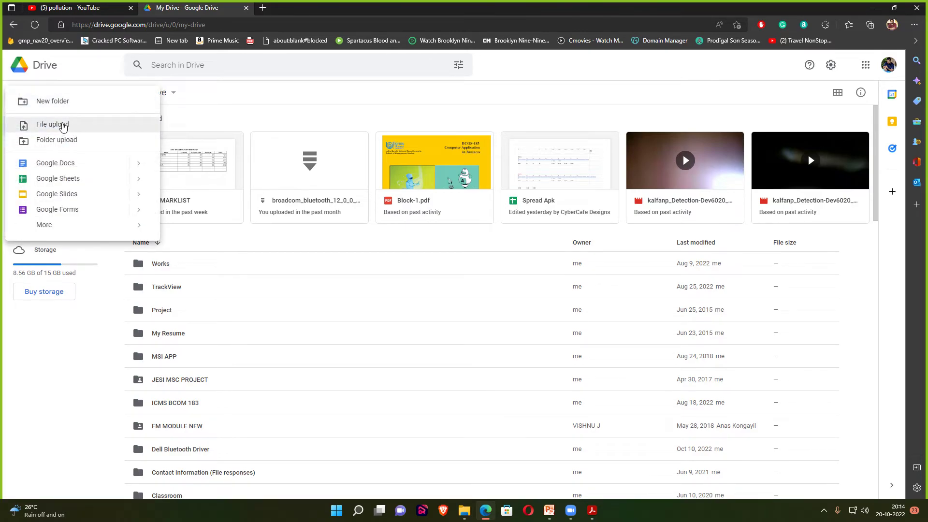
pyautogui.click(63, 126)
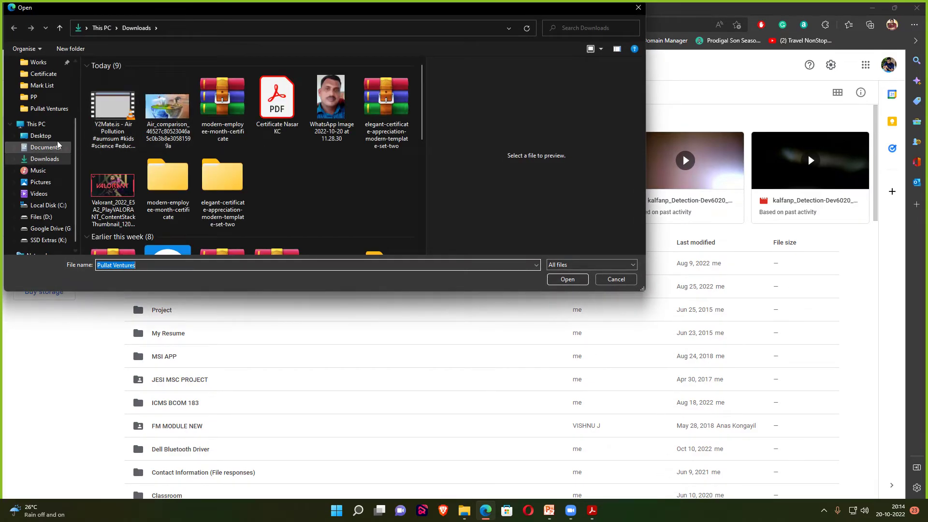
pyautogui.click(46, 147)
pyautogui.scroll(-10, 267, 223)
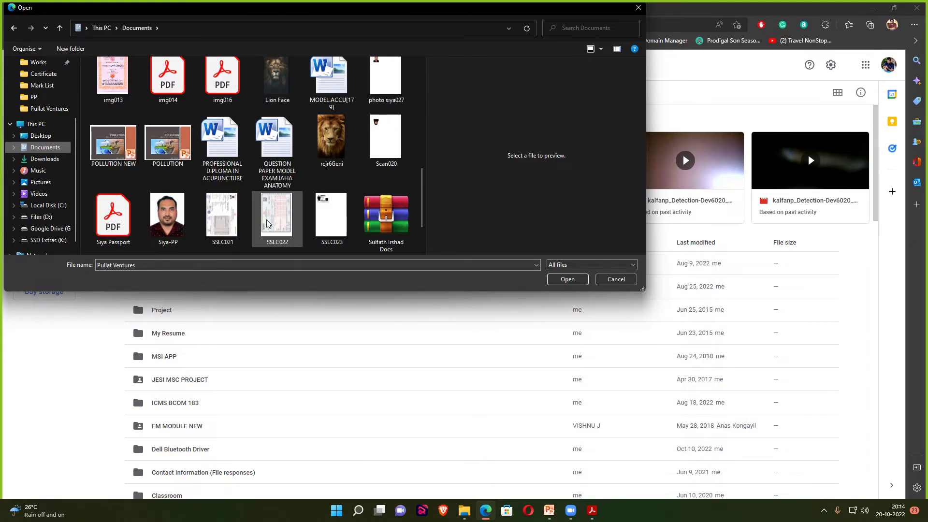
pyautogui.click(113, 141)
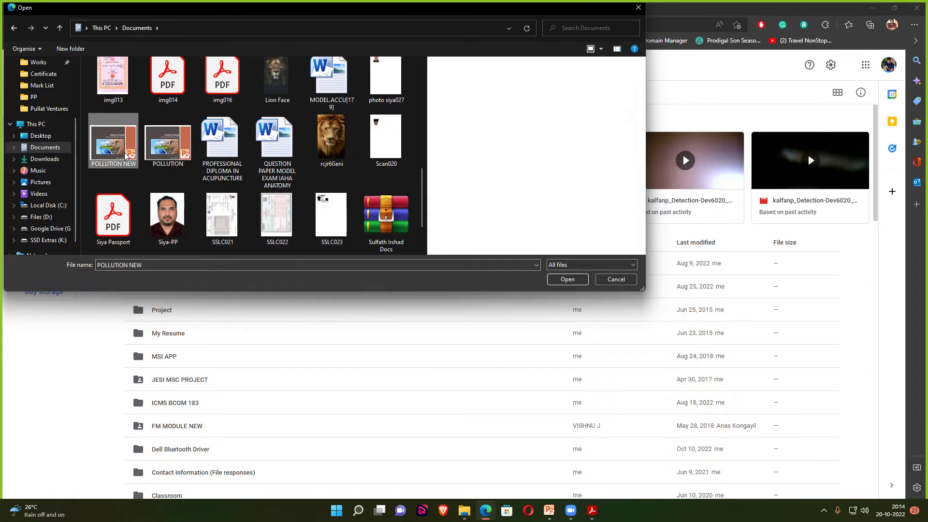
pyautogui.click(560, 280)
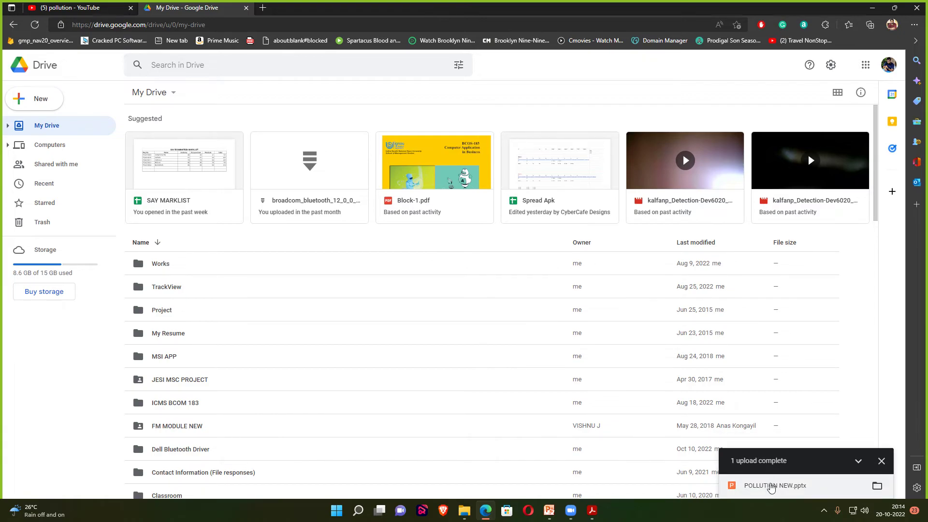
pyautogui.click(770, 485)
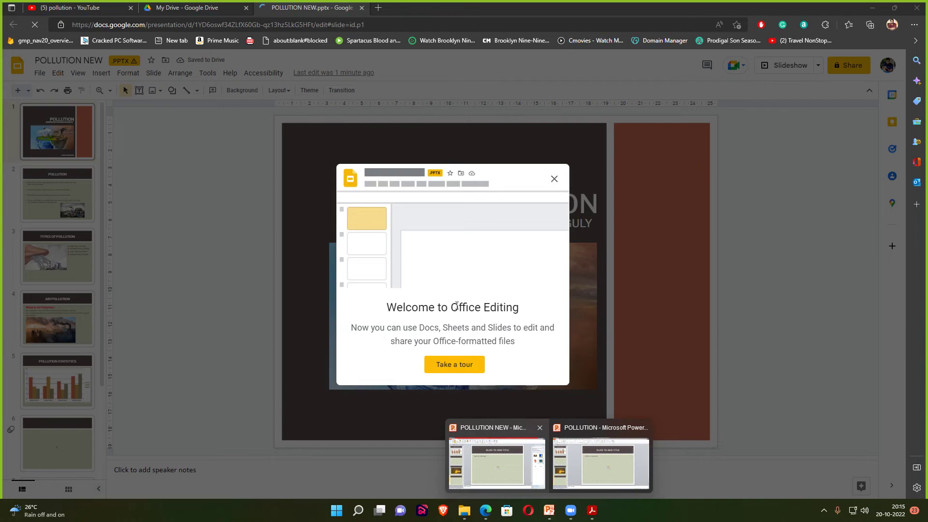
# Dismiss the Office editing welcome, then open Google Slides' template gallery from Drive's New menu and browse its templates
pyautogui.click(554, 179)
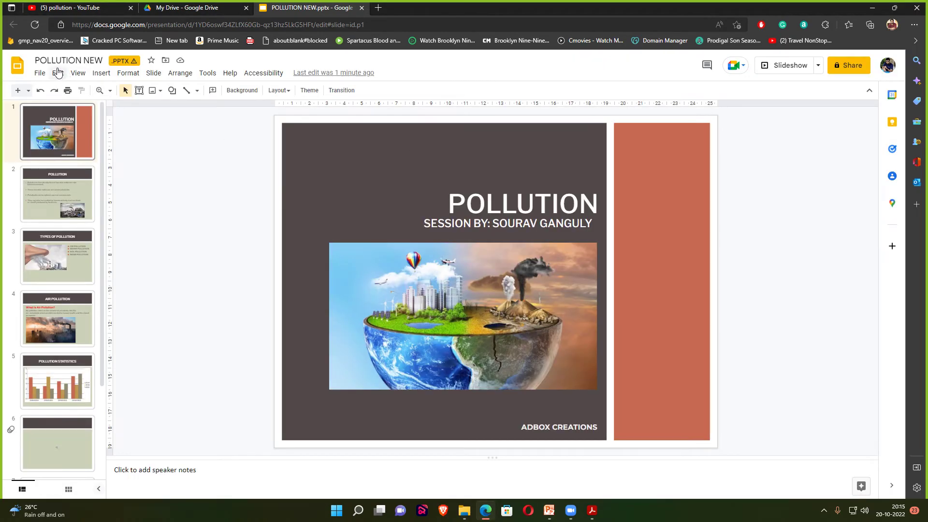
pyautogui.click(237, 6)
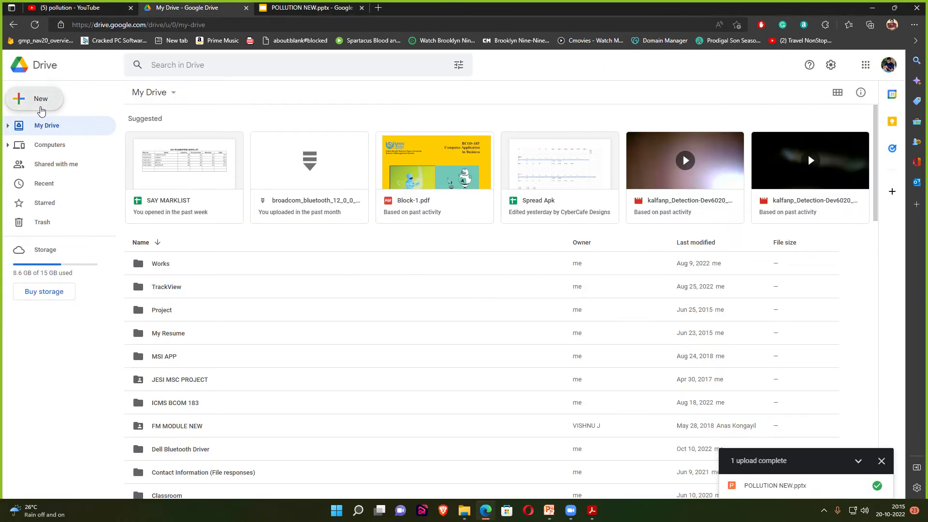
pyautogui.click(40, 102)
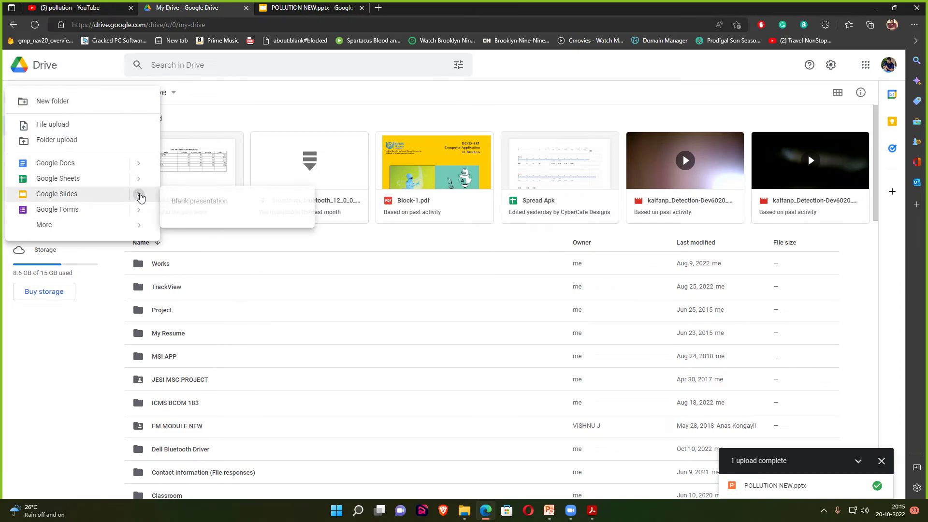
pyautogui.moveTo(138, 194)
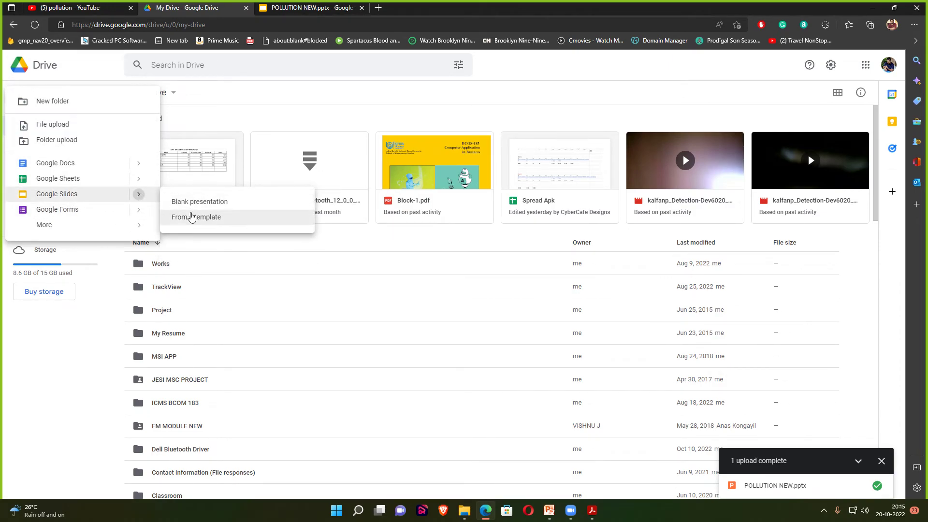
pyautogui.click(195, 217)
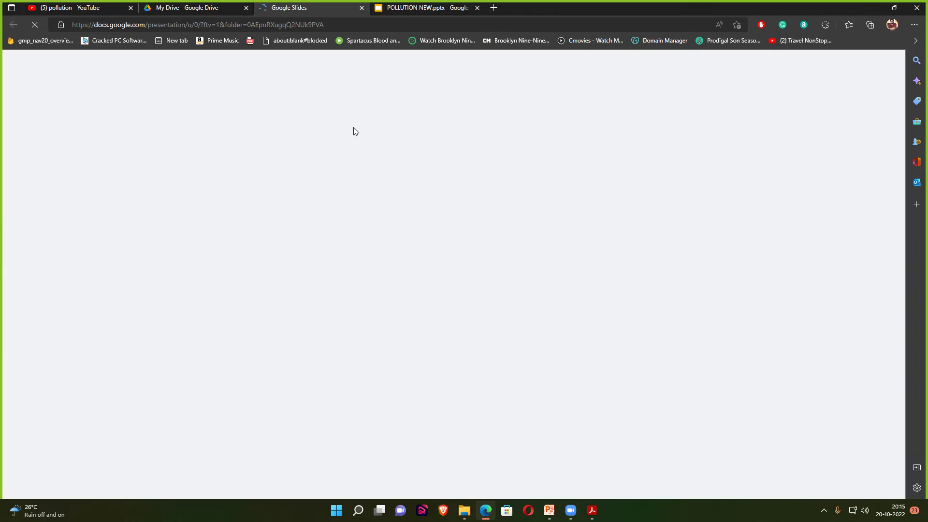
pyautogui.scroll(-10, 776, 248)
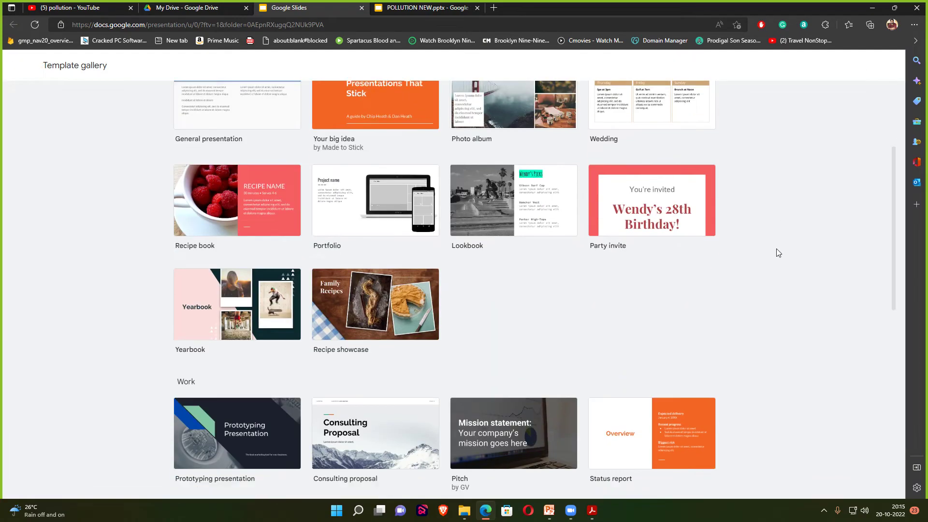
pyautogui.scroll(-4, 778, 252)
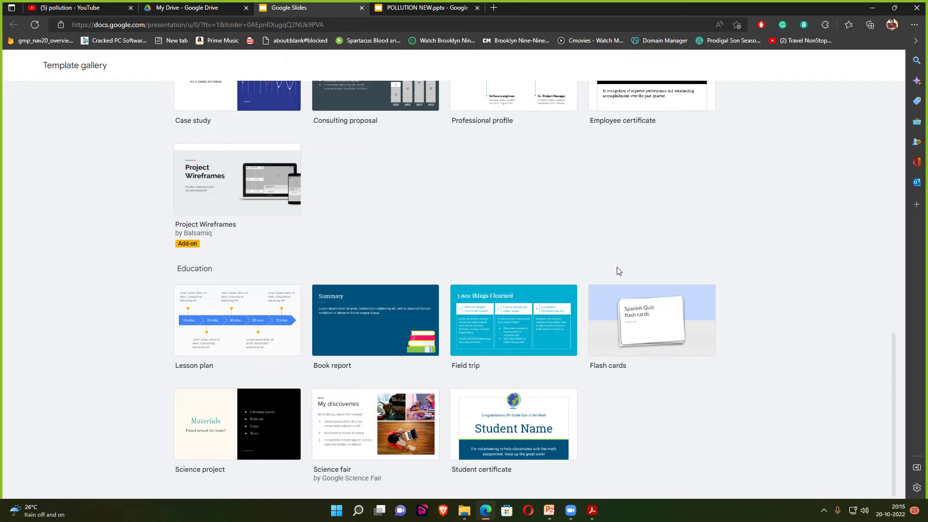
pyautogui.scroll(4, 661, 274)
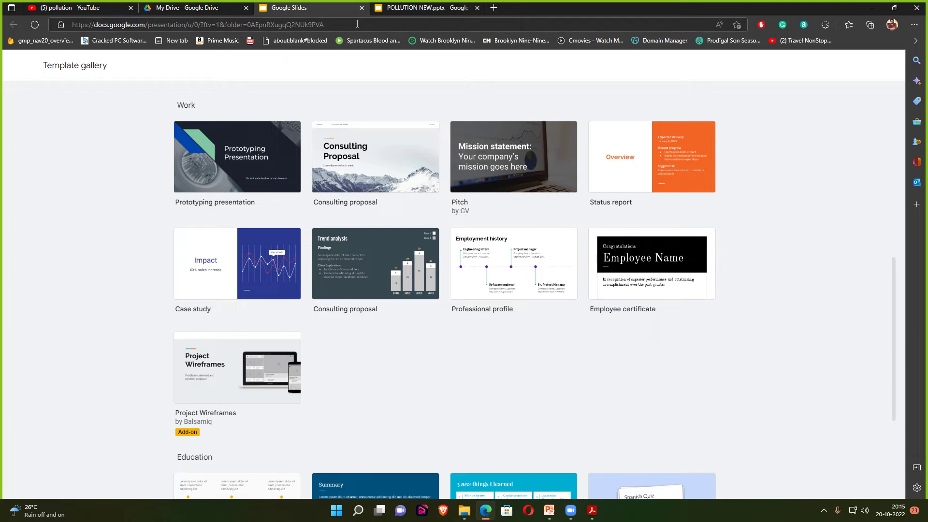
# Back in POLLUTION NEW.pptx, browse to slide 7 'Burning of wood', reload, and return to slide 2
pyautogui.click(415, 8)
pyautogui.press('Down')
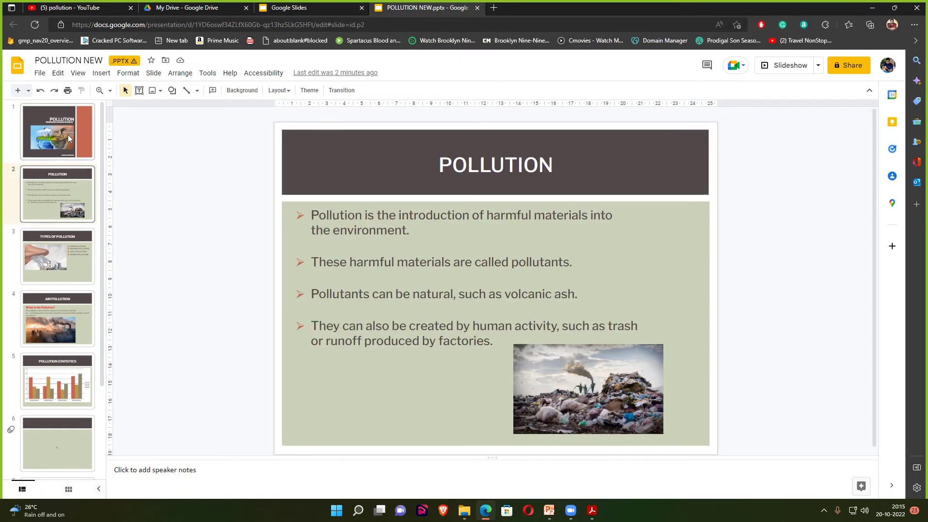
pyautogui.scroll(-1, 68, 193)
pyautogui.scroll(-1, 68, 290)
pyautogui.scroll(-1, 69, 365)
pyautogui.click(69, 411)
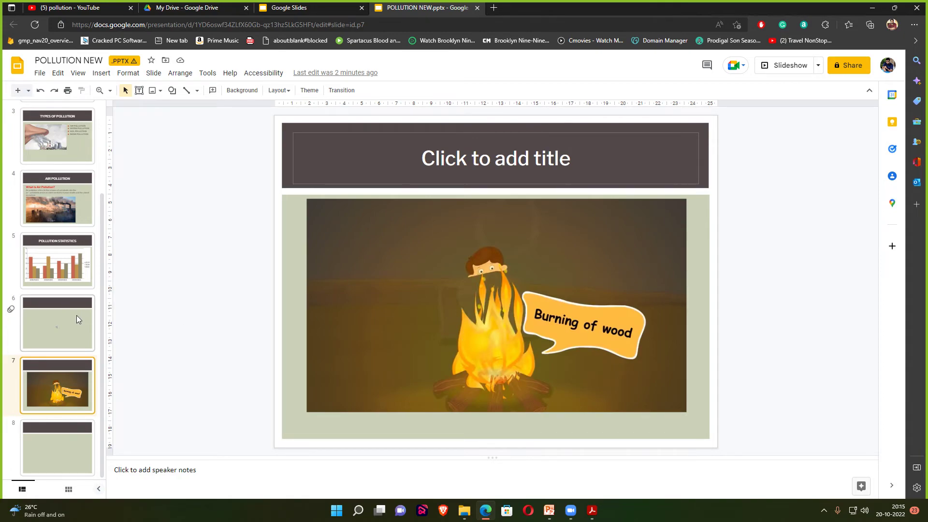
pyautogui.press('F5')
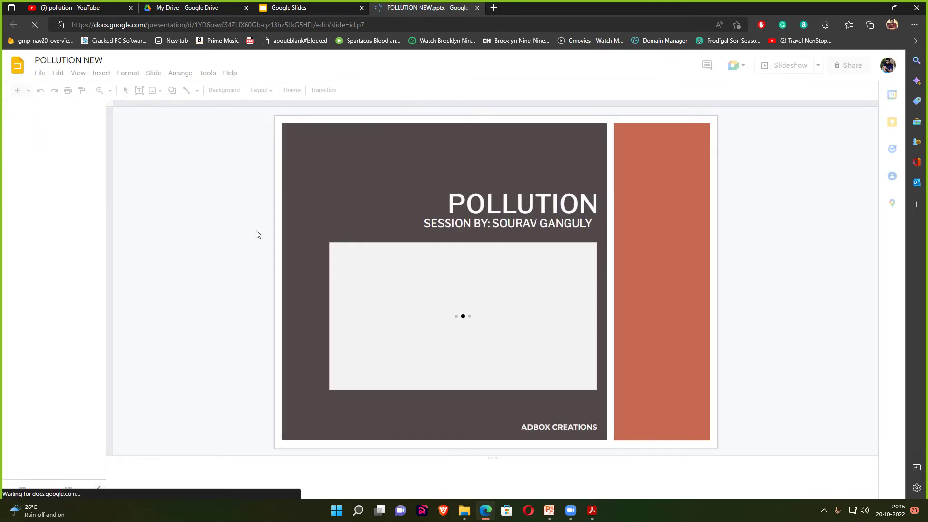
pyautogui.click(56, 133)
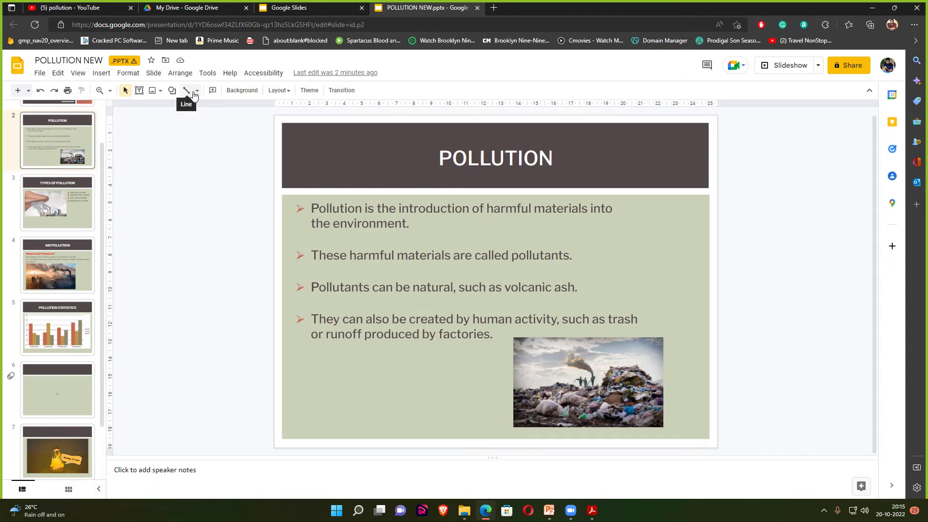
pyautogui.click(197, 91)
pyautogui.click(137, 118)
# Set the deck's general access to Anyone with the link
pyautogui.click(851, 71)
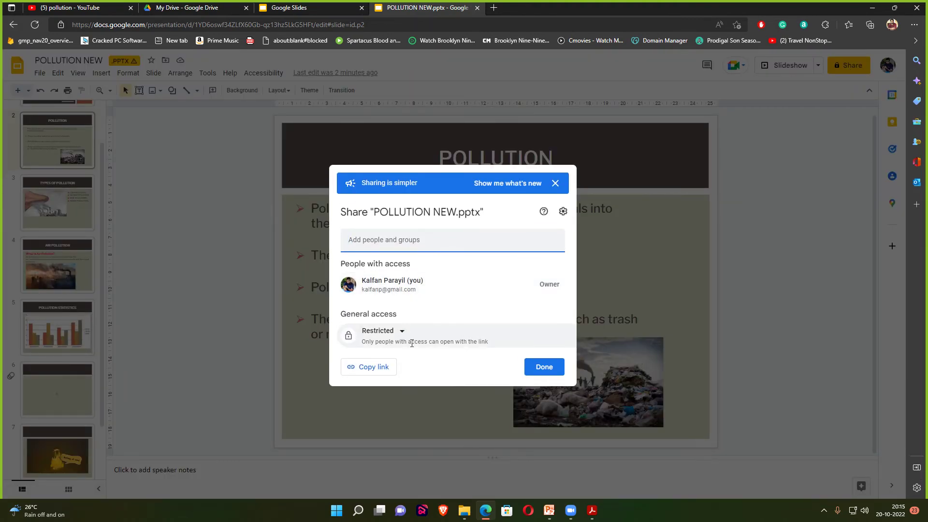
pyautogui.click(405, 334)
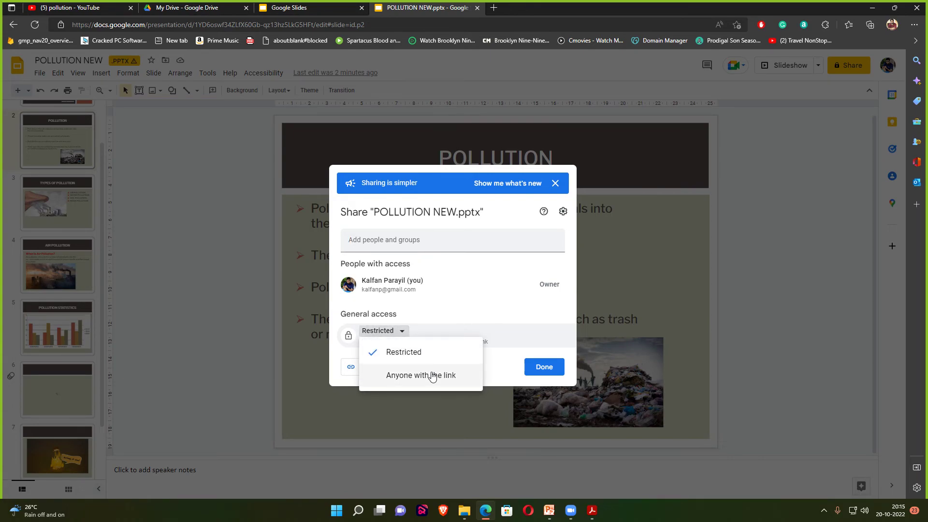
pyautogui.click(663, 262)
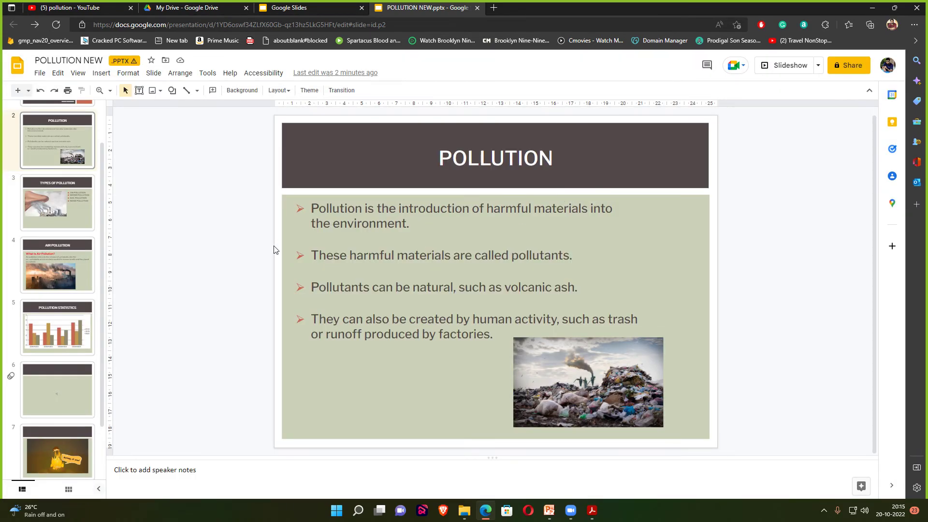
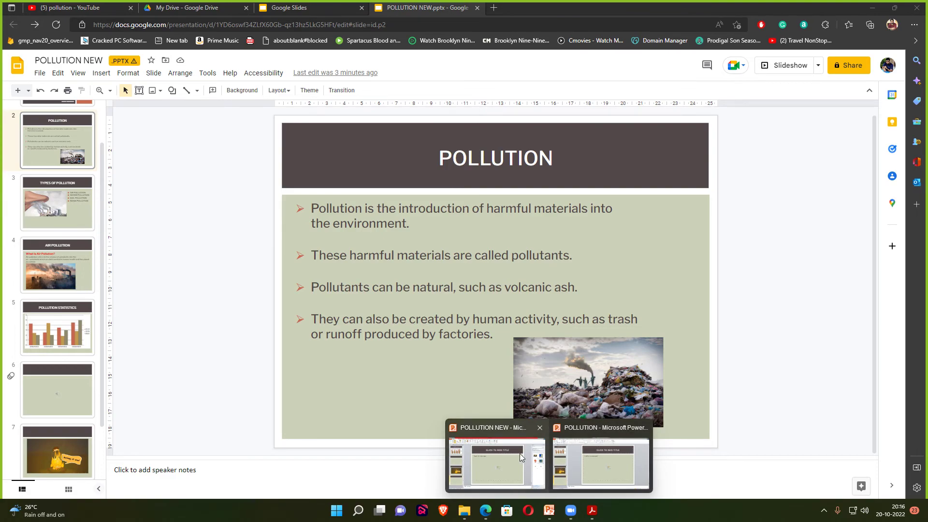
# Bring the POLLUTION NEW presentation window to the front and scroll the Slides pane
pyautogui.click(519, 457)
pyautogui.scroll(3, 519, 457)
pyautogui.scroll(5, 79, 237)
pyautogui.scroll(-1, 81, 236)
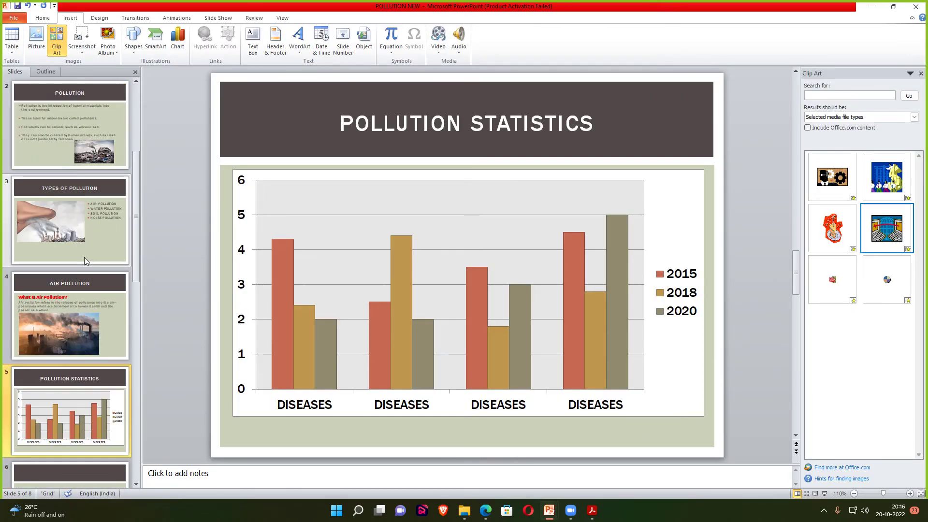
pyautogui.scroll(-3, 84, 257)
pyautogui.scroll(3, 84, 258)
pyautogui.scroll(-3, 85, 257)
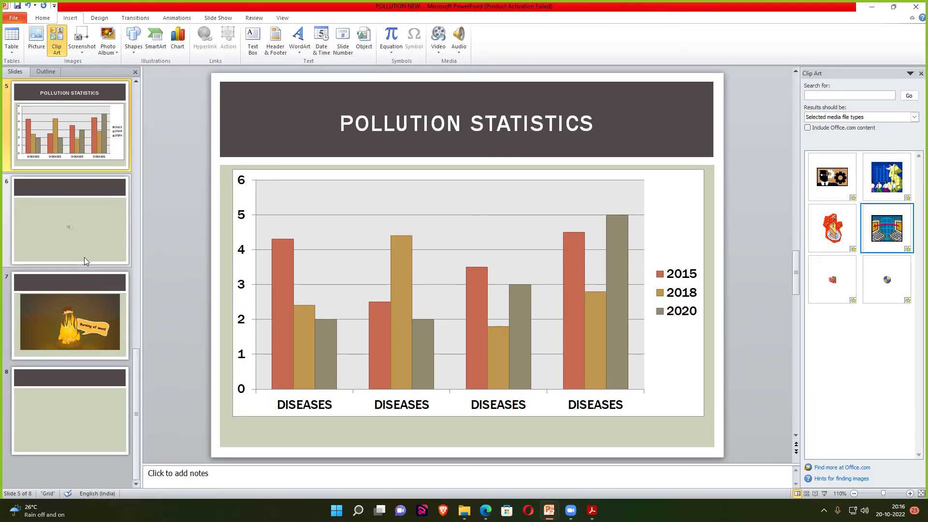
# Look through slide 6, slide 7's Burning of wood video and empty slide 8, then show the file information page
pyautogui.click(84, 270)
pyautogui.click(85, 293)
pyautogui.click(344, 274)
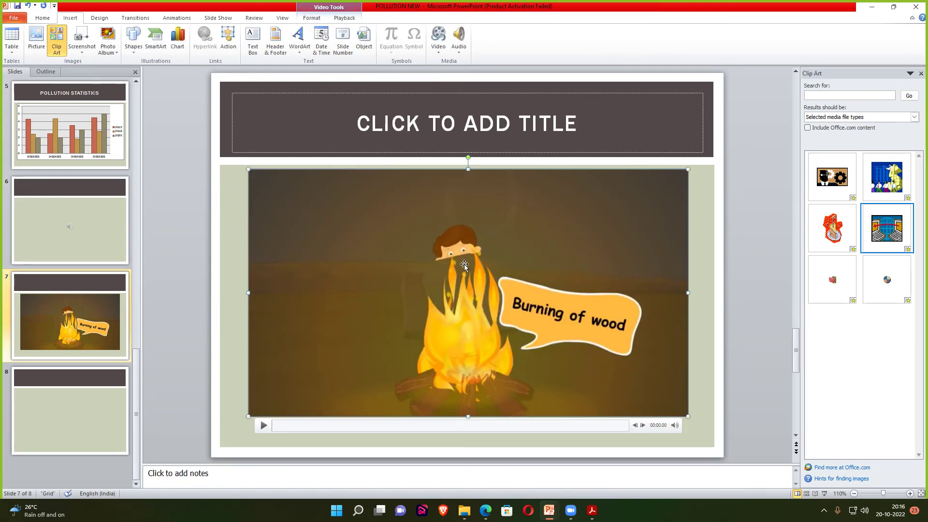
pyautogui.click(97, 447)
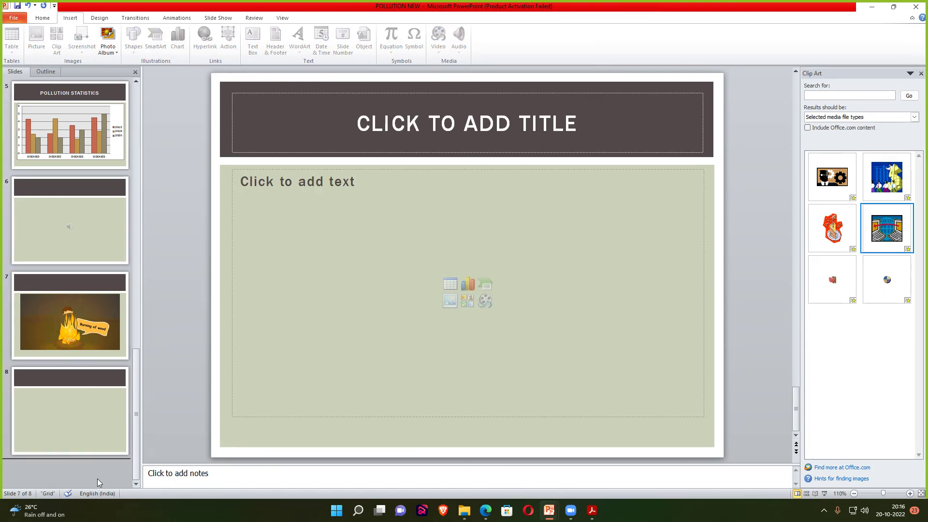
pyautogui.click(6, 20)
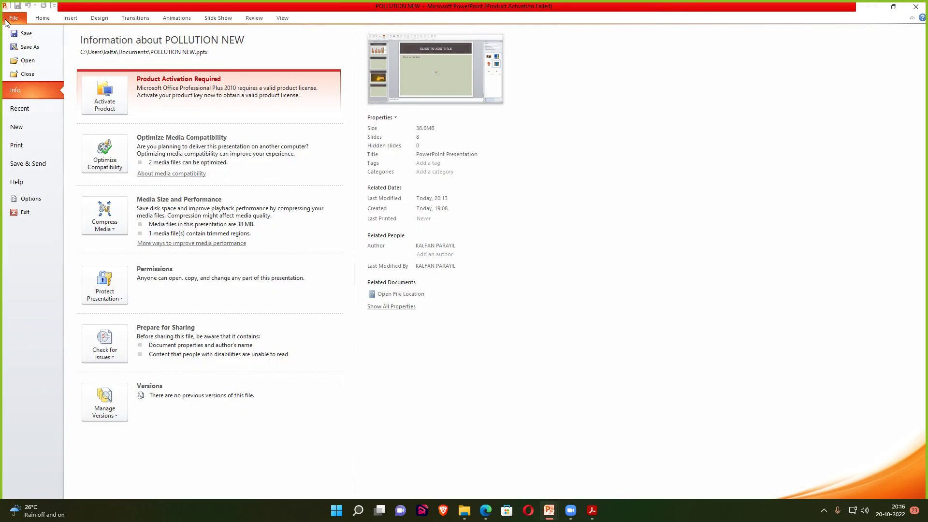
# Check the Save As file types, keep PowerPoint Presentation, cancel without saving, and return to slide 8
pyautogui.click(27, 47)
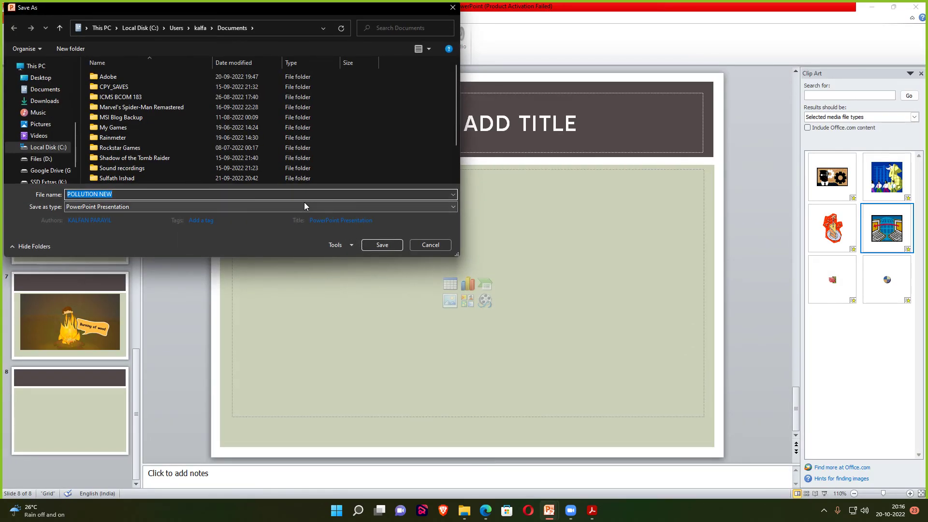
pyautogui.click(305, 206)
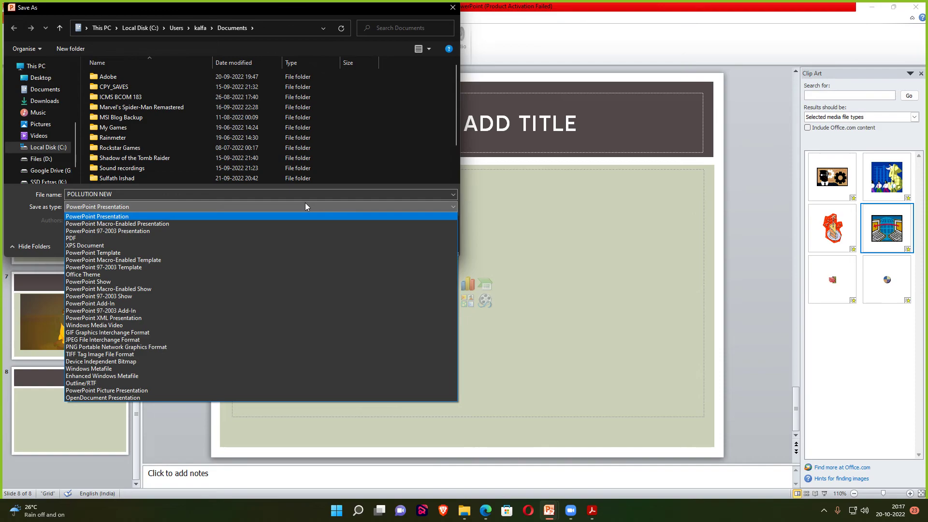
pyautogui.click(335, 181)
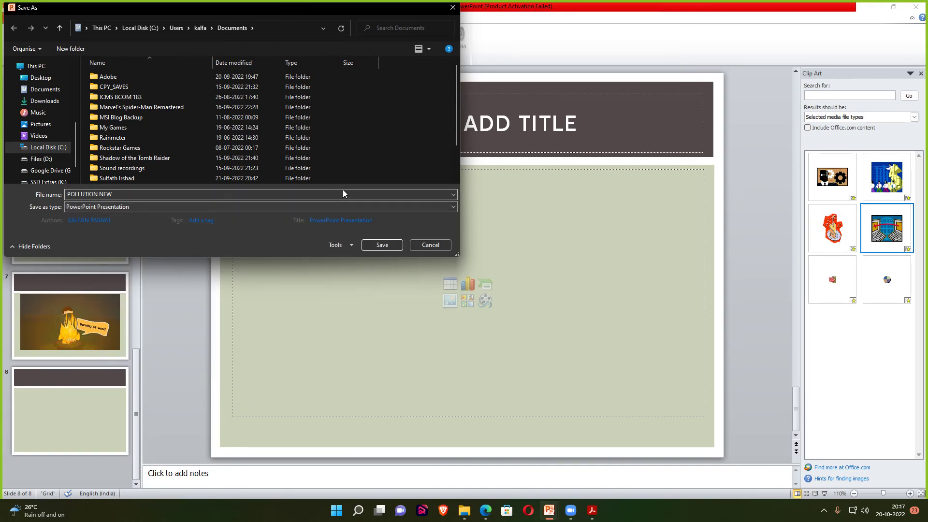
pyautogui.click(291, 206)
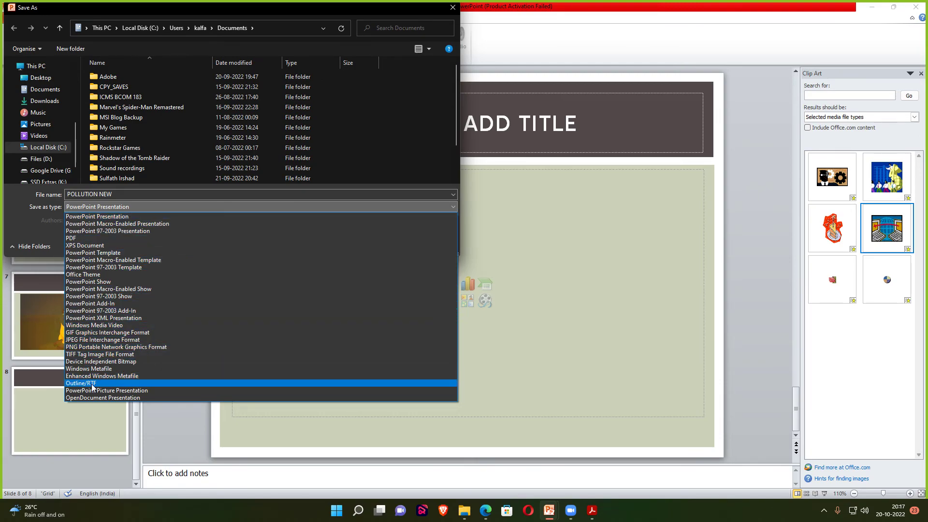
pyautogui.click(28, 229)
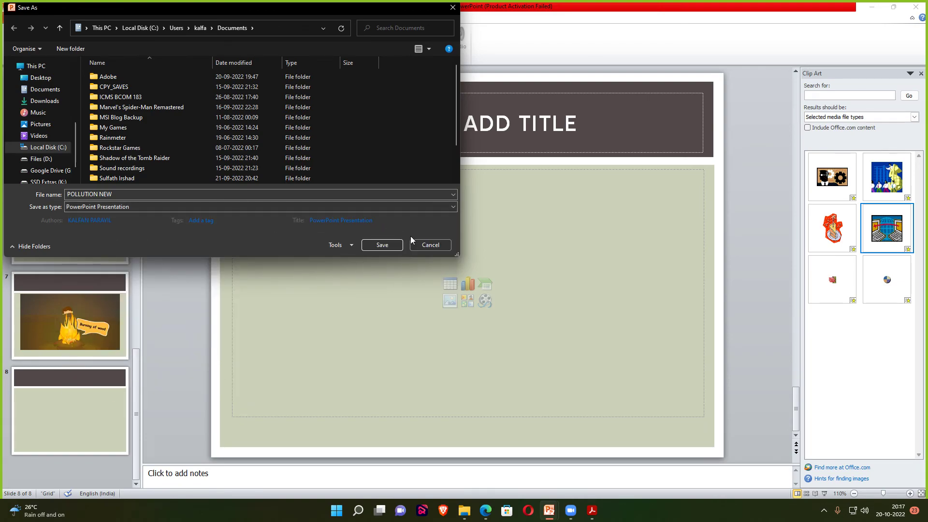
pyautogui.click(428, 245)
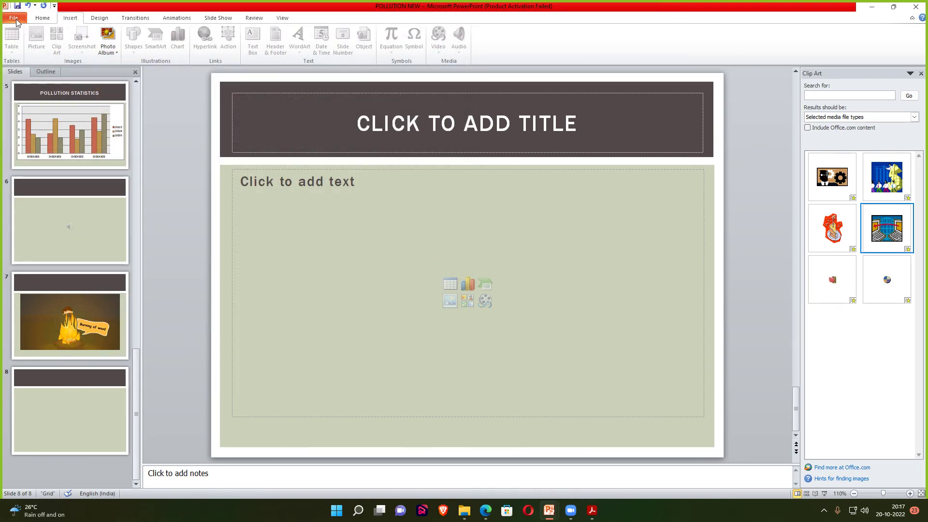
pyautogui.click(14, 18)
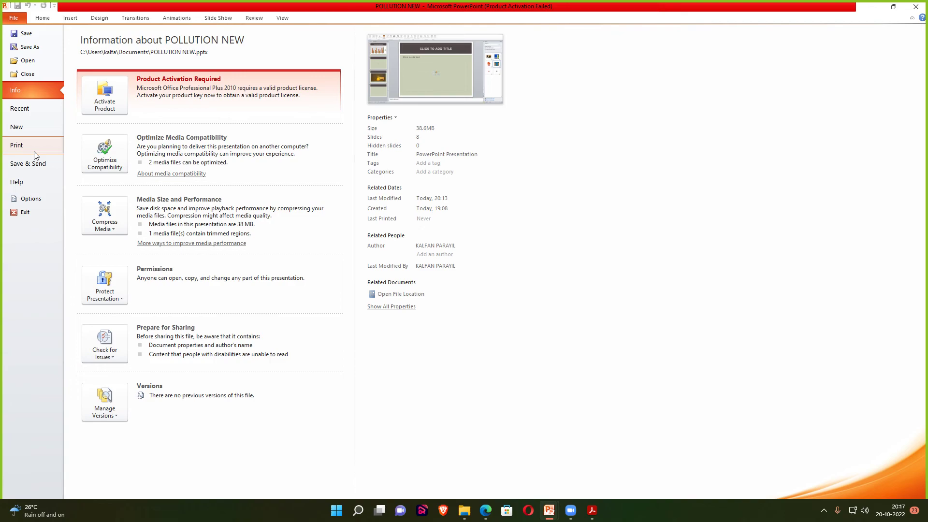
pyautogui.click(42, 18)
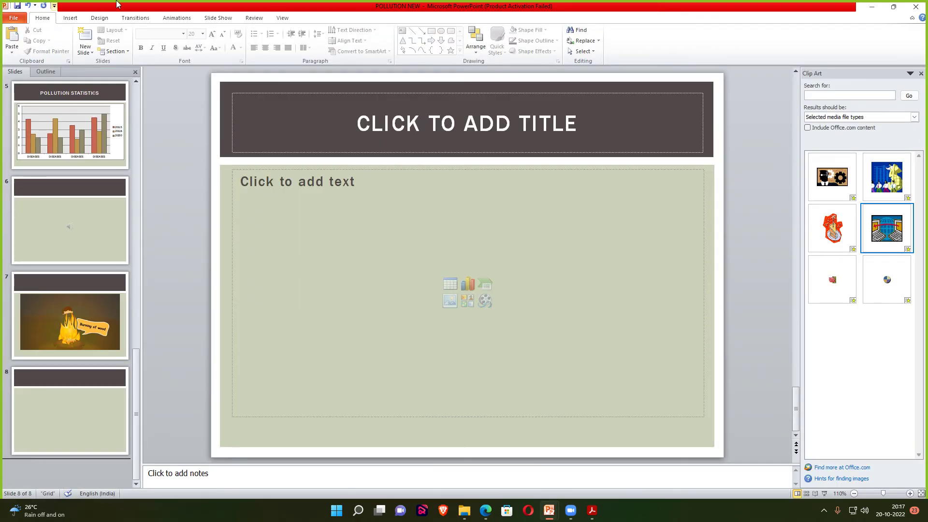
# In the Print settings, choose Microsoft Print to PDF as the printer
pyautogui.click(14, 18)
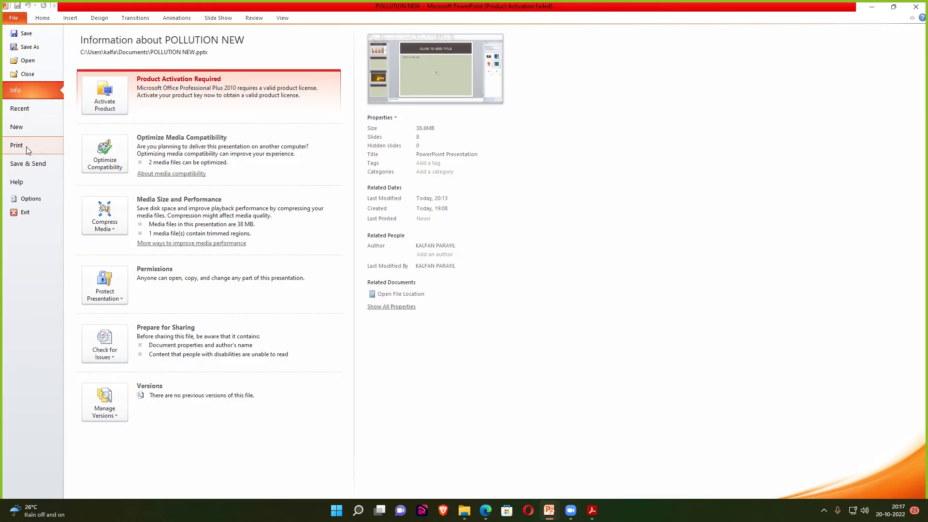
pyautogui.click(27, 148)
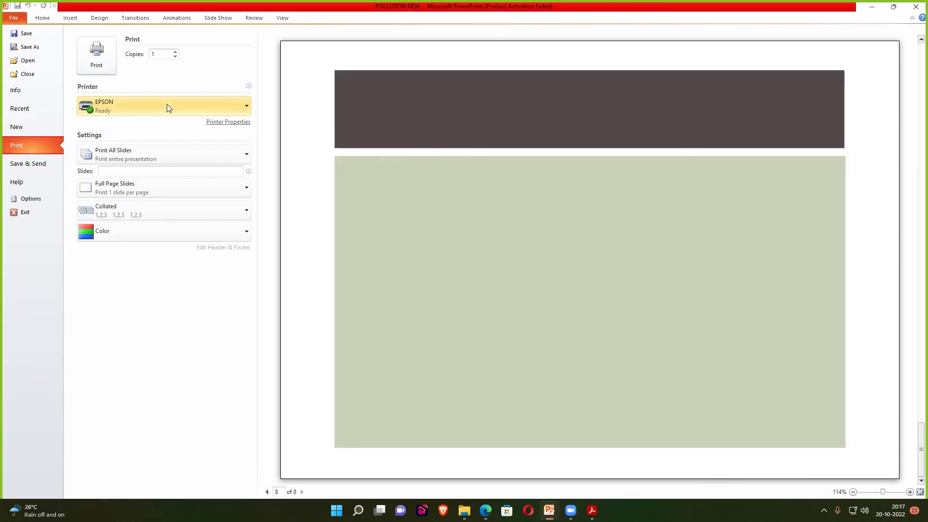
pyautogui.click(228, 112)
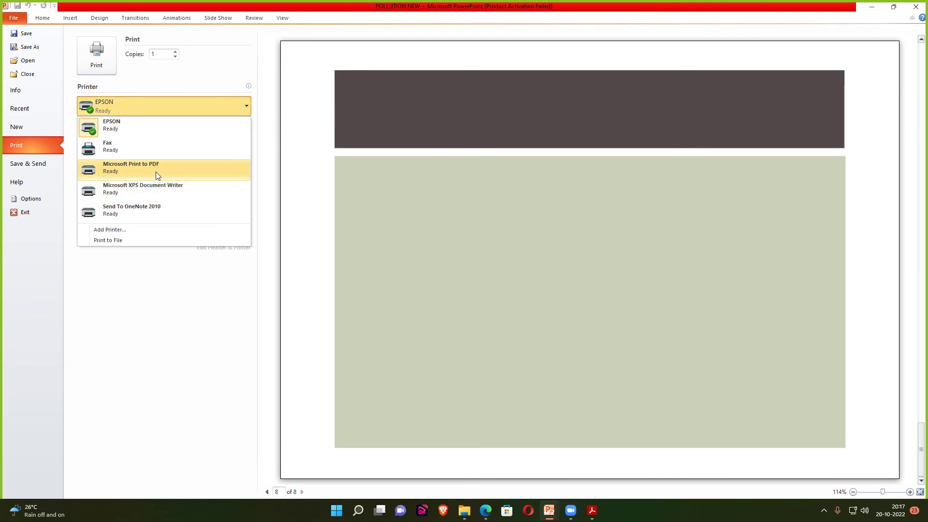
pyautogui.click(138, 168)
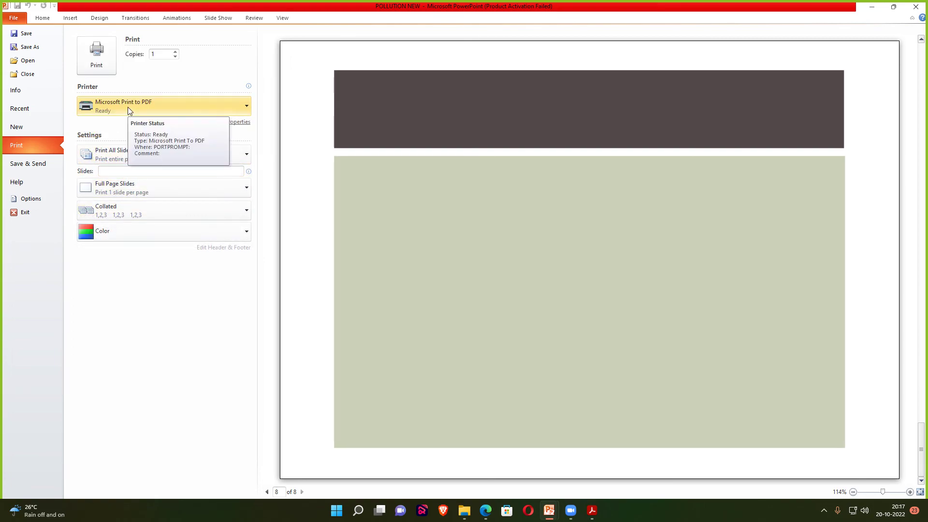
# Keep Print All Slides and Color, and set the layout to Handouts with 2 Slides per page
pyautogui.click(139, 157)
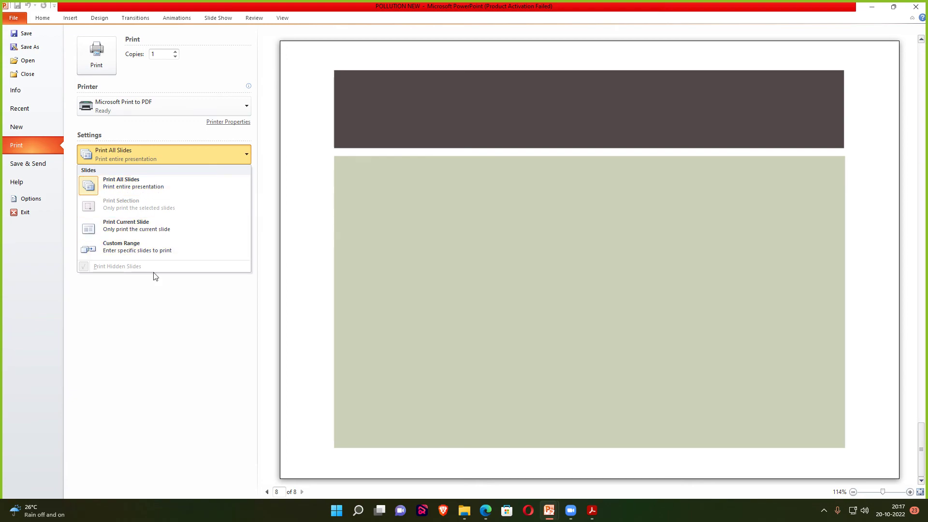
pyautogui.click(160, 300)
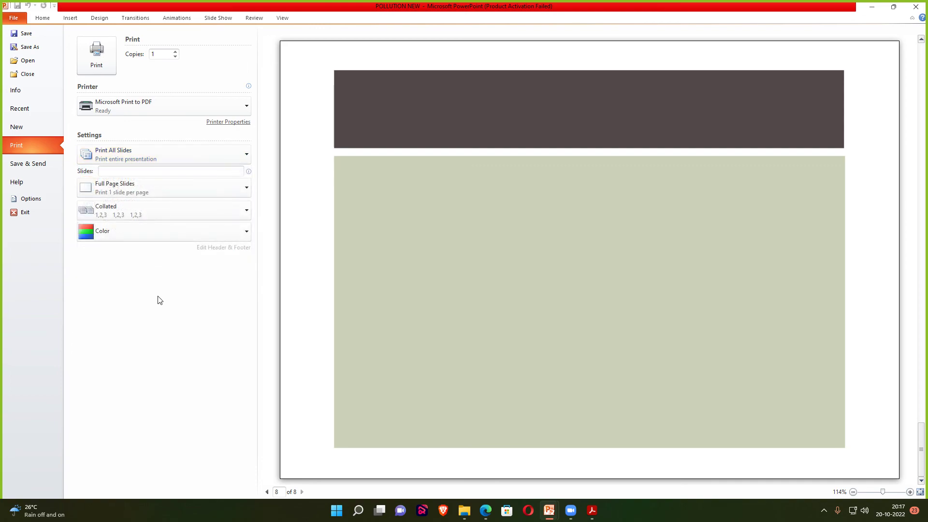
pyautogui.click(193, 226)
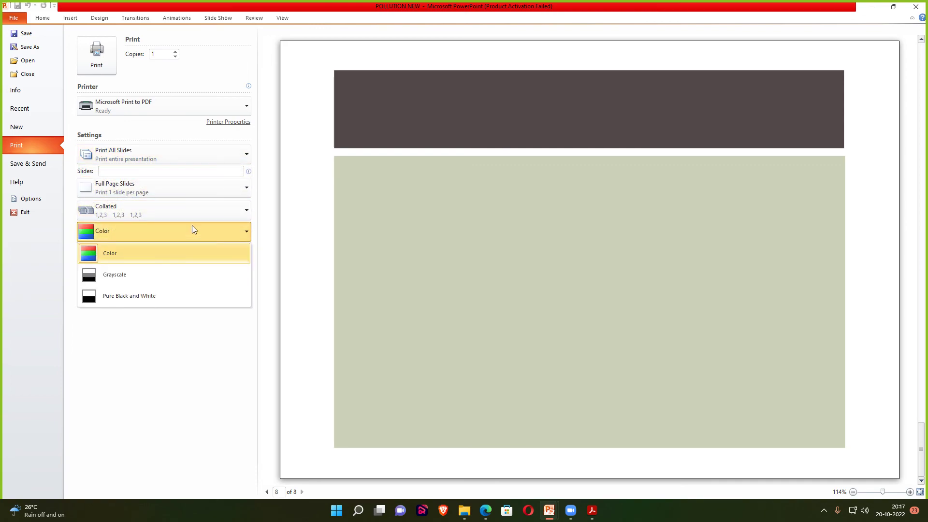
pyautogui.click(155, 337)
pyautogui.click(145, 189)
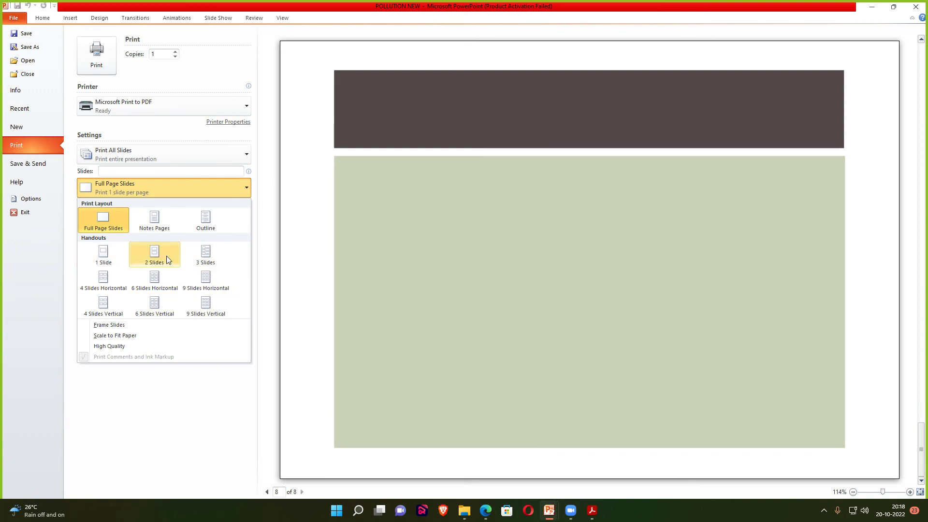
pyautogui.click(154, 255)
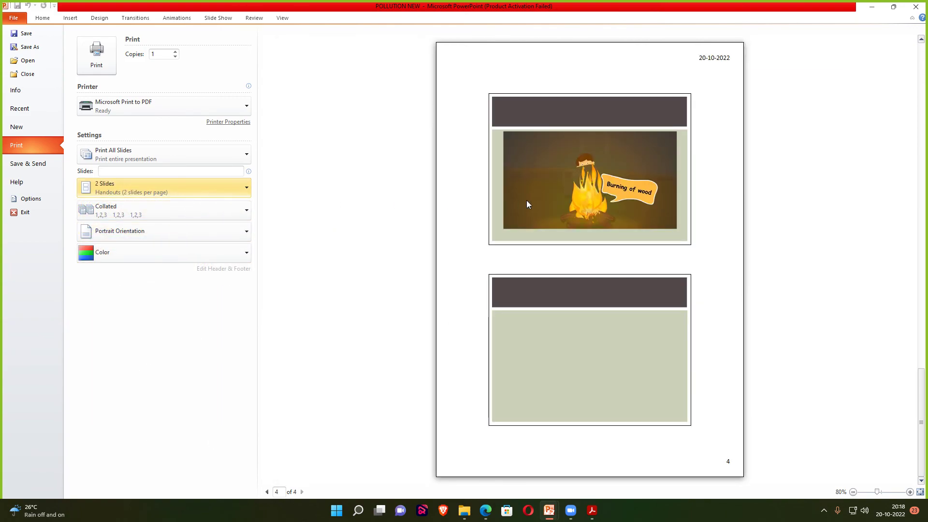
# Preview the Full Page Slides and 9 Slides Horizontal handout layouts
pyautogui.scroll(1, 529, 200)
pyautogui.scroll(2, 540, 231)
pyautogui.scroll(-1, 601, 189)
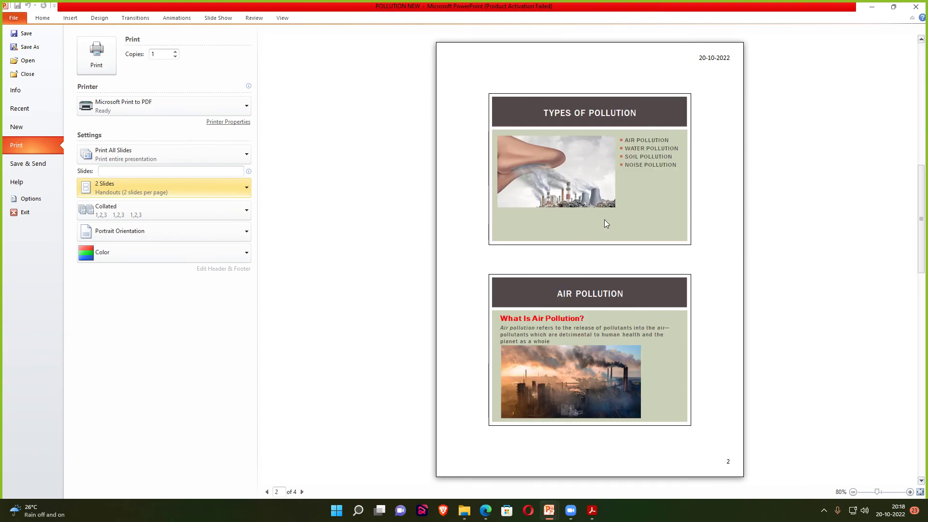
pyautogui.scroll(-1, 604, 219)
pyautogui.scroll(2, 605, 221)
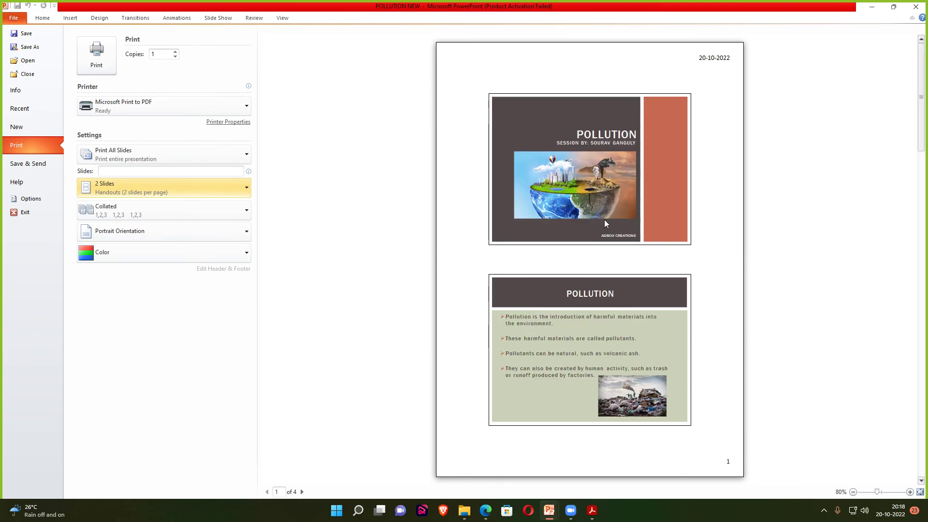
pyautogui.scroll(-1, 604, 220)
pyautogui.scroll(1, 604, 220)
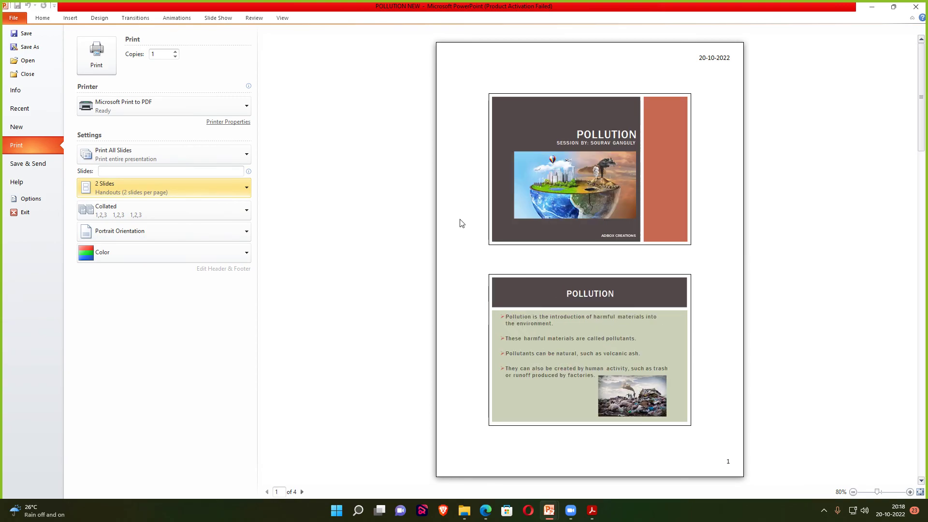
pyautogui.click(106, 186)
pyautogui.click(104, 216)
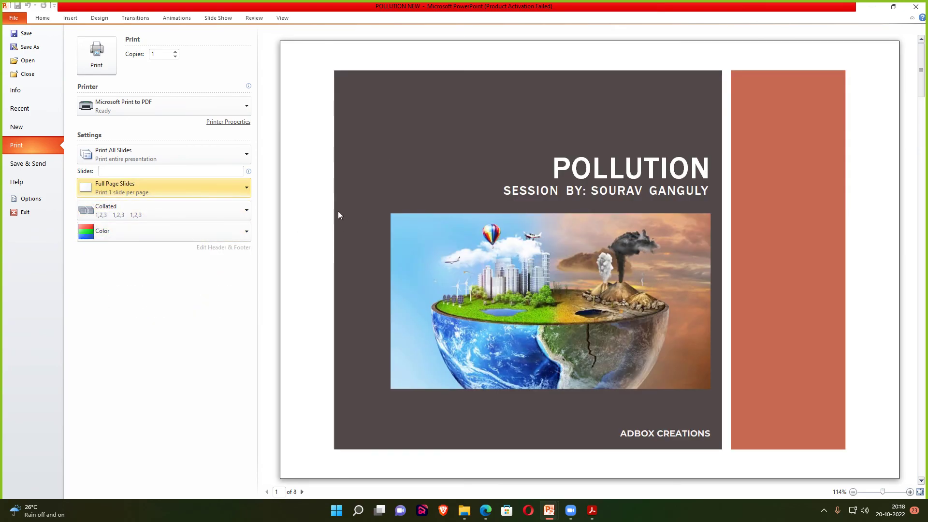
pyautogui.click(239, 188)
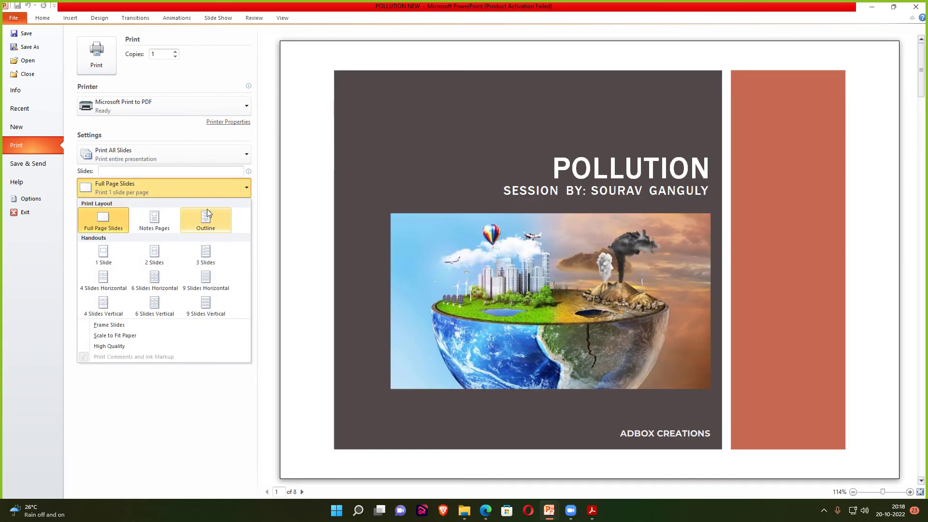
pyautogui.click(205, 279)
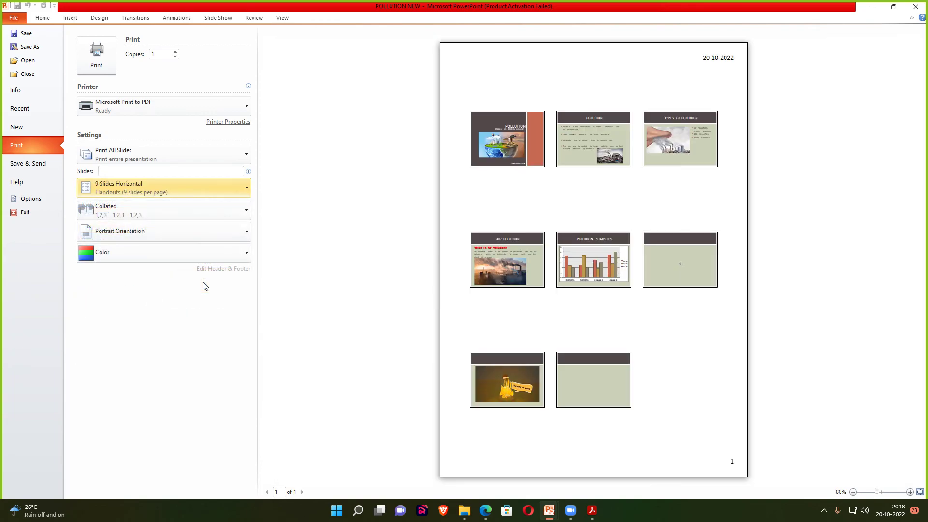
# Switch back to 2 Slides handouts and print the presentation to PDF
pyautogui.click(125, 189)
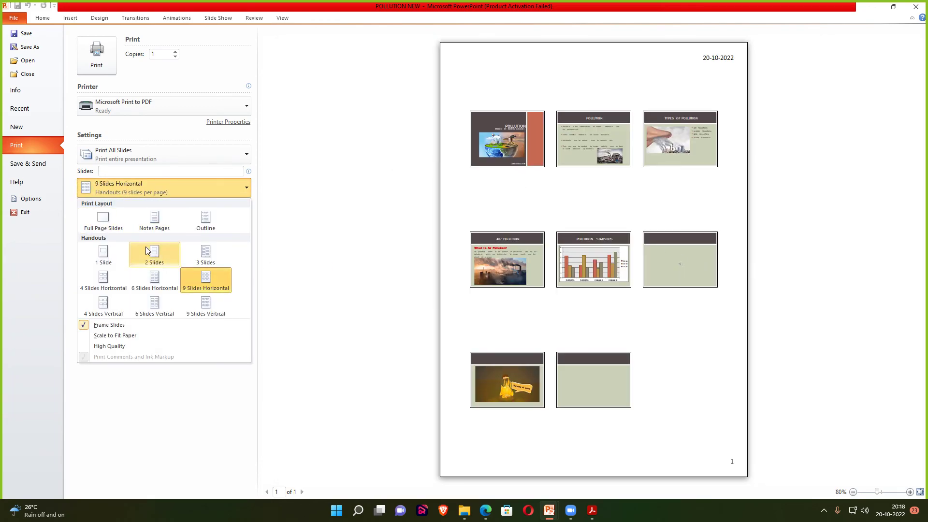
pyautogui.click(157, 253)
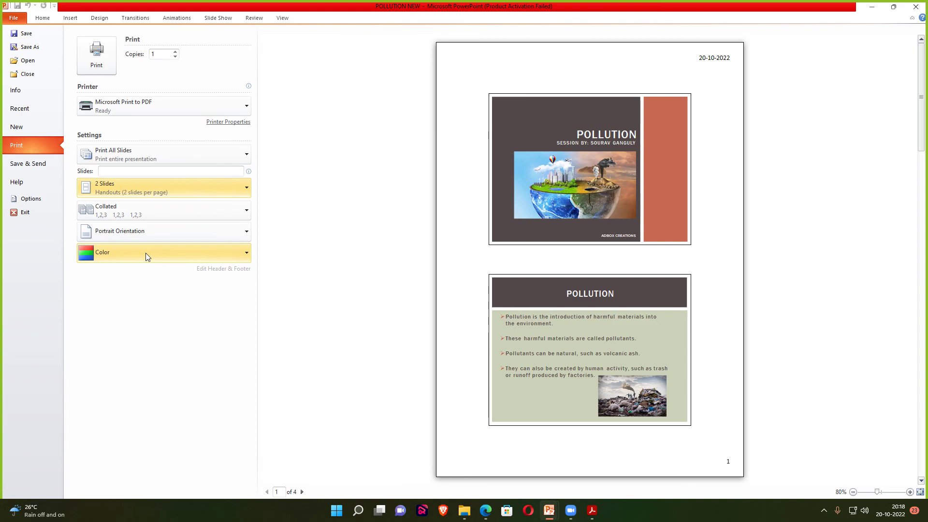
pyautogui.click(85, 57)
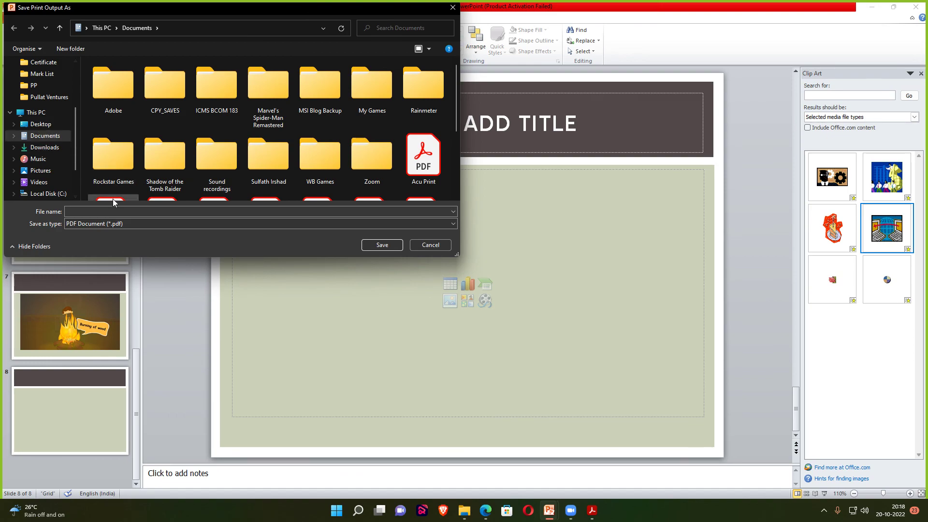
# Save the handout PDF to the Desktop as 'Pollution Pdf Notes', then close the window
pyautogui.click(41, 123)
pyautogui.click(100, 209)
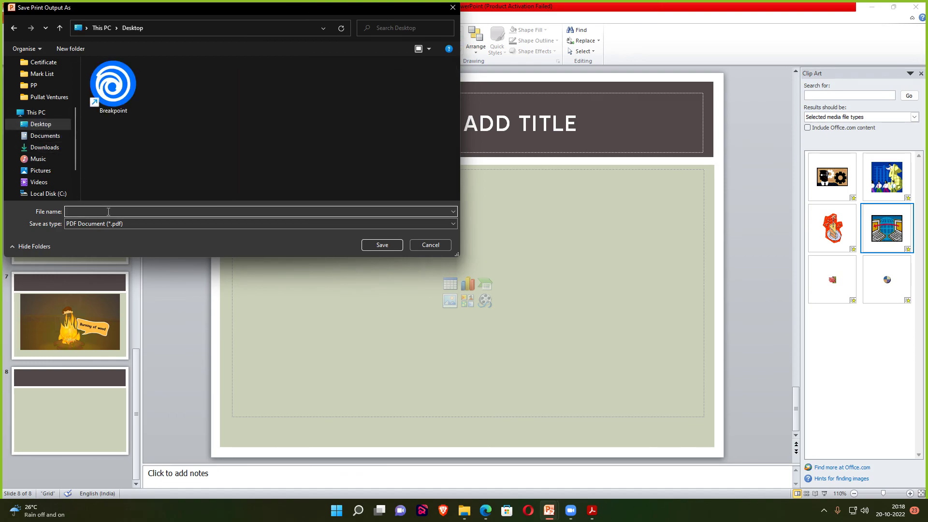
pyautogui.write('Polluti')
pyautogui.write('on Pdf ')
pyautogui.write('No')
pyautogui.write('tes')
pyautogui.press('Return')
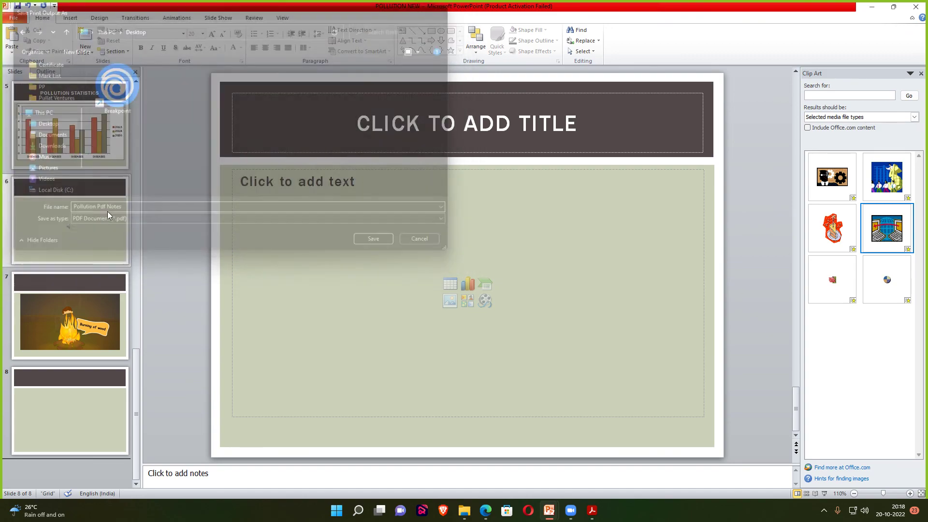
pyautogui.click(915, 7)
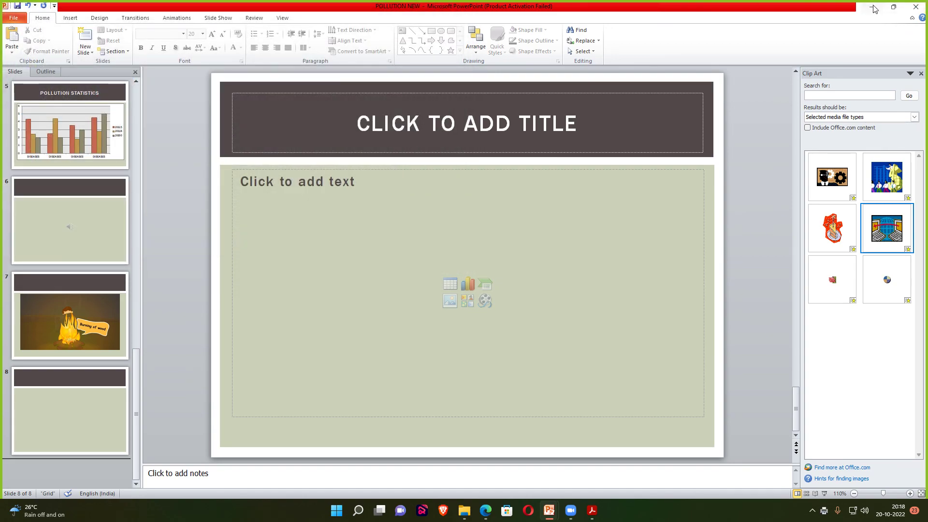
# Close the remaining window, move Pollution Pdf Notes to the desktop centre, and open it in Acrobat Reader
pyautogui.click(916, 7)
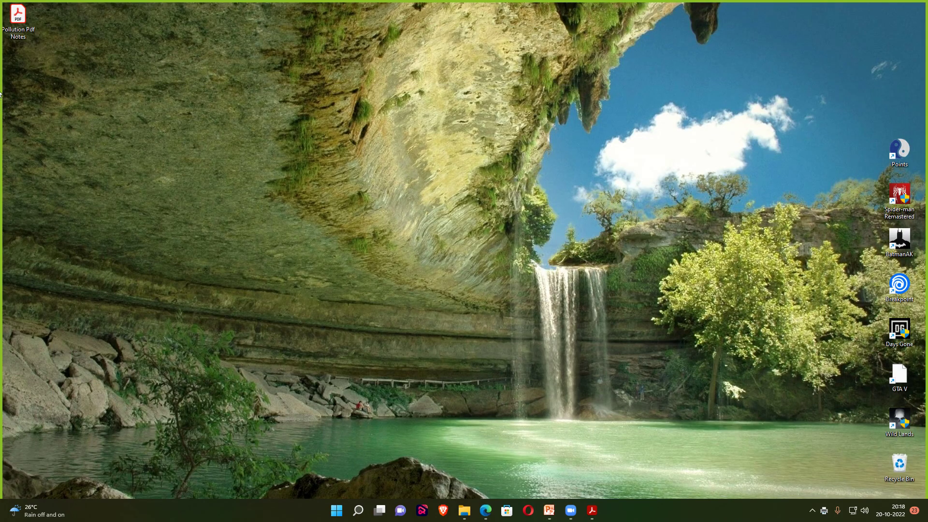
pyautogui.moveTo(20, 22); pyautogui.dragTo(530, 240)
pyautogui.doubleClick(495, 196)
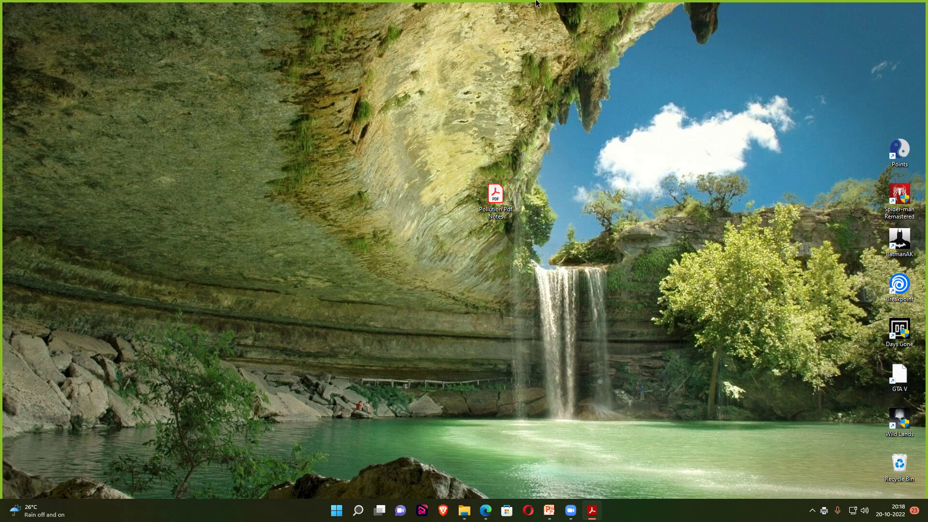
# Scroll through the four handout pages, then minimize Acrobat and restore the POLLUTION presentation
pyautogui.keyDown('ctrl'); pyautogui.scroll(-3, 537, 225); pyautogui.keyUp('ctrl')
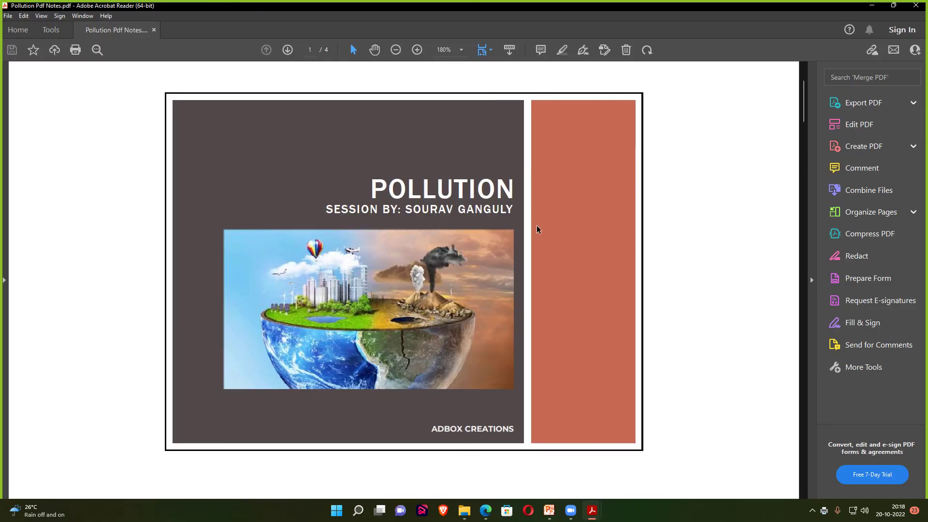
pyautogui.keyDown('ctrl'); pyautogui.scroll(-2, 536, 225); pyautogui.keyUp('ctrl')
pyautogui.keyDown('ctrl'); pyautogui.scroll(-2, 537, 225); pyautogui.keyUp('ctrl')
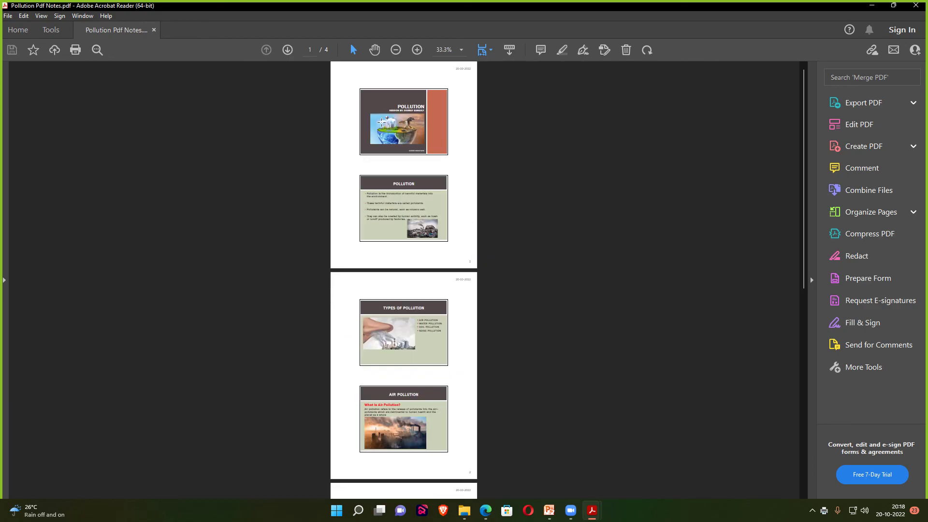
pyautogui.keyDown('ctrl'); pyautogui.scroll(2, 496, 222); pyautogui.keyUp('ctrl')
pyautogui.keyDown('ctrl'); pyautogui.scroll(1, 435, 184); pyautogui.keyUp('ctrl')
pyautogui.keyDown('ctrl'); pyautogui.scroll(1, 395, 142); pyautogui.keyUp('ctrl')
pyautogui.scroll(-3, 395, 141)
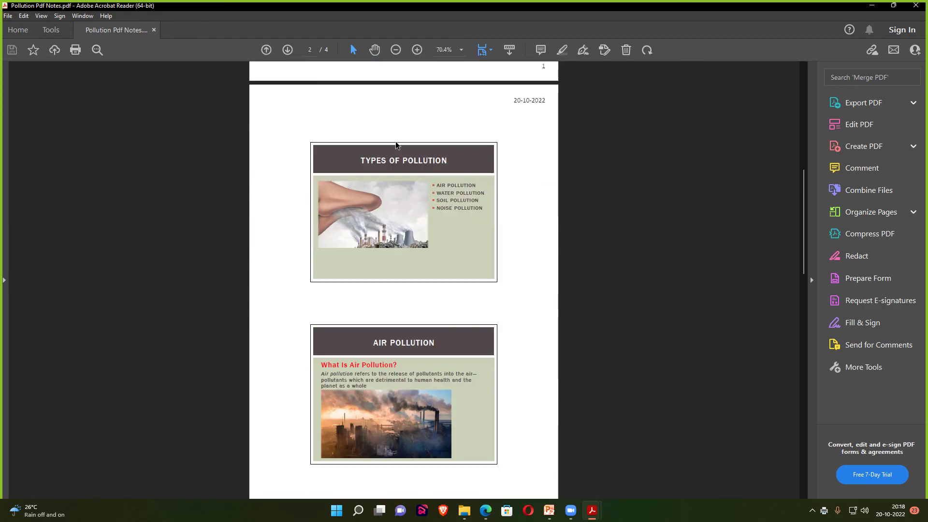
pyautogui.scroll(-4, 395, 141)
pyautogui.scroll(-2, 396, 141)
pyautogui.scroll(-2, 395, 141)
pyautogui.scroll(-3, 394, 145)
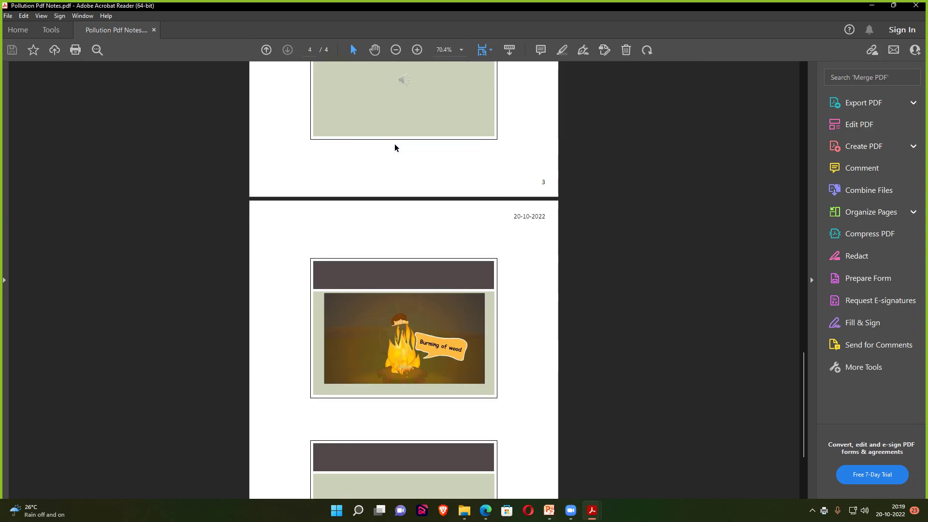
pyautogui.scroll(-2, 418, 285)
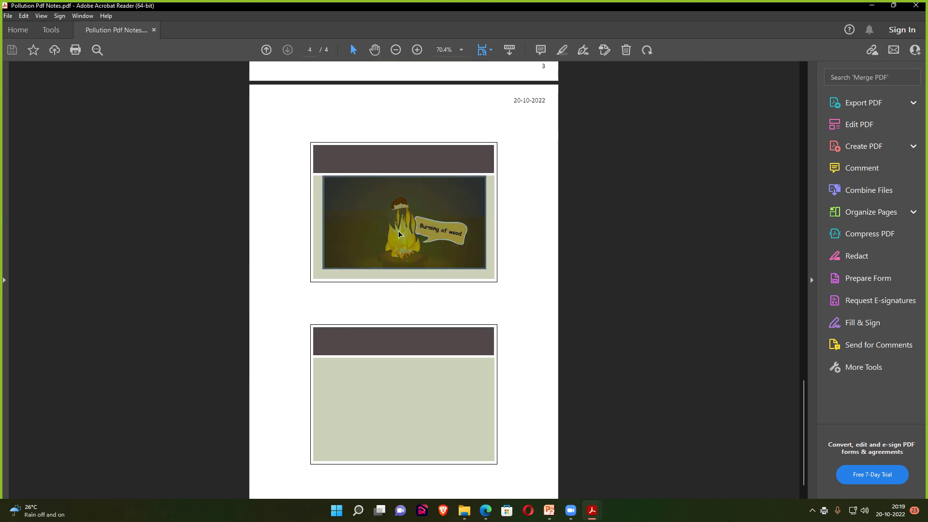
pyautogui.scroll(2, 475, 234)
pyautogui.scroll(3, 474, 234)
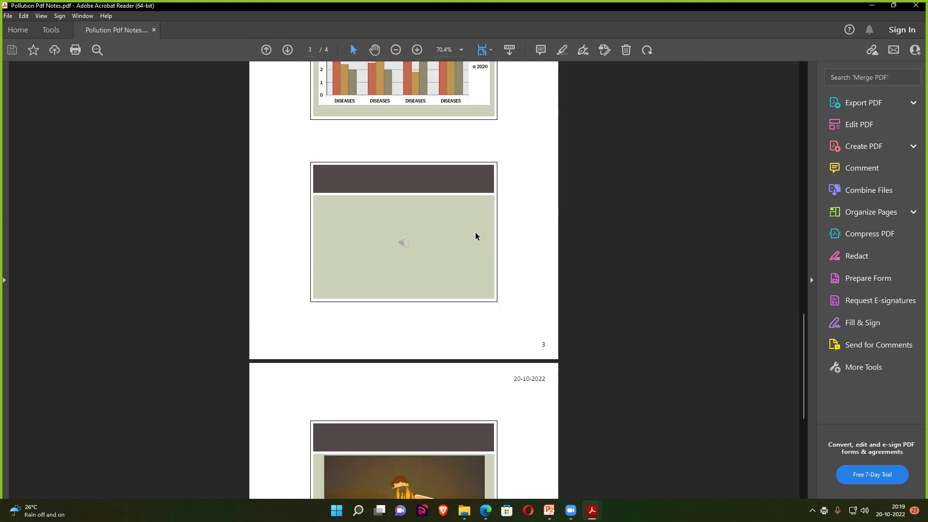
pyautogui.scroll(2, 474, 234)
pyautogui.scroll(3, 474, 234)
pyautogui.scroll(3, 475, 234)
pyautogui.scroll(4, 475, 234)
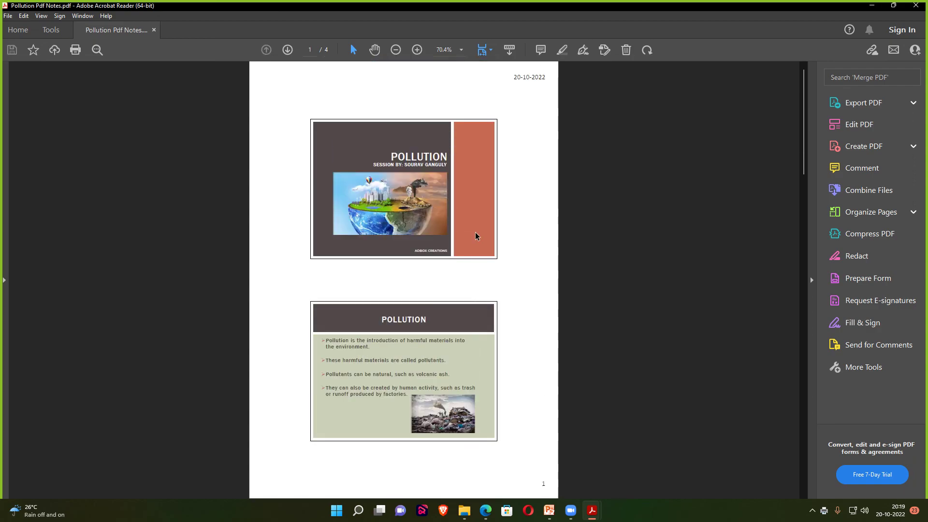
pyautogui.click(872, 5)
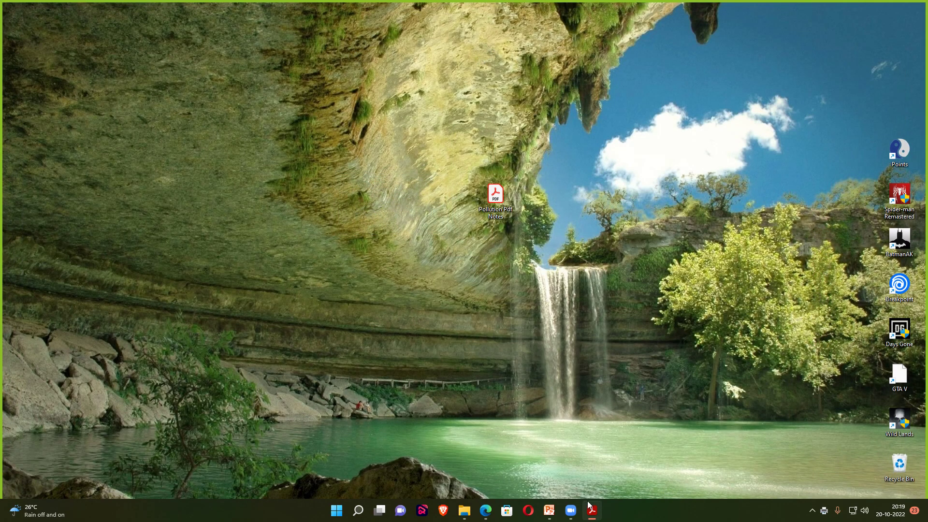
pyautogui.moveTo(549, 511)
pyautogui.click(564, 476)
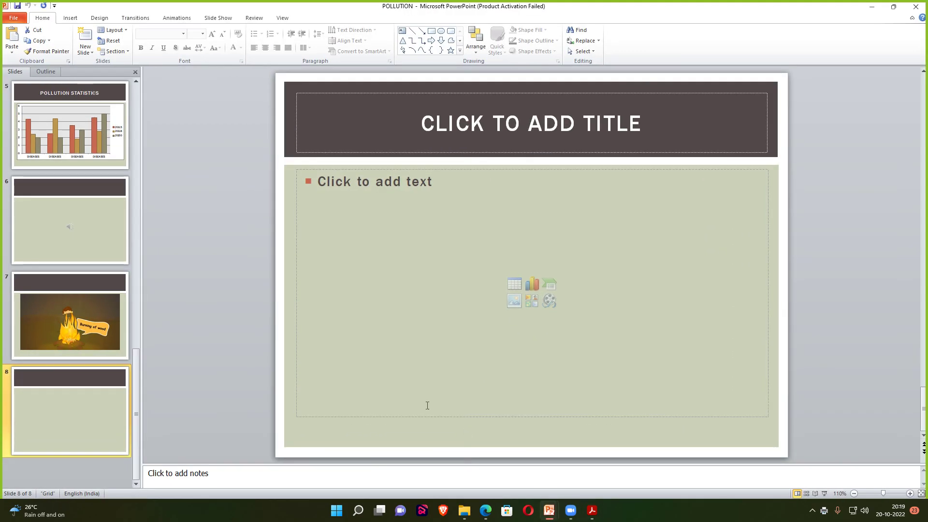